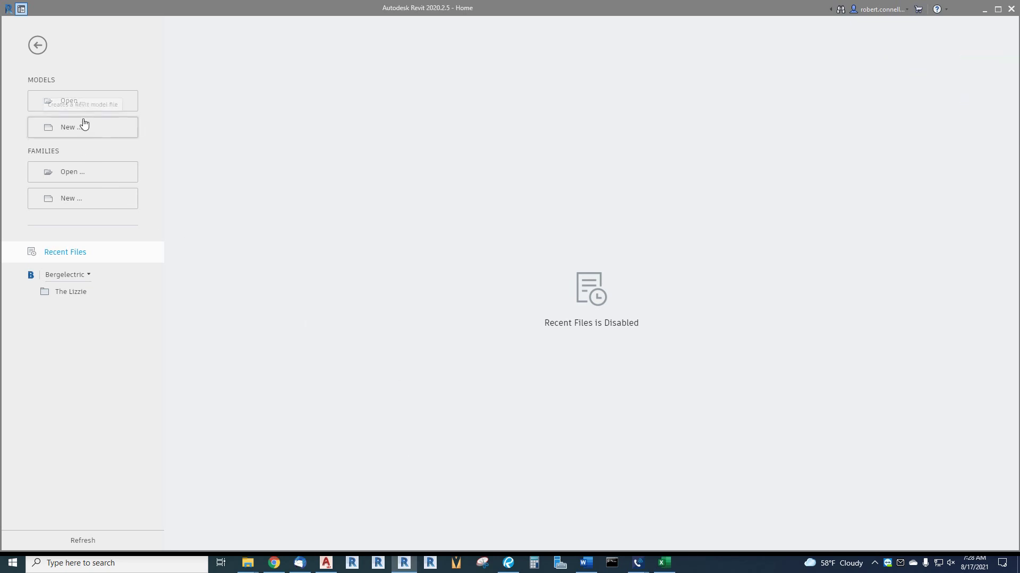
Open 10100-MFIA Revit Tutorial-ELECTRICAL-2020.rvt as a new local copy, overwriting the existing one.
{"action": "left_click", "coordinate": [69, 102]}
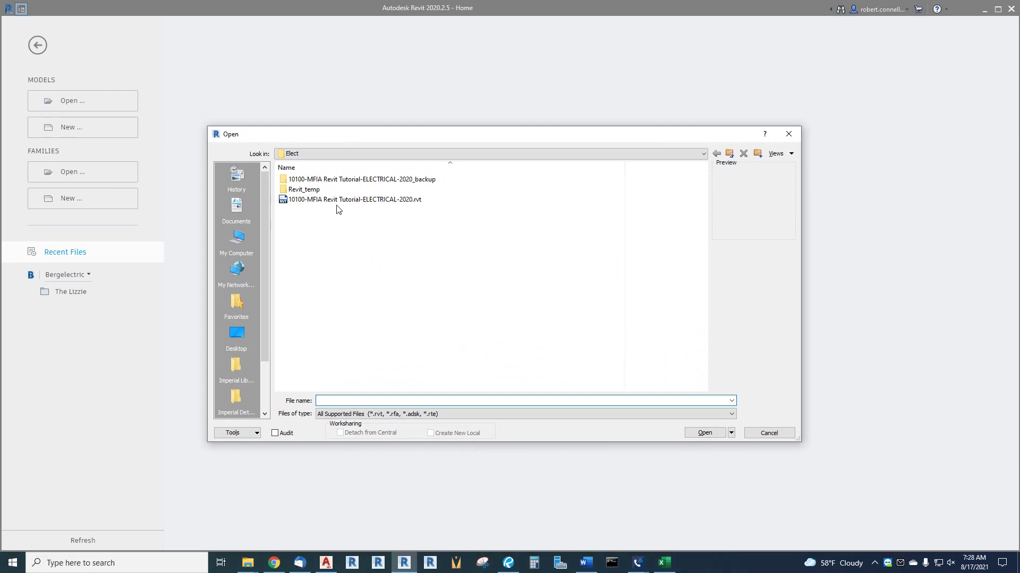
{"action": "left_click", "coordinate": [354, 202]}
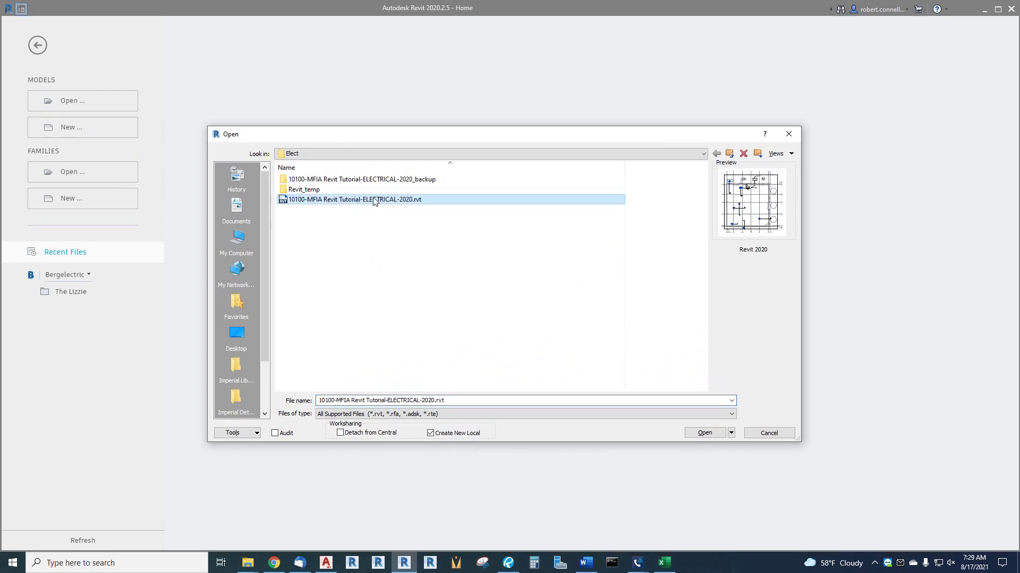
{"action": "left_click", "coordinate": [697, 434]}
{"action": "left_click", "coordinate": [454, 250]}
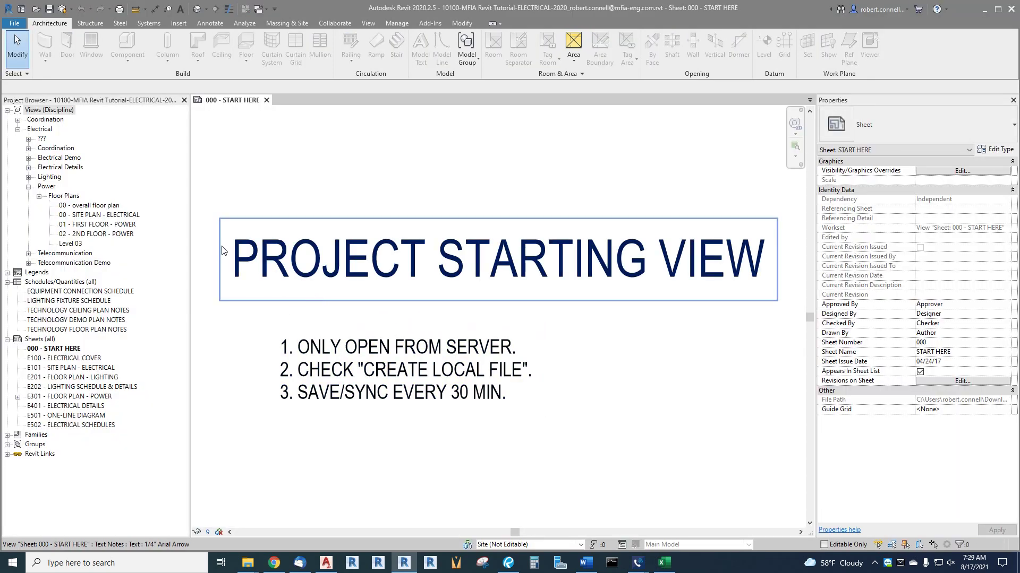
Expand the Lighting and Electrical Details view groups under Electrical in the Project Browser.
{"action": "left_click", "coordinate": [28, 176]}
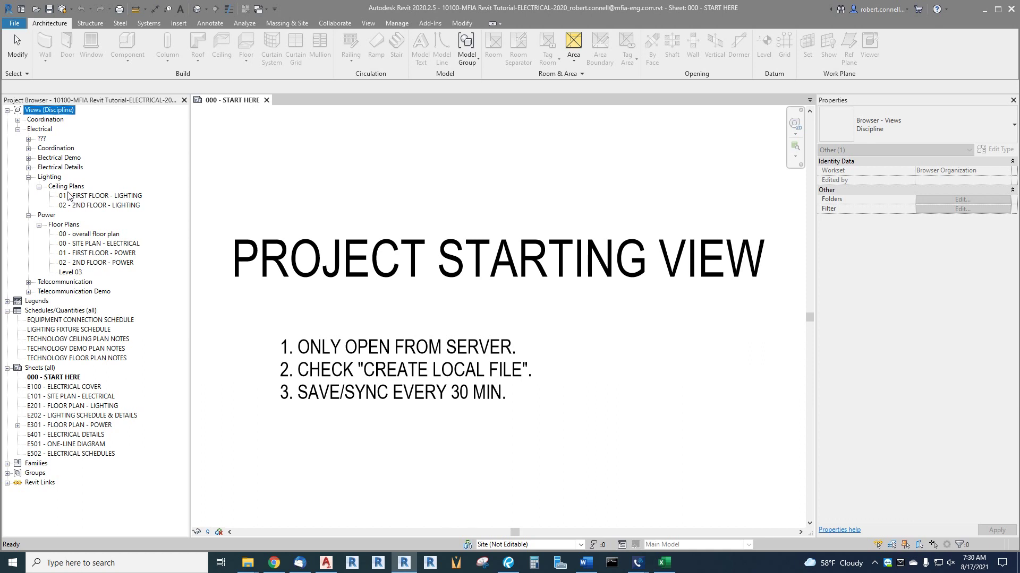
{"action": "left_click", "coordinate": [29, 168]}
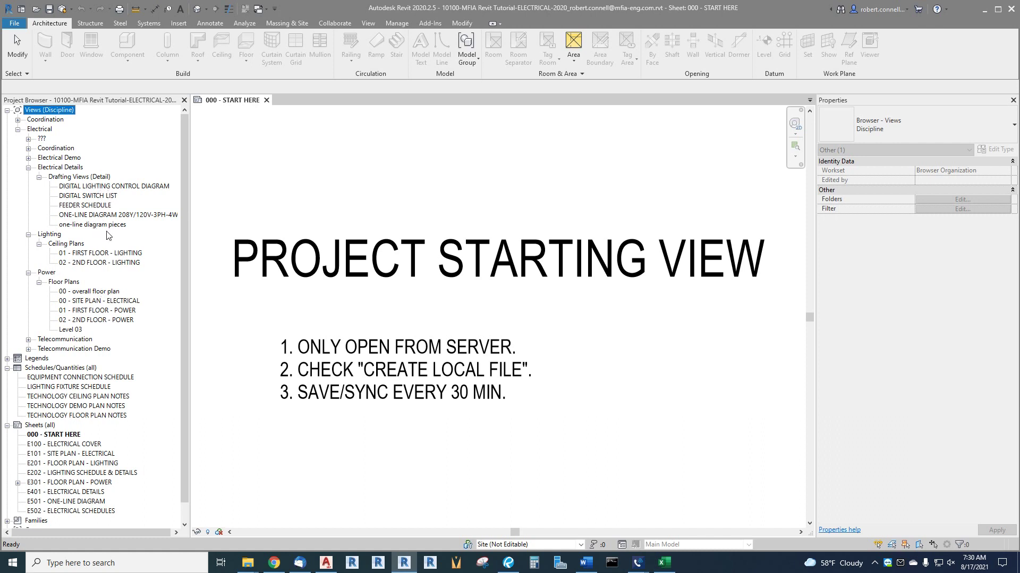
{"action": "scroll", "coordinate": [114, 303], "scroll_direction": "down", "scroll_amount": 2}
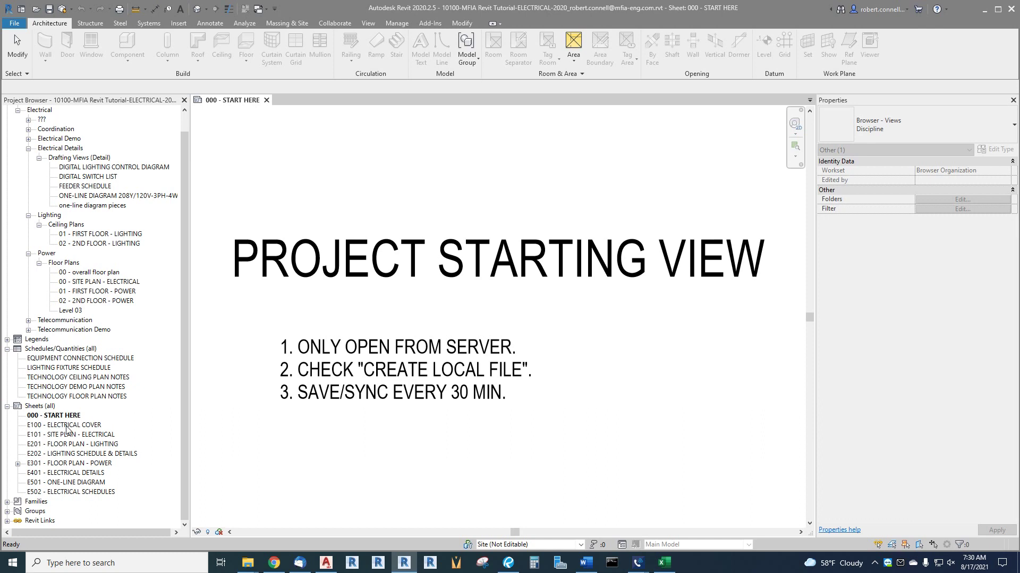
Open sheet E100 - ELECTRICAL COVER and check its title block type, leaving E1 30x42 Horizontal.
{"action": "double_click", "coordinate": [66, 426]}
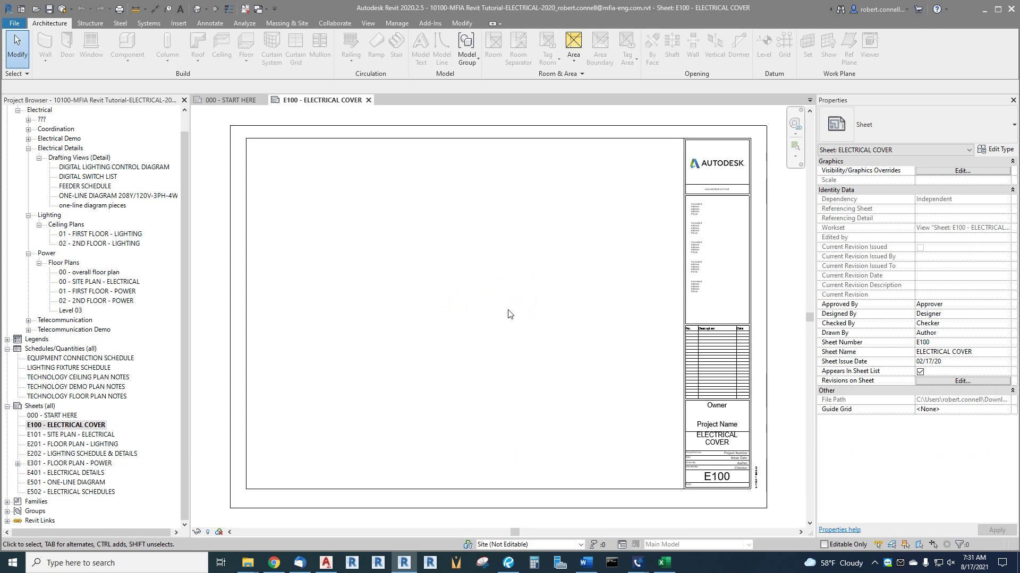
{"action": "left_click", "coordinate": [713, 166]}
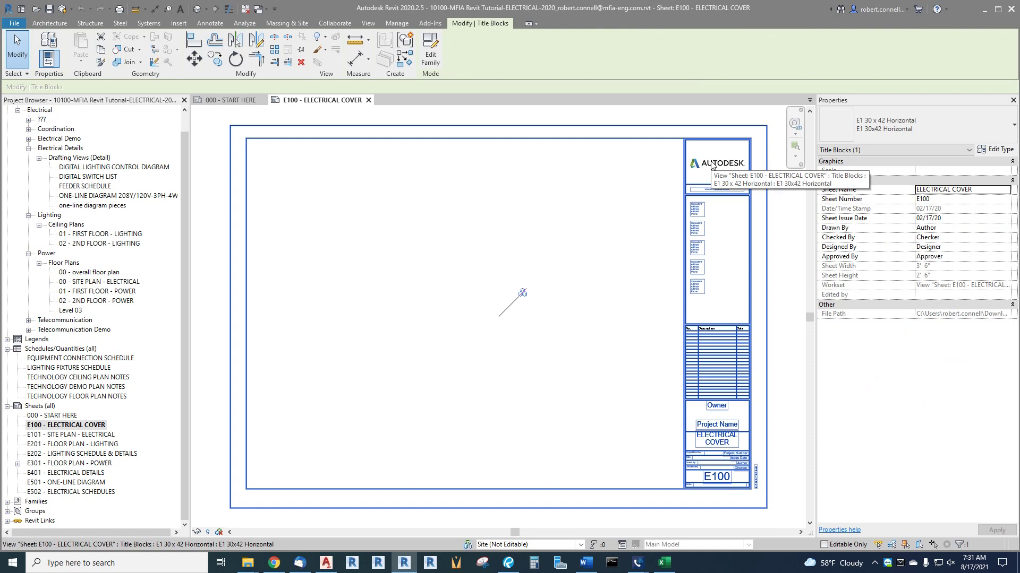
{"action": "left_click", "coordinate": [941, 127]}
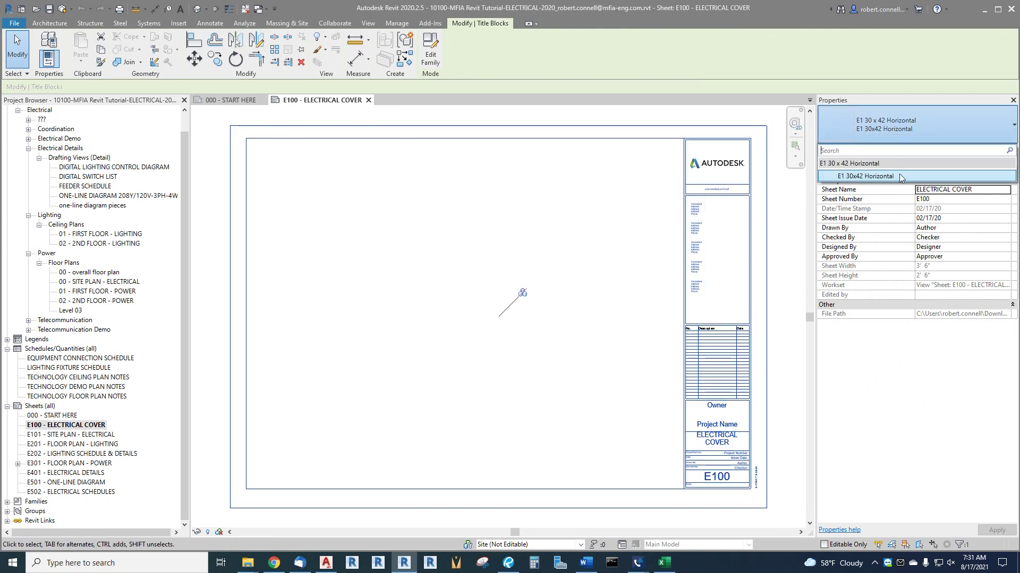
{"action": "left_click", "coordinate": [885, 145]}
{"action": "left_click", "coordinate": [478, 189]}
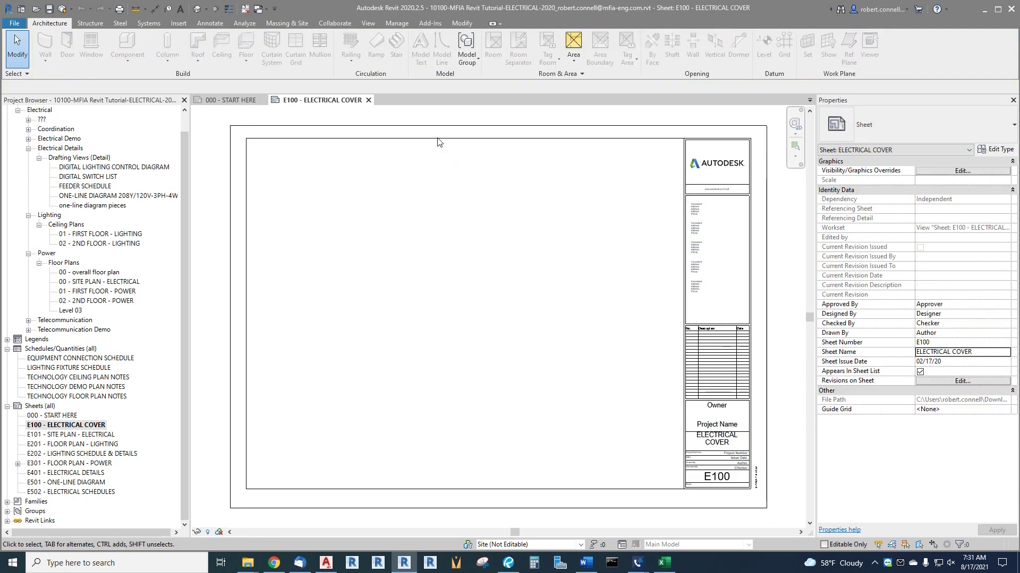
Load the WPA_I_Tblock_D Size.rfa title block family from the Xref folder.
{"action": "left_click", "coordinate": [179, 25]}
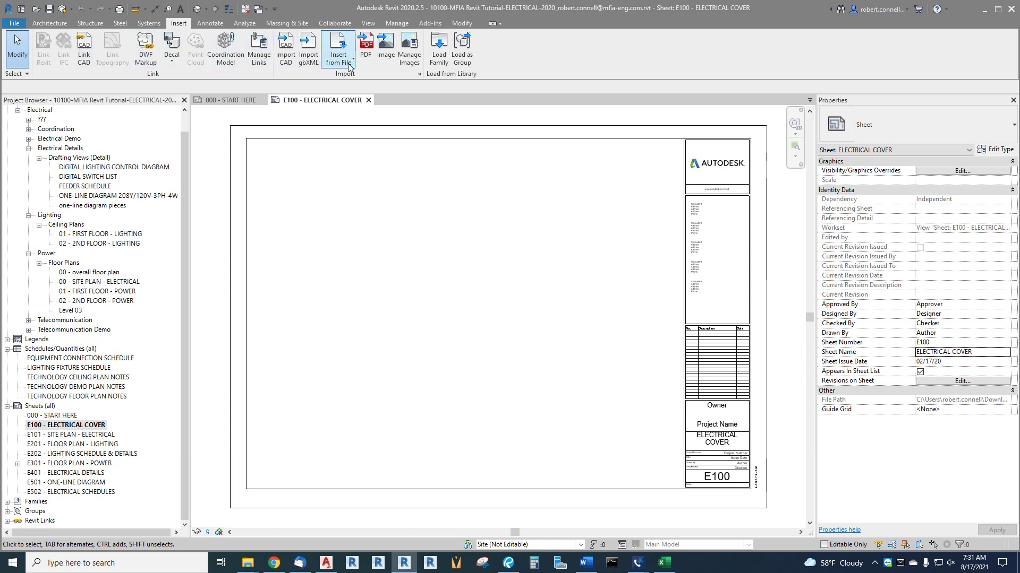
{"action": "left_click", "coordinate": [440, 54]}
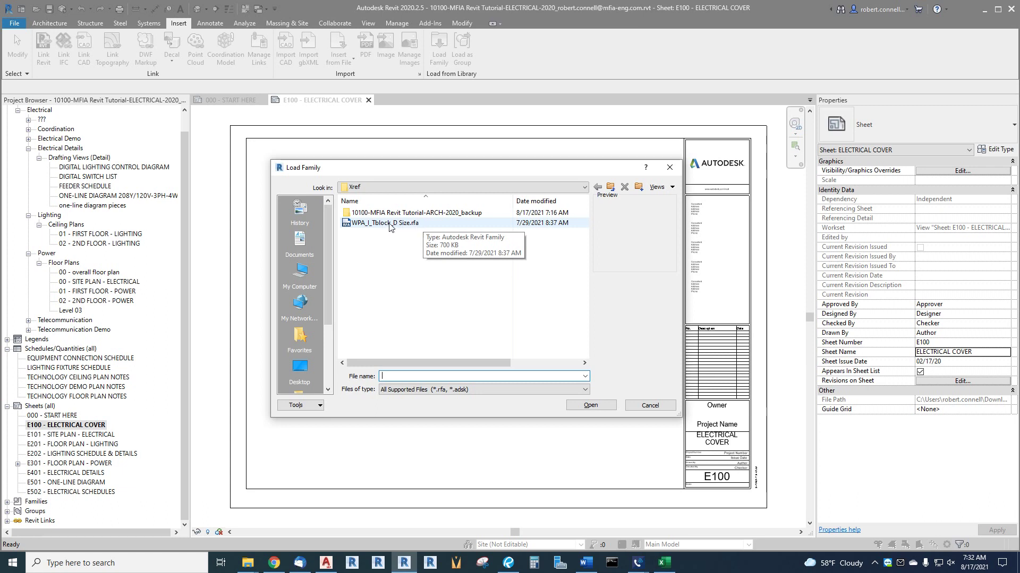
{"action": "left_click", "coordinate": [417, 224]}
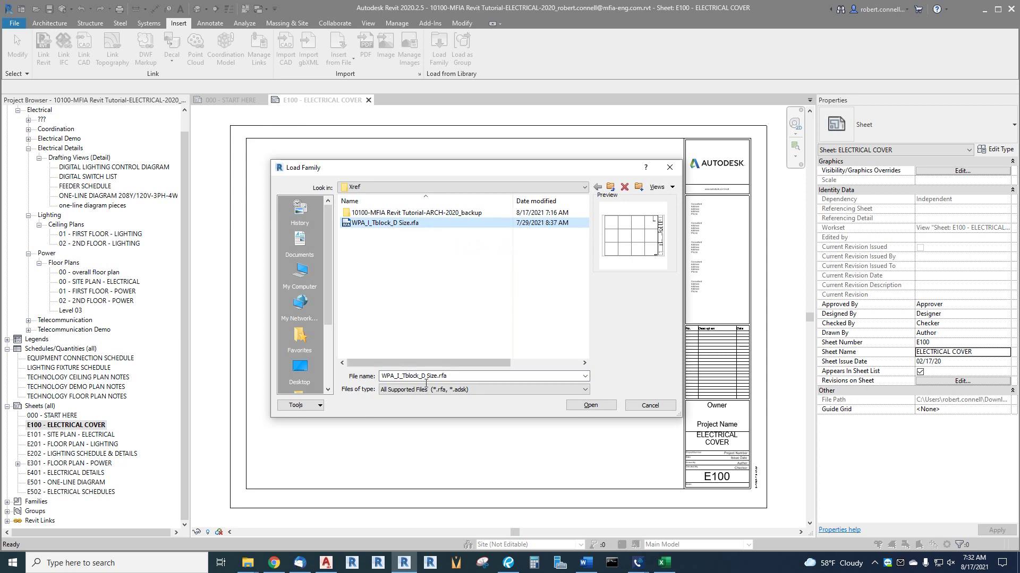
{"action": "left_click", "coordinate": [595, 410]}
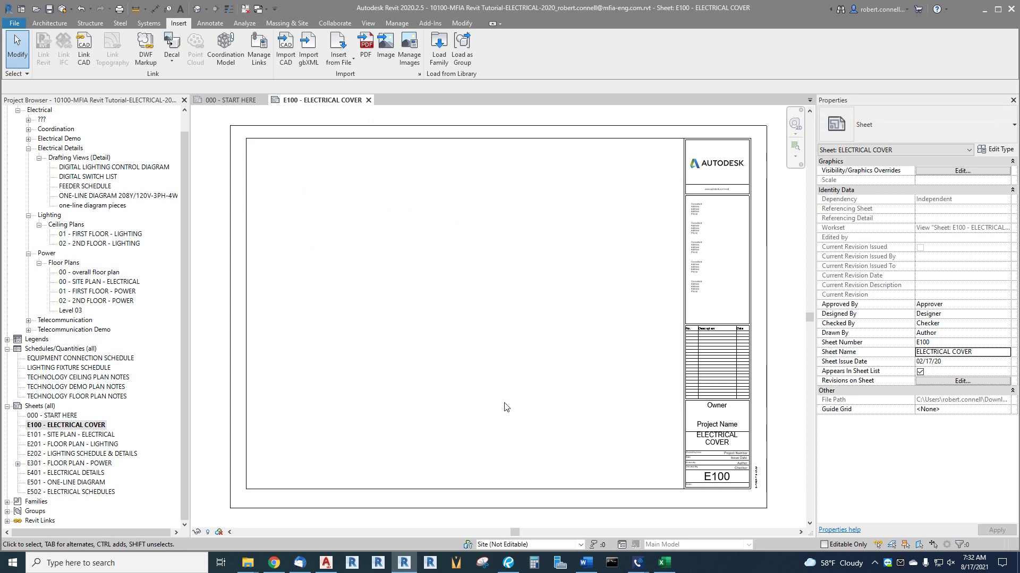
Swap the E100 title block from E1 30x42 Horizontal to WPA_I_Tblock_D Size.
{"action": "left_click", "coordinate": [711, 169]}
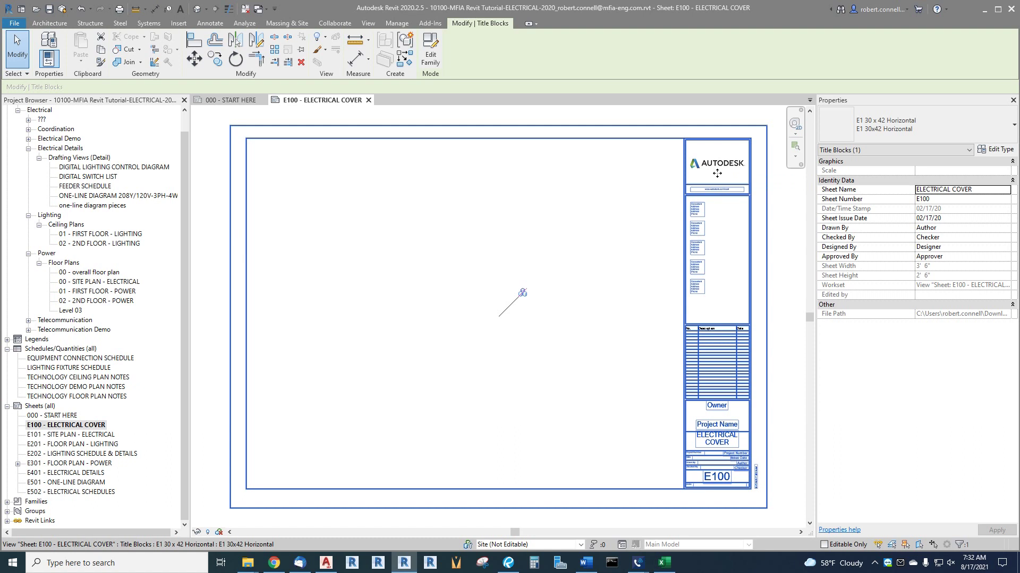
{"action": "left_click", "coordinate": [890, 135]}
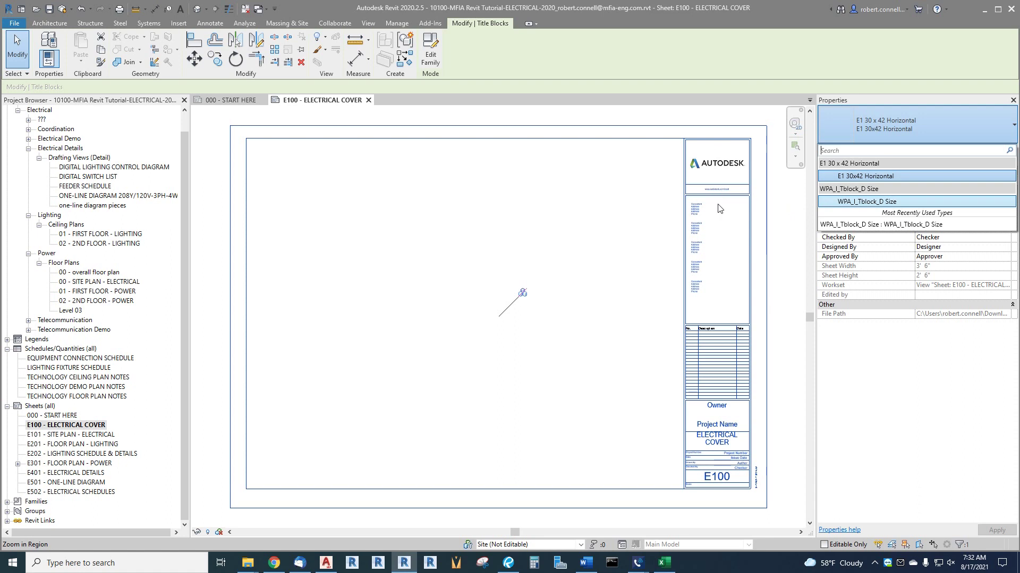
{"action": "left_click", "coordinate": [874, 206]}
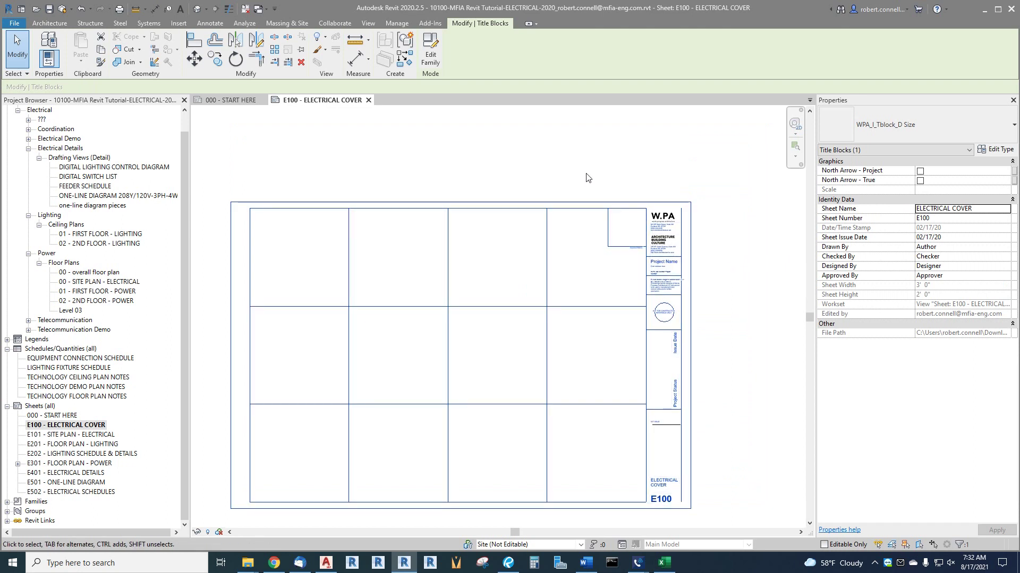
{"action": "left_click", "coordinate": [571, 173]}
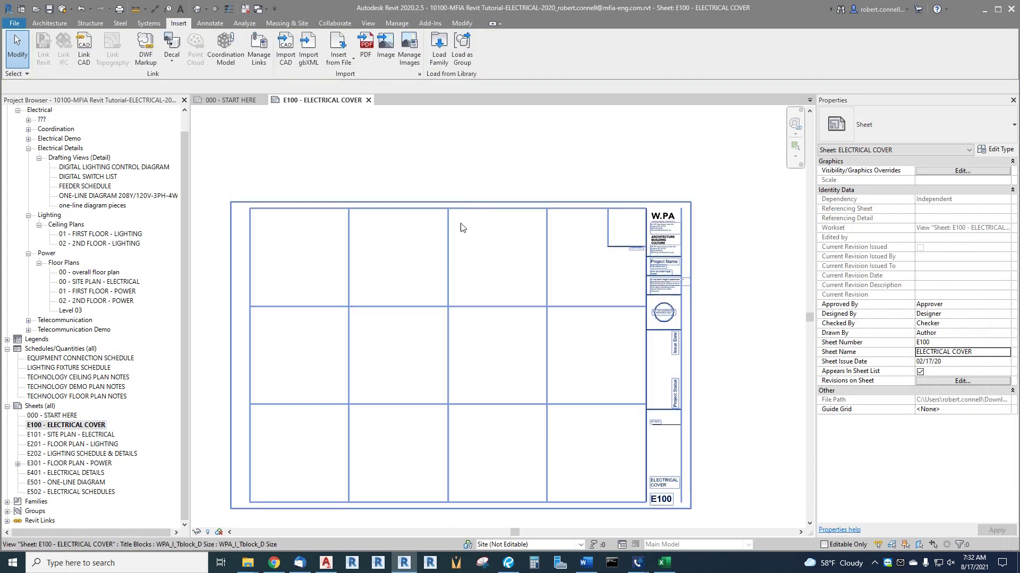
{"action": "left_click", "coordinate": [498, 214]}
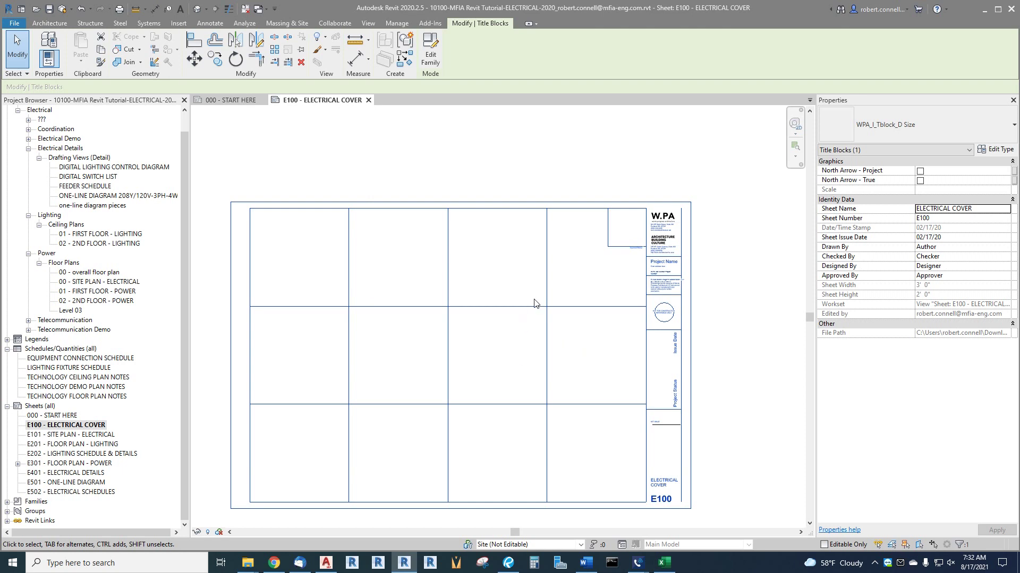
{"action": "key", "text": "Escape"}
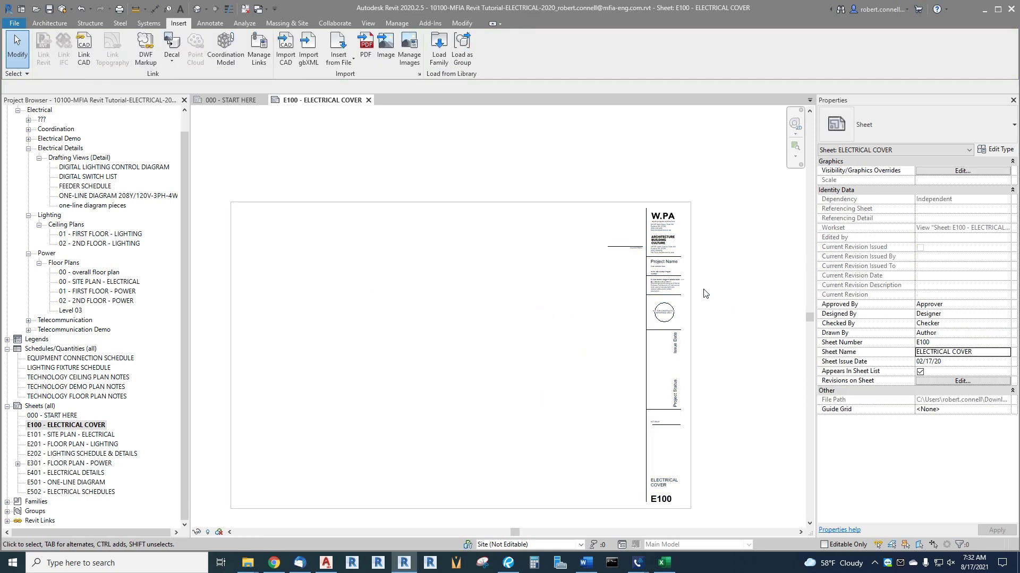
{"action": "left_click", "coordinate": [665, 299]}
{"action": "left_click", "coordinate": [996, 150]}
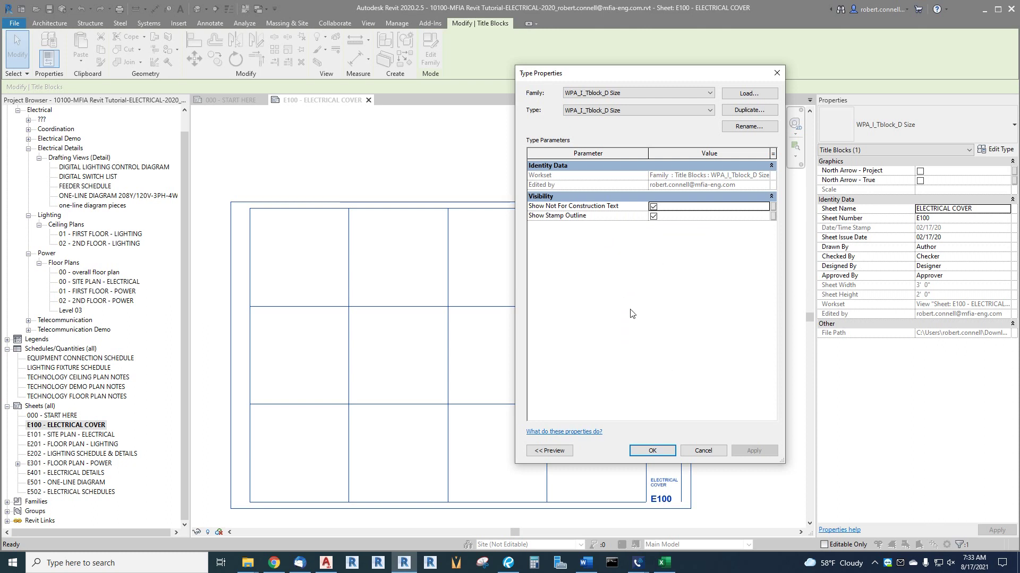
{"action": "left_click", "coordinate": [704, 451]}
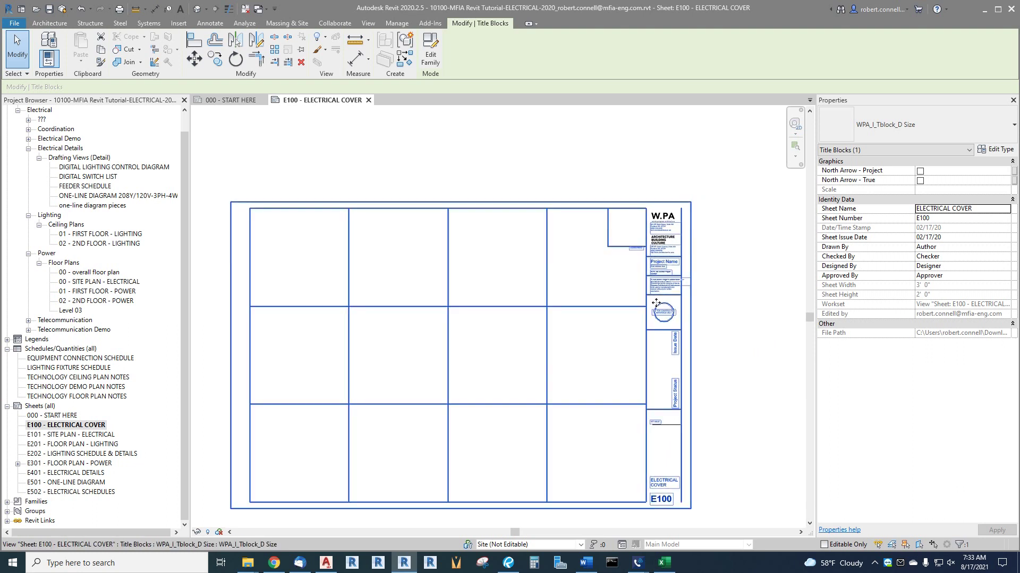
{"action": "scroll", "coordinate": [679, 267], "scroll_direction": "up", "scroll_amount": 5}
{"action": "left_click", "coordinate": [663, 256]}
{"action": "key", "text": "Escape"}
{"action": "scroll", "coordinate": [665, 258], "scroll_direction": "down", "scroll_amount": 3}
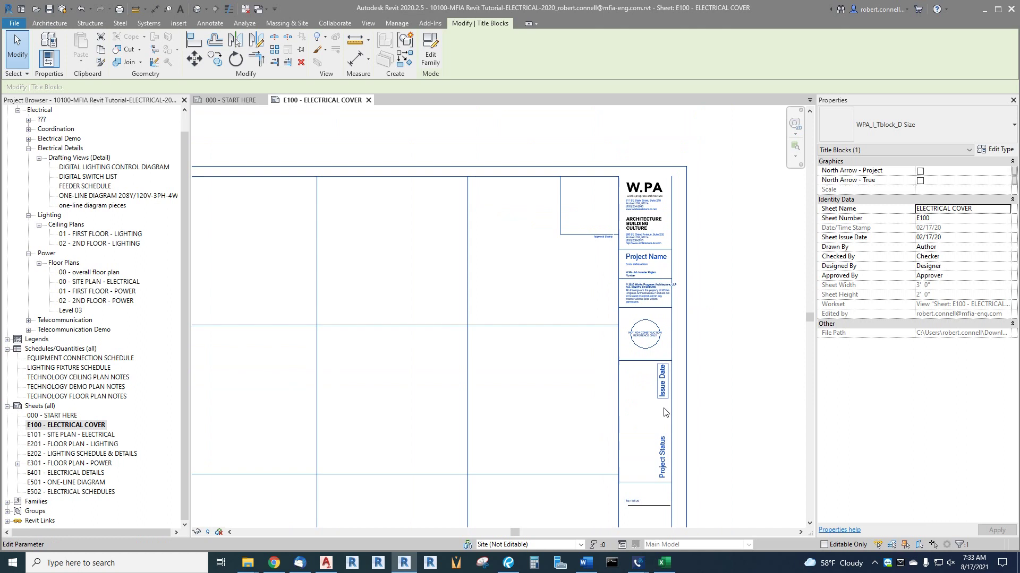
{"action": "scroll", "coordinate": [666, 318], "scroll_direction": "up", "scroll_amount": 3}
{"action": "left_click", "coordinate": [665, 369]}
{"action": "scroll", "coordinate": [645, 355], "scroll_direction": "down", "scroll_amount": 3}
{"action": "key", "text": "Escape"}
{"action": "scroll", "coordinate": [639, 348], "scroll_direction": "down", "scroll_amount": 2}
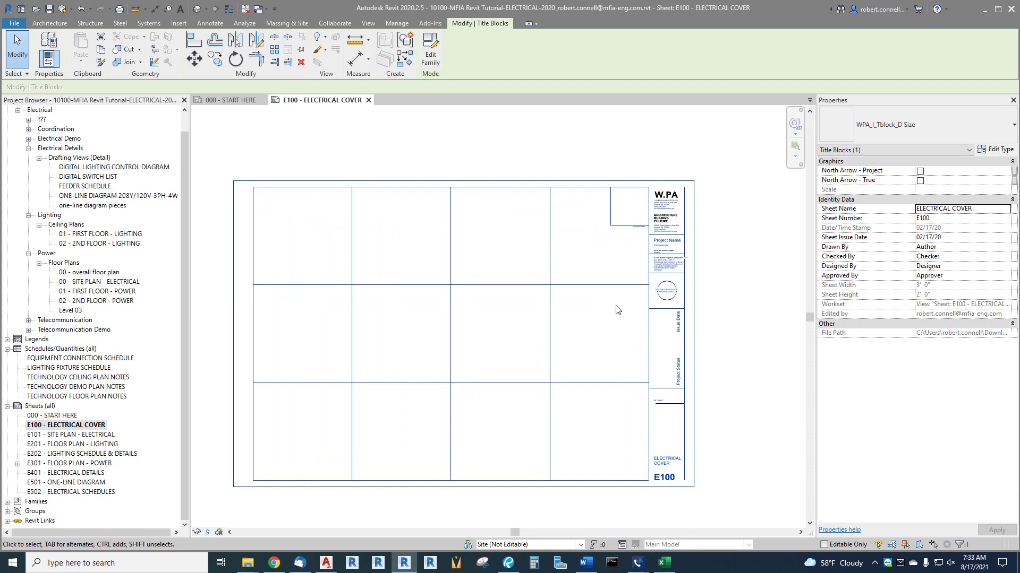
{"action": "scroll", "coordinate": [668, 242], "scroll_direction": "up", "scroll_amount": 5}
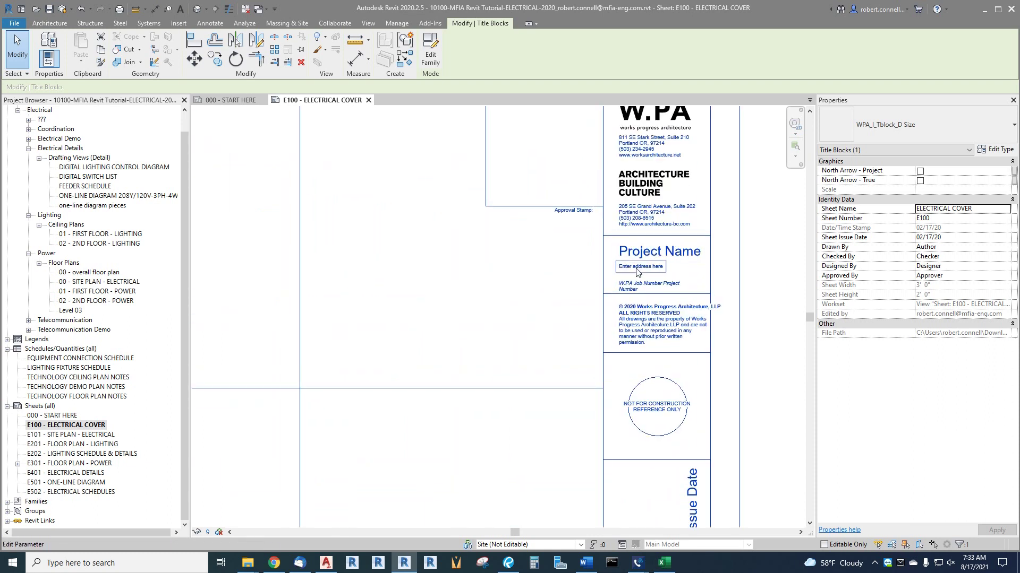
{"action": "scroll", "coordinate": [657, 257], "scroll_direction": "down", "scroll_amount": 2}
{"action": "scroll", "coordinate": [661, 255], "scroll_direction": "down", "scroll_amount": 1}
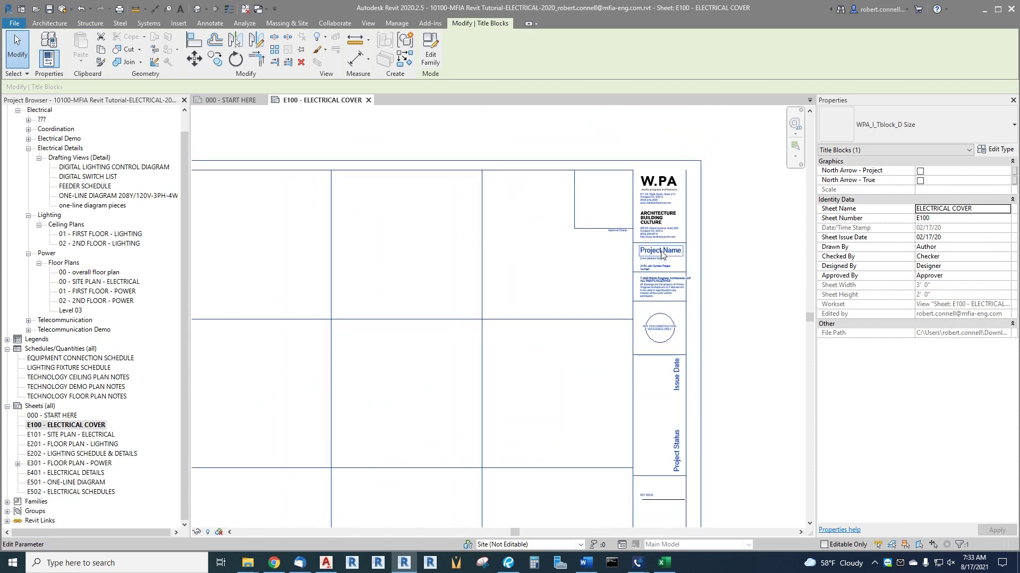
{"action": "scroll", "coordinate": [661, 255], "scroll_direction": "down", "scroll_amount": 1}
{"action": "scroll", "coordinate": [661, 255], "scroll_direction": "down", "scroll_amount": 1}
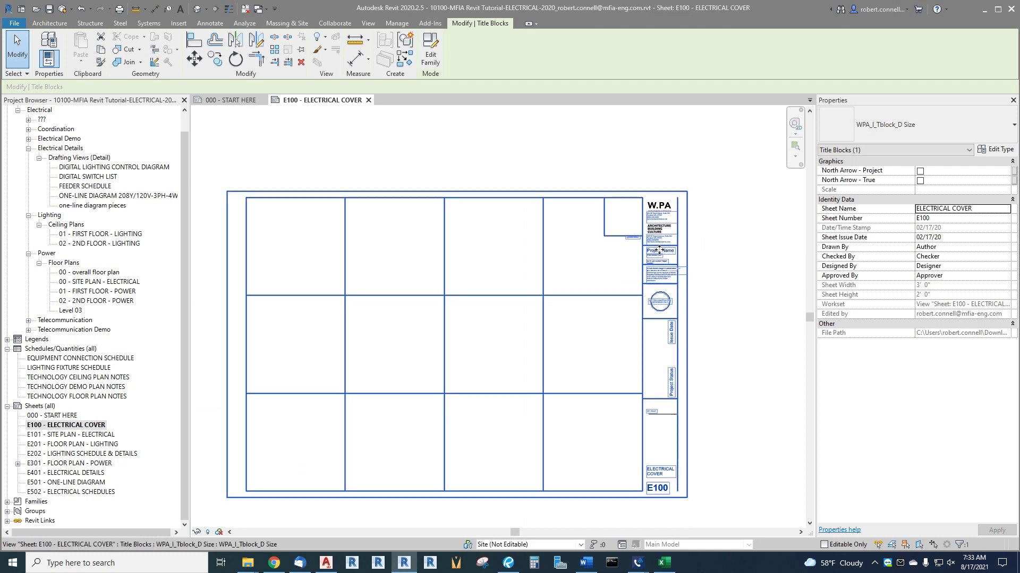
{"action": "key", "text": "Escape"}
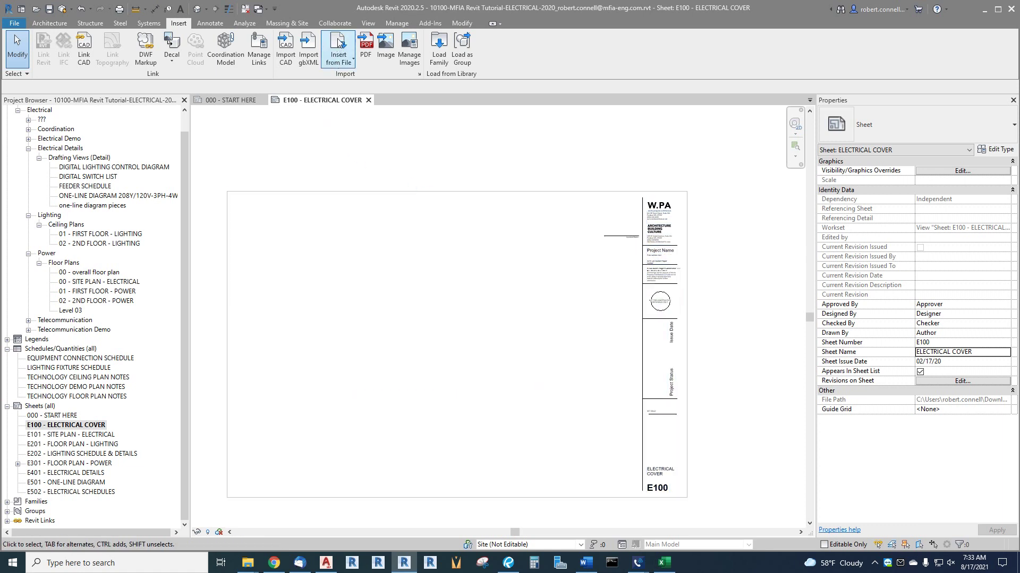
{"action": "left_click", "coordinate": [335, 23]}
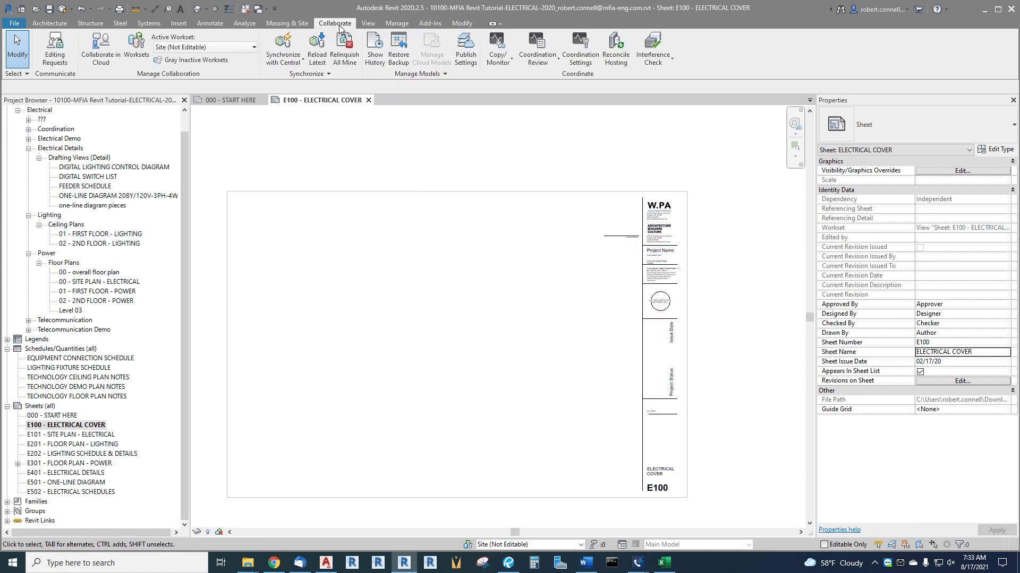
{"action": "left_click", "coordinate": [395, 24]}
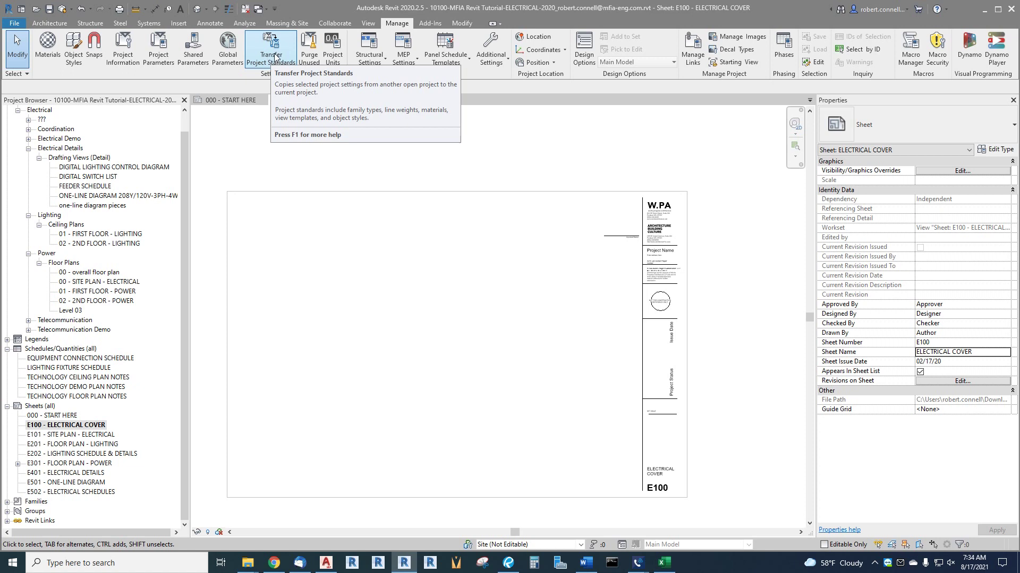
Transfer only Project Info from the ARCH-2020 tutorial project via Transfer Project Standards.
{"action": "left_click", "coordinate": [275, 56]}
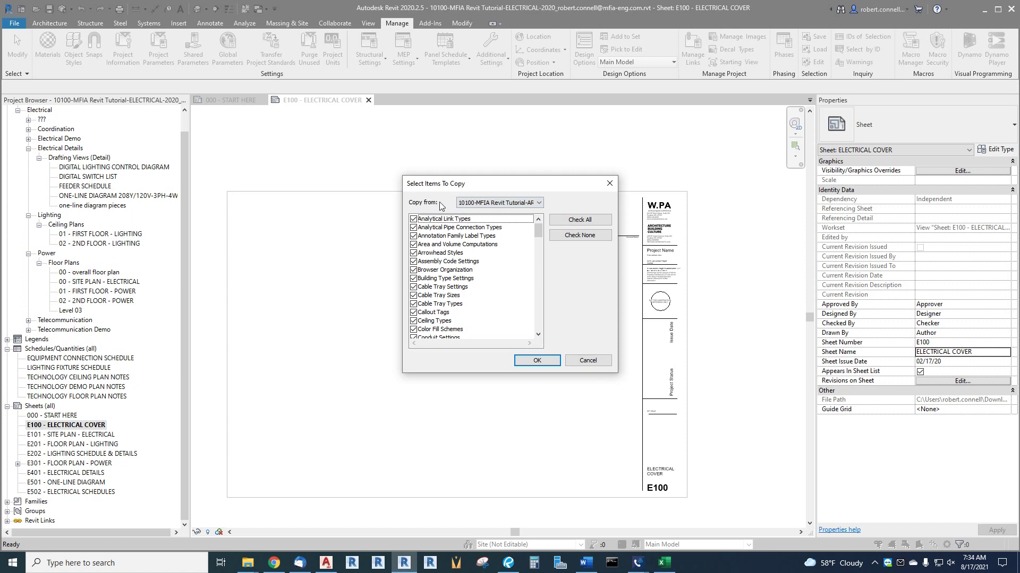
{"action": "left_click", "coordinate": [538, 204]}
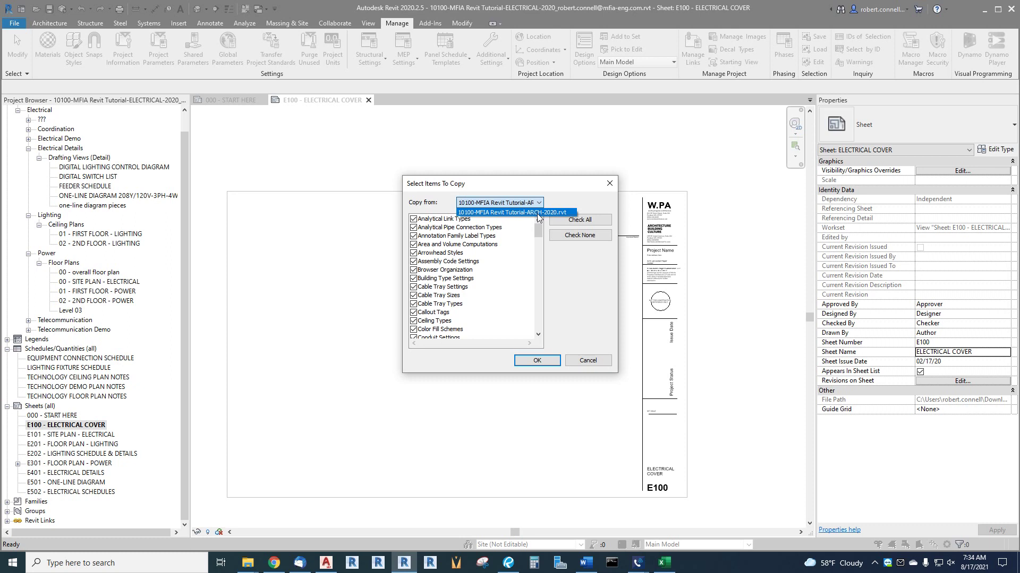
{"action": "left_click", "coordinate": [444, 206]}
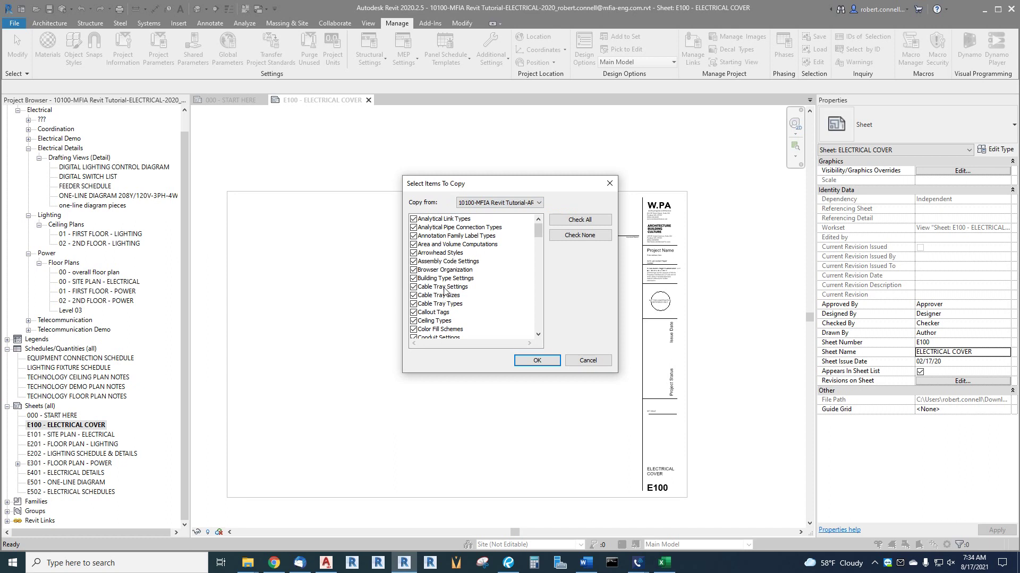
{"action": "scroll", "coordinate": [440, 314], "scroll_direction": "down", "scroll_amount": 6}
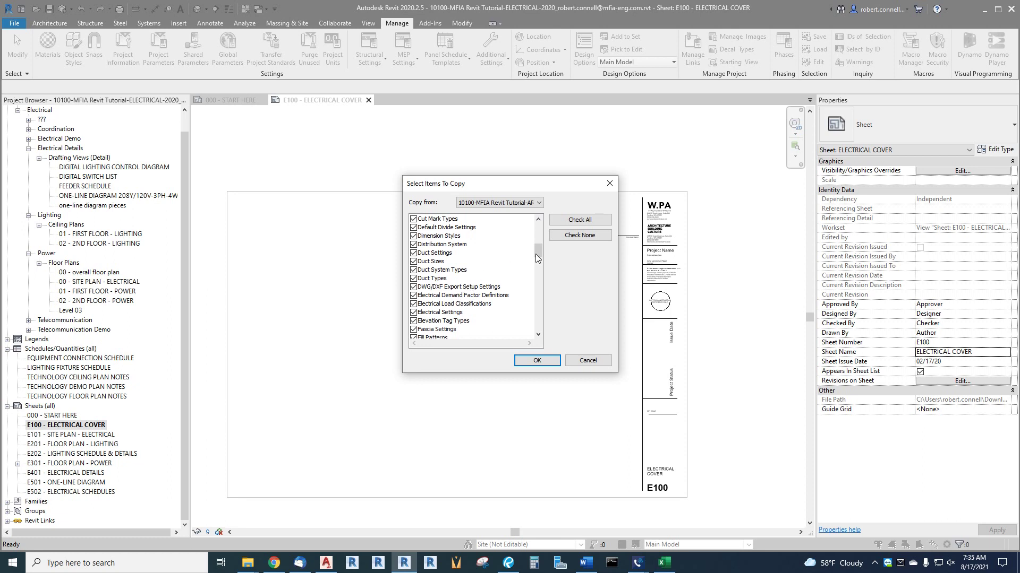
{"action": "left_click", "coordinate": [567, 237]}
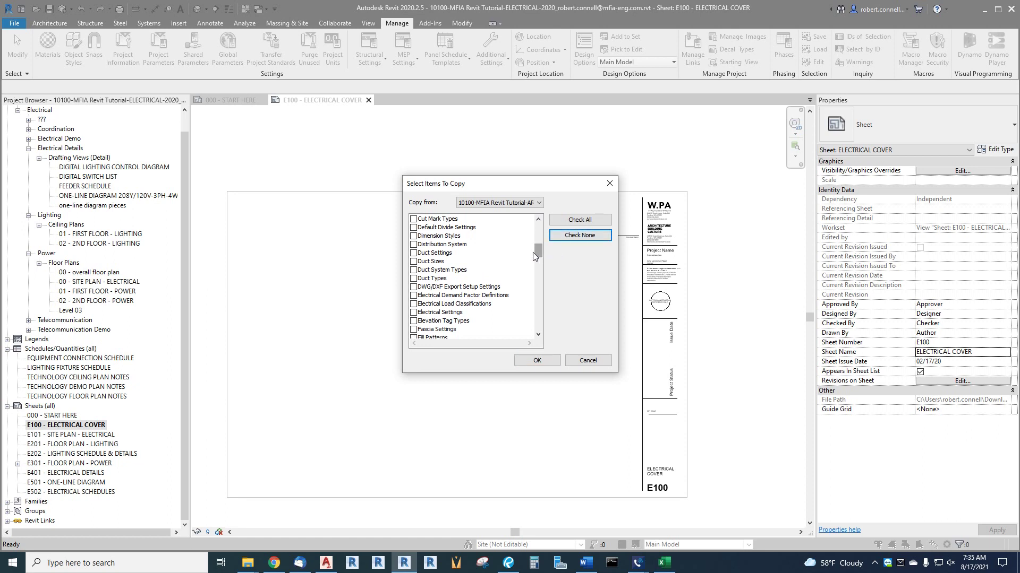
{"action": "left_click_drag", "start_coordinate": [537, 249], "coordinate": [548, 299]}
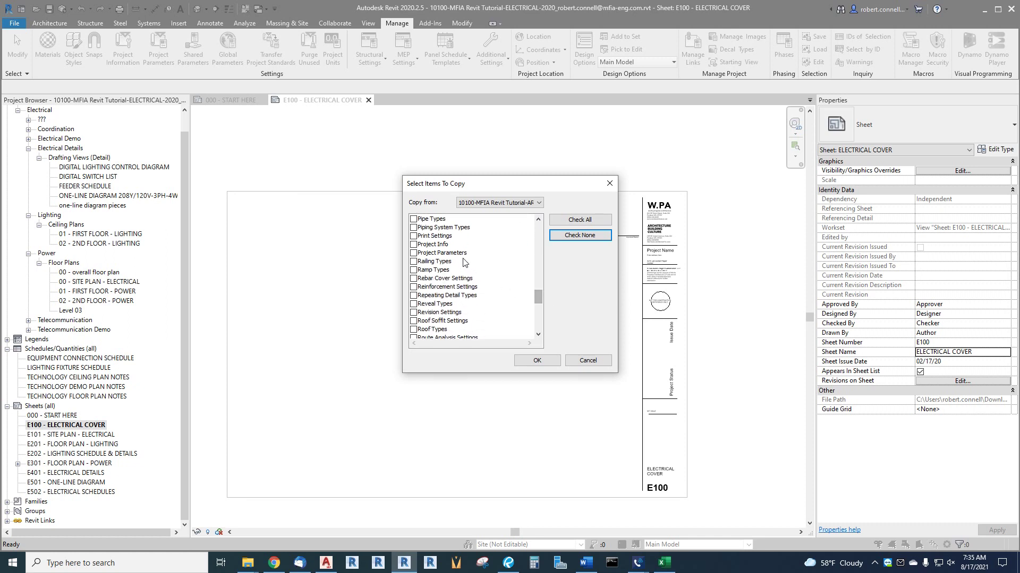
{"action": "left_click", "coordinate": [414, 246]}
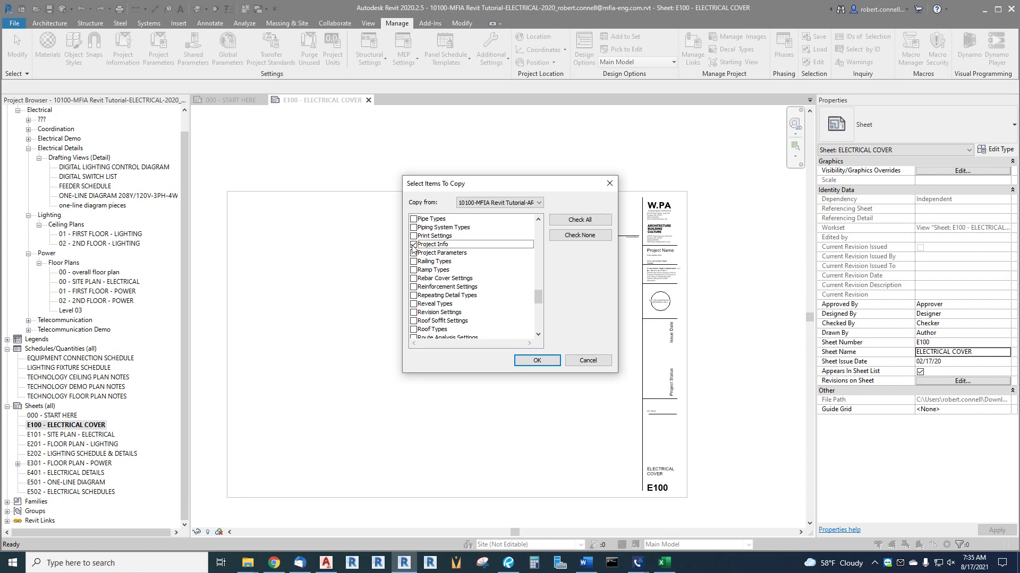
{"action": "left_click", "coordinate": [533, 361]}
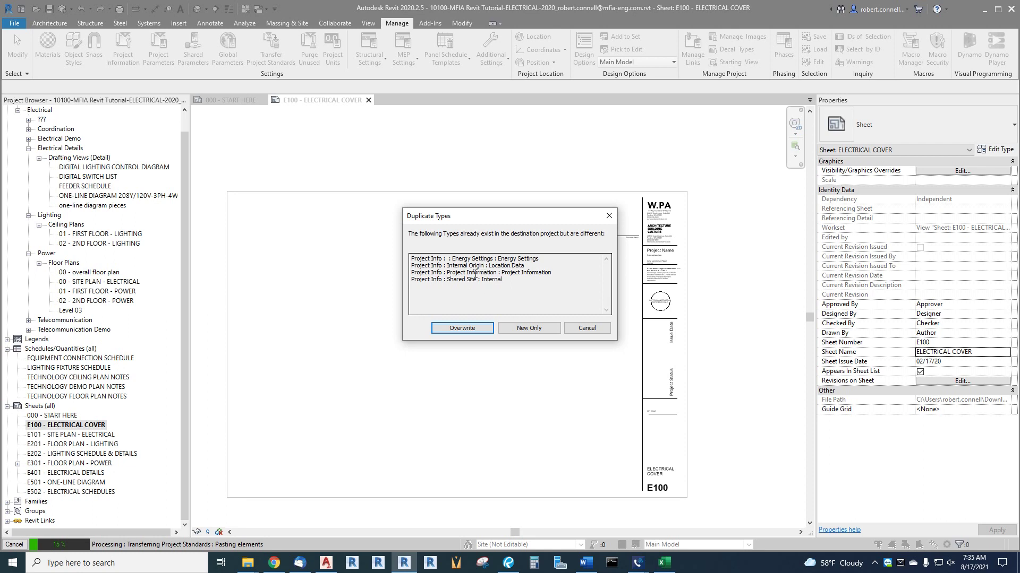
Overwrite the four duplicate Project Info types and zoom in on the title block.
{"action": "left_click", "coordinate": [467, 330]}
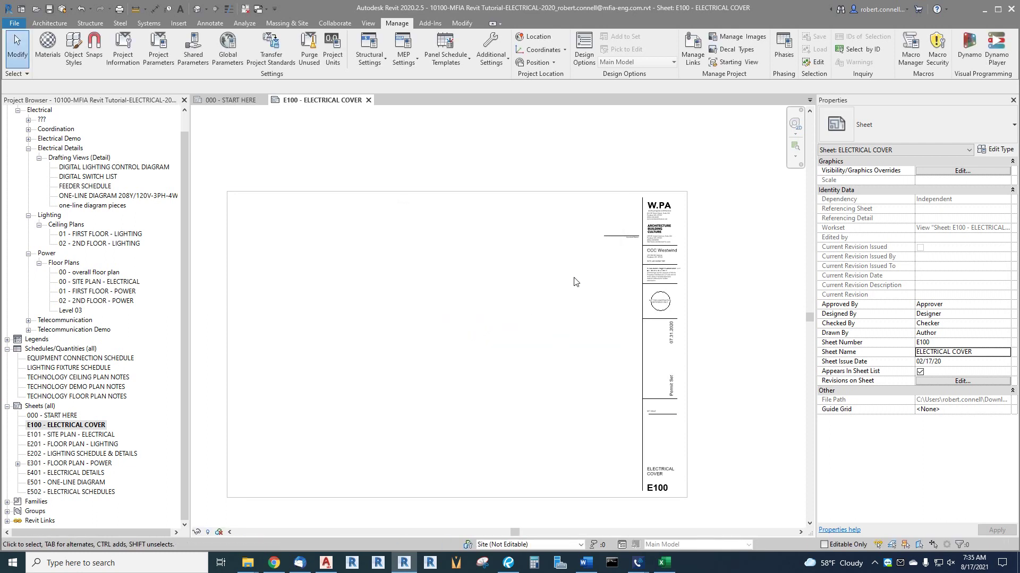
{"action": "scroll", "coordinate": [673, 257], "scroll_direction": "up", "scroll_amount": 8}
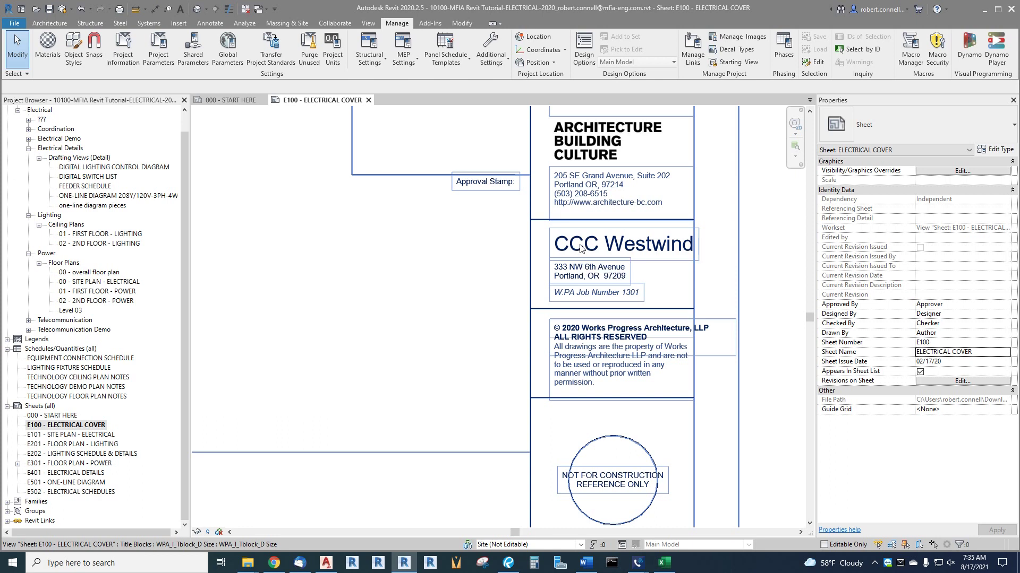
{"action": "scroll", "coordinate": [580, 235], "scroll_direction": "down", "scroll_amount": 5}
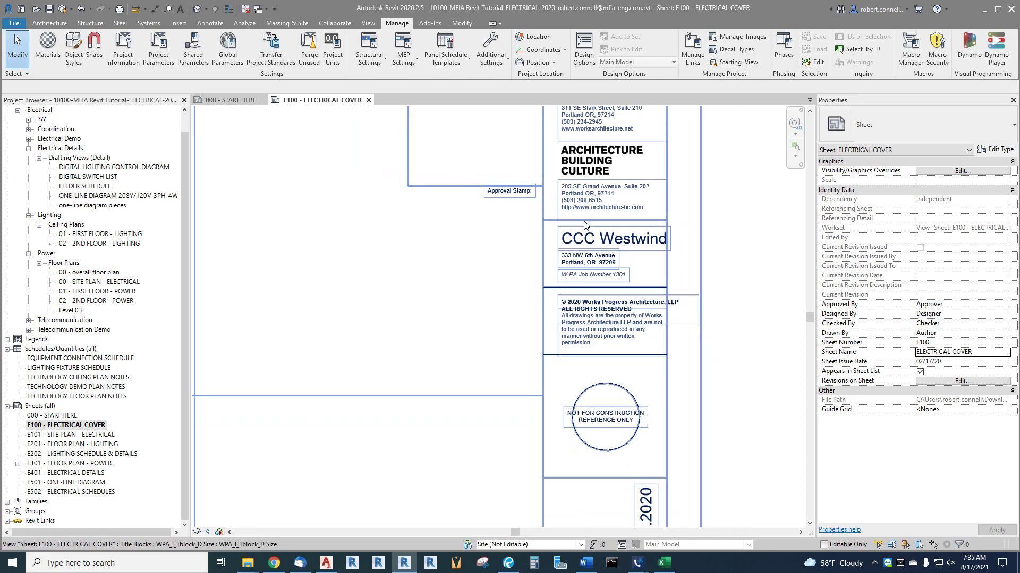
{"action": "scroll", "coordinate": [627, 367], "scroll_direction": "up", "scroll_amount": 3}
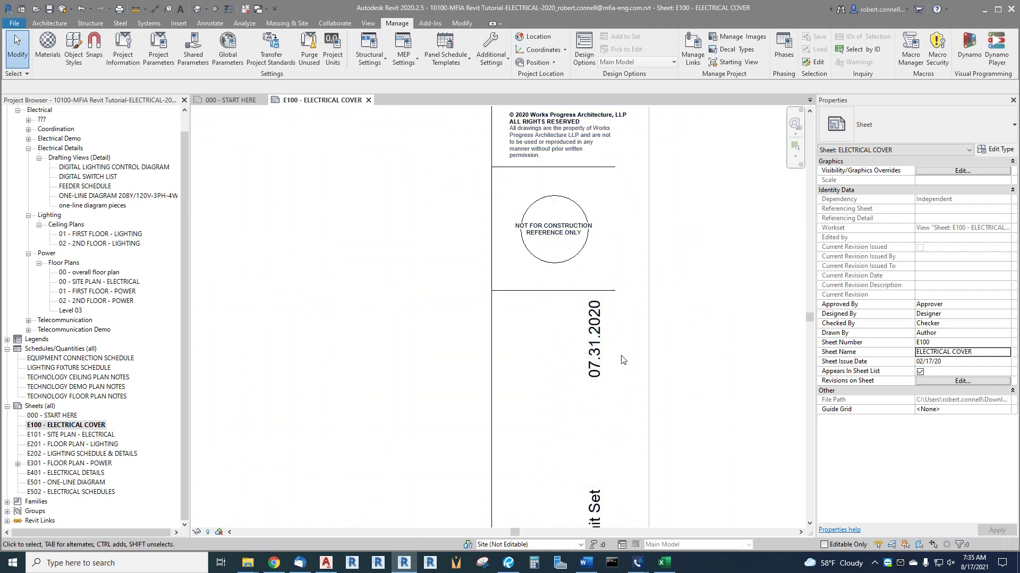
{"action": "scroll", "coordinate": [597, 327], "scroll_direction": "down", "scroll_amount": 1}
{"action": "scroll", "coordinate": [597, 326], "scroll_direction": "down", "scroll_amount": 2}
{"action": "scroll", "coordinate": [601, 406], "scroll_direction": "up", "scroll_amount": 4}
Inspect the title block's CCC Westwind, 07.31.2020 and Permit Set entries without changing them.
{"action": "left_click", "coordinate": [601, 407]}
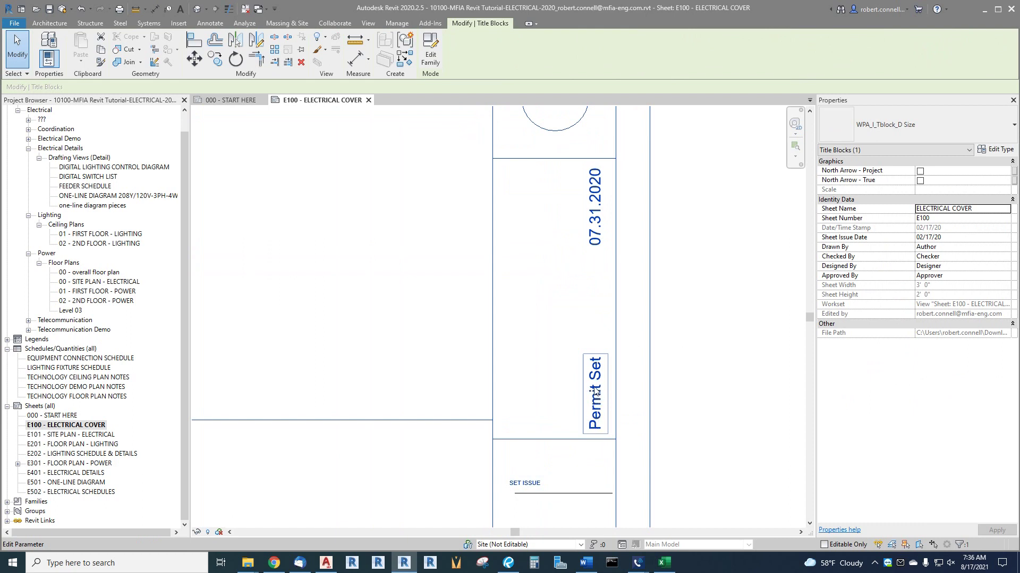
{"action": "key", "text": "Escape"}
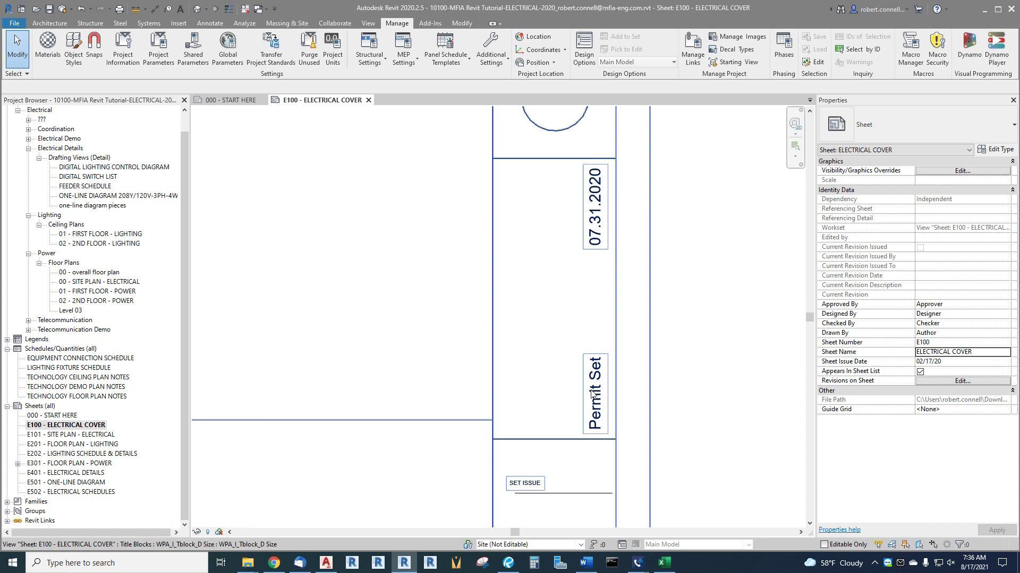
{"action": "scroll", "coordinate": [592, 393], "scroll_direction": "up", "scroll_amount": 4}
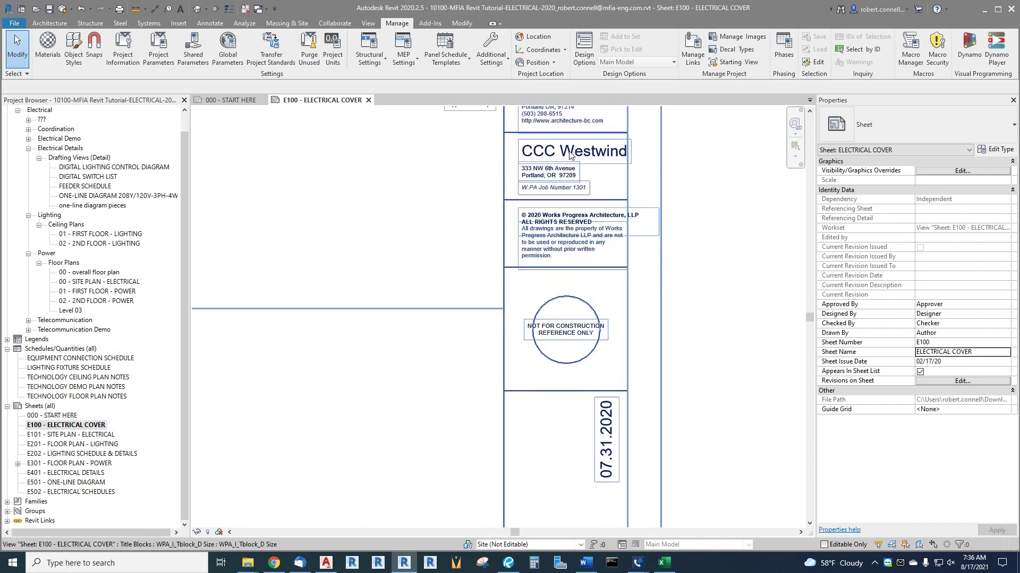
{"action": "left_click", "coordinate": [570, 154]}
{"action": "left_click", "coordinate": [576, 155]}
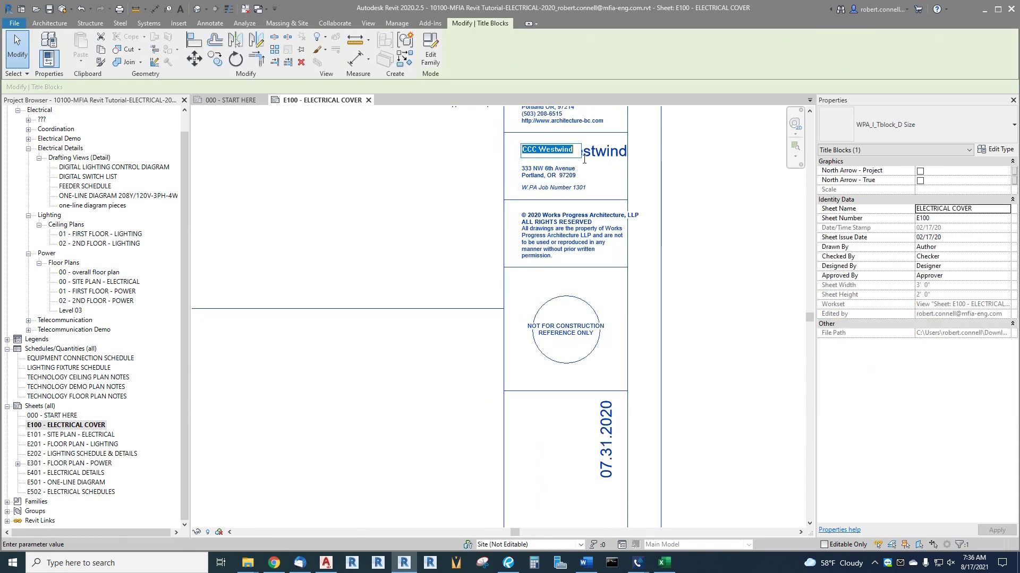
{"action": "key", "text": "Escape"}
{"action": "key", "text": "Escape"}
{"action": "scroll", "coordinate": [584, 279], "scroll_direction": "down", "scroll_amount": 4}
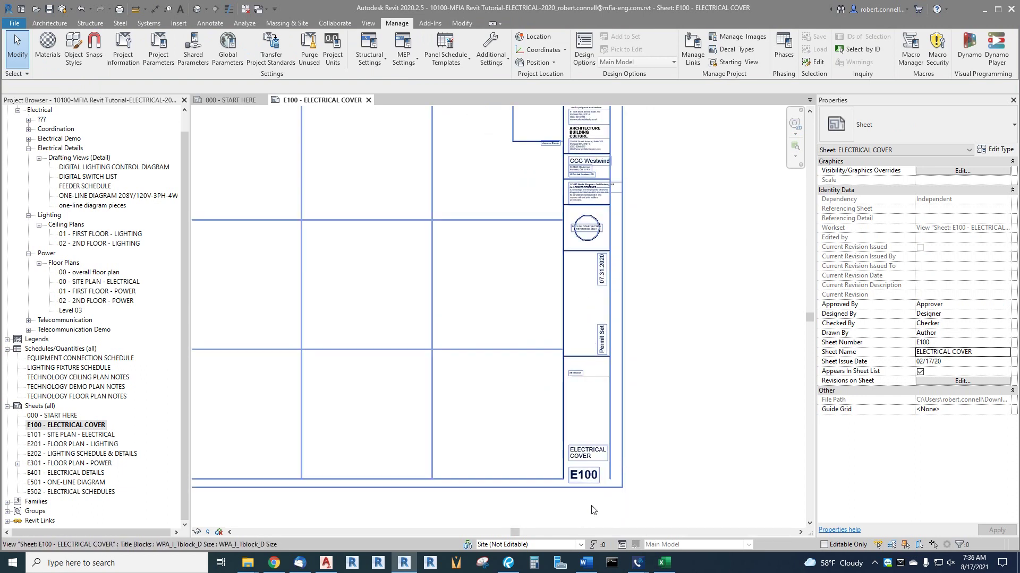
{"action": "scroll", "coordinate": [529, 444], "scroll_direction": "up", "scroll_amount": 2}
{"action": "scroll", "coordinate": [702, 422], "scroll_direction": "down", "scroll_amount": 4}
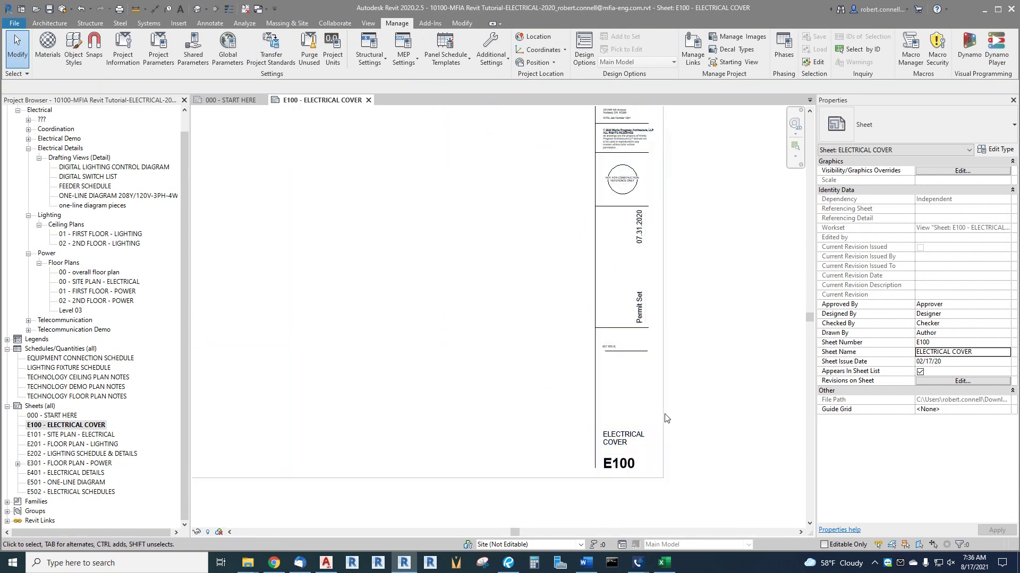
{"action": "scroll", "coordinate": [698, 419], "scroll_direction": "up", "scroll_amount": 3}
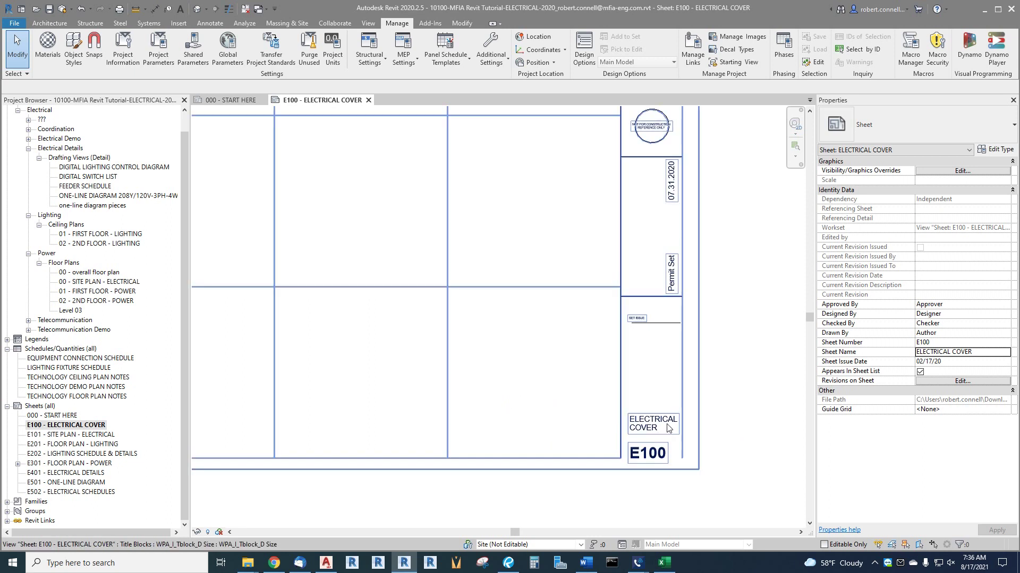
Change the title block's Permit Set label to DD Set, then zoom out to review the sheet.
{"action": "scroll", "coordinate": [710, 212], "scroll_direction": "up", "scroll_amount": 2}
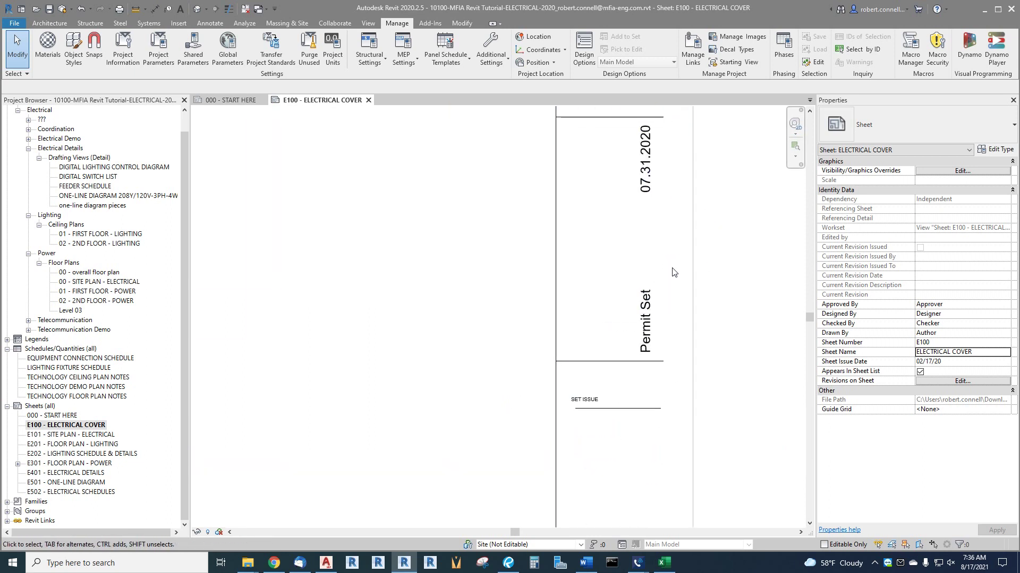
{"action": "left_click", "coordinate": [652, 319]}
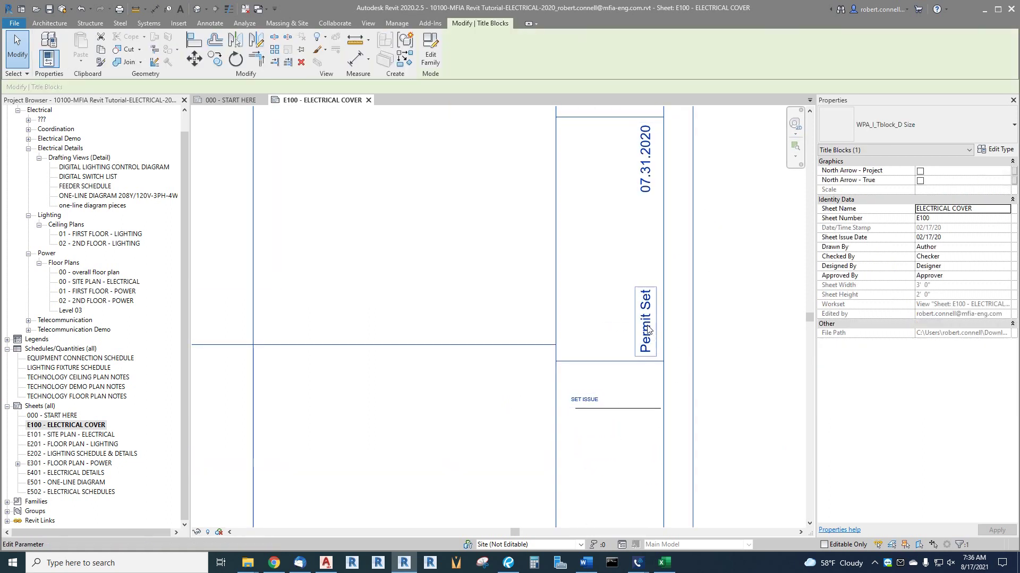
{"action": "left_click", "coordinate": [651, 321]}
{"action": "type", "text": "DD Set"}
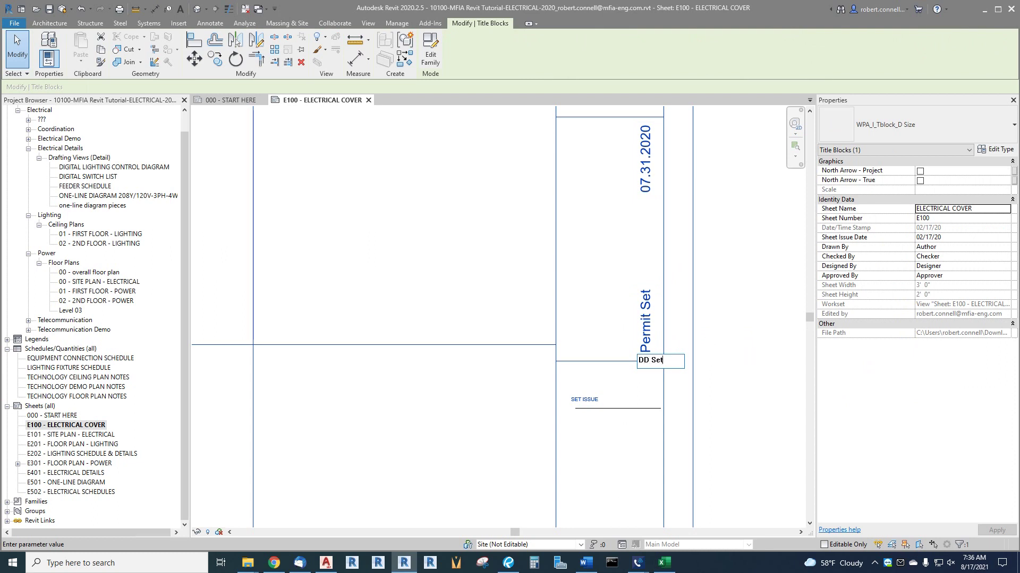
{"action": "left_click", "coordinate": [706, 344]}
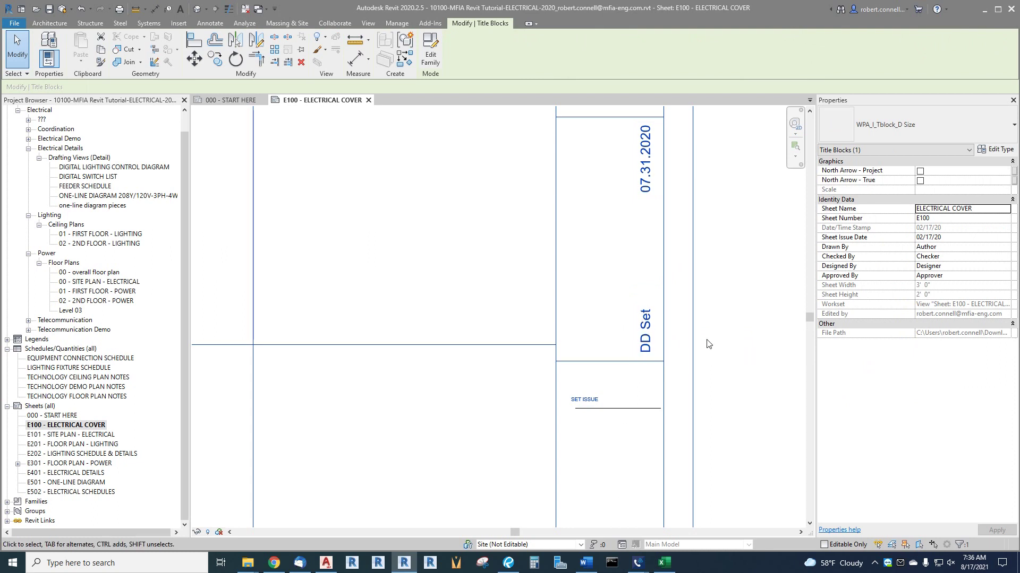
{"action": "scroll", "coordinate": [660, 349], "scroll_direction": "down", "scroll_amount": 2}
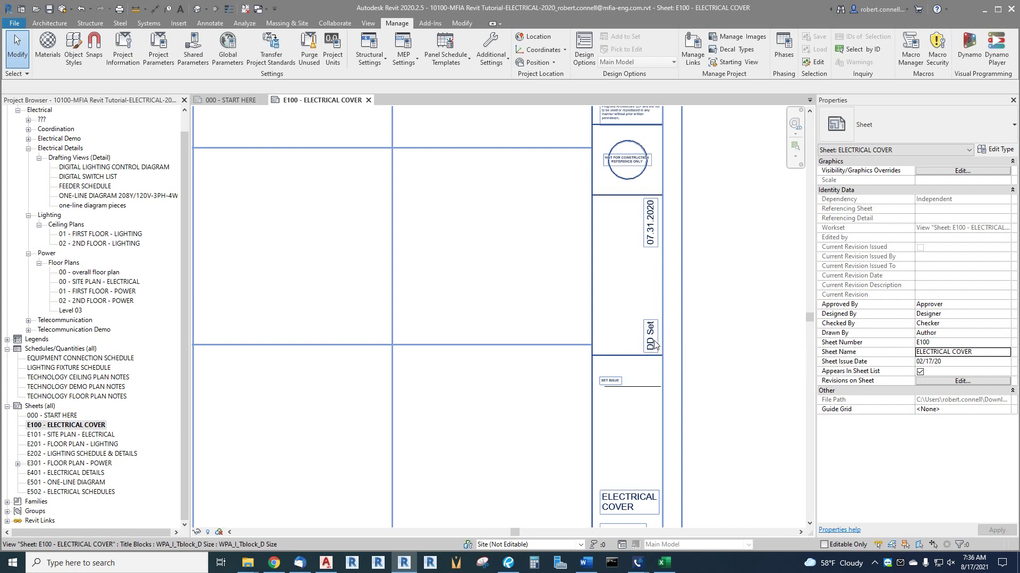
{"action": "scroll", "coordinate": [655, 345], "scroll_direction": "up", "scroll_amount": 2}
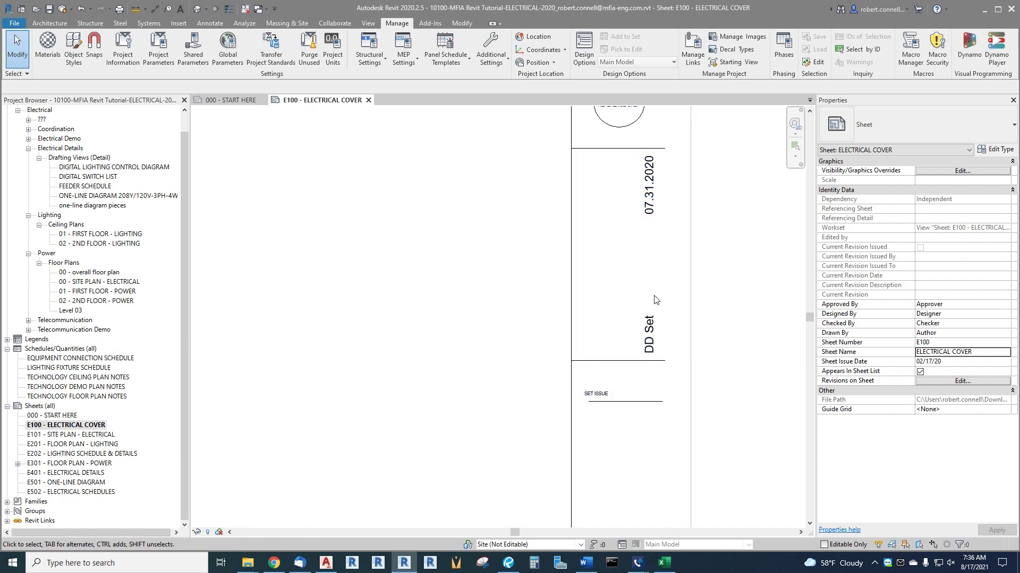
{"action": "scroll", "coordinate": [647, 305], "scroll_direction": "down", "scroll_amount": 2}
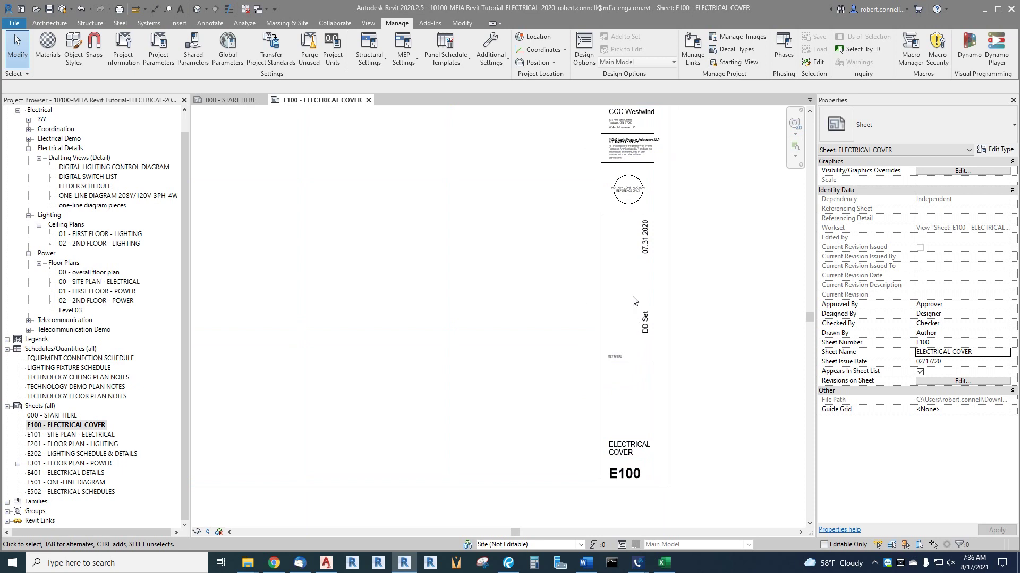
{"action": "scroll", "coordinate": [667, 240], "scroll_direction": "up", "scroll_amount": 3}
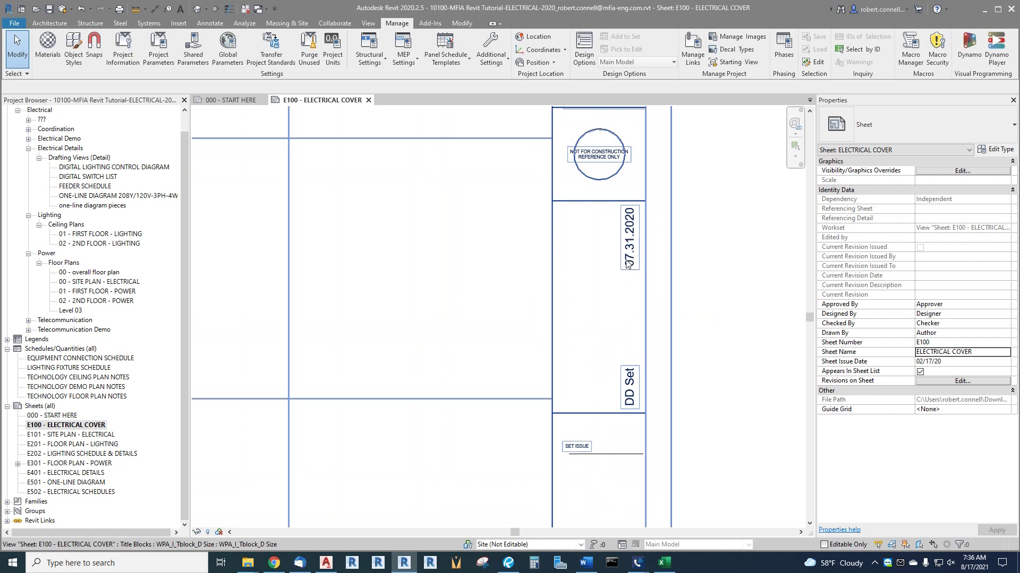
{"action": "scroll", "coordinate": [661, 263], "scroll_direction": "down", "scroll_amount": 7}
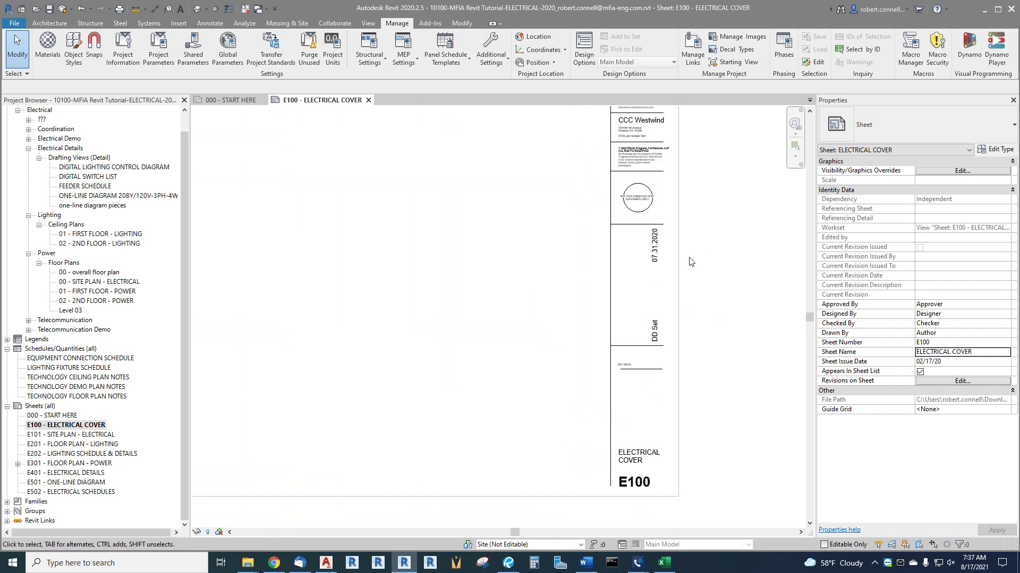
{"action": "scroll", "coordinate": [629, 250], "scroll_direction": "up", "scroll_amount": 3}
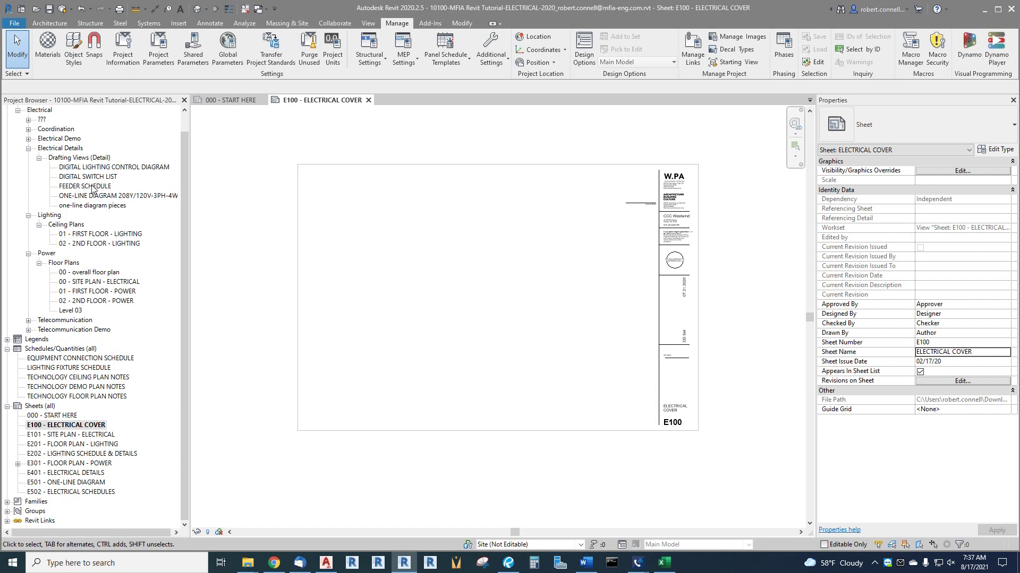
Drag the ELECTRICAL SYMBOL LIST legend onto sheet E100 and place it inside the drawing area.
{"action": "left_click", "coordinate": [7, 339]}
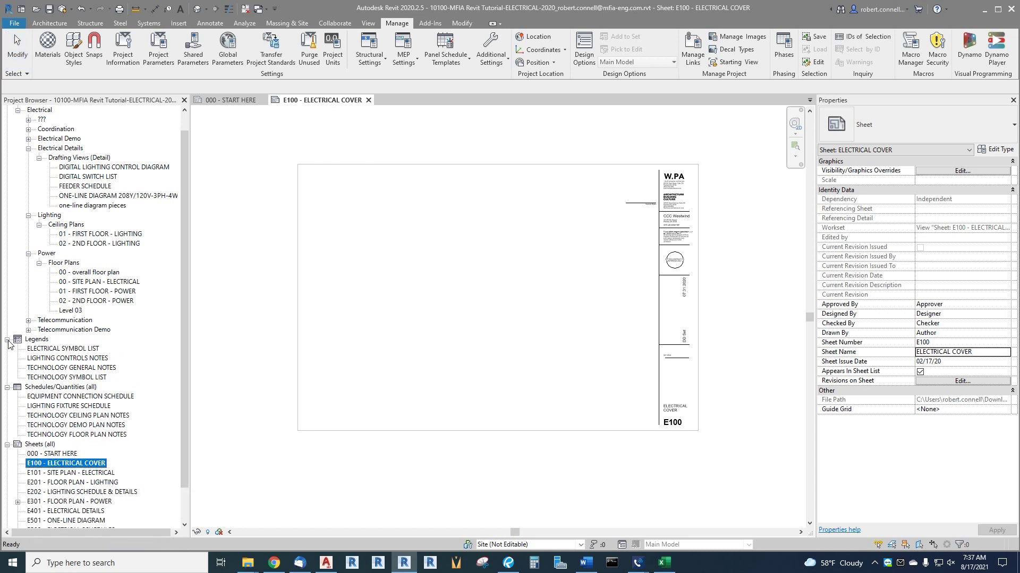
{"action": "left_click", "coordinate": [53, 349]}
{"action": "left_click_drag", "start_coordinate": [529, 324], "coordinate": [541, 287]}
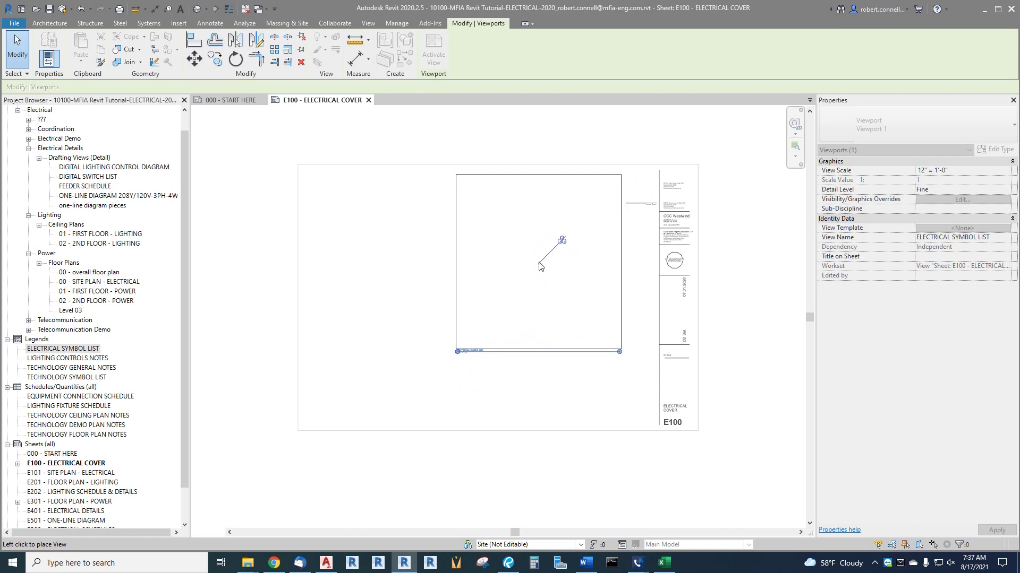
{"action": "left_click", "coordinate": [538, 266]}
{"action": "scroll", "coordinate": [535, 171], "scroll_direction": "up", "scroll_amount": 3}
{"action": "scroll", "coordinate": [484, 167], "scroll_direction": "up", "scroll_amount": 4}
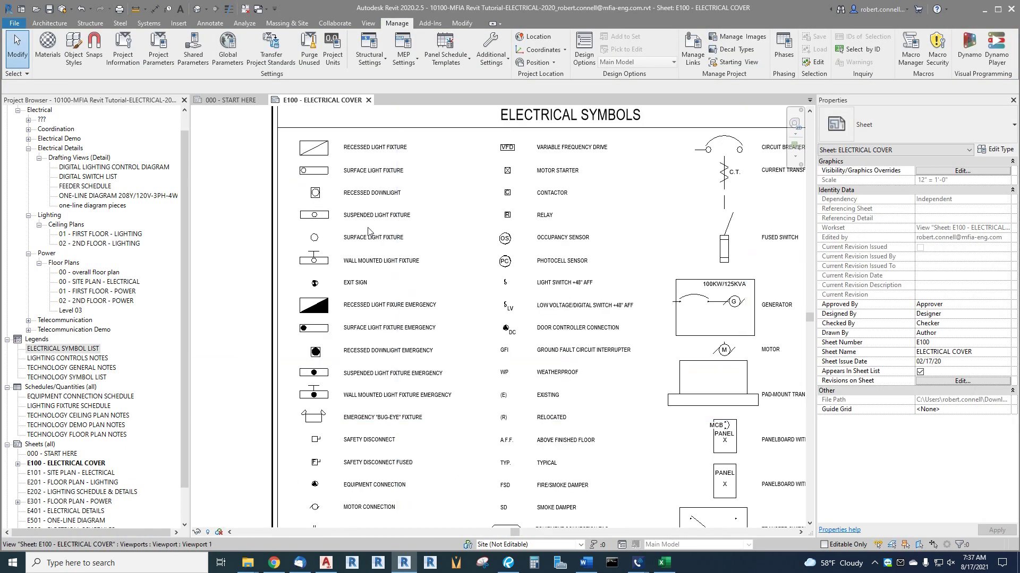
{"action": "scroll", "coordinate": [370, 232], "scroll_direction": "down", "scroll_amount": 2}
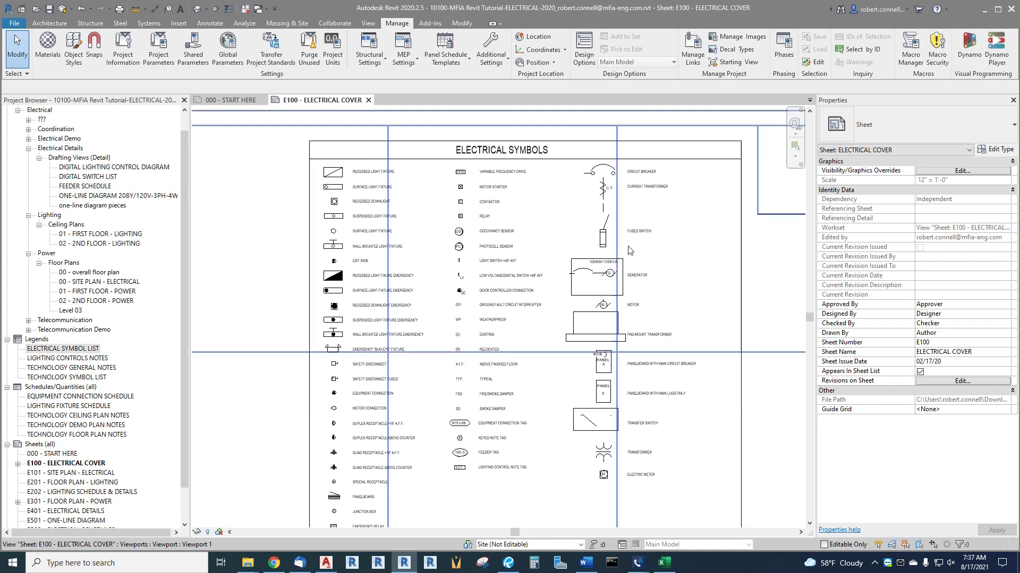
{"action": "scroll", "coordinate": [602, 247], "scroll_direction": "up", "scroll_amount": 2}
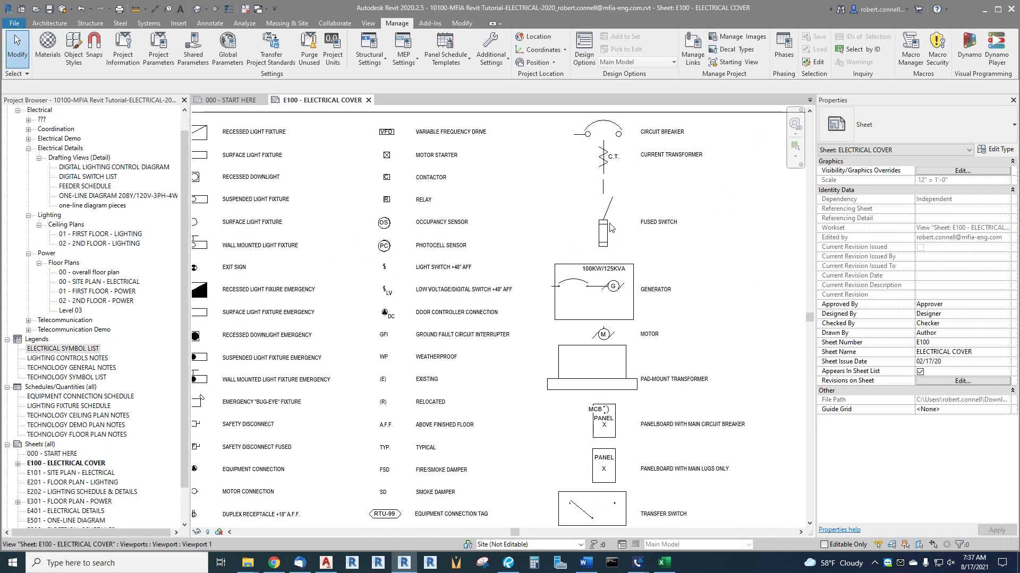
{"action": "scroll", "coordinate": [610, 227], "scroll_direction": "down", "scroll_amount": 2}
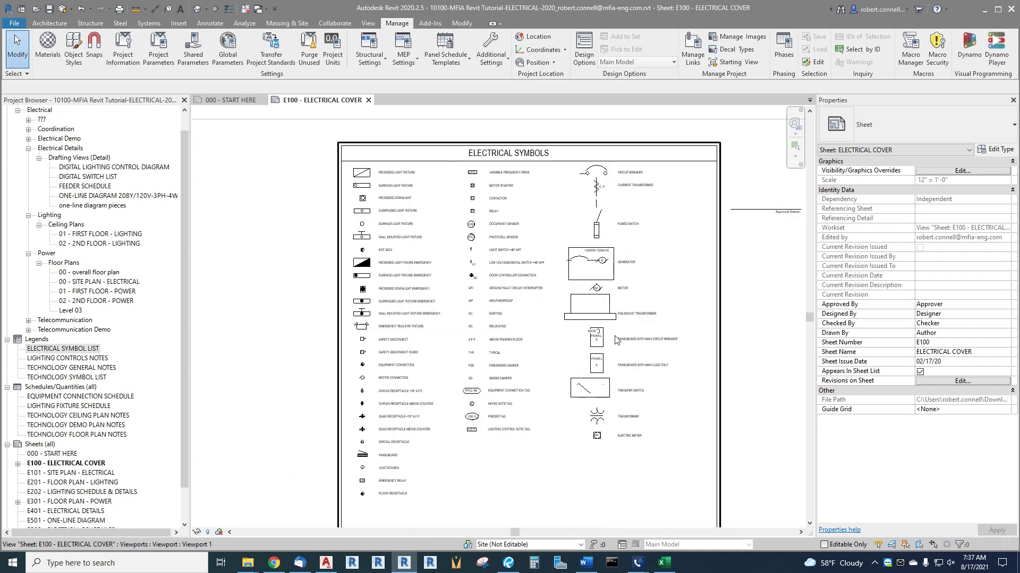
{"action": "scroll", "coordinate": [533, 206], "scroll_direction": "down", "scroll_amount": 2}
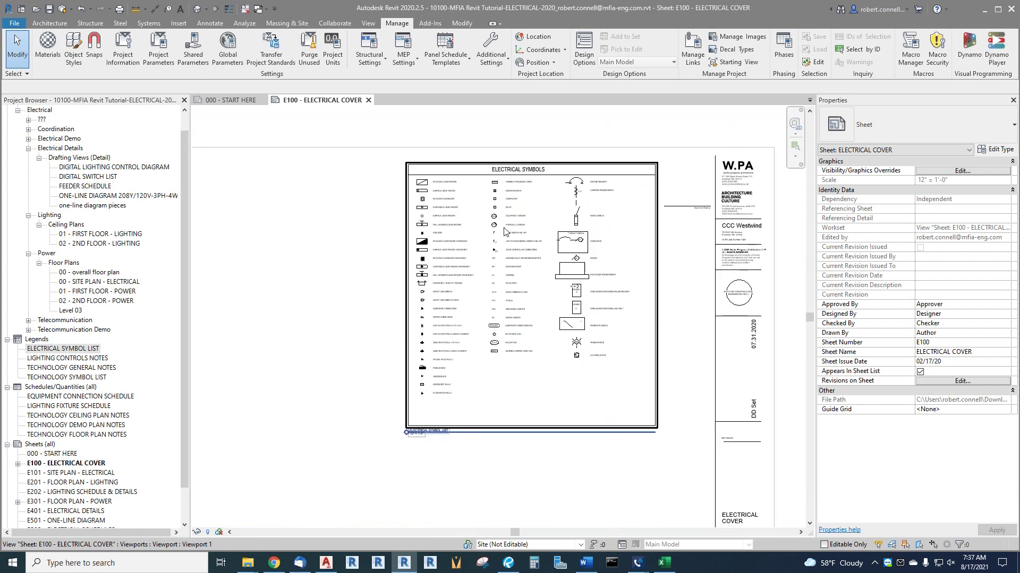
{"action": "scroll", "coordinate": [440, 378], "scroll_direction": "up", "scroll_amount": 4}
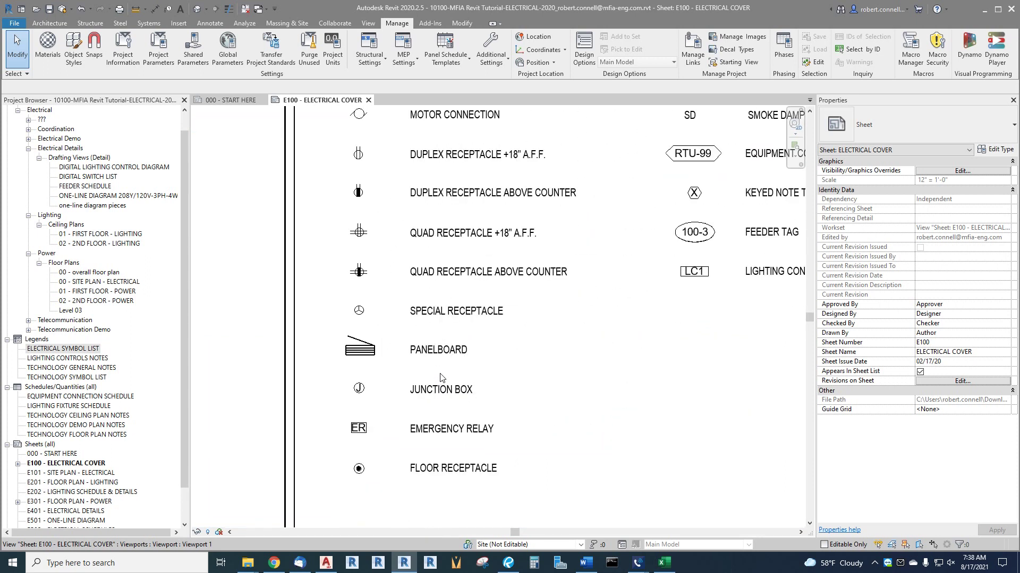
{"action": "scroll", "coordinate": [348, 386], "scroll_direction": "down", "scroll_amount": 2}
{"action": "scroll", "coordinate": [374, 389], "scroll_direction": "down", "scroll_amount": 3}
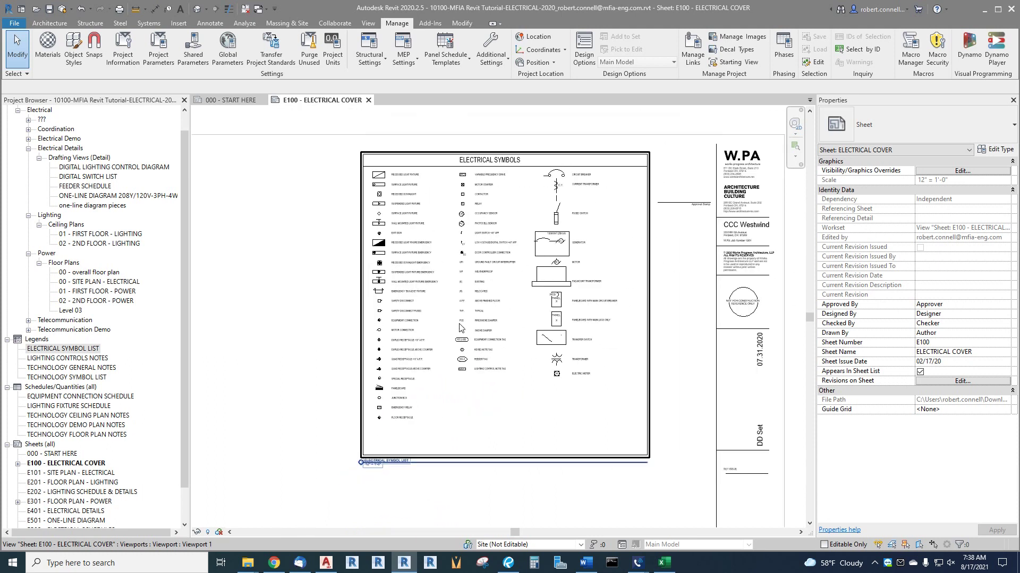
{"action": "scroll", "coordinate": [379, 365], "scroll_direction": "up", "scroll_amount": 3}
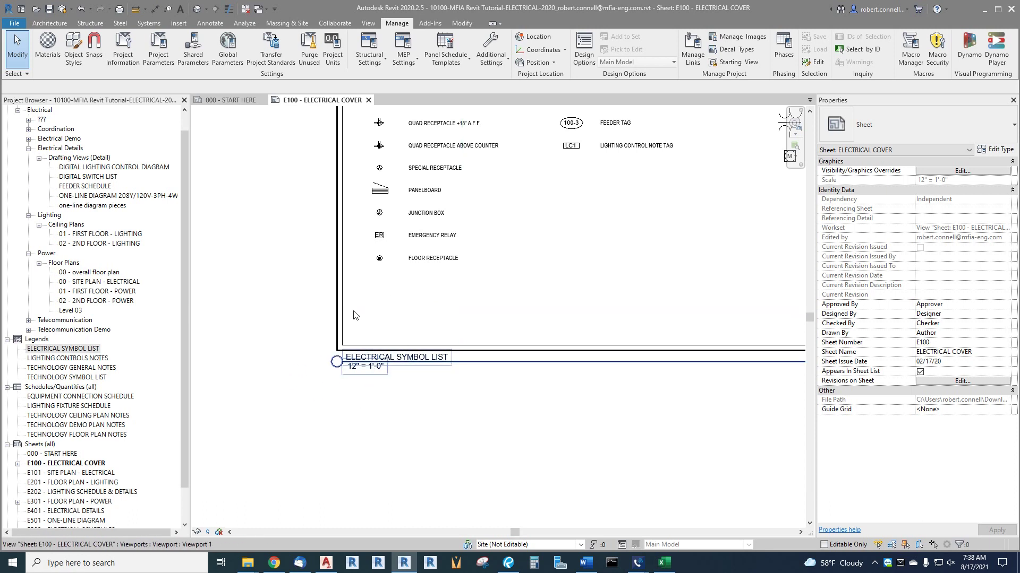
Switch the ELECTRICAL SYMBOL LIST legend viewport to the Viewport 2 (NO TITLE) type.
{"action": "left_click", "coordinate": [408, 294]}
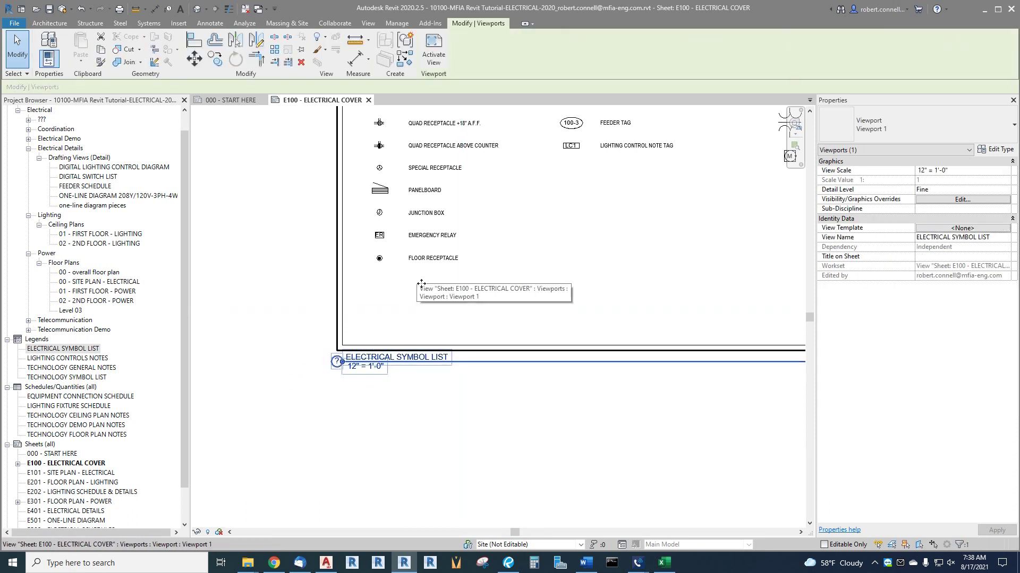
{"action": "key", "text": "Escape"}
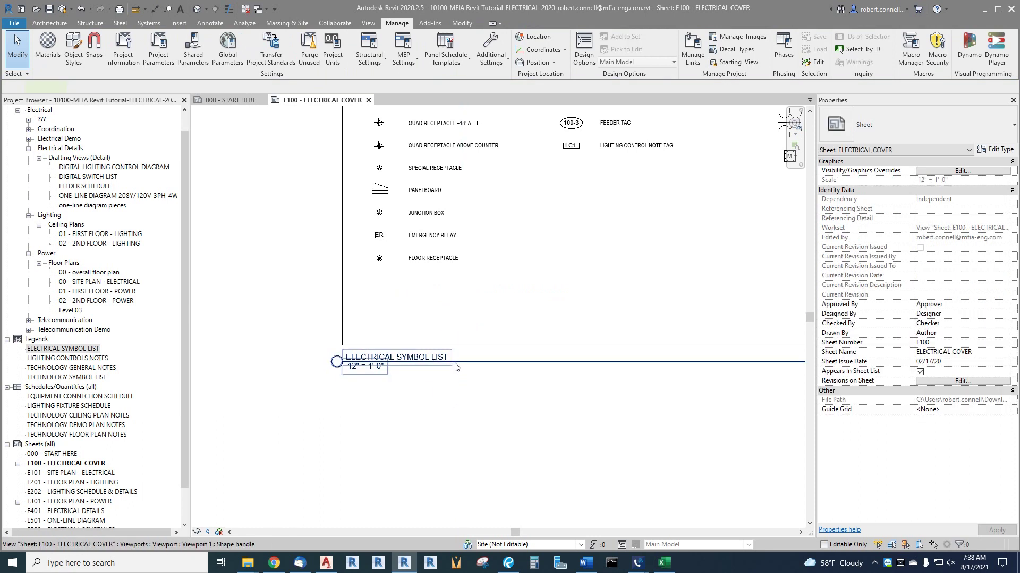
{"action": "left_click", "coordinate": [455, 367]}
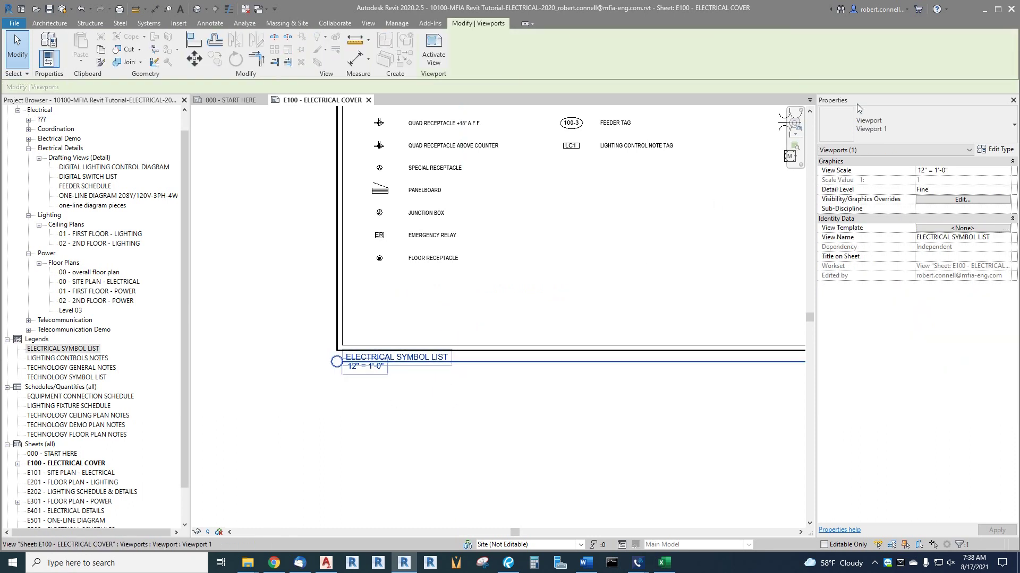
{"action": "key", "text": "Escape"}
{"action": "left_click", "coordinate": [475, 291]}
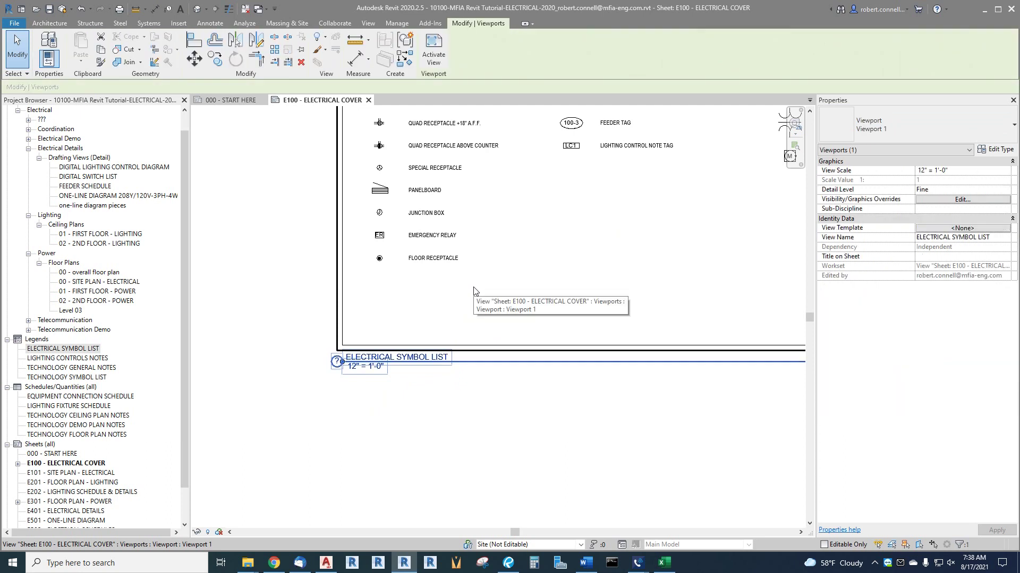
{"action": "scroll", "coordinate": [303, 319], "scroll_direction": "down", "scroll_amount": 3}
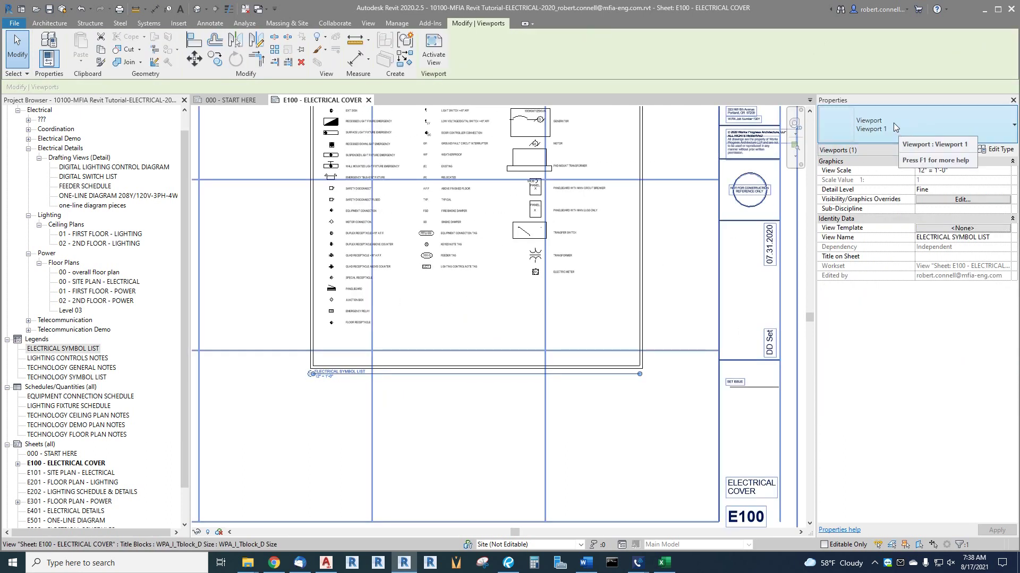
{"action": "left_click", "coordinate": [941, 118]}
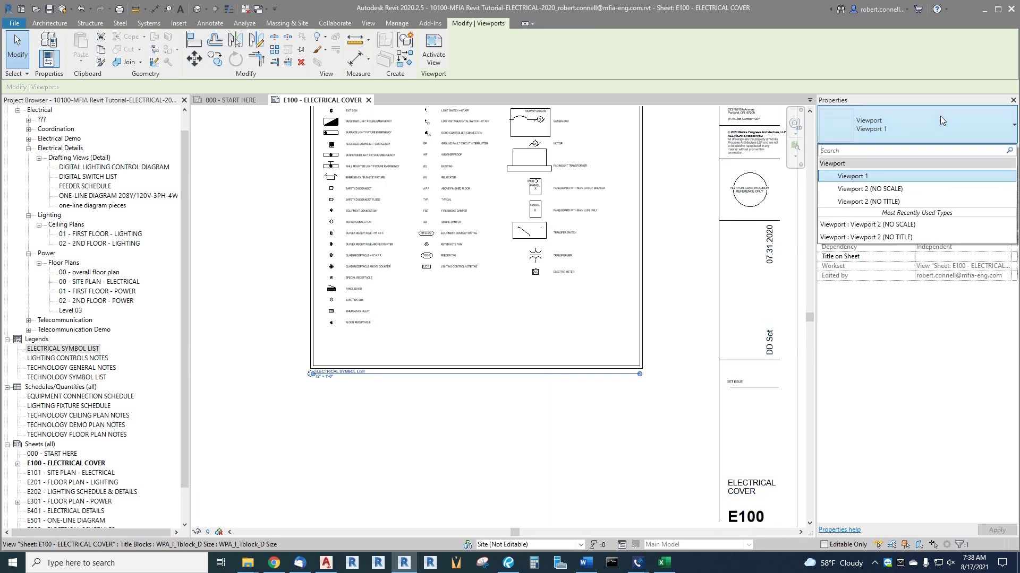
{"action": "left_click", "coordinate": [868, 203]}
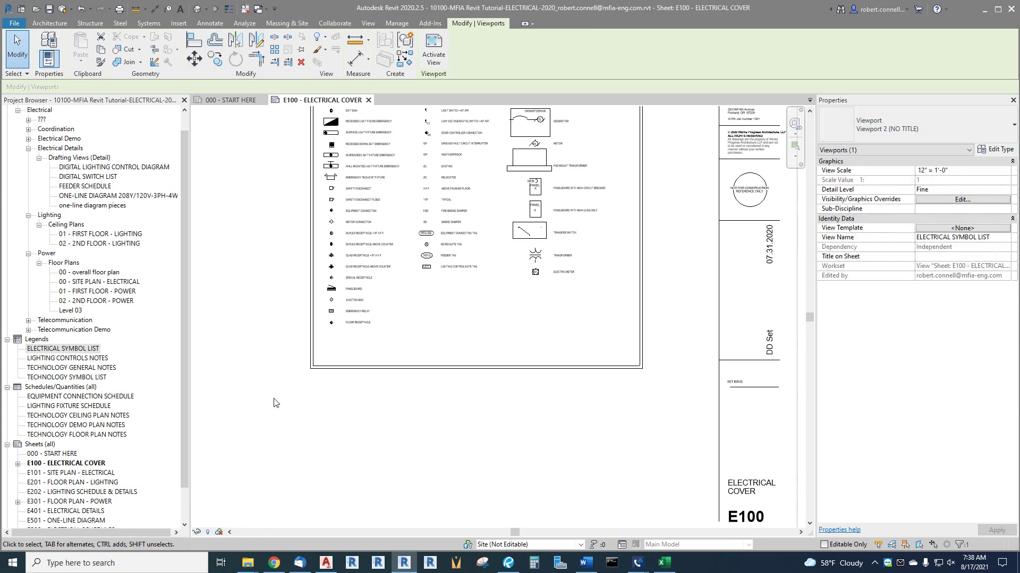
{"action": "scroll", "coordinate": [496, 404], "scroll_direction": "down", "scroll_amount": 2}
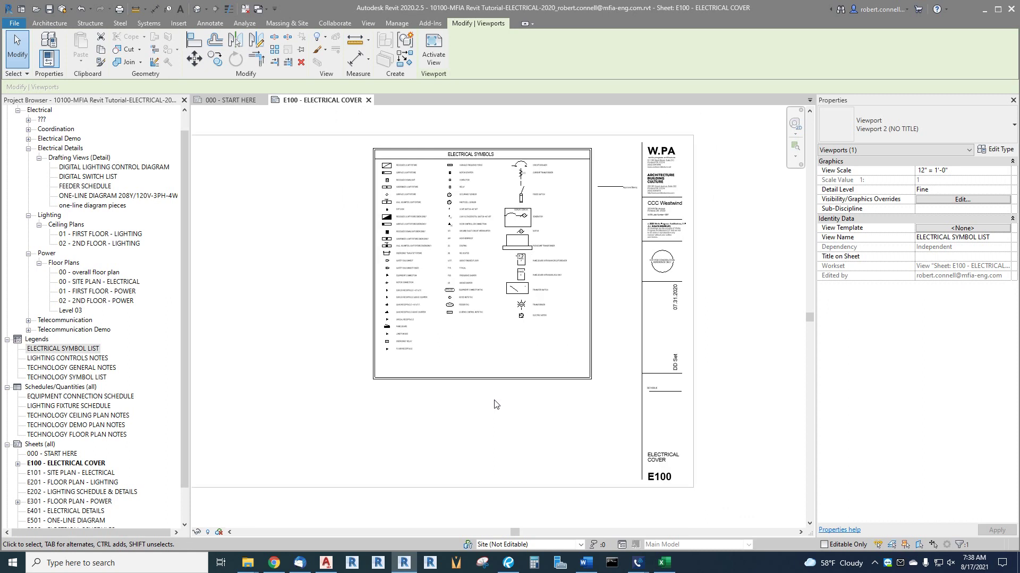
{"action": "scroll", "coordinate": [514, 392], "scroll_direction": "down", "scroll_amount": 2}
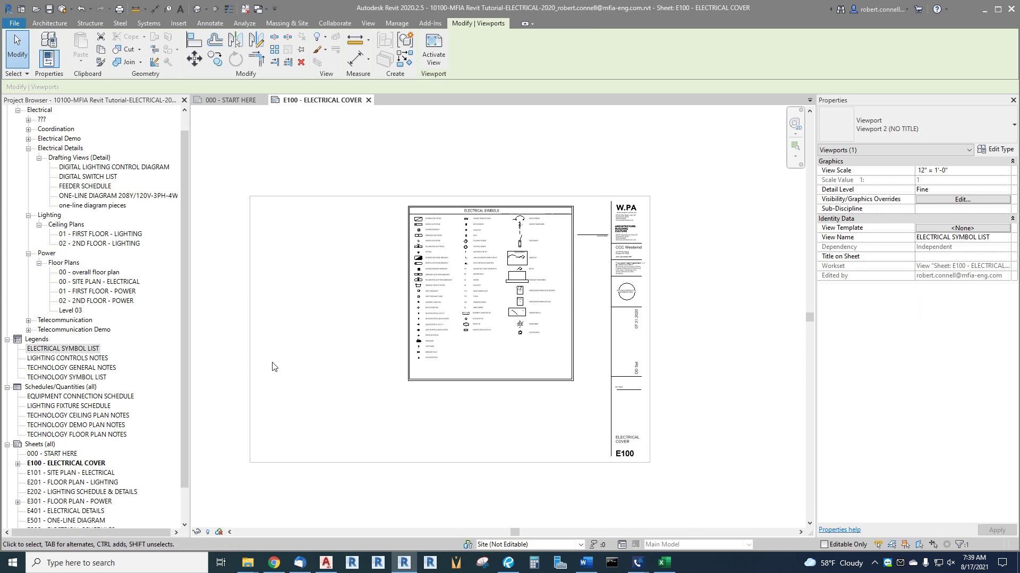
{"action": "scroll", "coordinate": [81, 380], "scroll_direction": "down", "scroll_amount": 2}
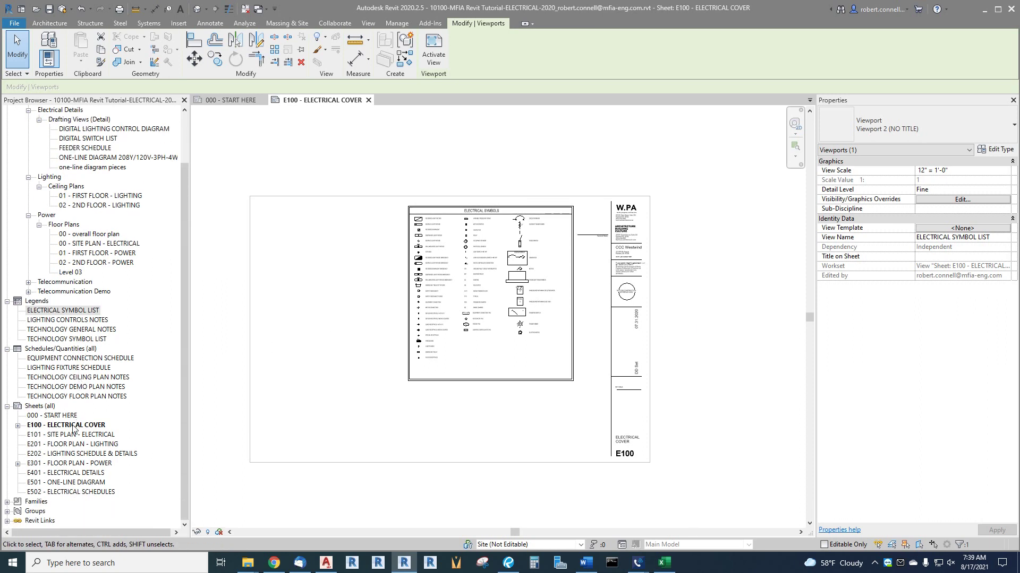
Open sheet E101 and swap its E1 30x42 Horizontal title block for WPA_I_Tblock_D Size.
{"action": "double_click", "coordinate": [57, 436]}
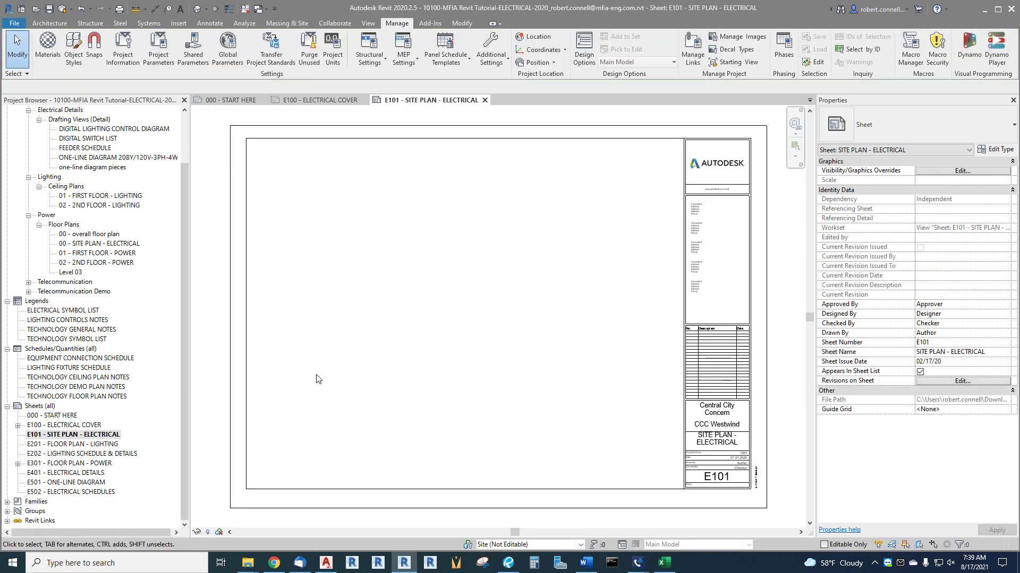
{"action": "left_click", "coordinate": [717, 169]}
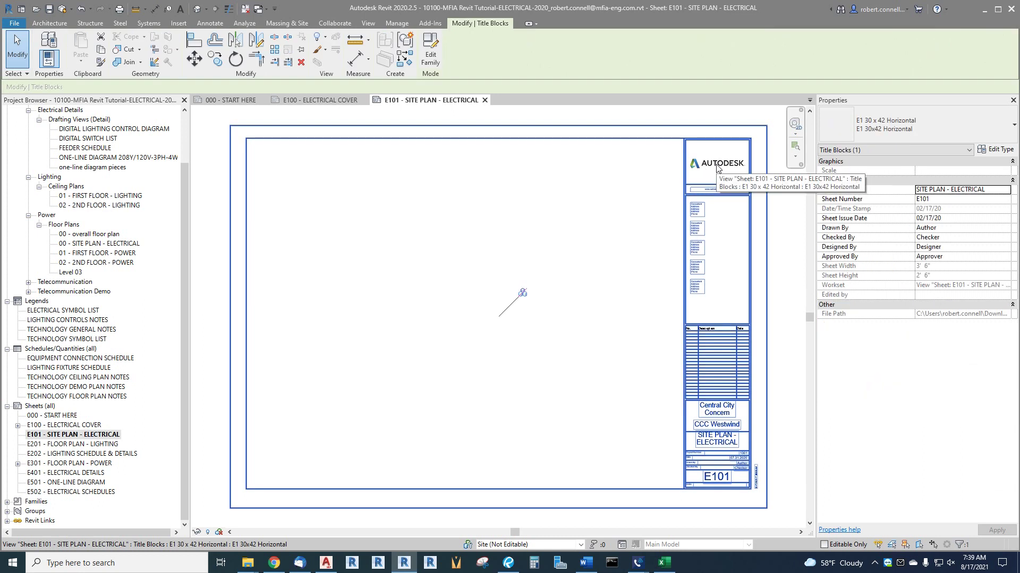
{"action": "left_click", "coordinate": [909, 130]}
{"action": "left_click", "coordinate": [861, 202]}
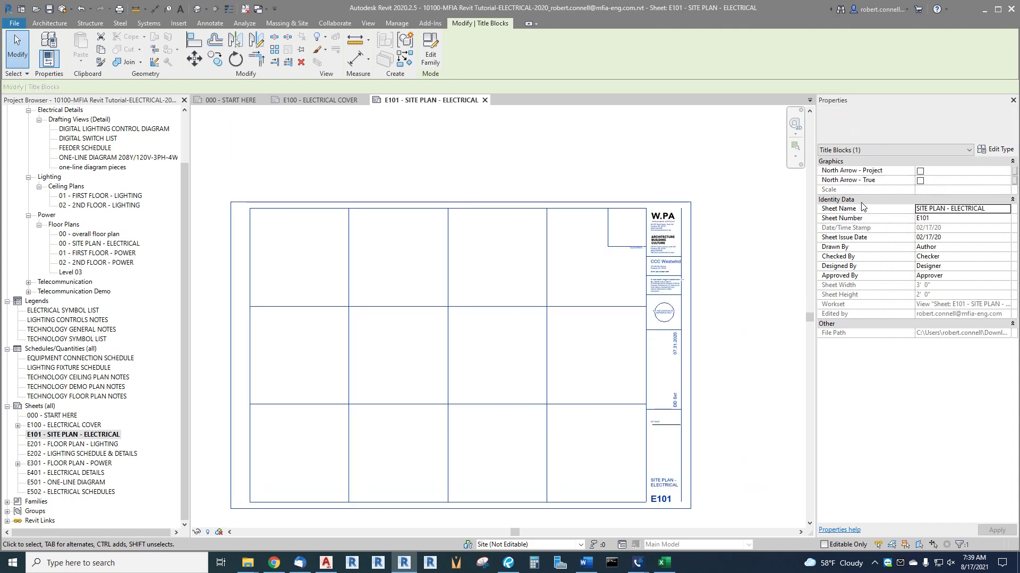
{"action": "scroll", "coordinate": [697, 279], "scroll_direction": "up", "scroll_amount": 4}
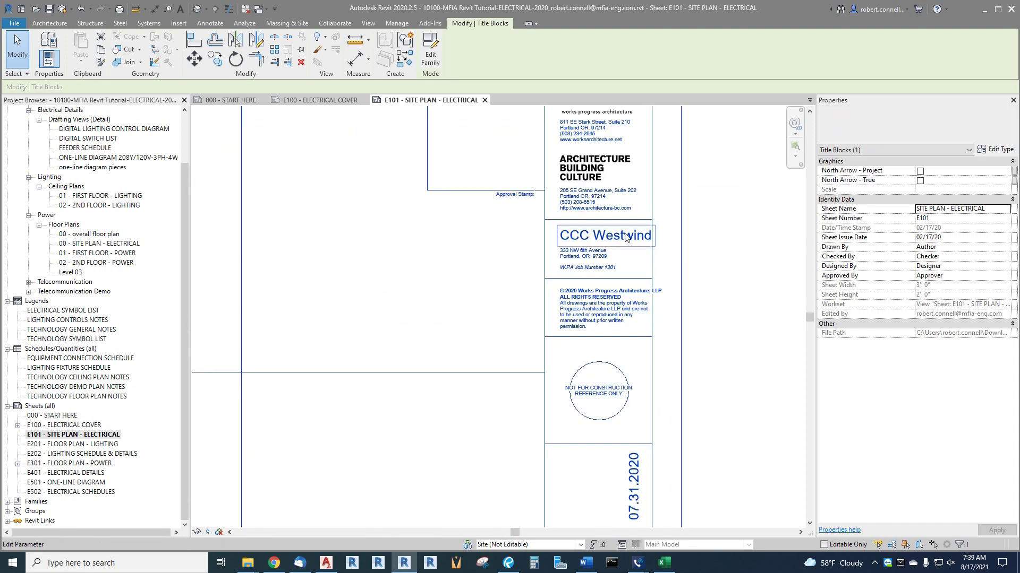
{"action": "scroll", "coordinate": [584, 297], "scroll_direction": "down", "scroll_amount": 3}
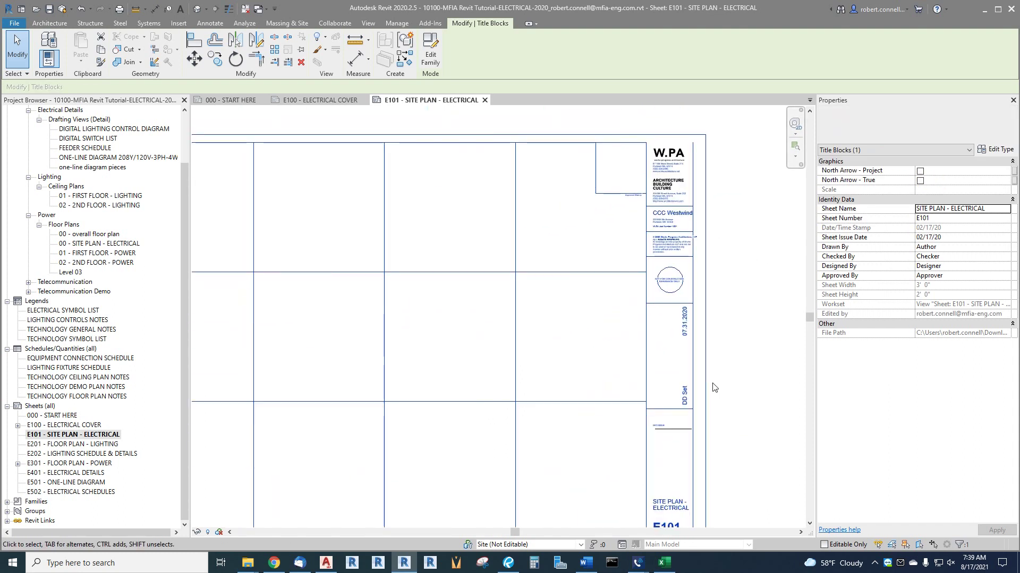
{"action": "scroll", "coordinate": [685, 399], "scroll_direction": "up", "scroll_amount": 2}
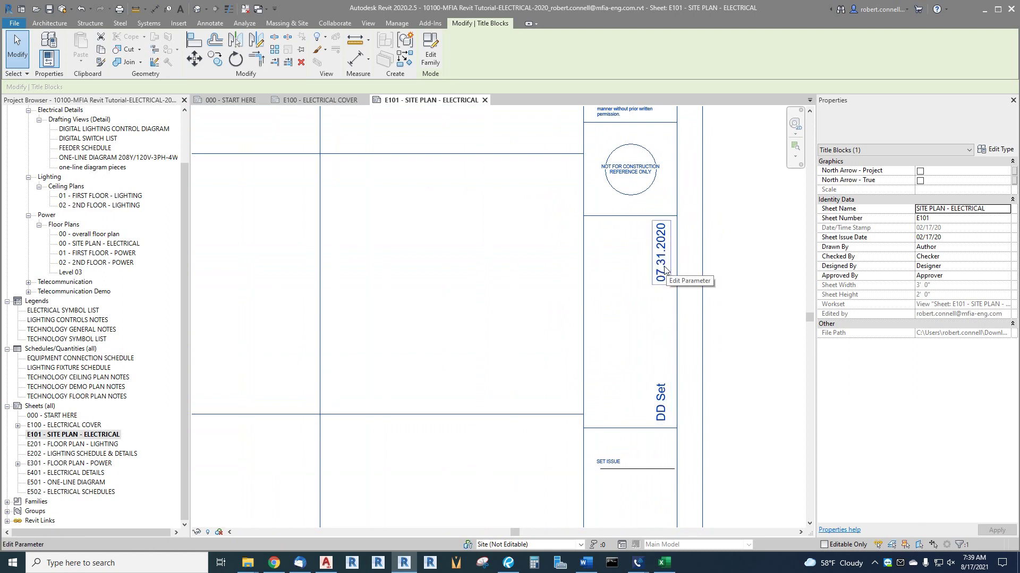
{"action": "scroll", "coordinate": [662, 250], "scroll_direction": "down", "scroll_amount": 2}
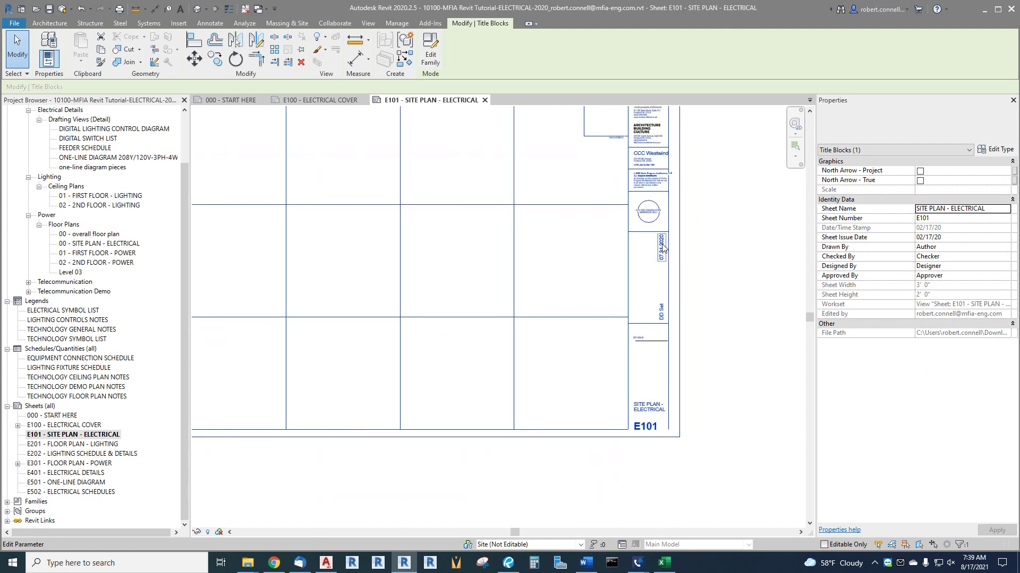
{"action": "scroll", "coordinate": [654, 409], "scroll_direction": "up", "scroll_amount": 2}
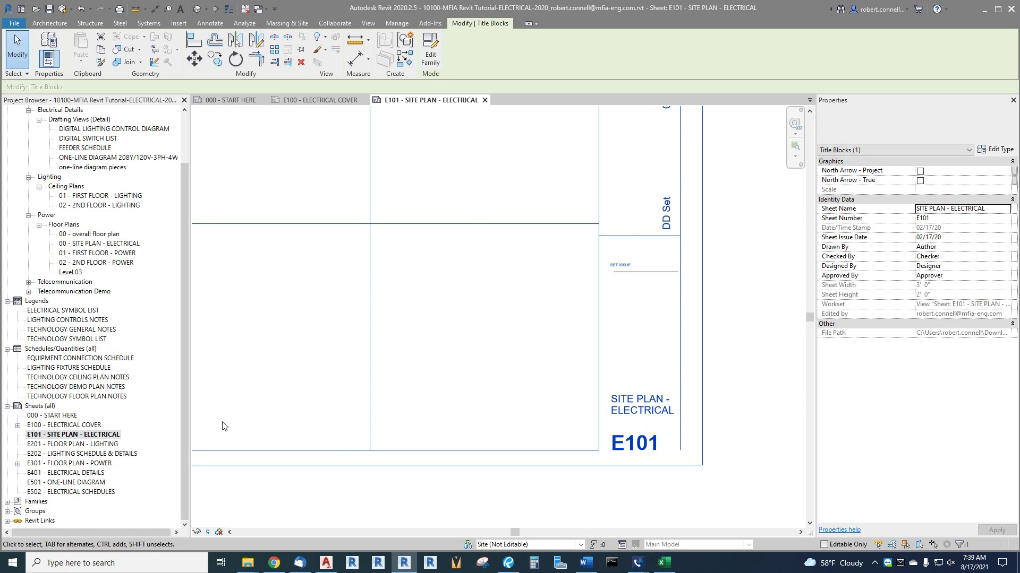
{"action": "scroll", "coordinate": [685, 366], "scroll_direction": "down", "scroll_amount": 2}
{"action": "scroll", "coordinate": [588, 414], "scroll_direction": "down", "scroll_amount": 2}
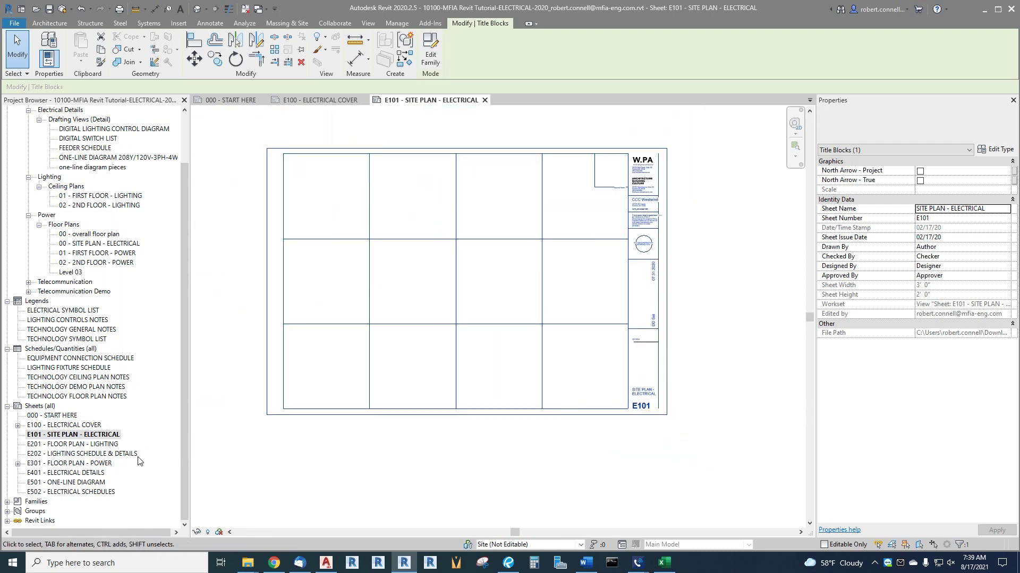
{"action": "scroll", "coordinate": [711, 324], "scroll_direction": "down", "scroll_amount": 2}
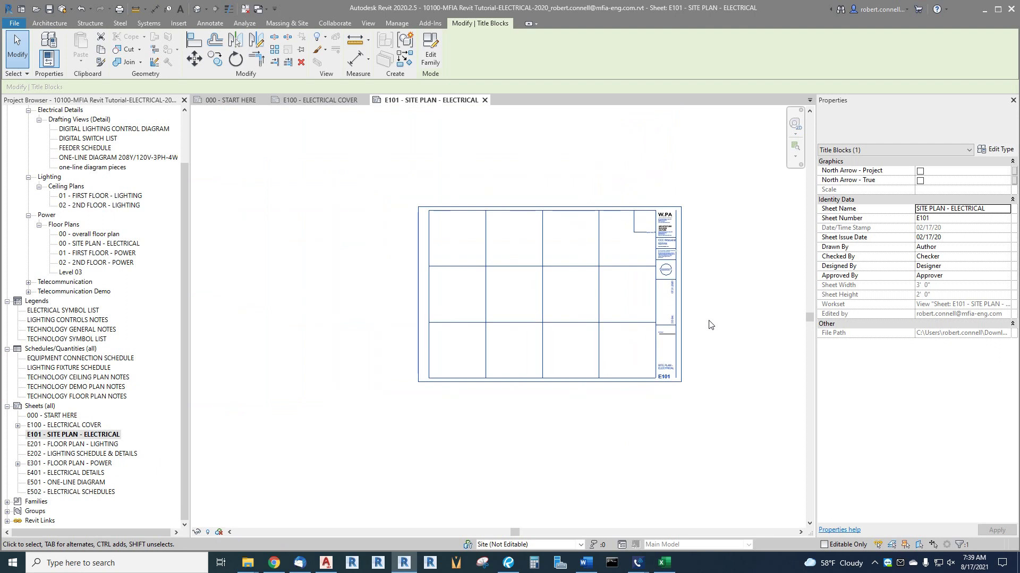
{"action": "left_click", "coordinate": [361, 236]}
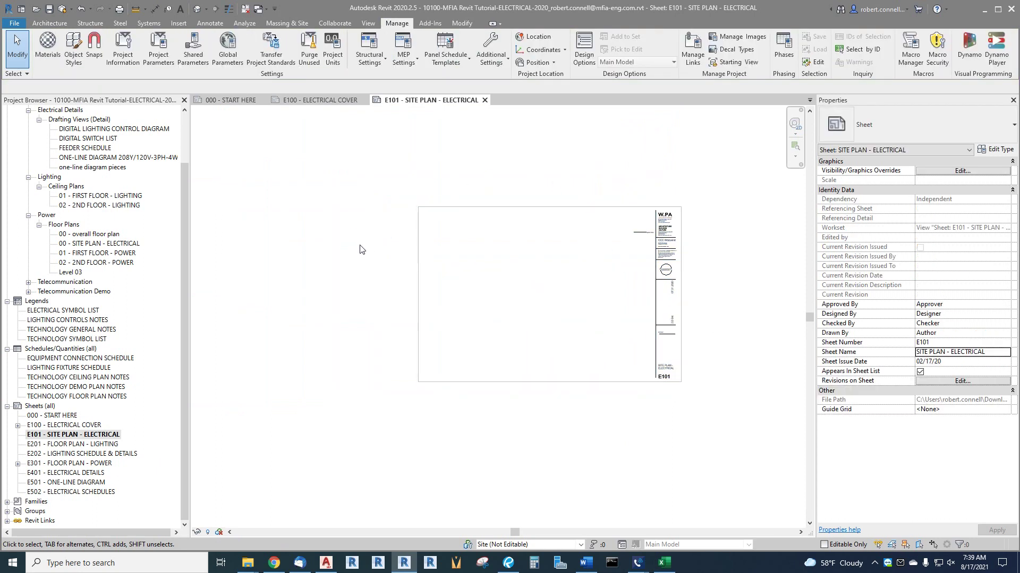
Place the 00 - SITE PLAN - ELECTRICAL plan on E101 and zoom to its 1/8" = 1'-0" title.
{"action": "left_click", "coordinate": [91, 245]}
{"action": "left_click_drag", "start_coordinate": [549, 321], "coordinate": [555, 318]}
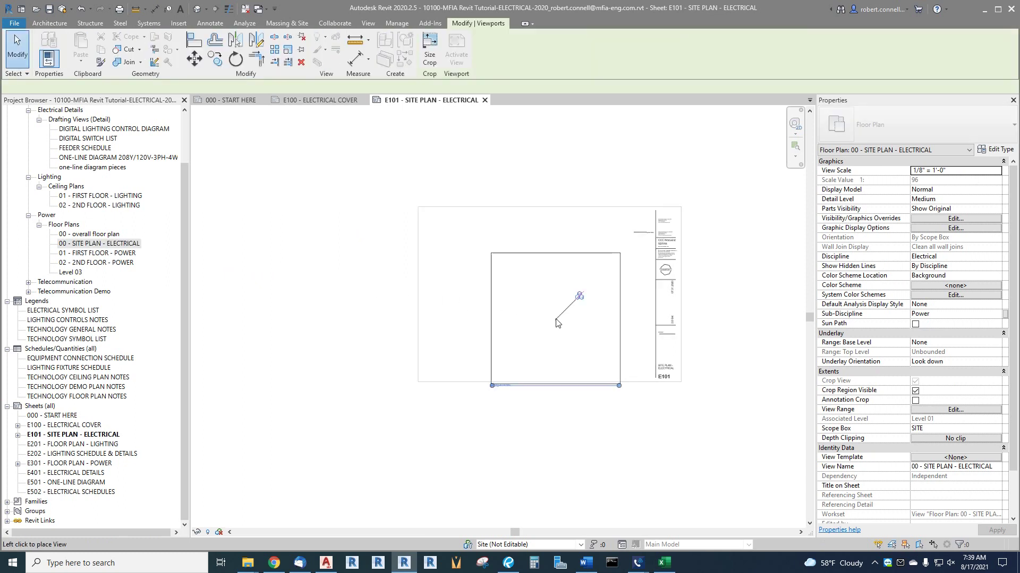
{"action": "left_click", "coordinate": [566, 311]}
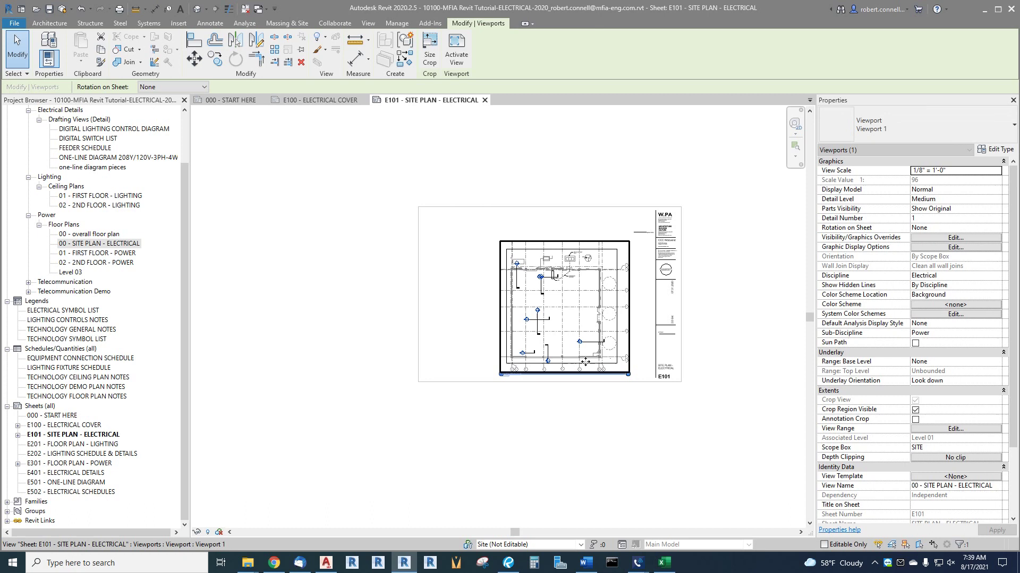
{"action": "scroll", "coordinate": [559, 366], "scroll_direction": "up", "scroll_amount": 3}
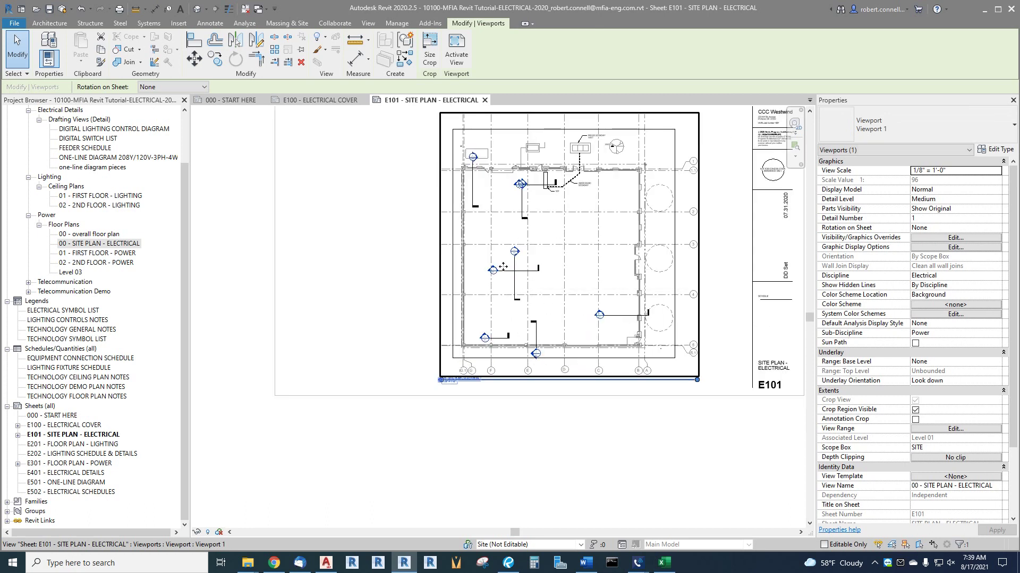
{"action": "left_click", "coordinate": [353, 266]}
{"action": "scroll", "coordinate": [405, 276], "scroll_direction": "up", "scroll_amount": 4}
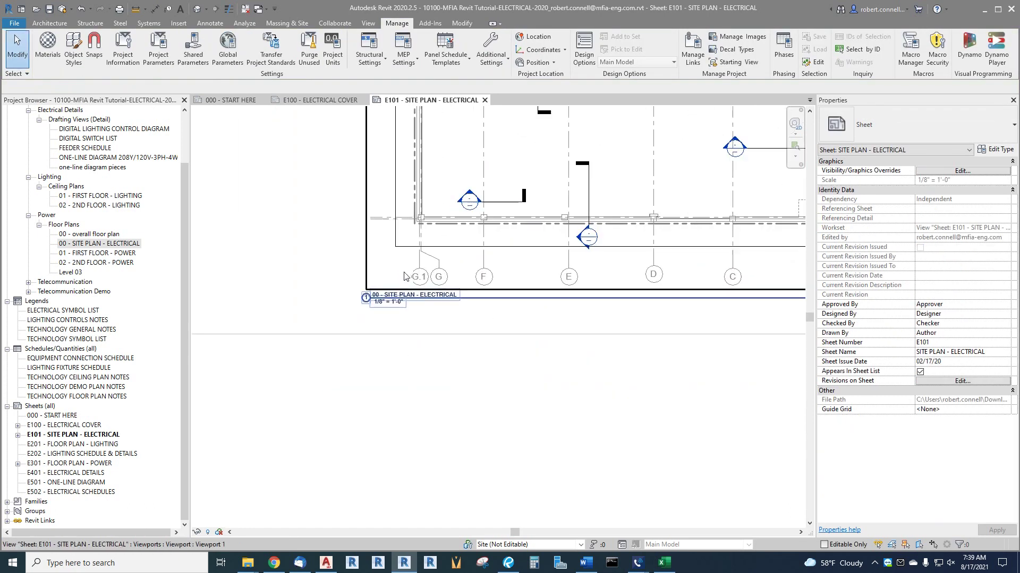
{"action": "scroll", "coordinate": [405, 276], "scroll_direction": "up", "scroll_amount": 2}
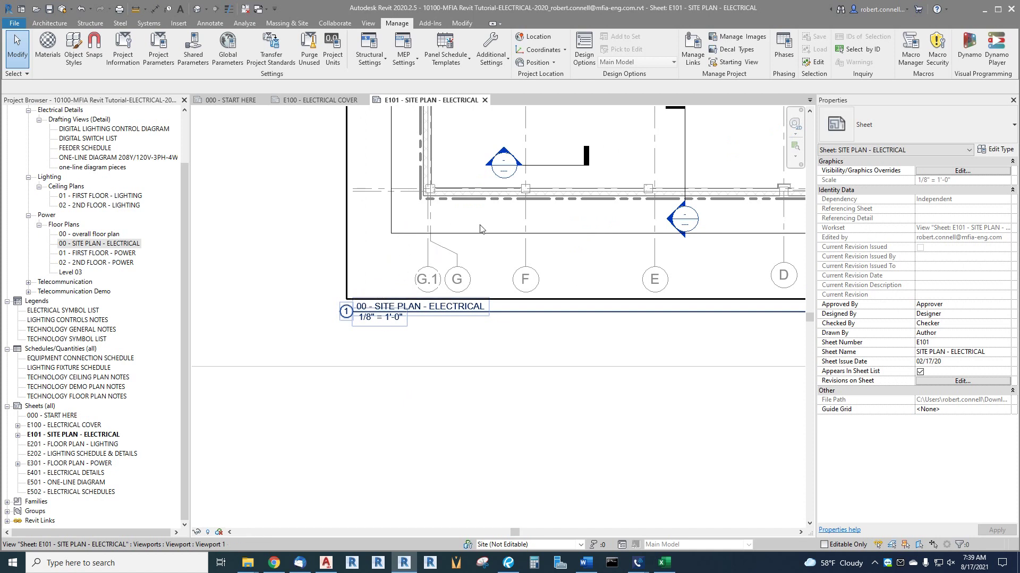
{"action": "scroll", "coordinate": [427, 225], "scroll_direction": "up", "scroll_amount": 2}
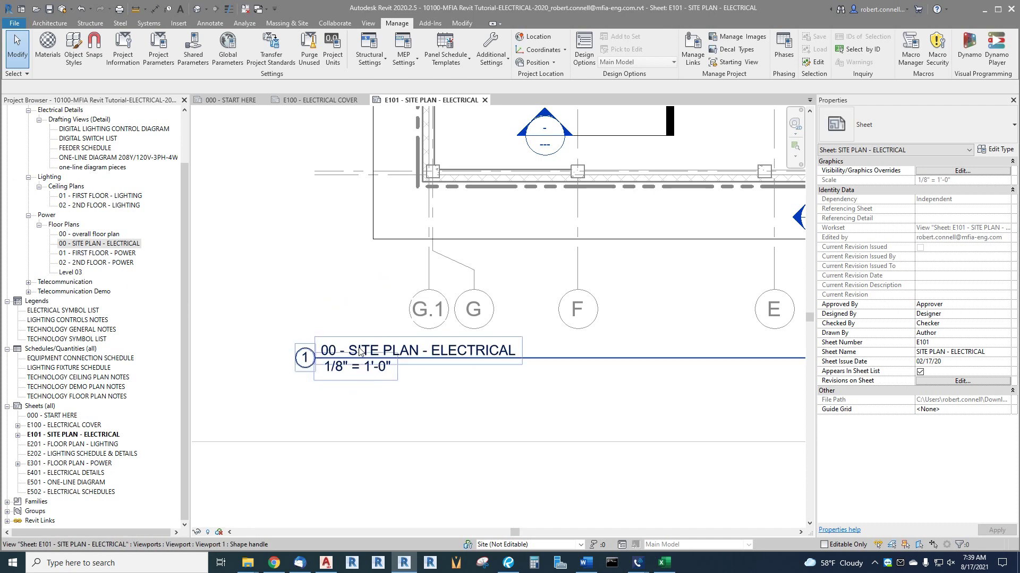
{"action": "scroll", "coordinate": [265, 356], "scroll_direction": "down", "scroll_amount": 2}
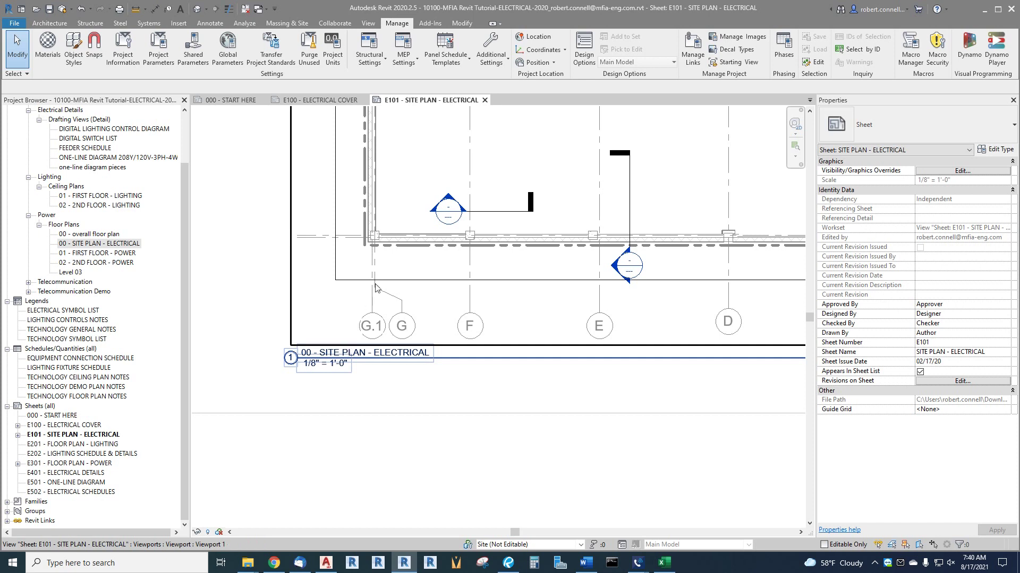
Set the site plan viewport's Title on Sheet to SITE PLAN - ELECTRICAL and apply it.
{"action": "left_click", "coordinate": [400, 279]}
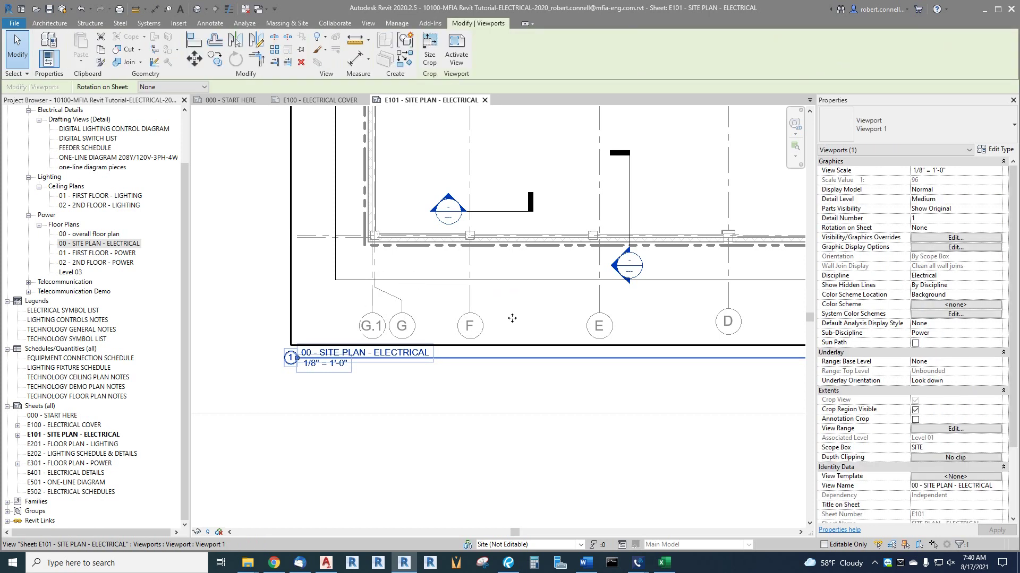
{"action": "scroll", "coordinate": [847, 455], "scroll_direction": "down", "scroll_amount": 3}
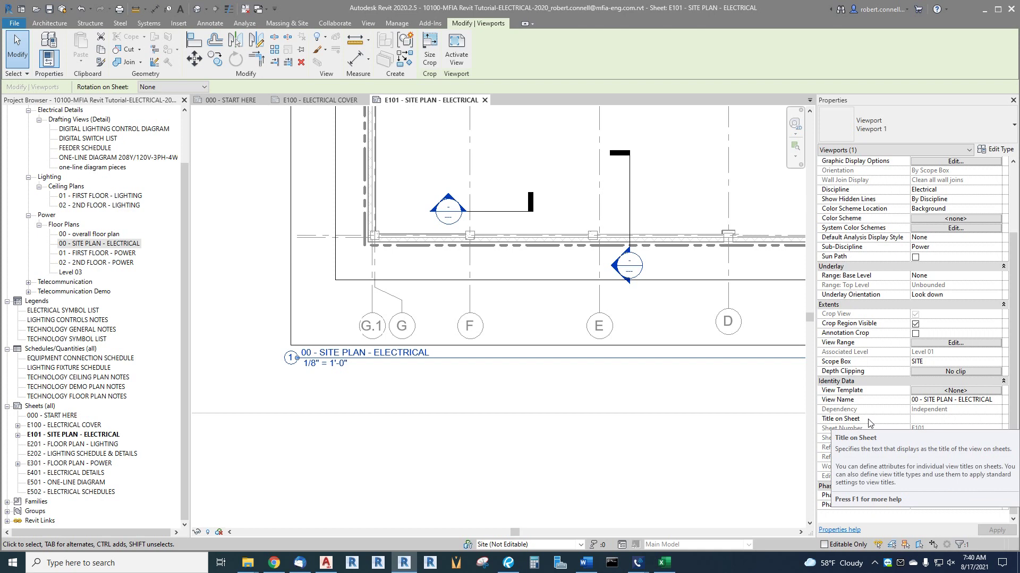
{"action": "left_click", "coordinate": [938, 401]}
{"action": "left_click_drag", "start_coordinate": [995, 407], "coordinate": [934, 407]}
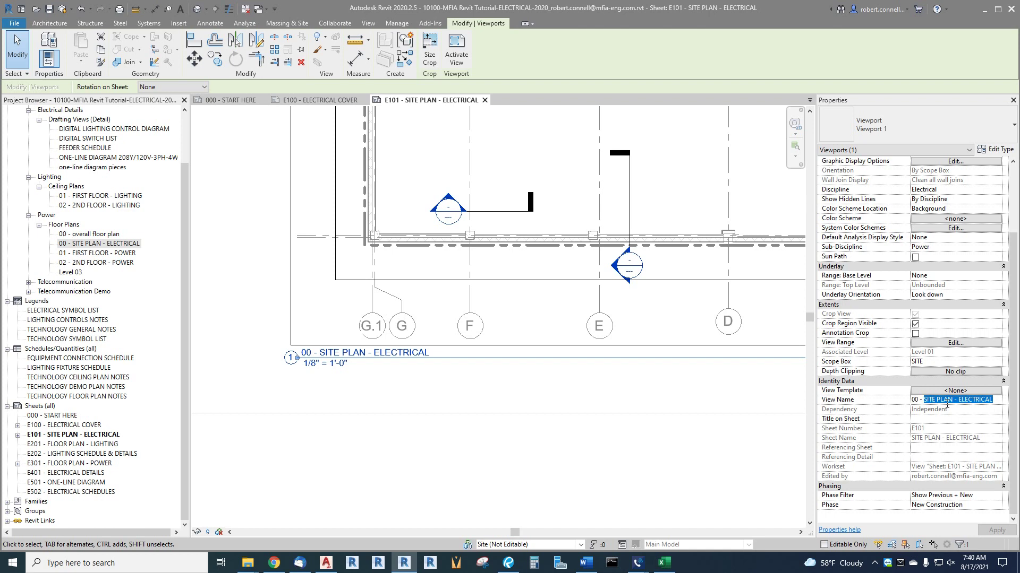
{"action": "left_click", "coordinate": [934, 420]}
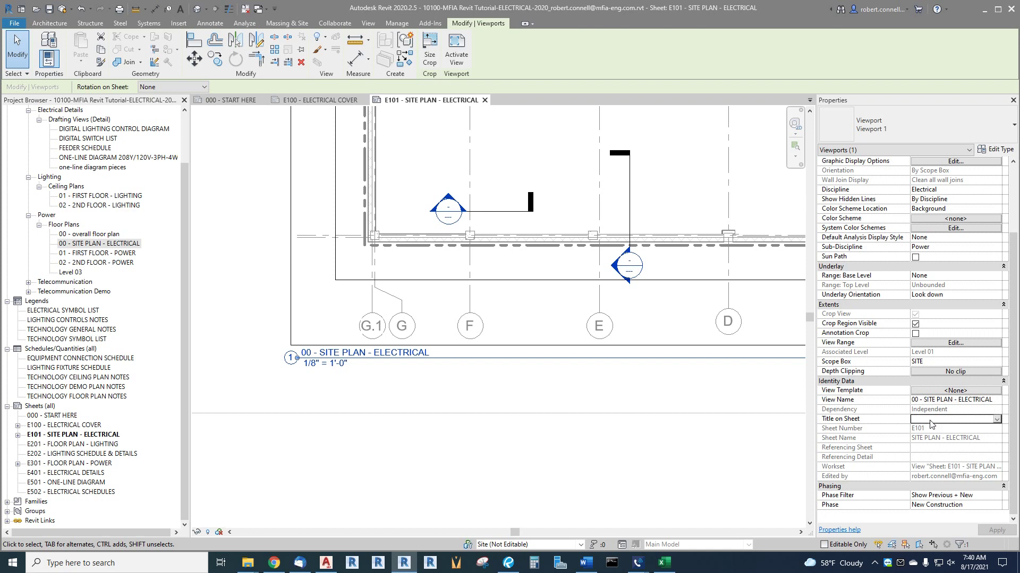
{"action": "type", "text": "SITE PLAN - ELECTRICAL"}
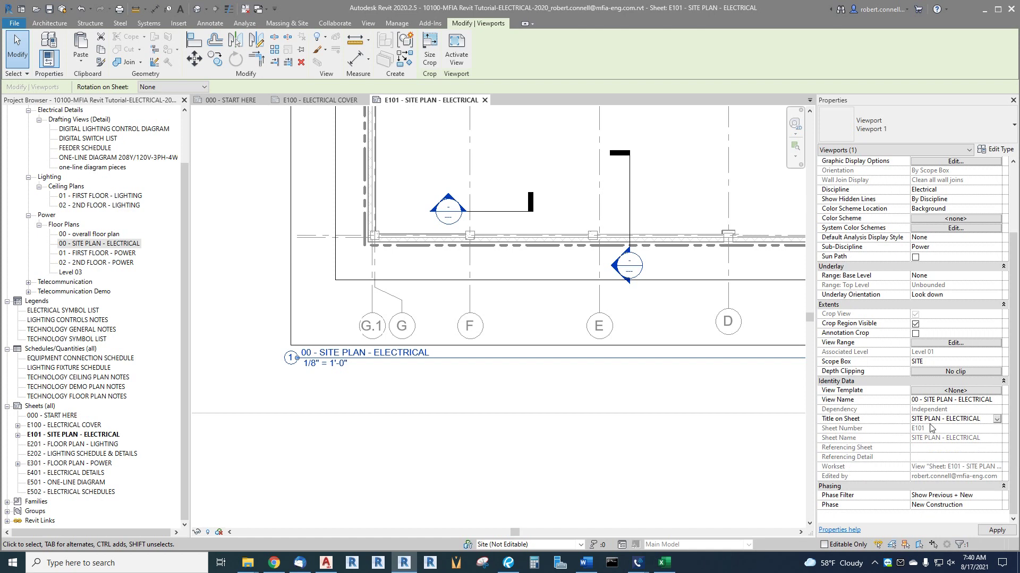
{"action": "left_click_drag", "start_coordinate": [989, 420], "coordinate": [892, 426]}
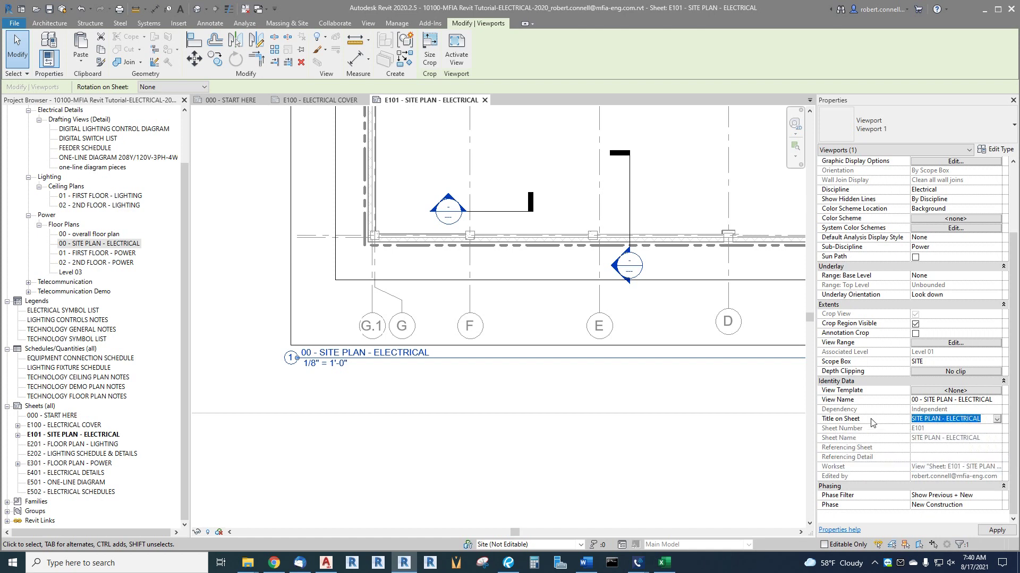
{"action": "type", "text": "SITE PLAN -"}
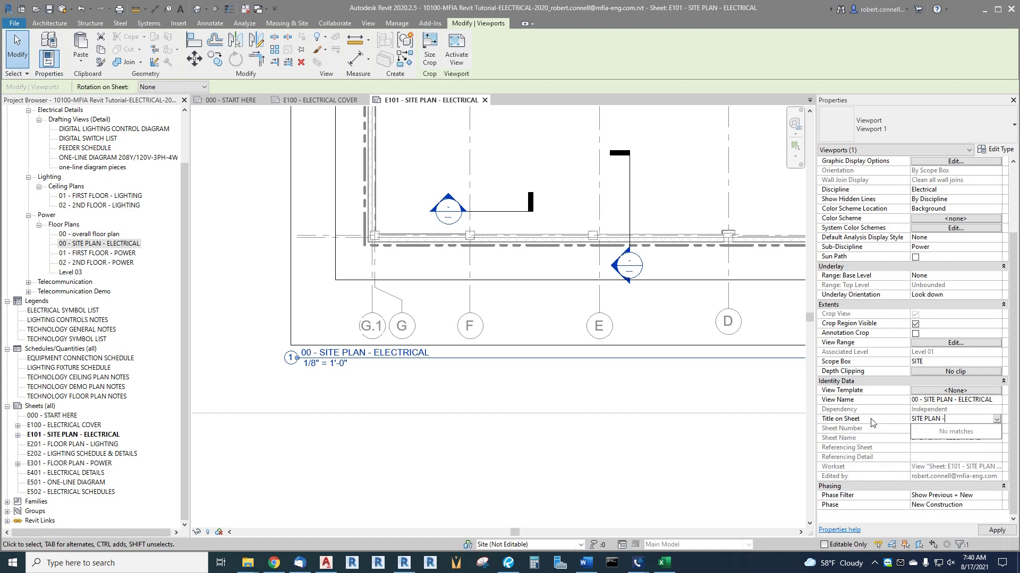
{"action": "type", "text": " ELECTRICAL"}
{"action": "key", "text": "Return"}
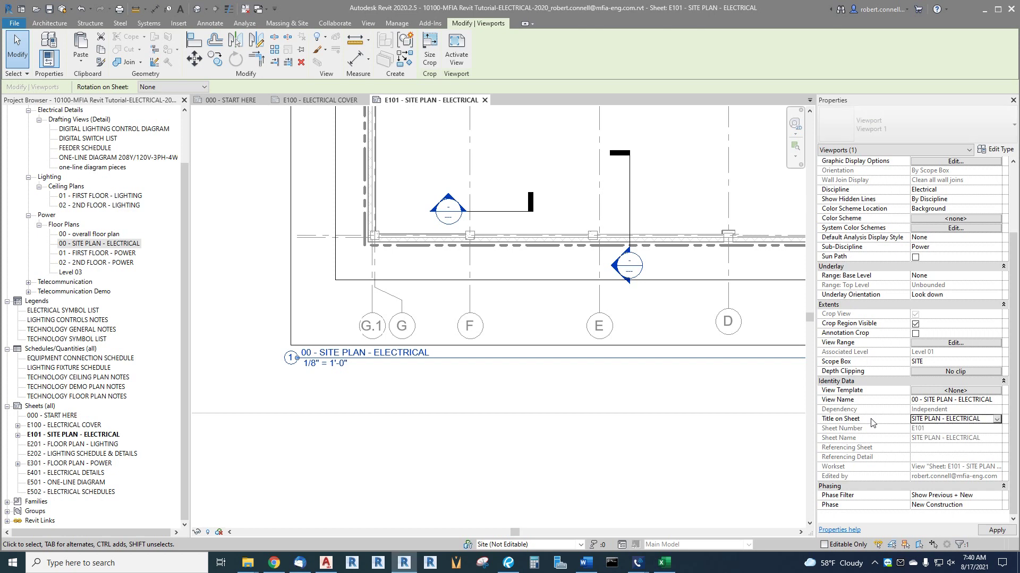
{"action": "left_click", "coordinate": [984, 530]}
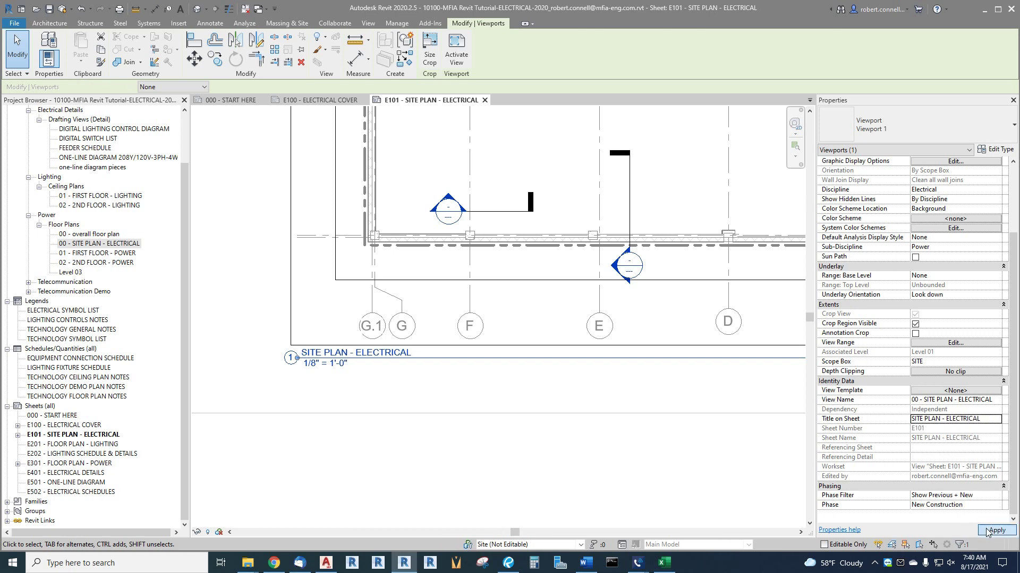
{"action": "key", "text": "Escape"}
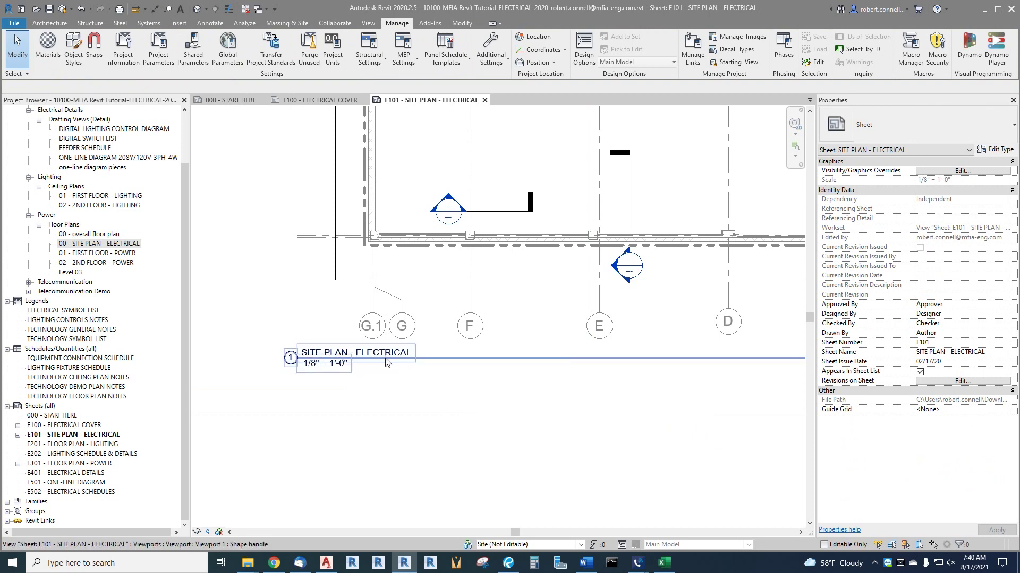
{"action": "scroll", "coordinate": [377, 369], "scroll_direction": "down", "scroll_amount": 5}
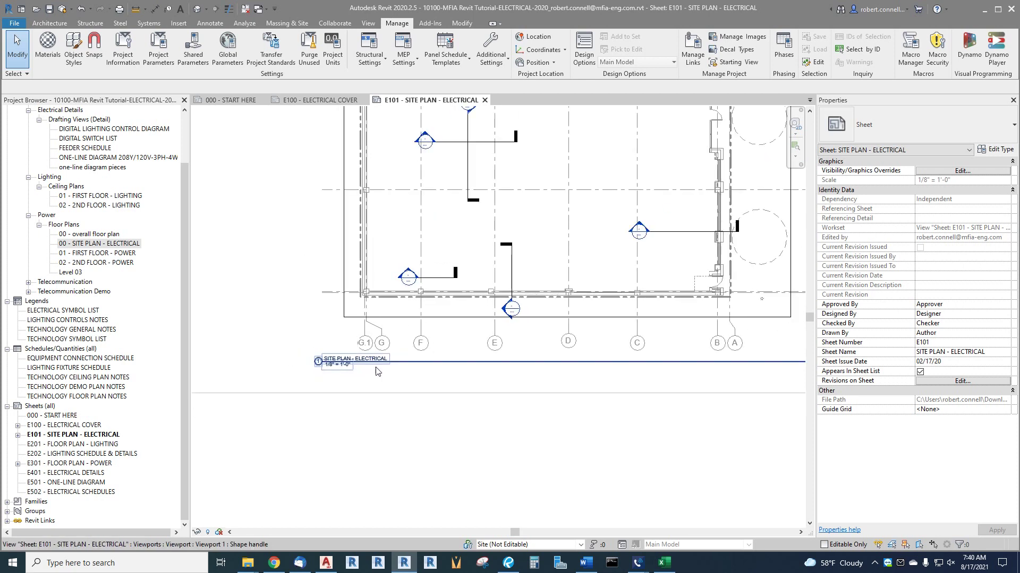
{"action": "scroll", "coordinate": [425, 361], "scroll_direction": "up", "scroll_amount": 2}
{"action": "scroll", "coordinate": [461, 296], "scroll_direction": "down", "scroll_amount": 2}
{"action": "scroll", "coordinate": [473, 318], "scroll_direction": "down", "scroll_amount": 2}
{"action": "scroll", "coordinate": [461, 264], "scroll_direction": "up", "scroll_amount": 1}
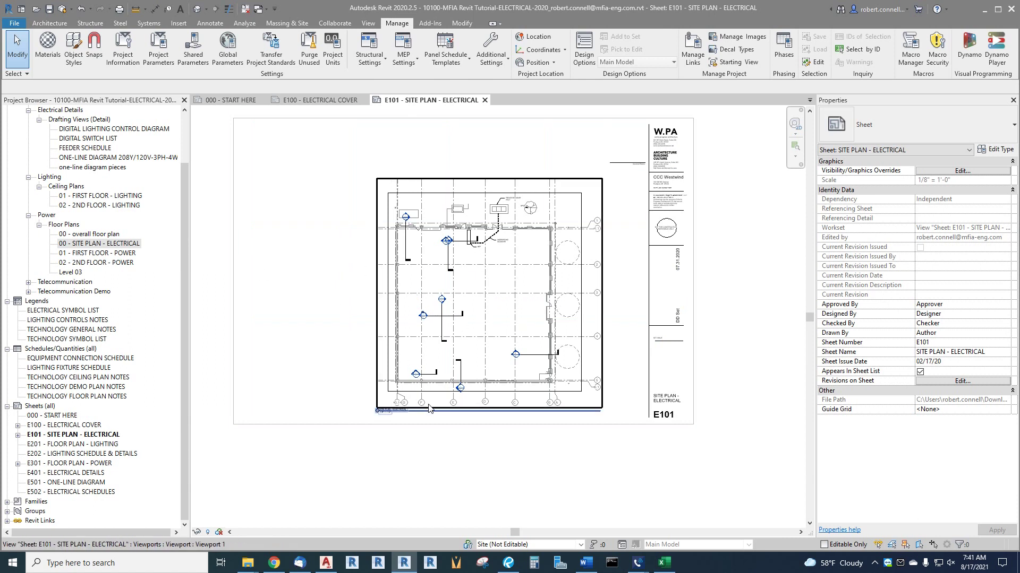
{"action": "scroll", "coordinate": [385, 412], "scroll_direction": "up", "scroll_amount": 3}
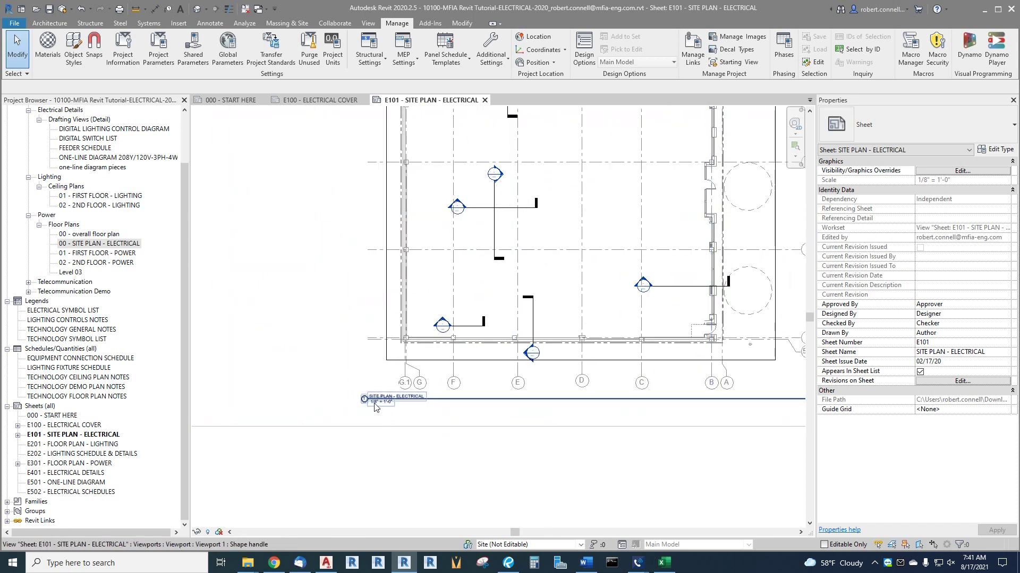
{"action": "scroll", "coordinate": [384, 409], "scroll_direction": "down", "scroll_amount": 4}
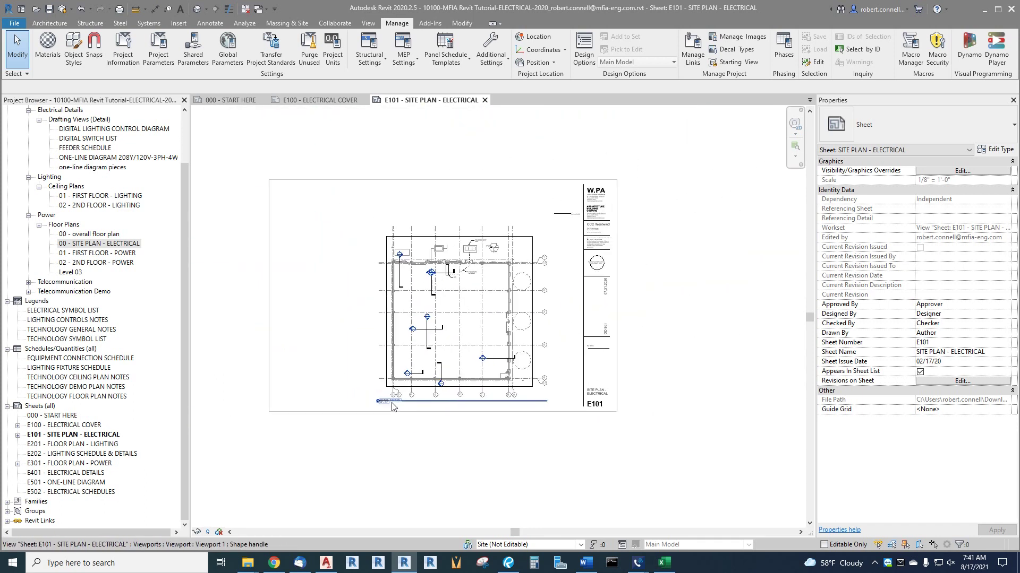
{"action": "scroll", "coordinate": [392, 407], "scroll_direction": "up", "scroll_amount": 3}
{"action": "scroll", "coordinate": [349, 421], "scroll_direction": "up", "scroll_amount": 2}
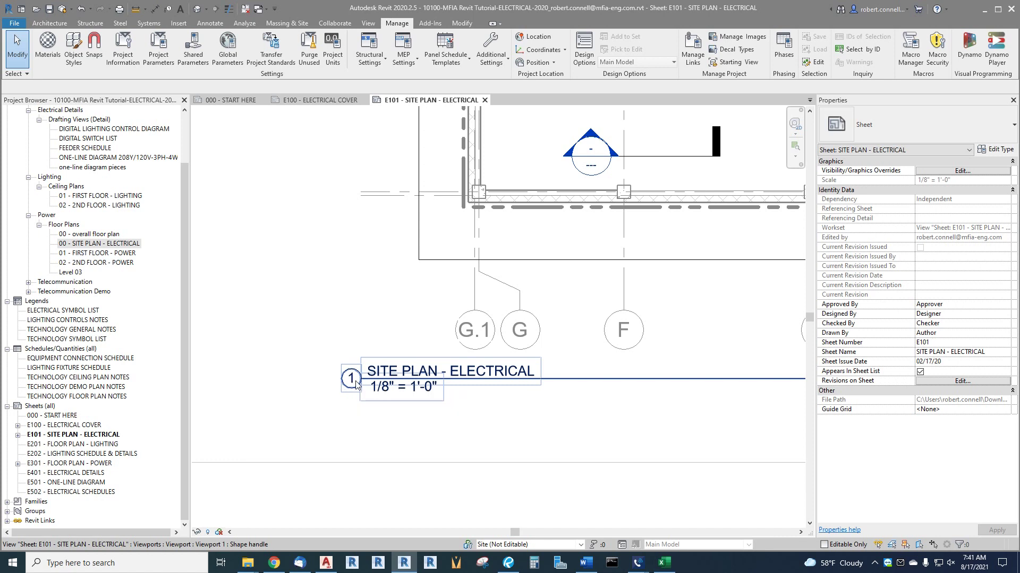
{"action": "scroll", "coordinate": [401, 393], "scroll_direction": "down", "scroll_amount": 5}
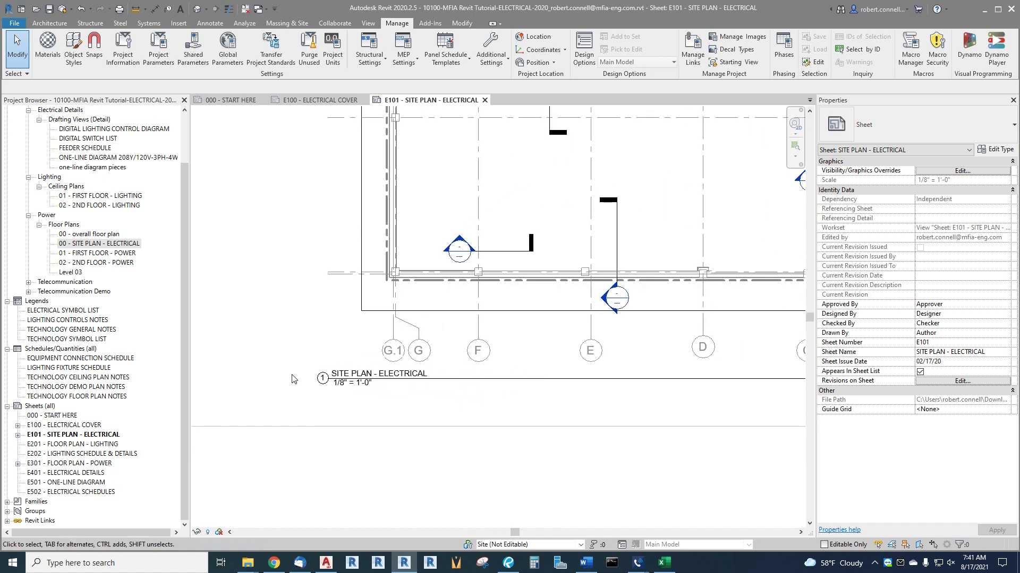
{"action": "scroll", "coordinate": [401, 392], "scroll_direction": "down", "scroll_amount": 4}
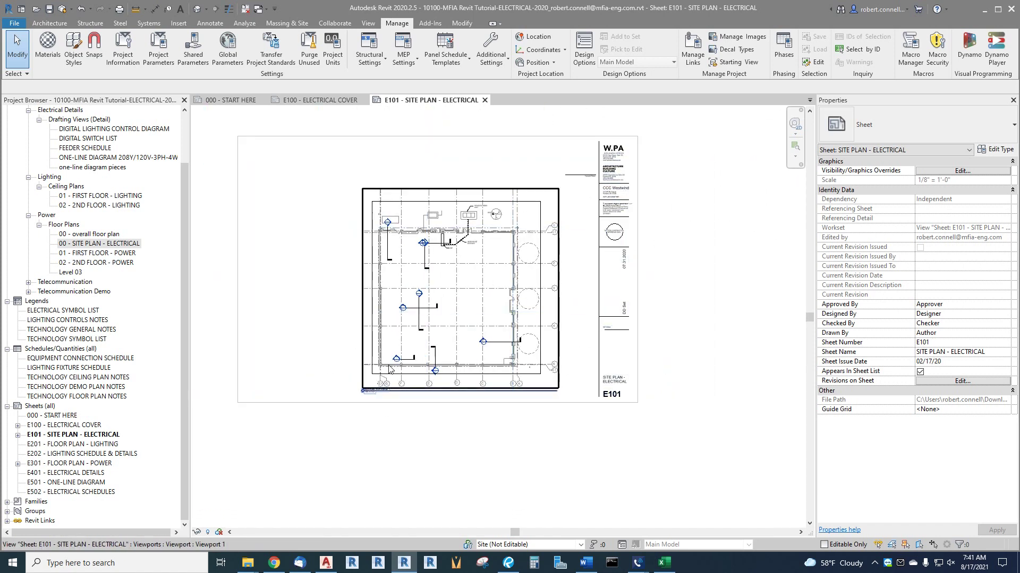
{"action": "scroll", "coordinate": [470, 430], "scroll_direction": "up", "scroll_amount": 2}
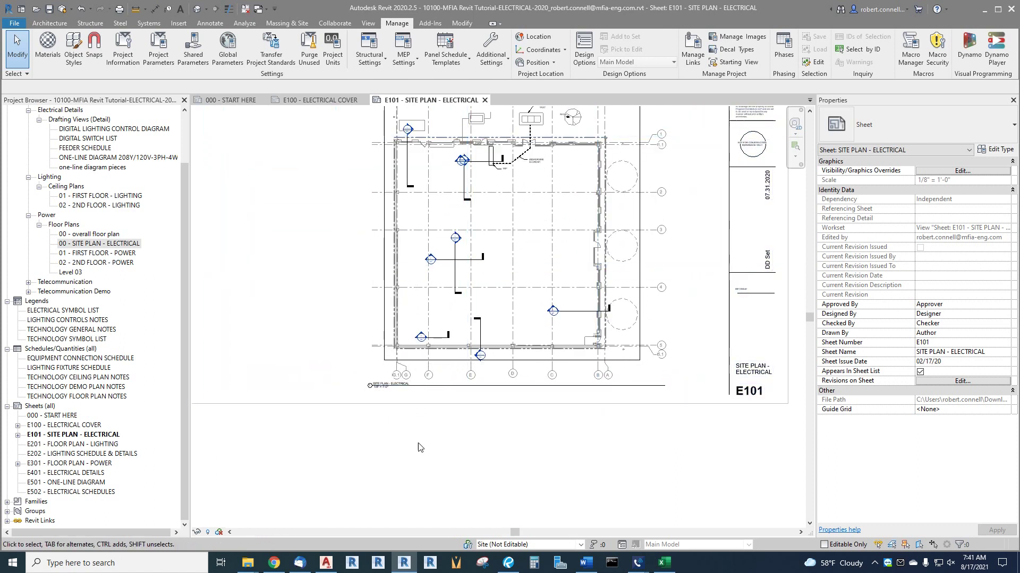
{"action": "scroll", "coordinate": [458, 437], "scroll_direction": "down", "scroll_amount": 2}
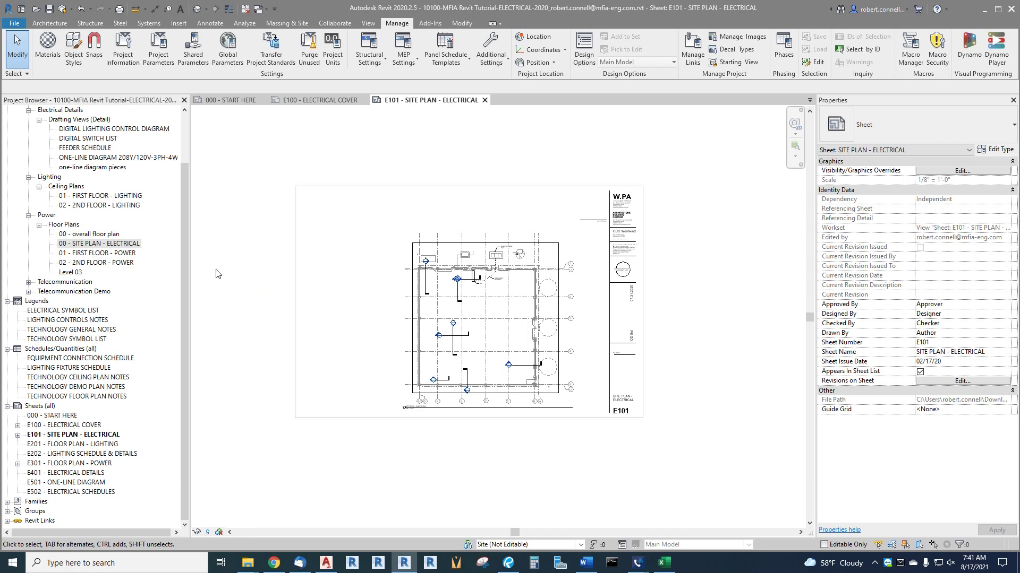
{"action": "double_click", "coordinate": [67, 444]}
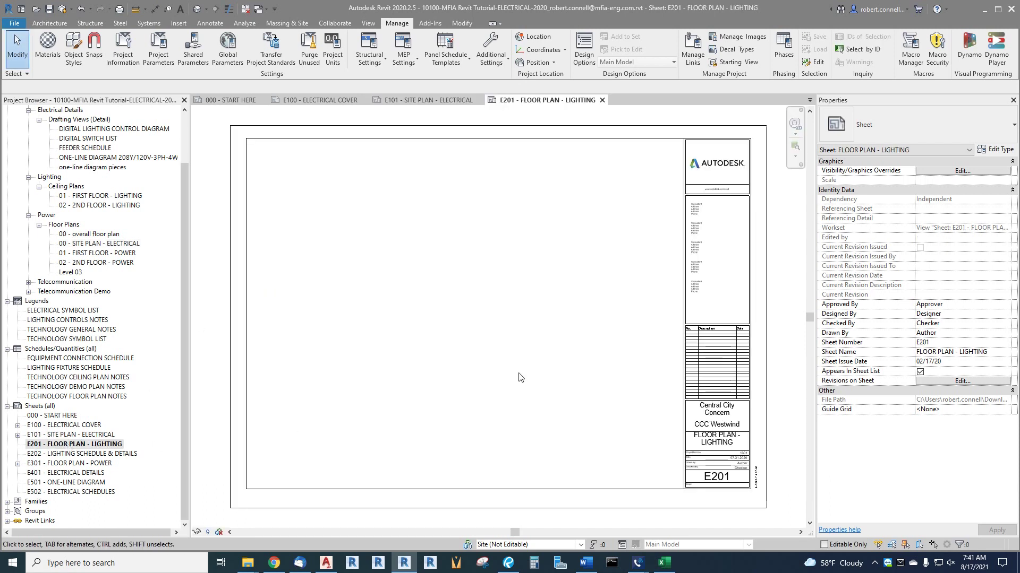
{"action": "left_click", "coordinate": [730, 332]}
{"action": "left_click", "coordinate": [887, 128]}
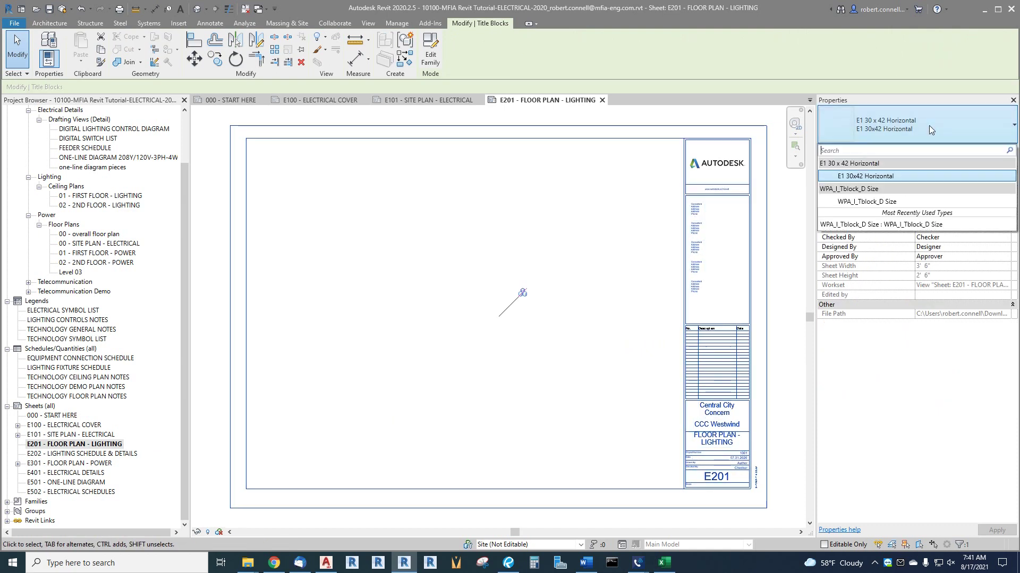
{"action": "left_click", "coordinate": [866, 202]}
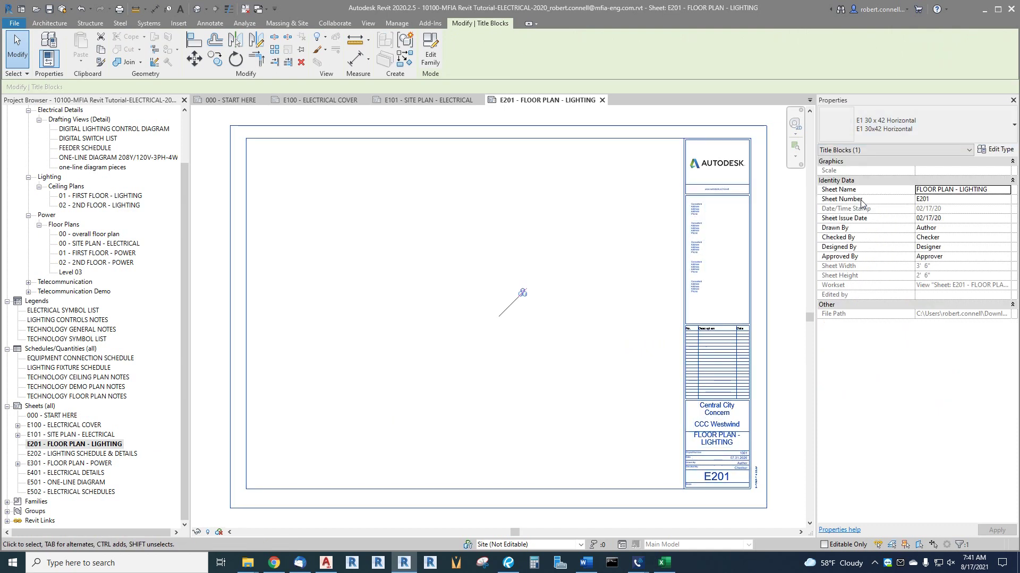
{"action": "scroll", "coordinate": [730, 251], "scroll_direction": "down", "scroll_amount": 2}
{"action": "scroll", "coordinate": [664, 390], "scroll_direction": "up", "scroll_amount": 4}
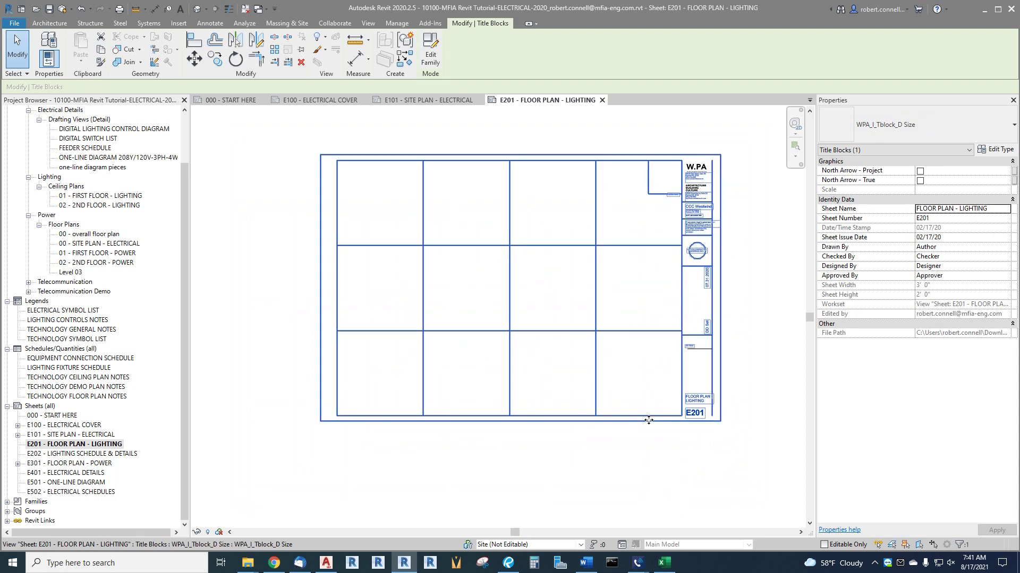
{"action": "scroll", "coordinate": [524, 268], "scroll_direction": "down", "scroll_amount": 2}
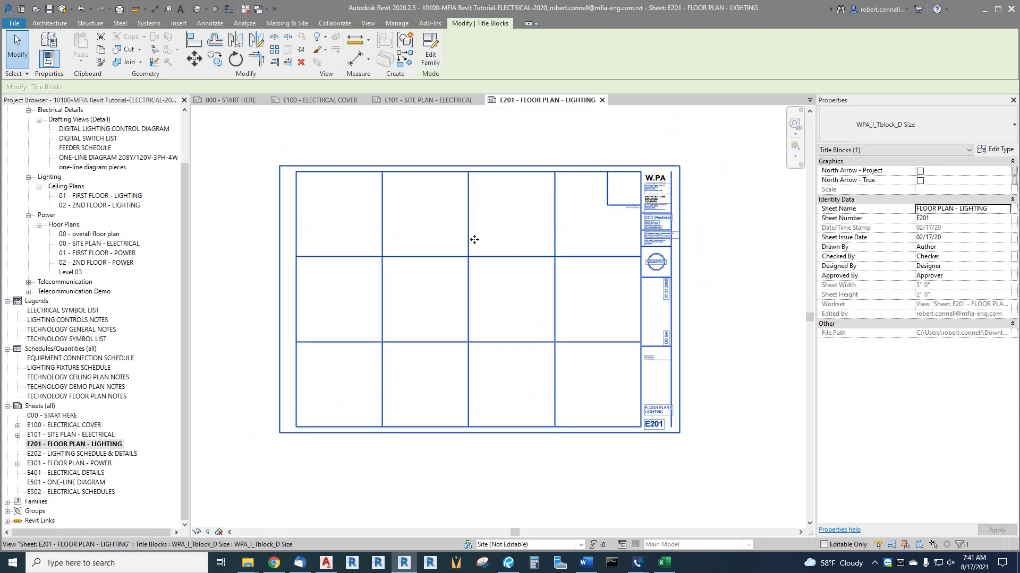
{"action": "scroll", "coordinate": [473, 239], "scroll_direction": "up", "scroll_amount": 1}
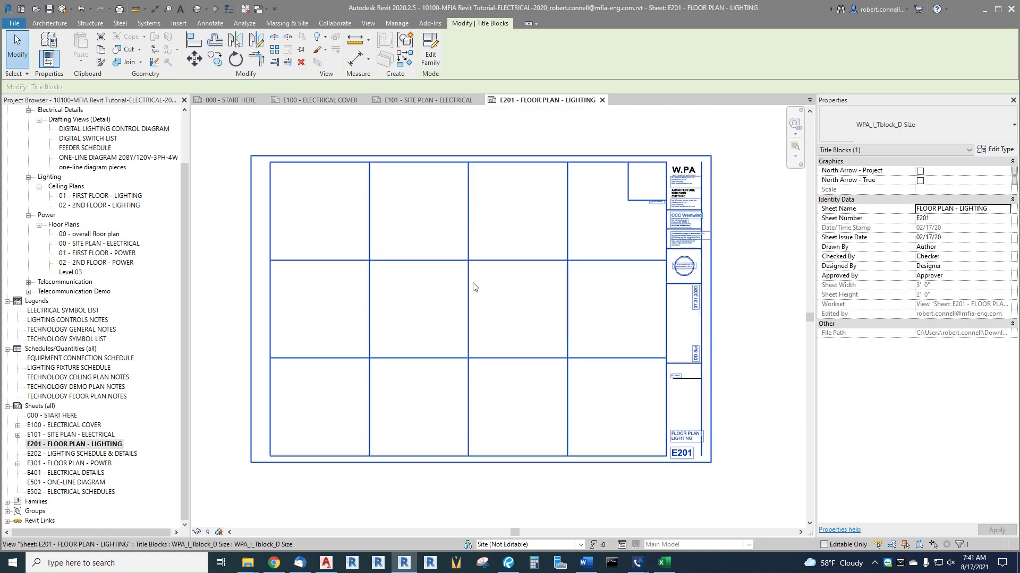
{"action": "left_click", "coordinate": [519, 314]}
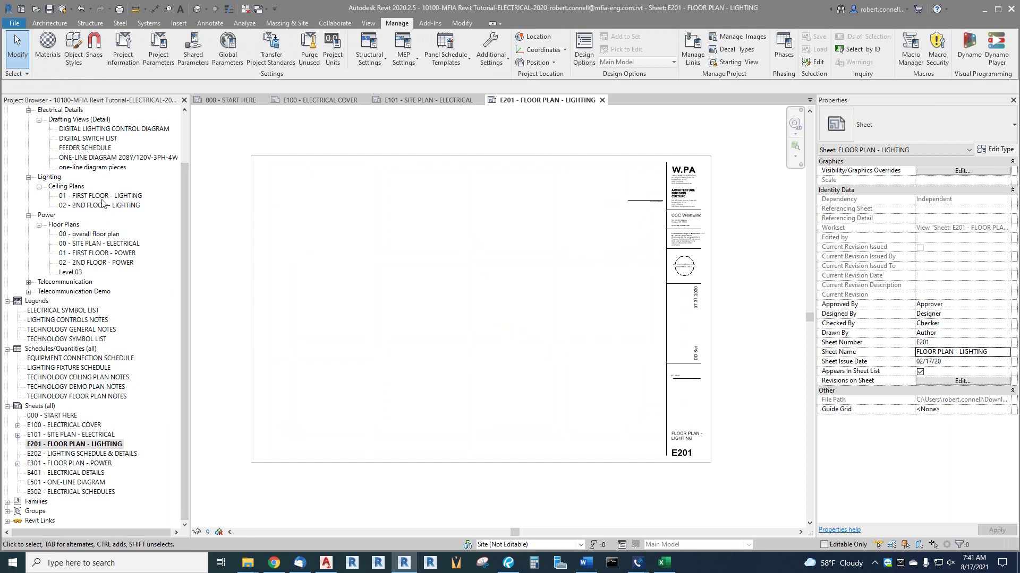
Rename sheet E201 to 1ST FLOOR PLAN - LIGHTING by prefixing its name with 1ST.
{"action": "left_click", "coordinate": [68, 451]}
{"action": "left_click", "coordinate": [55, 451]}
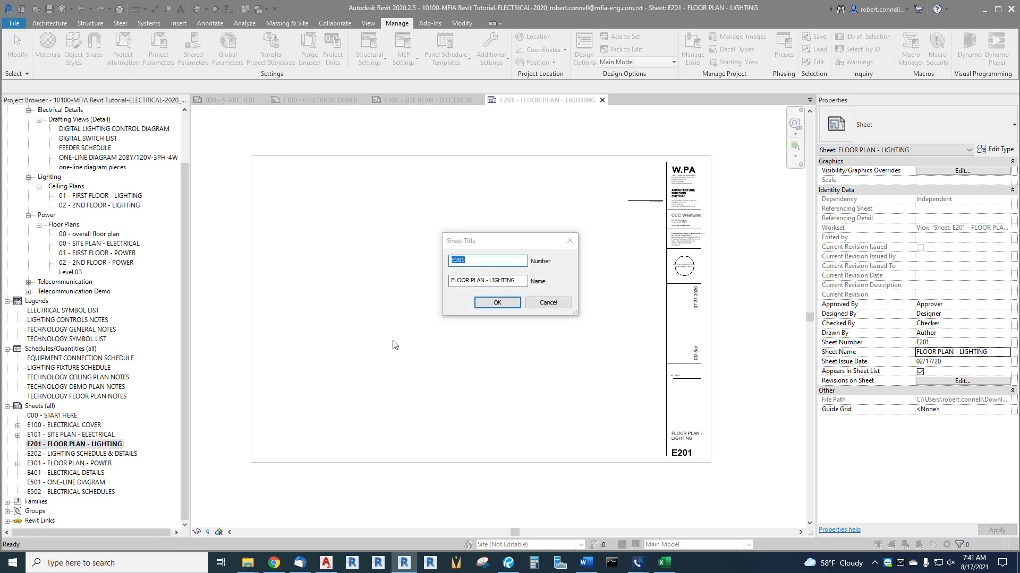
{"action": "left_click", "coordinate": [548, 302]}
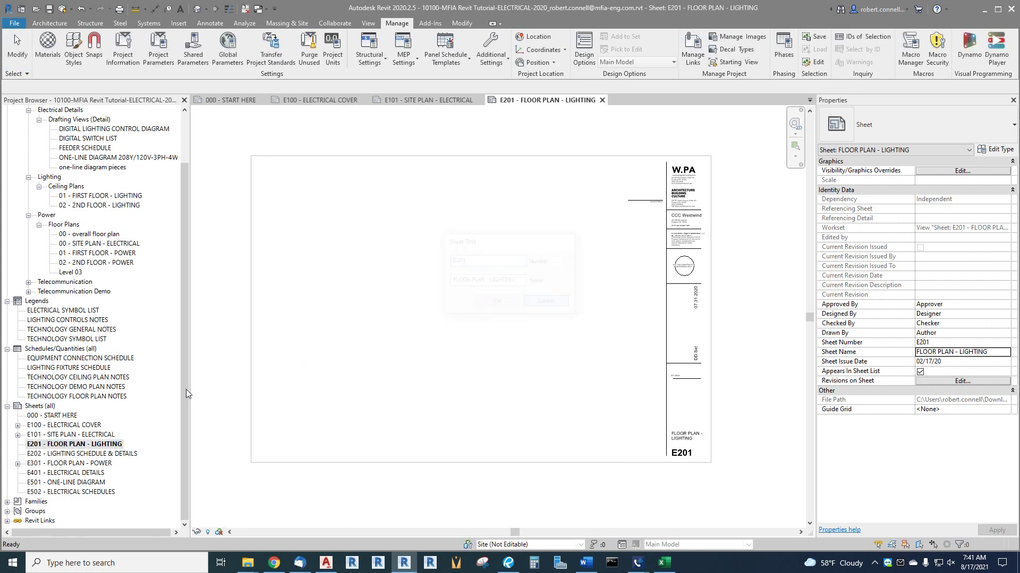
{"action": "right_click", "coordinate": [87, 443]}
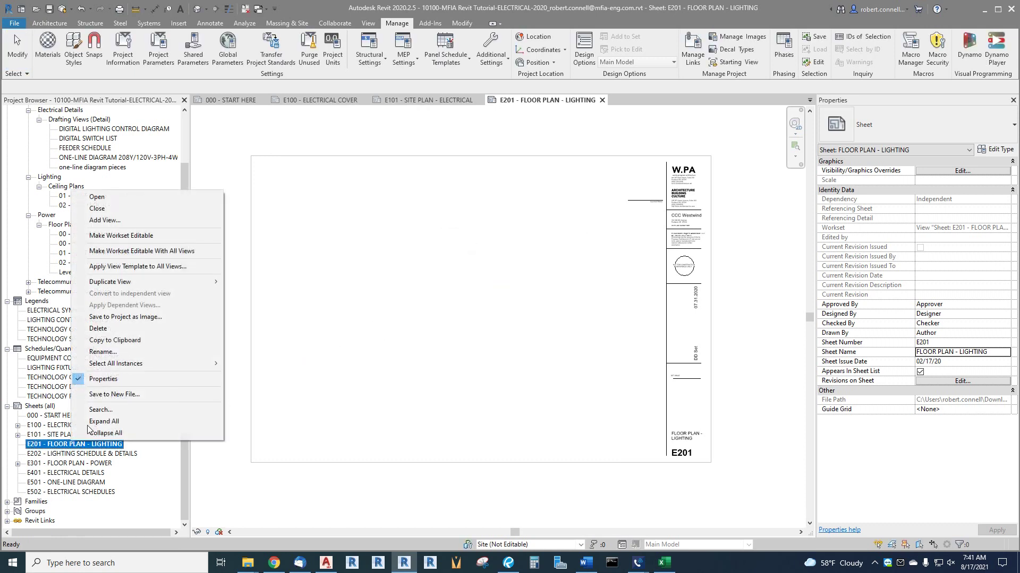
{"action": "left_click", "coordinate": [102, 351]}
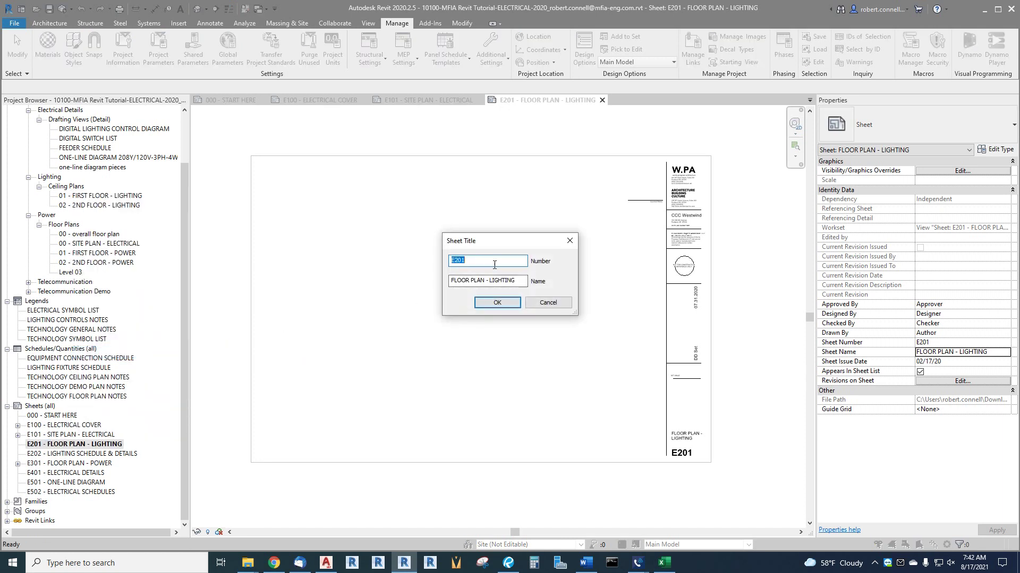
{"action": "left_click", "coordinate": [455, 282]}
{"action": "left_click", "coordinate": [452, 280]}
{"action": "type", "text": "1"}
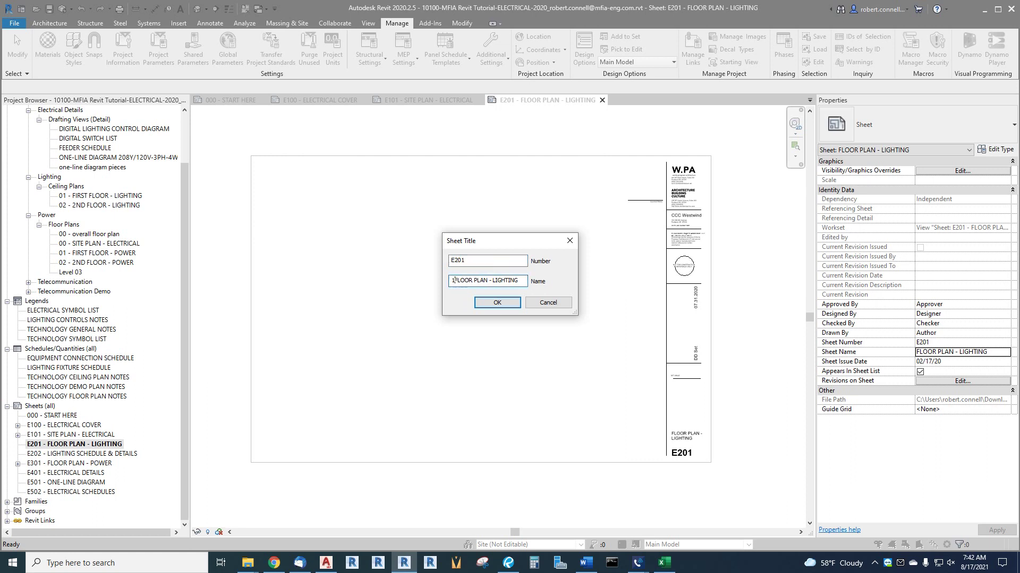
{"action": "type", "text": "ST"}
{"action": "left_click", "coordinate": [489, 304]}
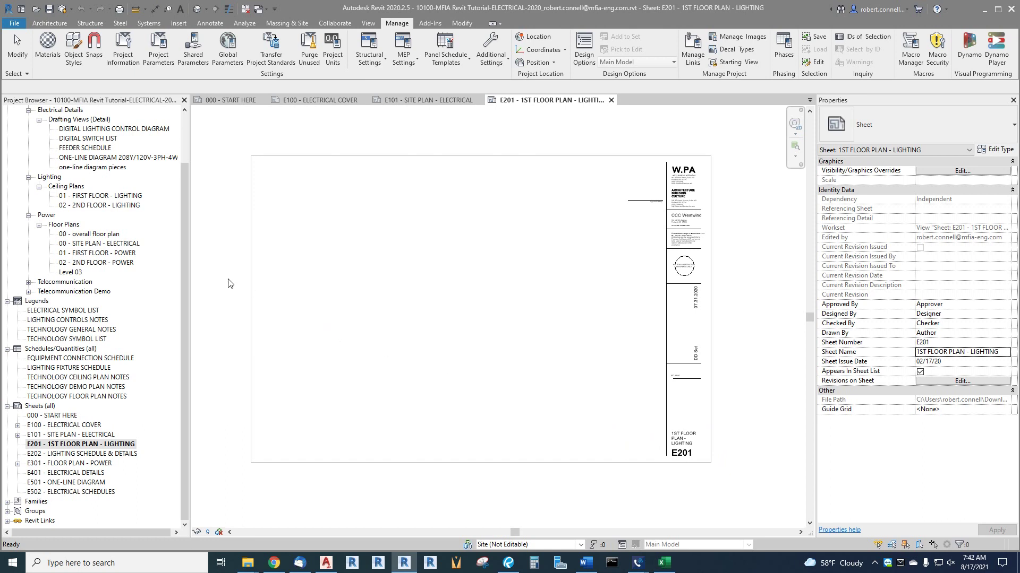
Place the 01 - FIRST FLOOR - LIGHTING ceiling plan as a viewport on sheet E201.
{"action": "left_click", "coordinate": [92, 196]}
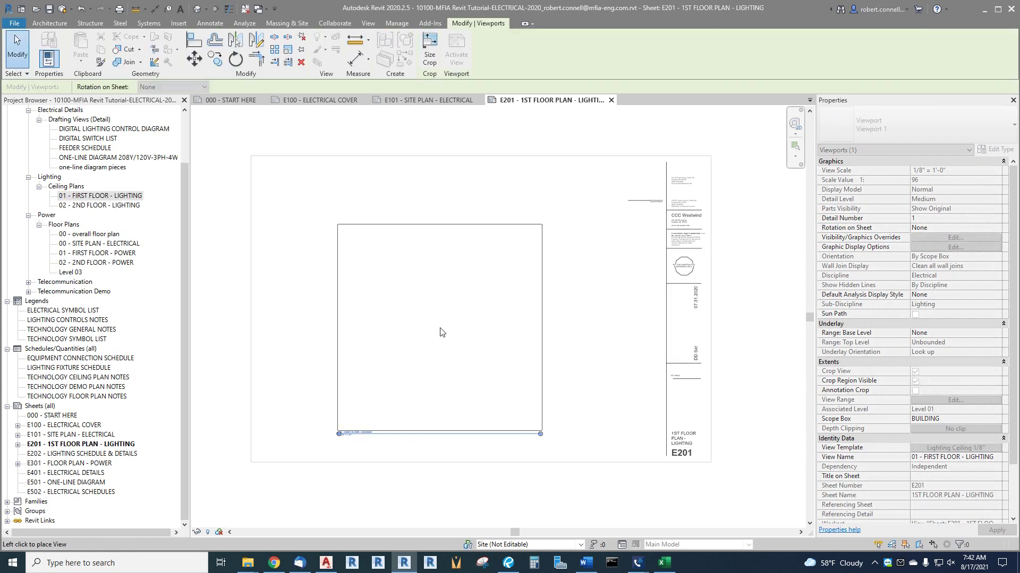
{"action": "left_click", "coordinate": [508, 351]}
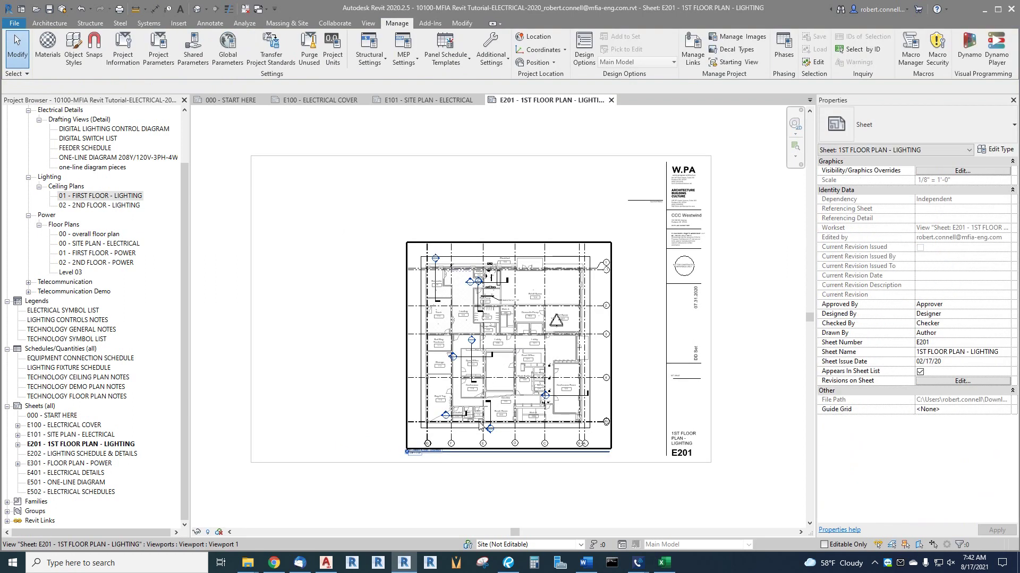
{"action": "scroll", "coordinate": [444, 495], "scroll_direction": "up", "scroll_amount": 3}
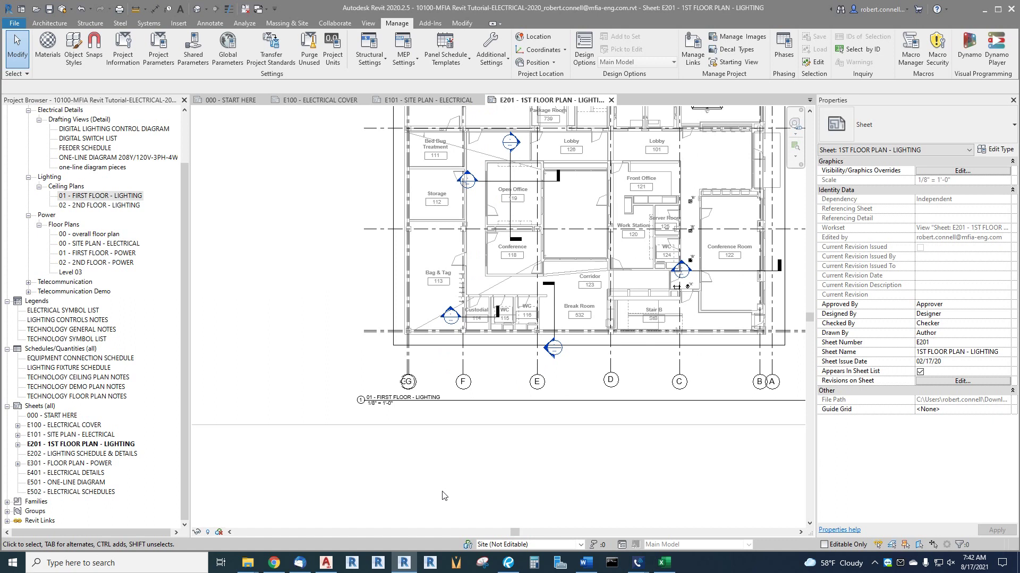
{"action": "scroll", "coordinate": [563, 288], "scroll_direction": "up", "scroll_amount": 2}
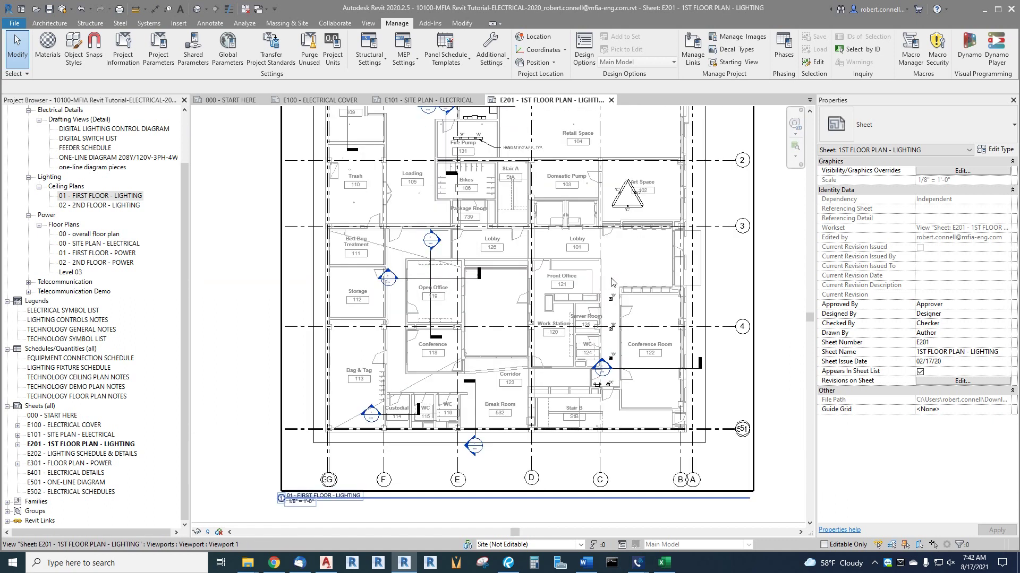
{"action": "scroll", "coordinate": [570, 268], "scroll_direction": "down", "scroll_amount": 2}
{"action": "scroll", "coordinate": [477, 361], "scroll_direction": "up", "scroll_amount": 2}
{"action": "scroll", "coordinate": [514, 313], "scroll_direction": "down", "scroll_amount": 1}
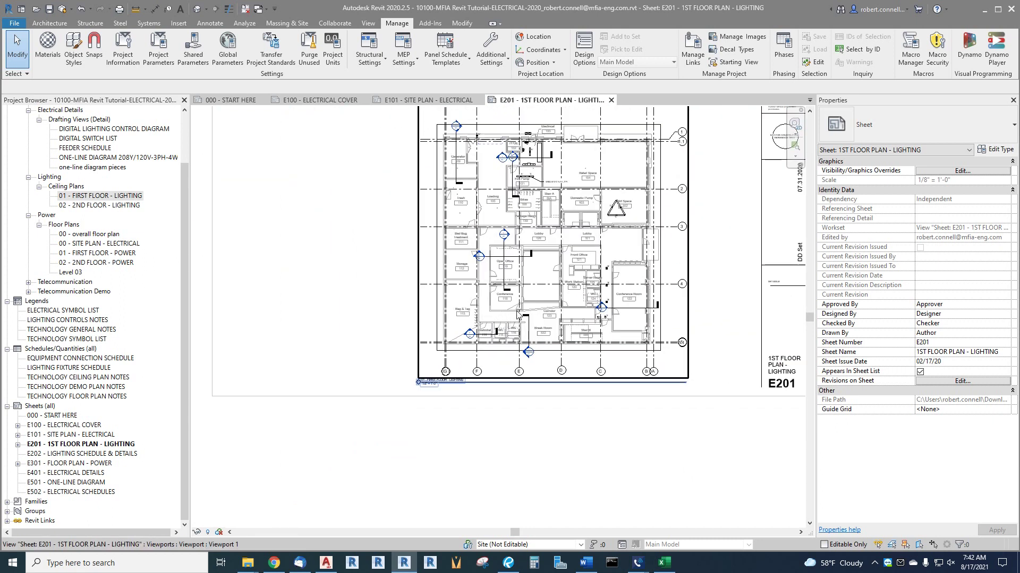
{"action": "scroll", "coordinate": [614, 279], "scroll_direction": "up", "scroll_amount": 1}
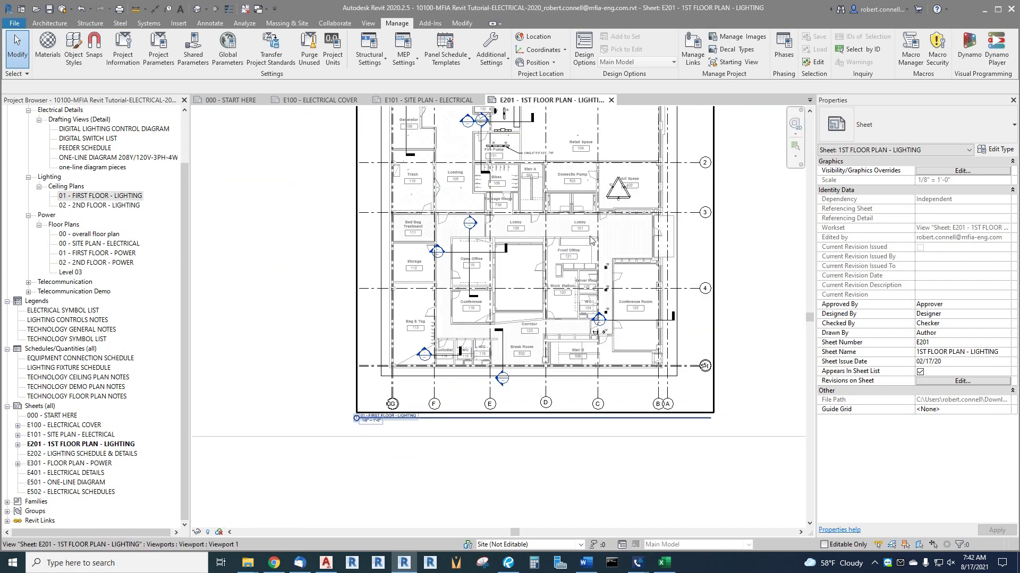
Set the E201 lighting viewport's Title on Sheet to 1ST FLOOR PLAN - LIGHTING.
{"action": "scroll", "coordinate": [367, 420], "scroll_direction": "up", "scroll_amount": 5}
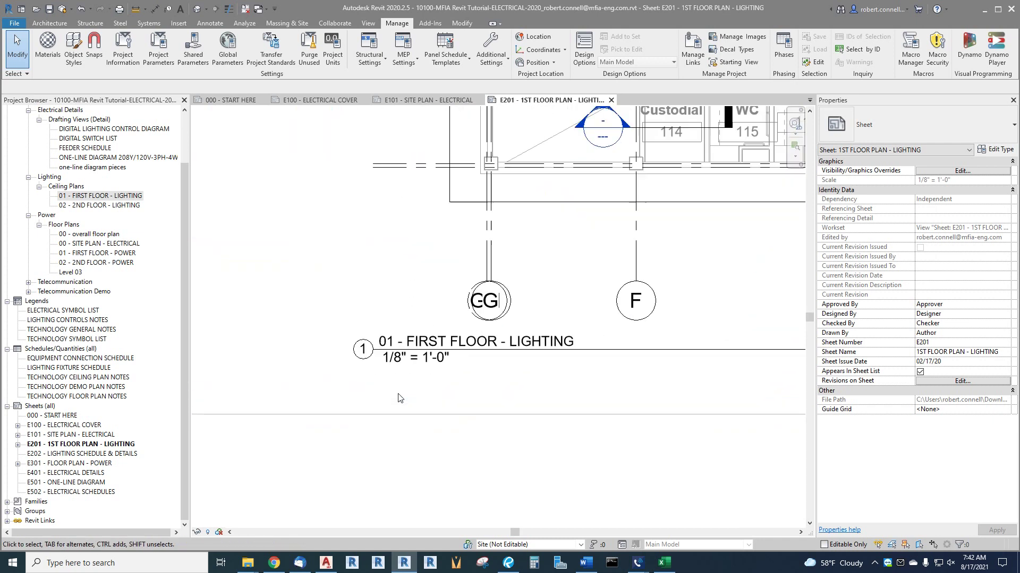
{"action": "left_click", "coordinate": [418, 332]}
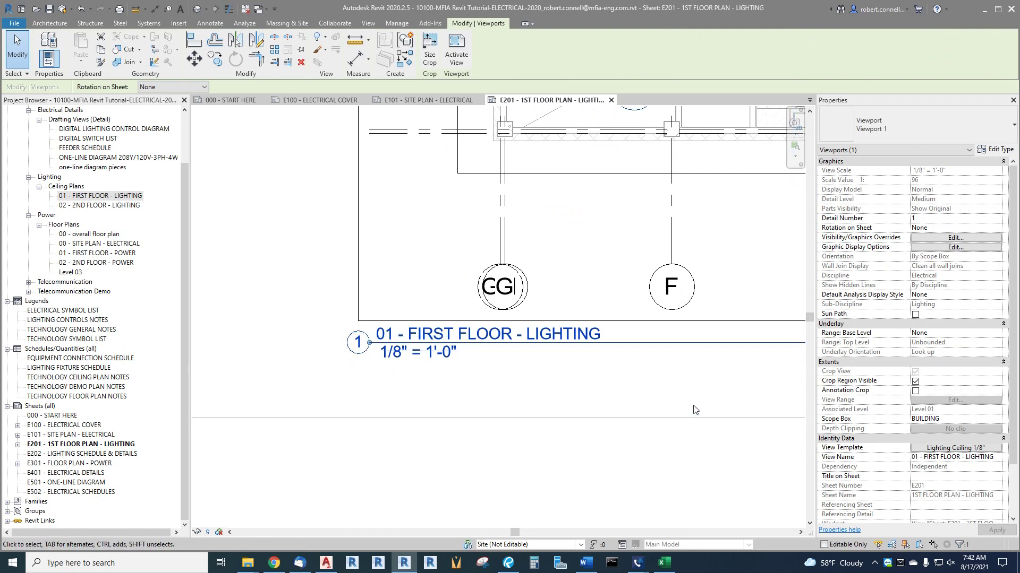
{"action": "left_click", "coordinate": [927, 477]}
{"action": "type", "text": "1ST FLOOR PLAN - LIGHTING"}
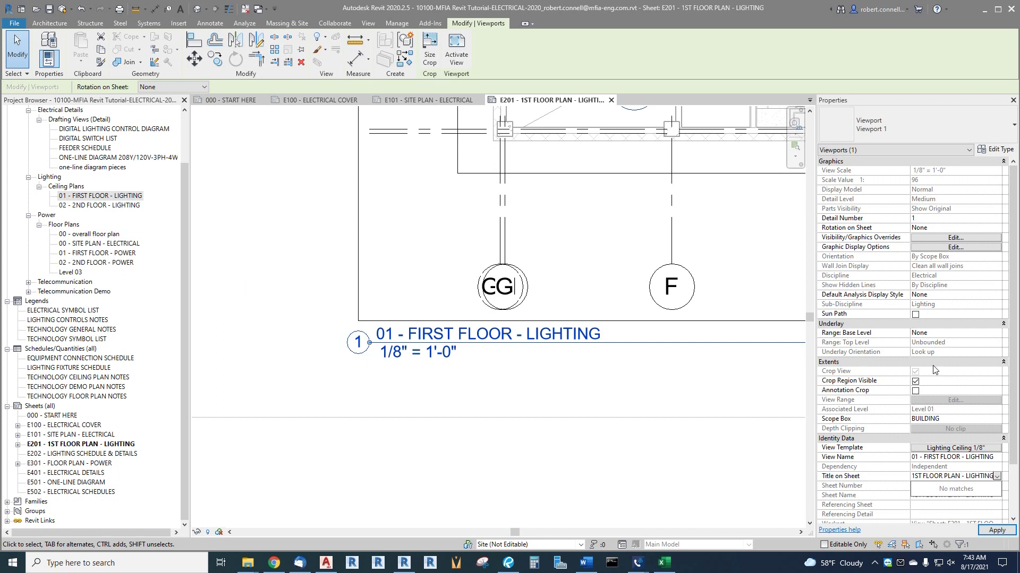
{"action": "key", "text": "Escape"}
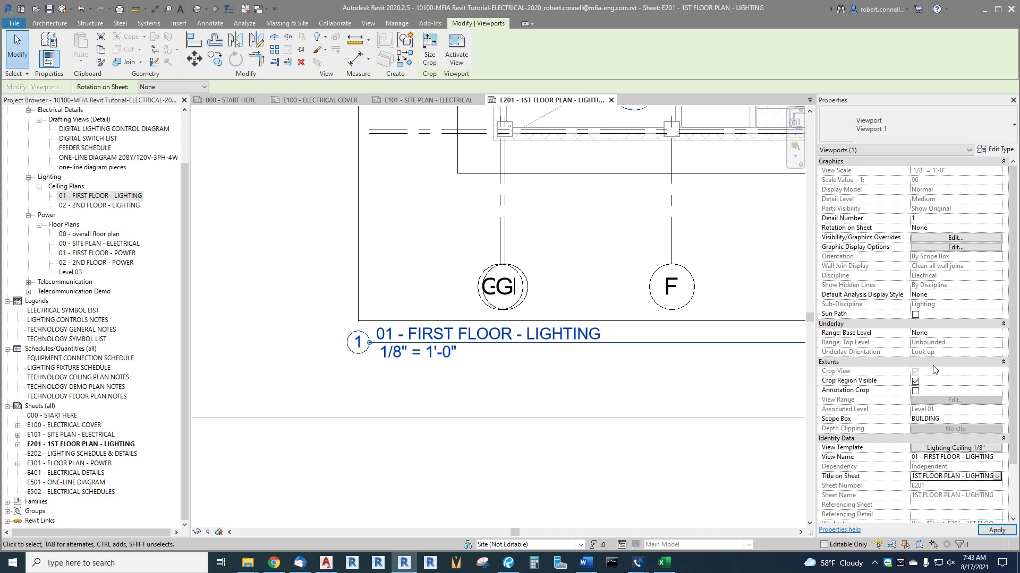
{"action": "key", "text": "Return"}
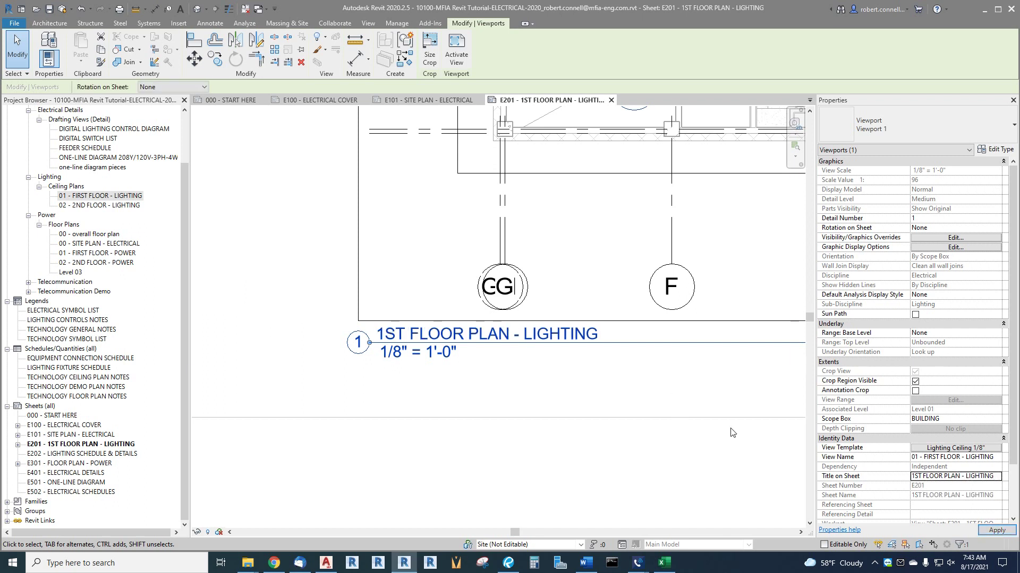
{"action": "scroll", "coordinate": [374, 371], "scroll_direction": "down", "scroll_amount": 5}
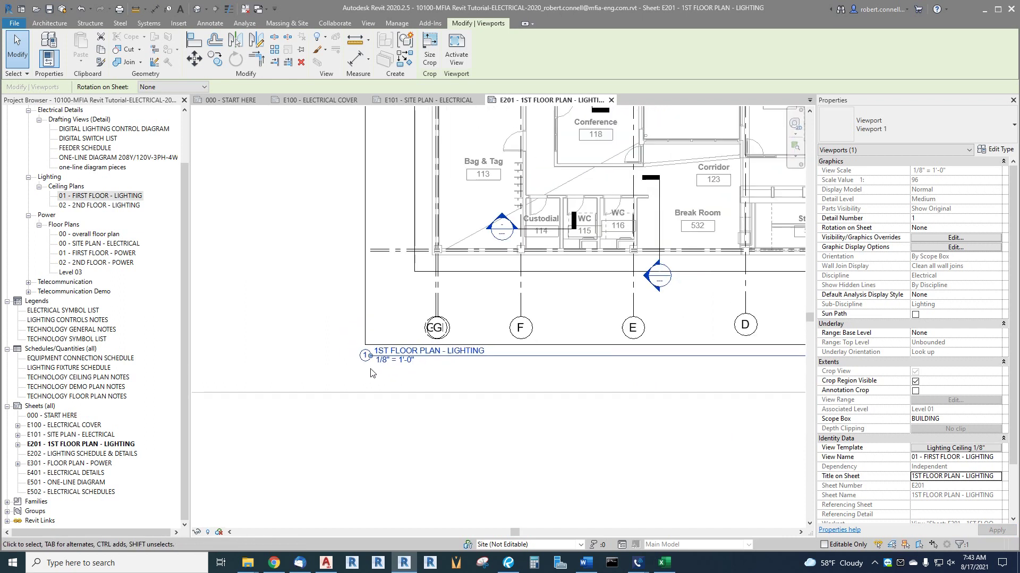
{"action": "scroll", "coordinate": [696, 370], "scroll_direction": "up", "scroll_amount": 3}
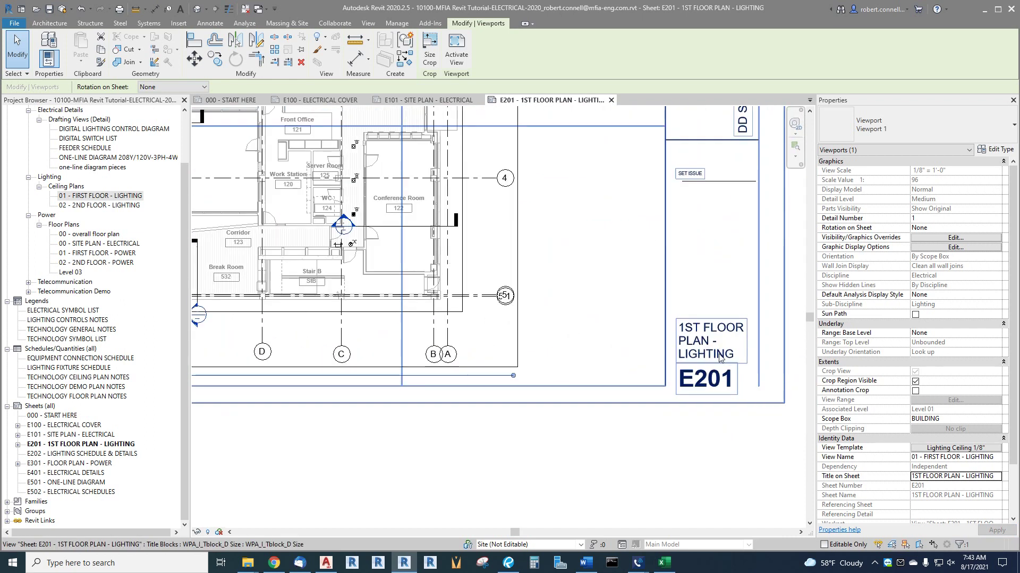
{"action": "scroll", "coordinate": [245, 361], "scroll_direction": "down", "scroll_amount": 2}
{"action": "scroll", "coordinate": [245, 361], "scroll_direction": "up", "scroll_amount": 2}
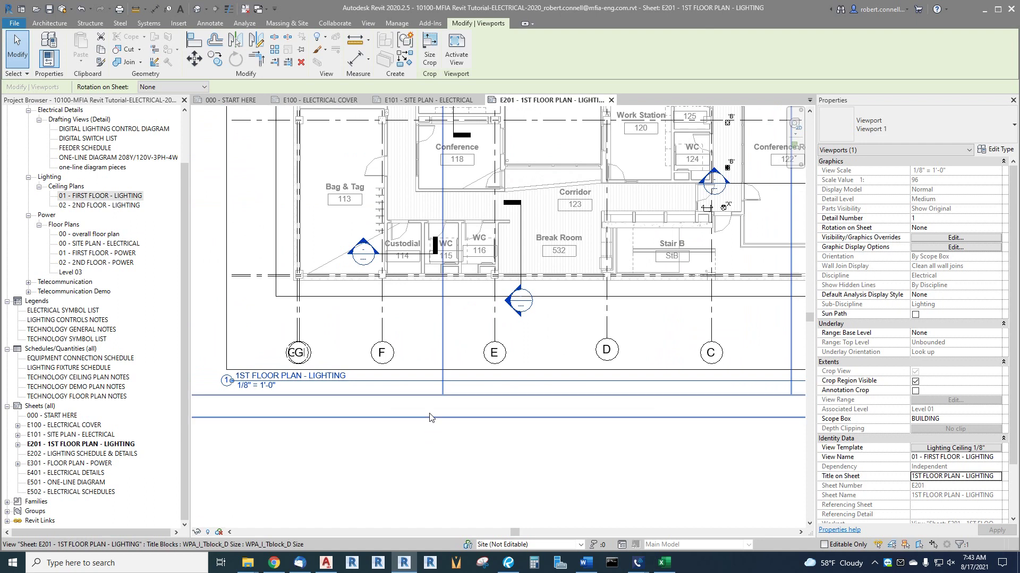
{"action": "scroll", "coordinate": [435, 420], "scroll_direction": "down", "scroll_amount": 4}
{"action": "left_click", "coordinate": [441, 421]}
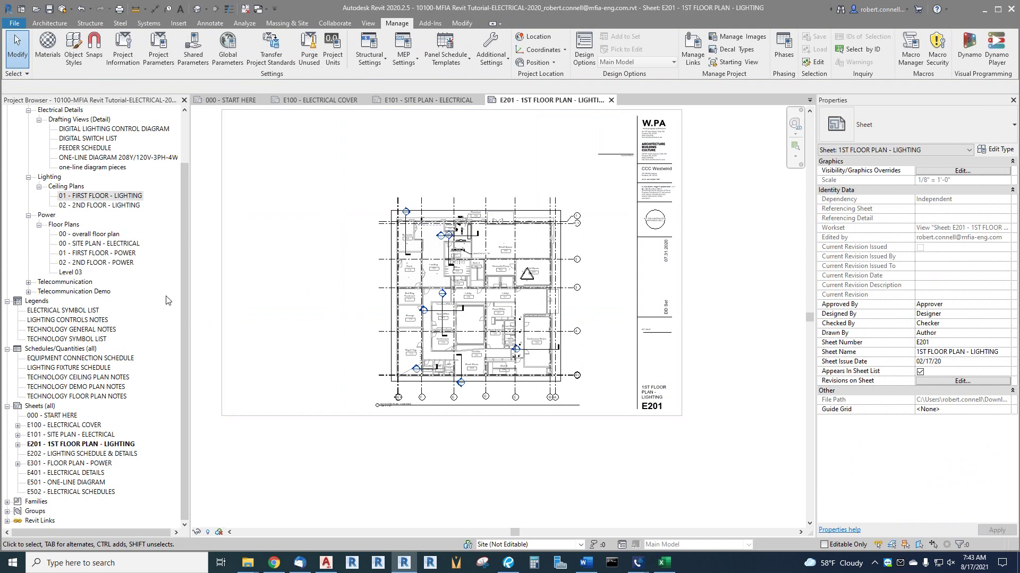
Scroll through the Project Browser sheet list.
{"action": "left_click_drag", "start_coordinate": [184, 277], "coordinate": [194, 300]}
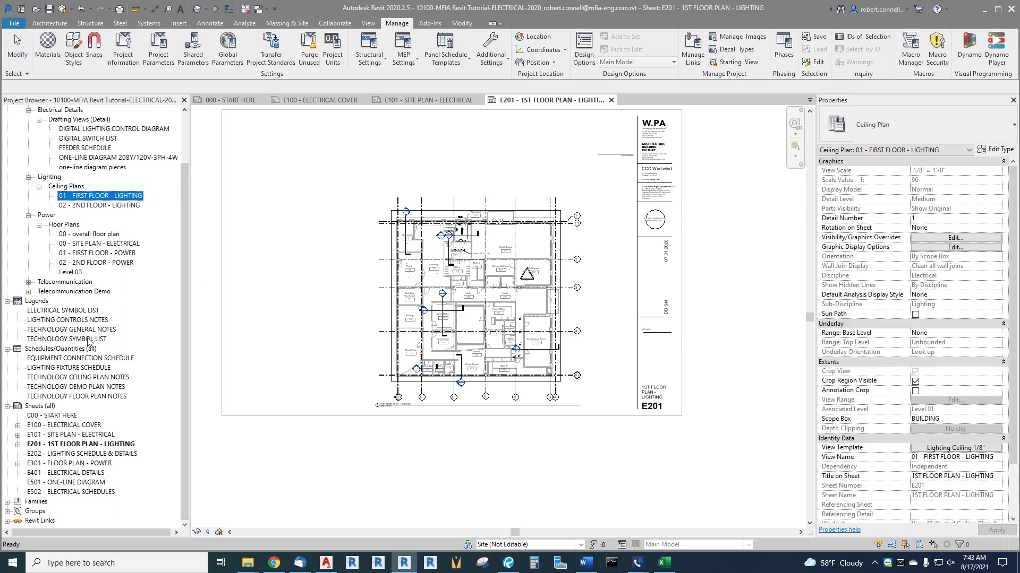
{"action": "scroll", "coordinate": [72, 307], "scroll_direction": "up", "scroll_amount": 2}
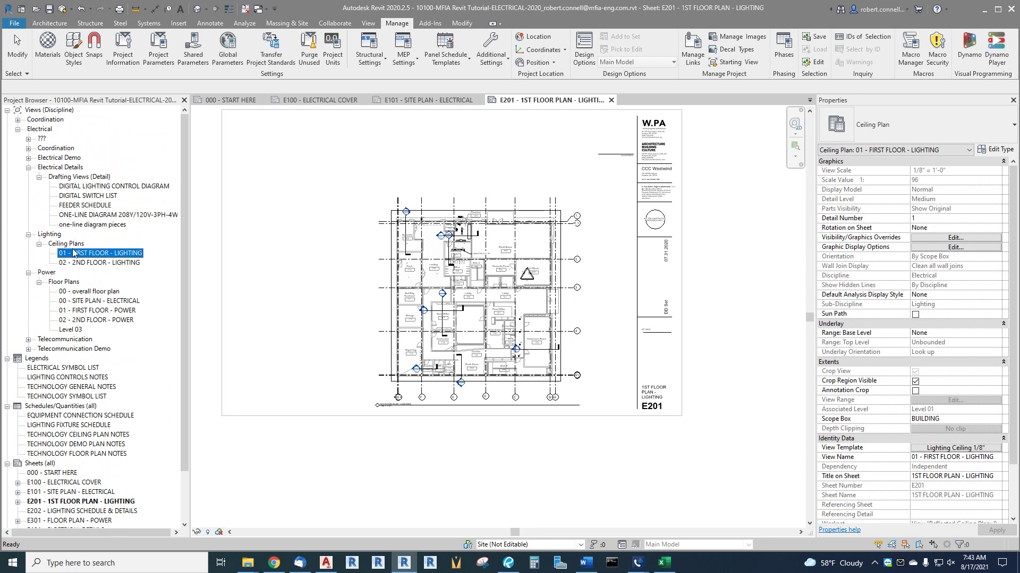
{"action": "scroll", "coordinate": [60, 389], "scroll_direction": "down", "scroll_amount": 2}
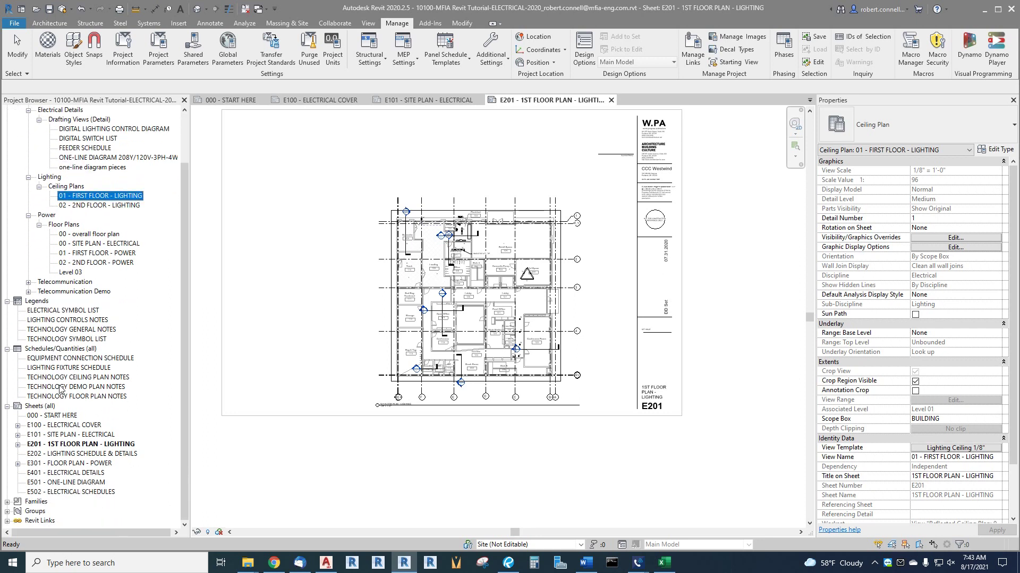
{"action": "scroll", "coordinate": [60, 389], "scroll_direction": "up", "scroll_amount": 1}
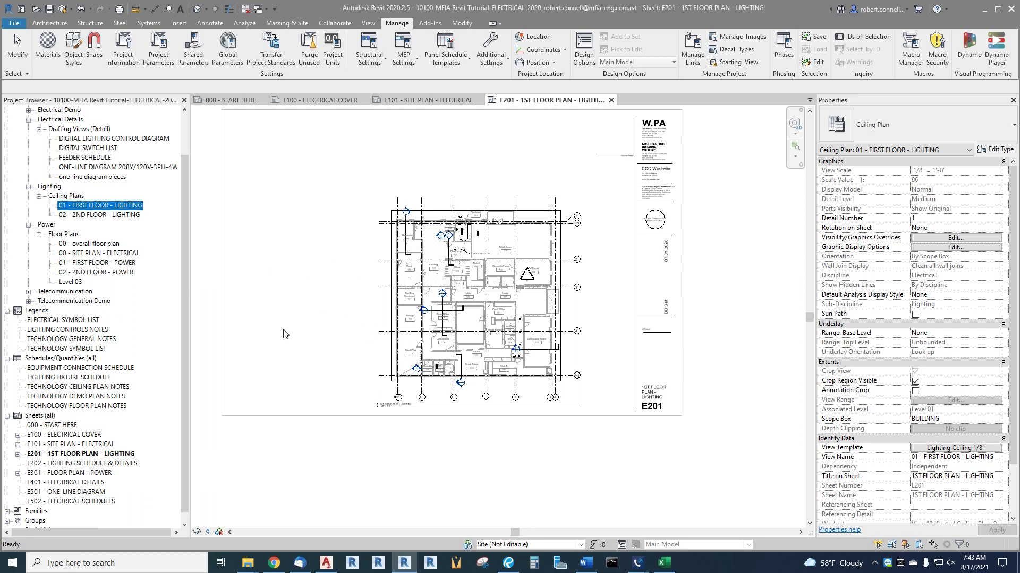
{"action": "left_click_drag", "start_coordinate": [184, 331], "coordinate": [183, 377]}
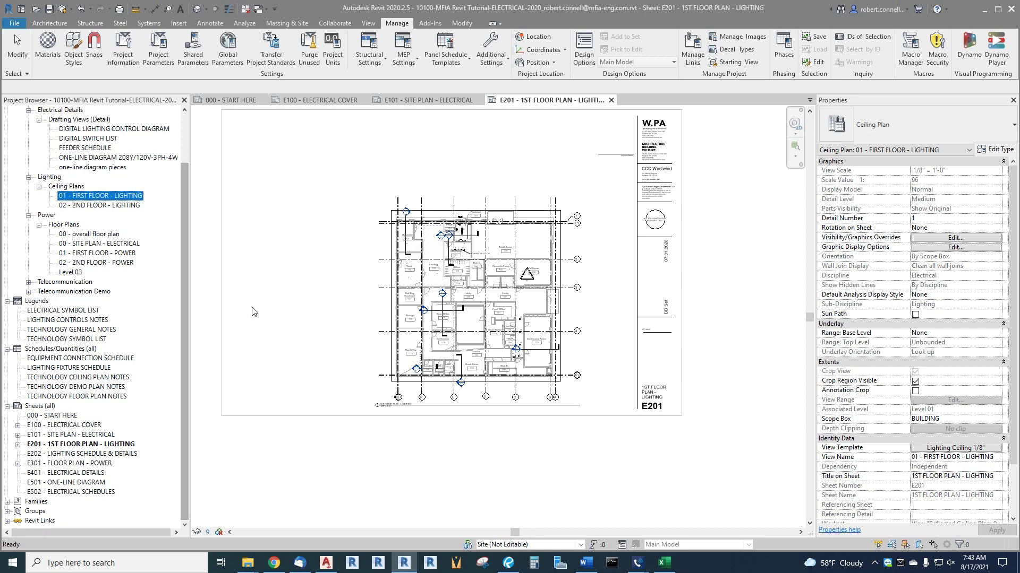
Back out of E201's Duplicate View options without changes and switch to the View ribbon.
{"action": "right_click", "coordinate": [73, 446]}
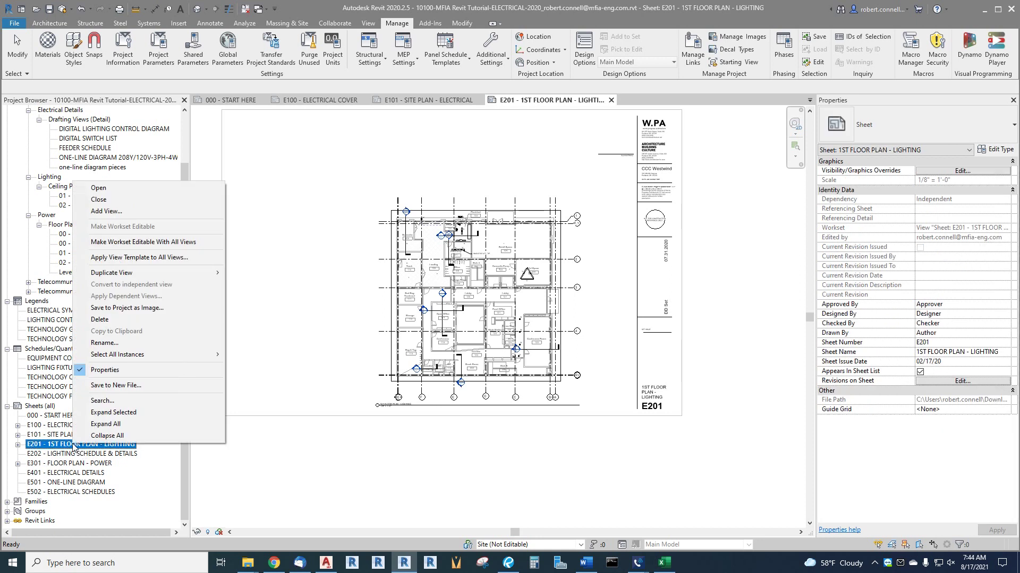
{"action": "mouse_move", "coordinate": [180, 274]}
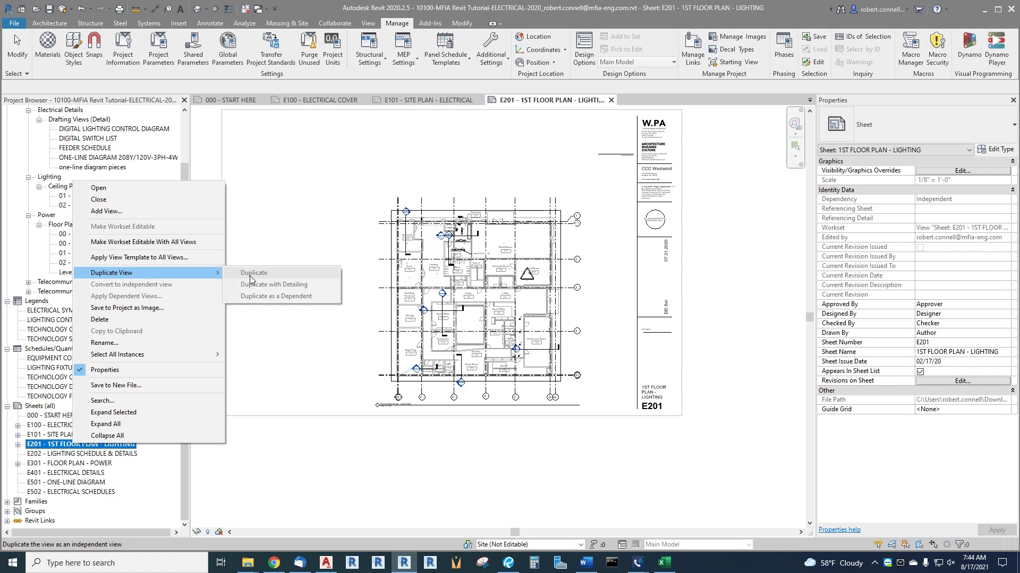
{"action": "key", "text": "Escape"}
{"action": "key", "text": "Escape"}
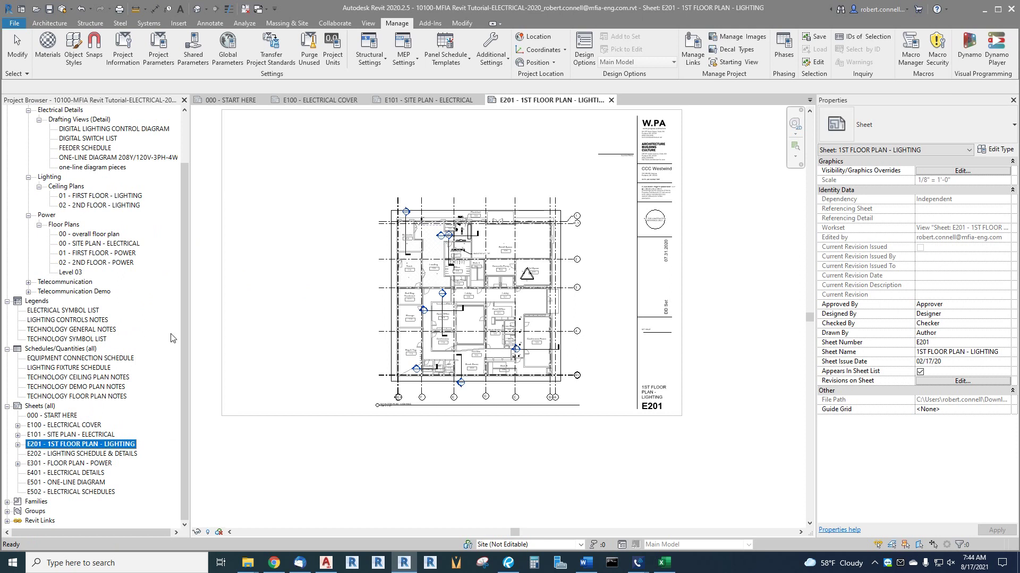
{"action": "left_click", "coordinate": [368, 24]}
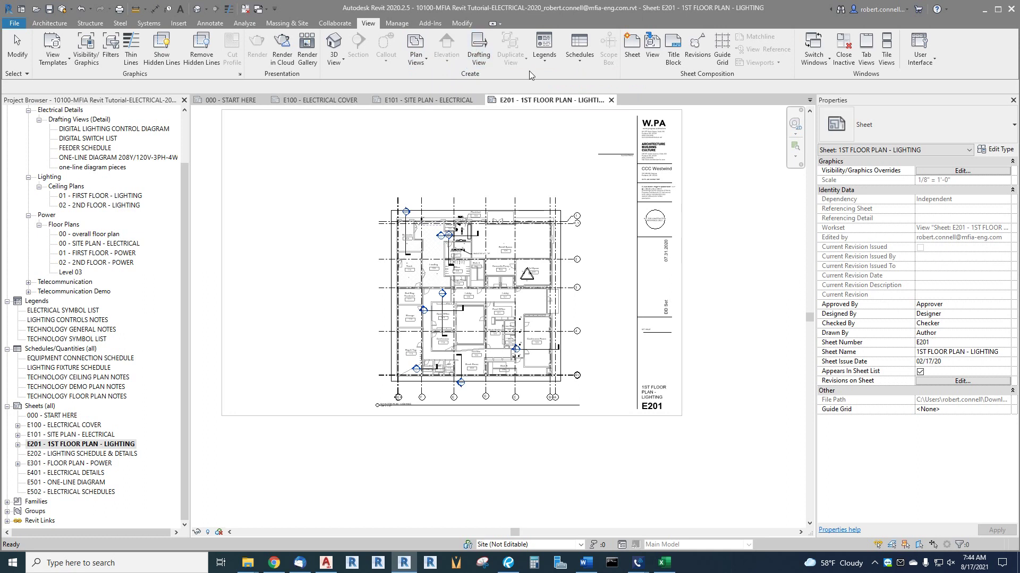
Create new sheet E503 on the WPA_I_Tblock_D Size title block, leaving it Unnamed.
{"action": "left_click", "coordinate": [631, 44]}
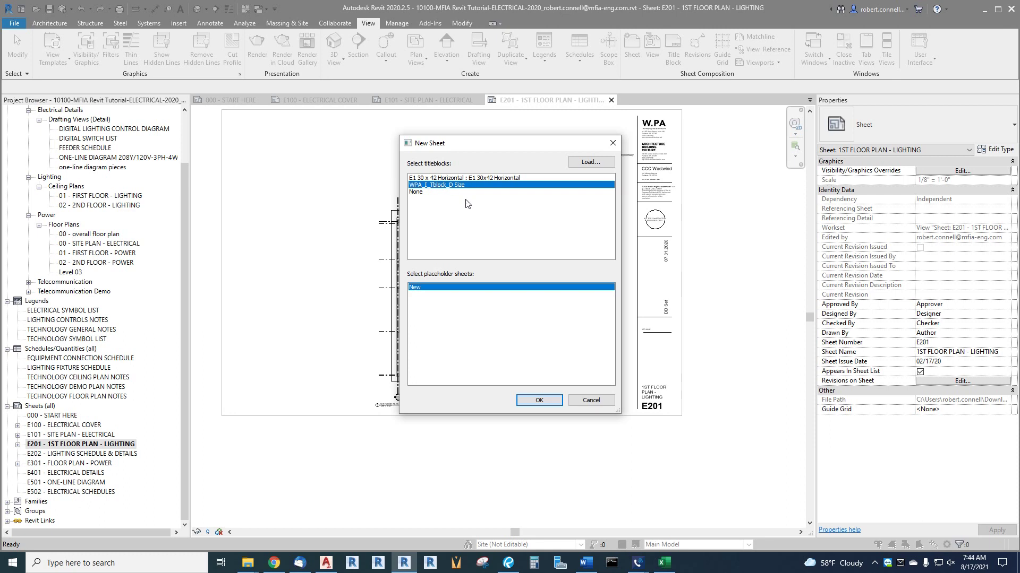
{"action": "left_click", "coordinate": [539, 401]}
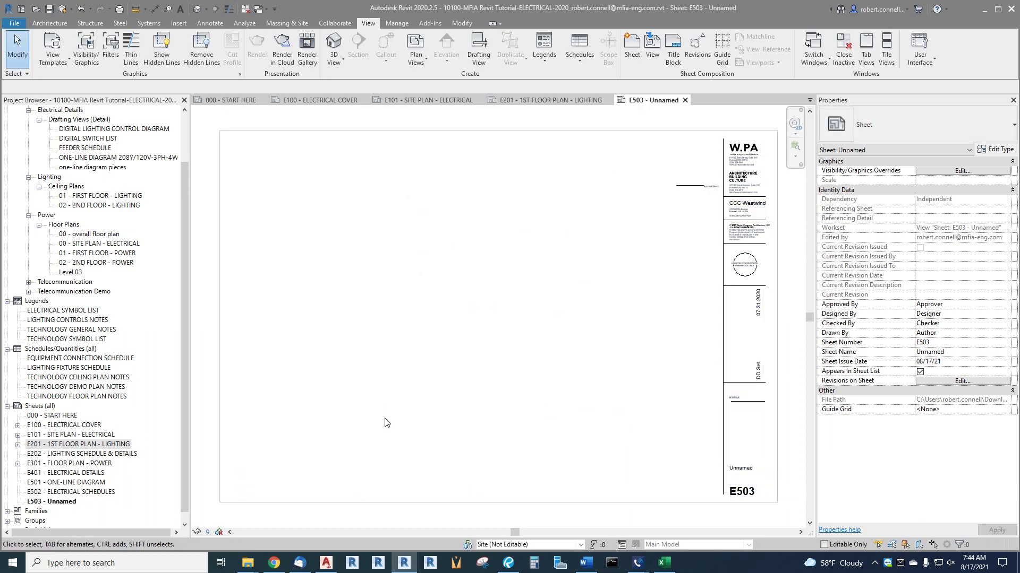
{"action": "scroll", "coordinate": [91, 458], "scroll_direction": "down", "scroll_amount": 1}
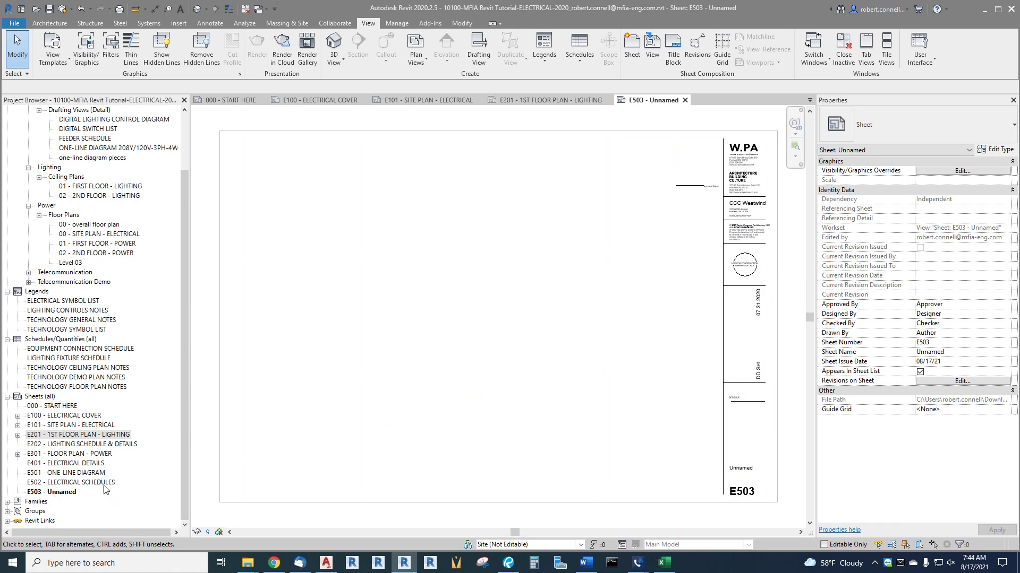
{"action": "right_click", "coordinate": [63, 494]}
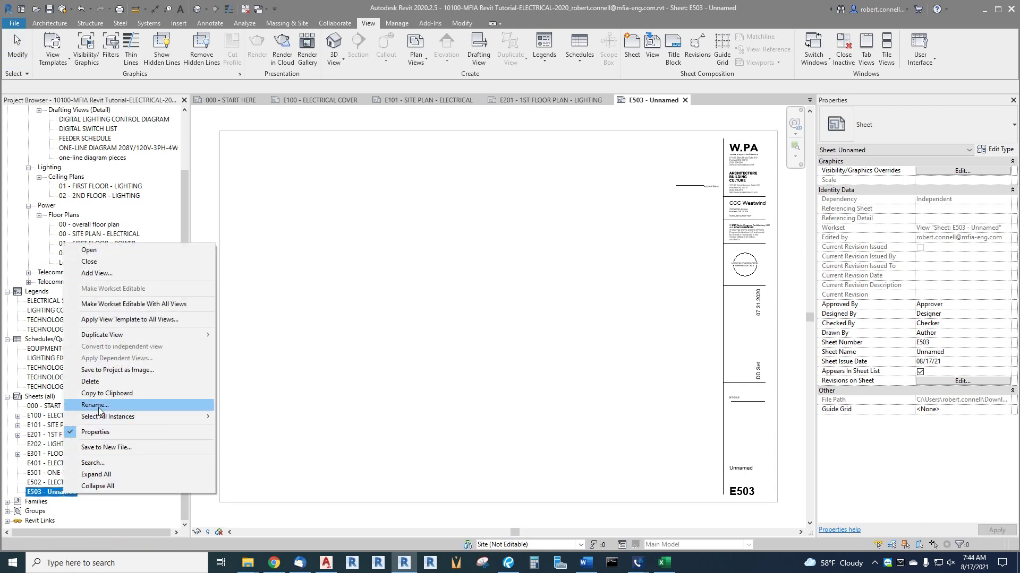
{"action": "left_click", "coordinate": [99, 407]}
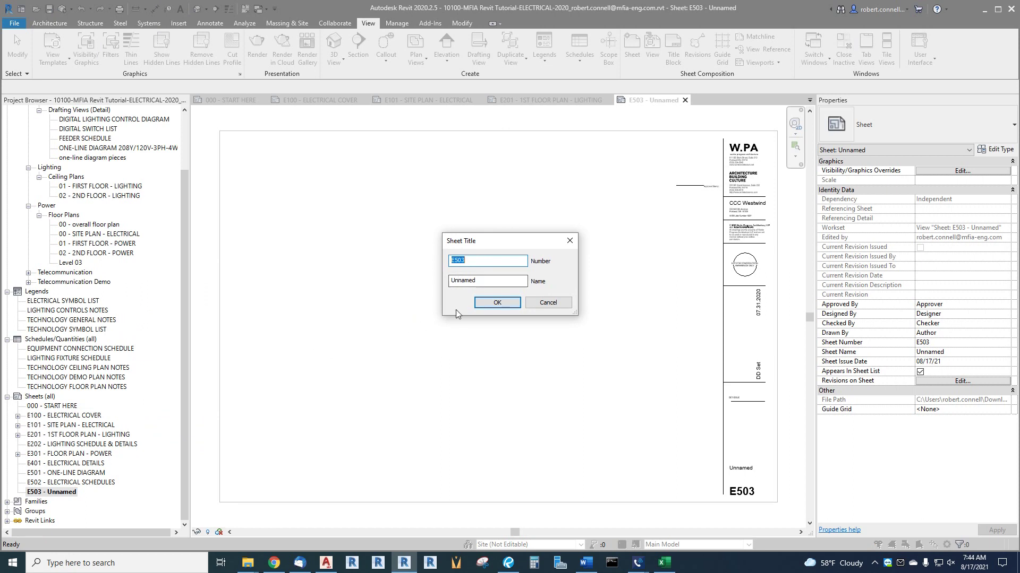
{"action": "left_click", "coordinate": [549, 304]}
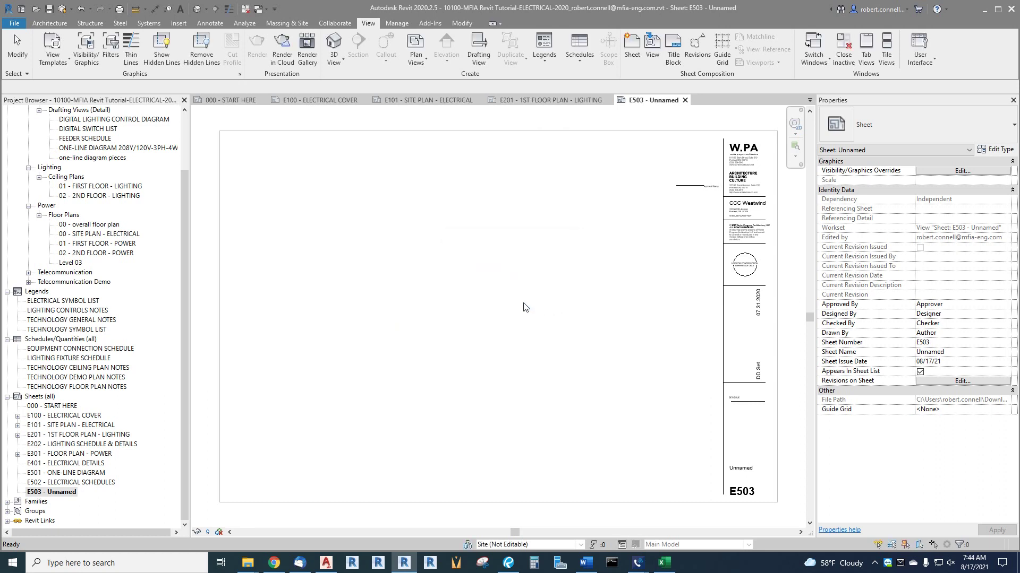
Renumber the LIGHTING SCHEDULE & DETAILS sheet from E202 to E210.
{"action": "left_click", "coordinate": [62, 446]}
{"action": "right_click", "coordinate": [56, 448]}
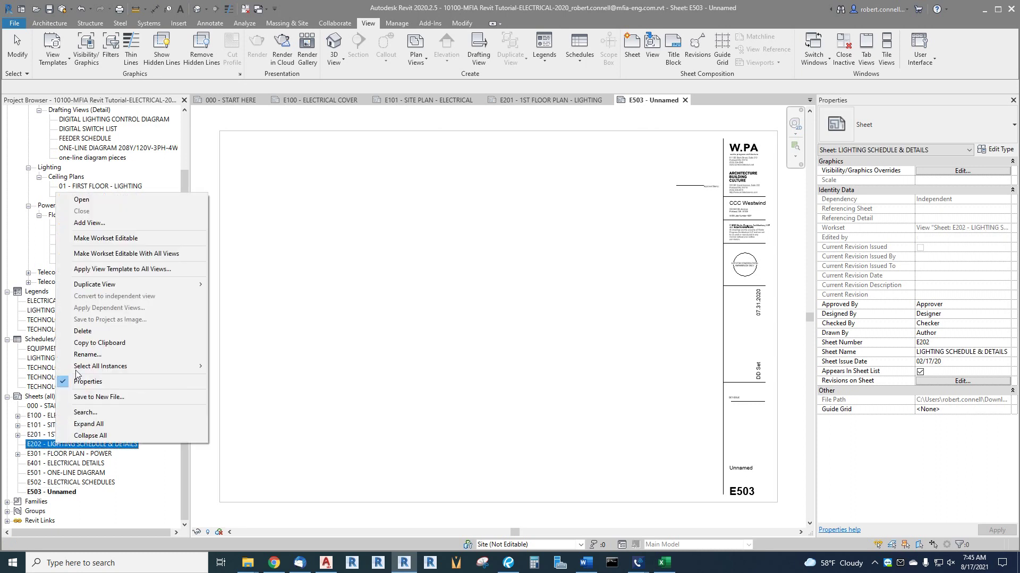
{"action": "left_click", "coordinate": [87, 354]}
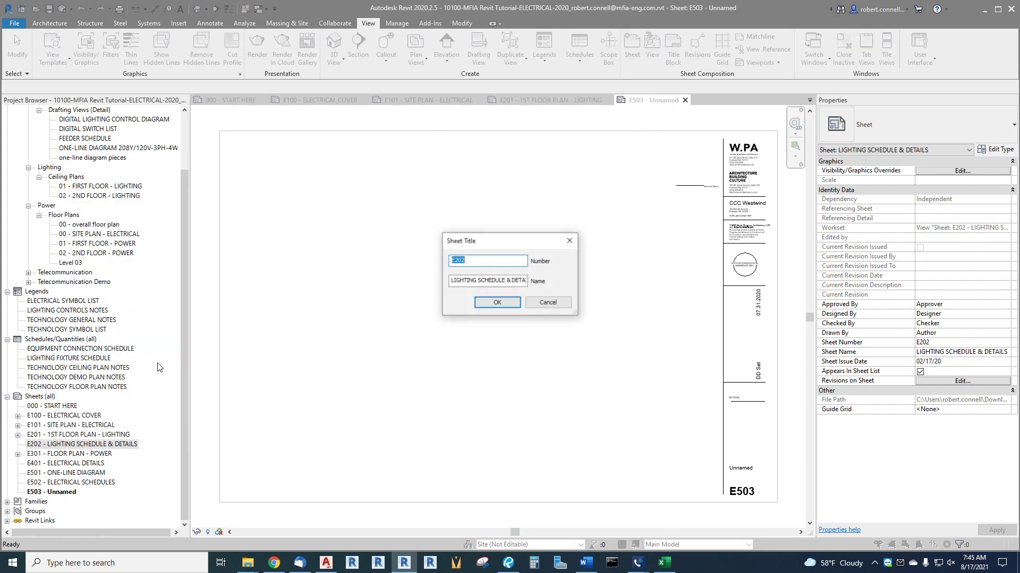
{"action": "left_click", "coordinate": [483, 265]}
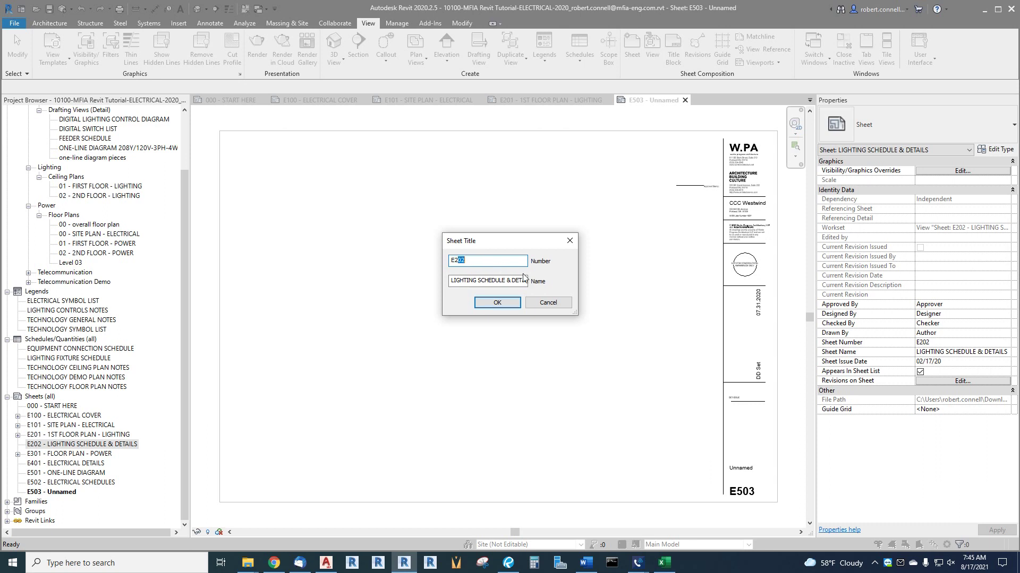
{"action": "type", "text": "10"}
{"action": "left_click", "coordinate": [496, 302]}
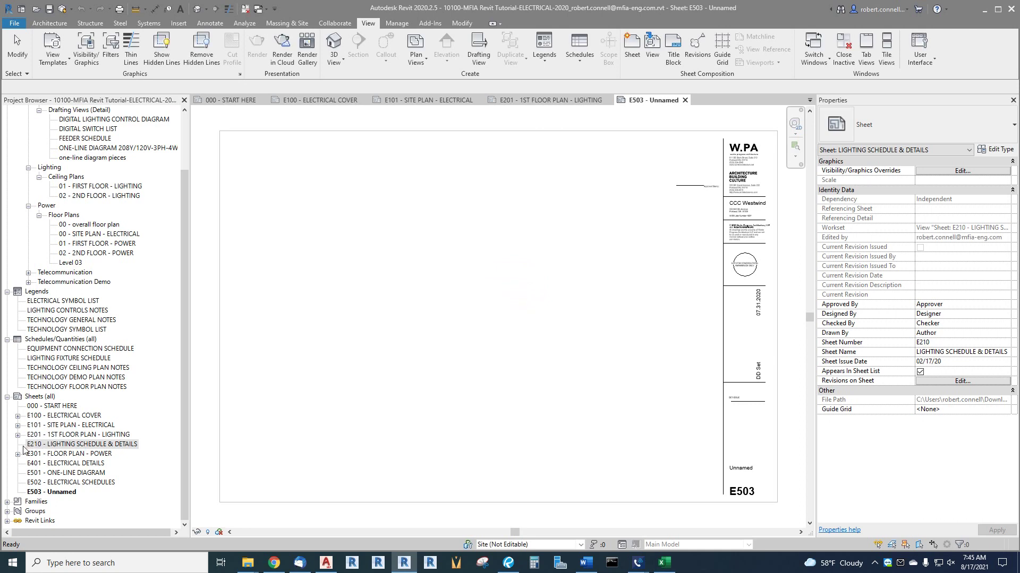
Renumber and rename sheet E503 to E202 - 2ND FLOOR PLAN - LIGHTING.
{"action": "left_click", "coordinate": [53, 493]}
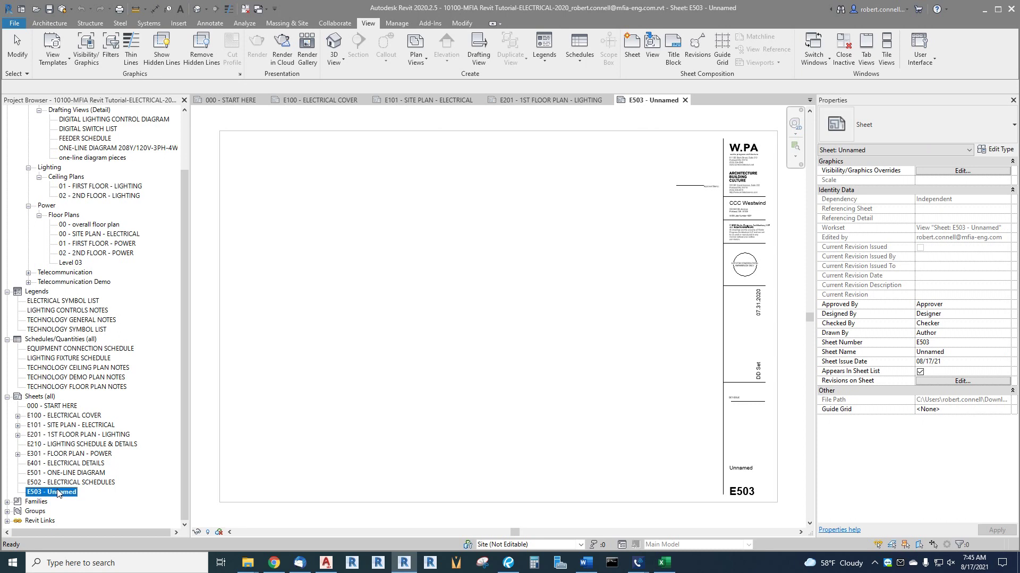
{"action": "right_click", "coordinate": [57, 492]}
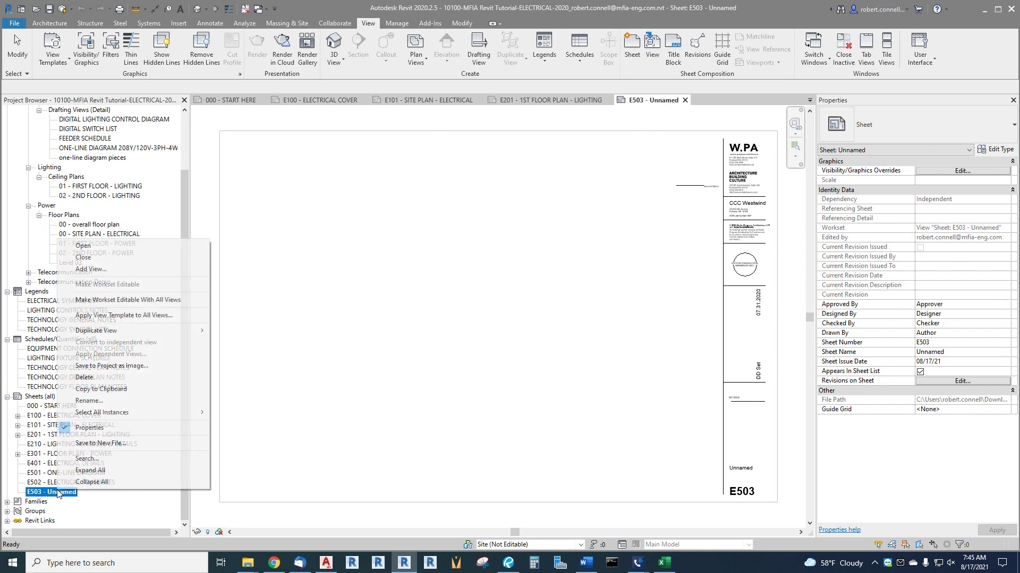
{"action": "left_click", "coordinate": [90, 400]}
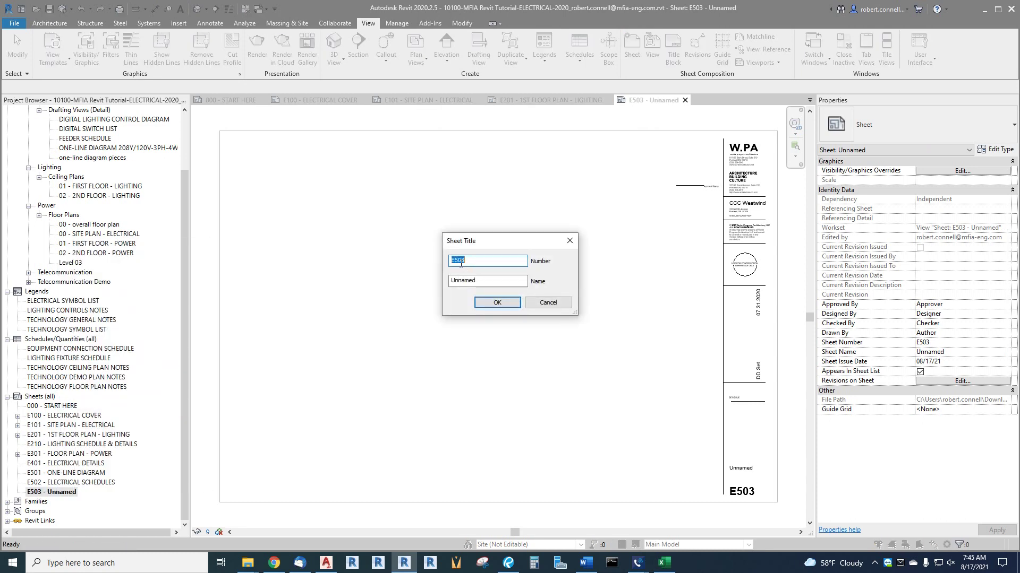
{"action": "type", "text": "202"}
{"action": "key", "text": "Tab"}
{"action": "type", "text": "2ND FLOOR PLAN - LIGHTING"}
{"action": "key", "text": "Return"}
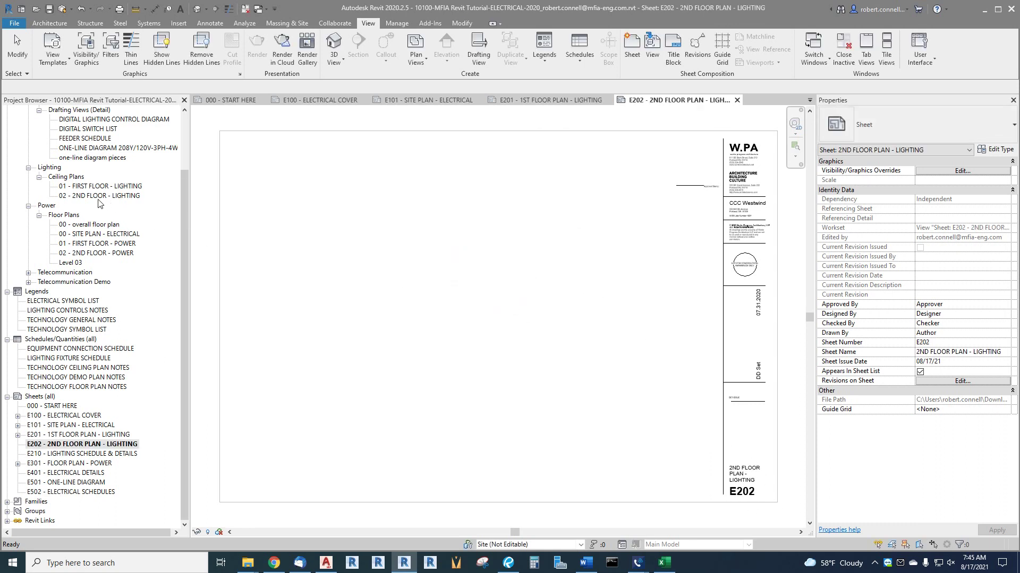
Place the 02 - 2ND FLOOR - LIGHTING ceiling plan as a viewport on sheet E202.
{"action": "left_click", "coordinate": [90, 197]}
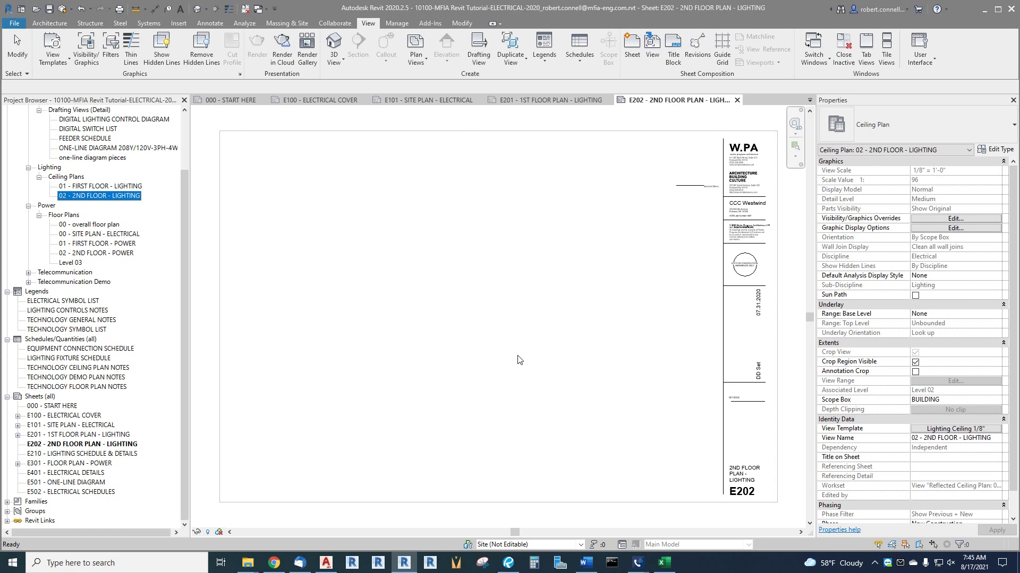
{"action": "left_click_drag", "start_coordinate": [519, 360], "coordinate": [519, 358]}
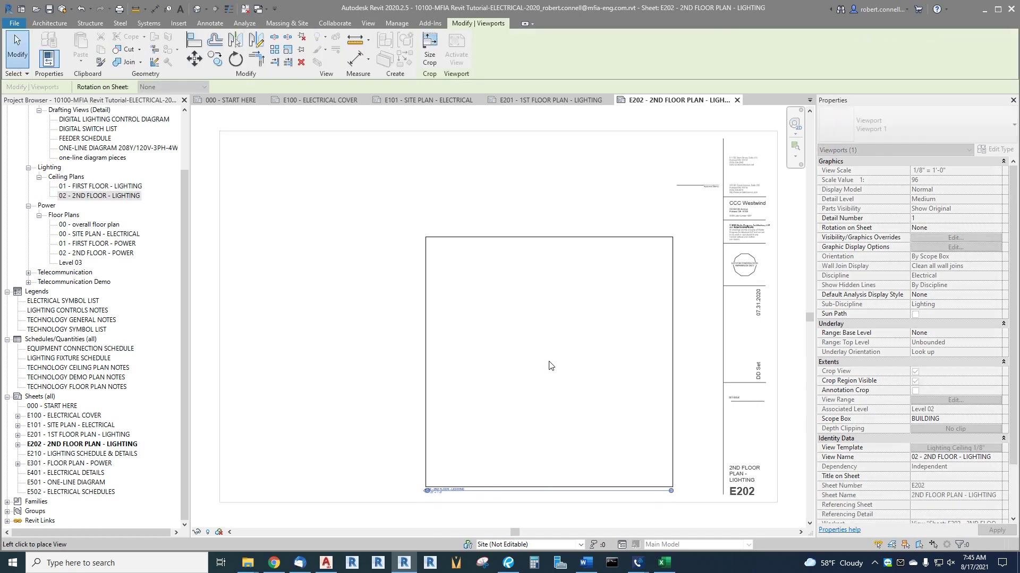
{"action": "left_click", "coordinate": [548, 368]}
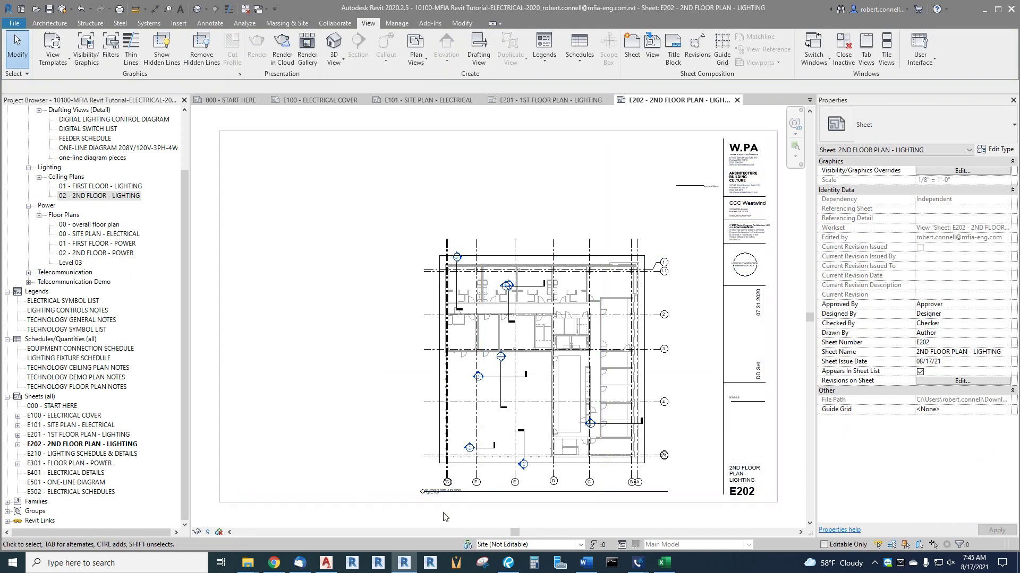
{"action": "scroll", "coordinate": [443, 512], "scroll_direction": "up", "scroll_amount": 5}
Set the E202 viewport's Title on Sheet to 2ND FLOOR PLAN - LIGHTING and apply it.
{"action": "left_click", "coordinate": [438, 319]}
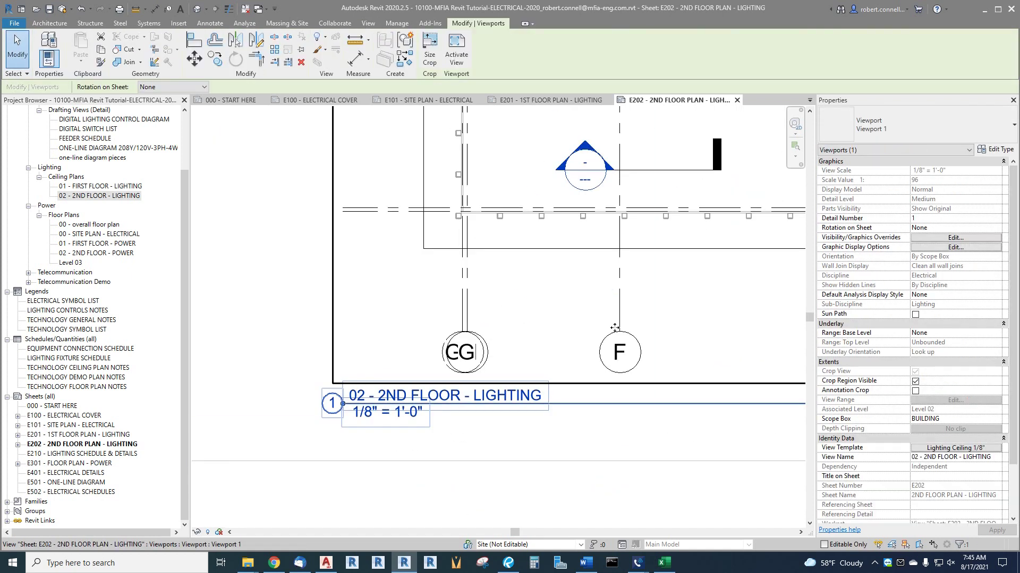
{"action": "left_click", "coordinate": [928, 477]}
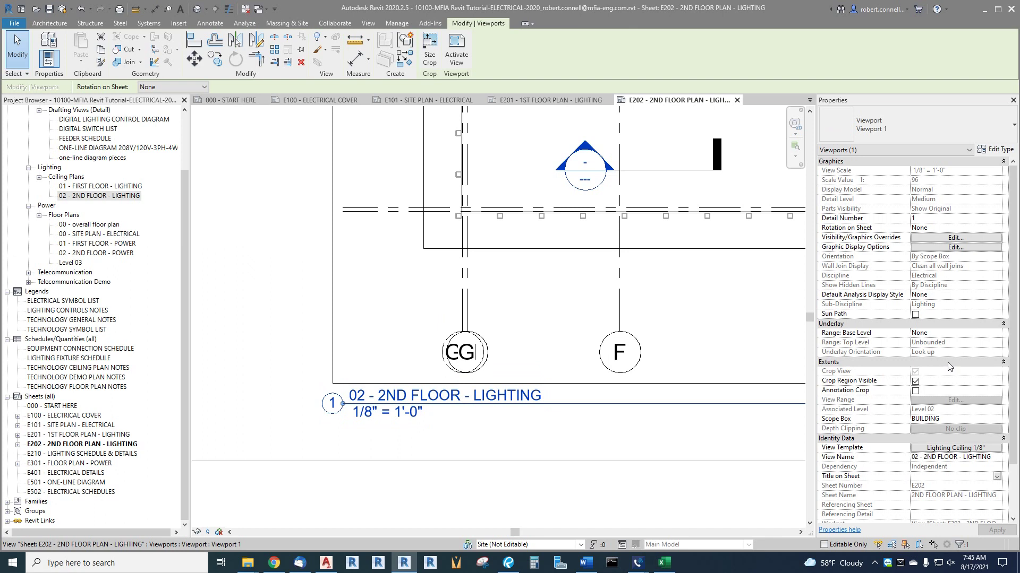
{"action": "type", "text": "2NS"}
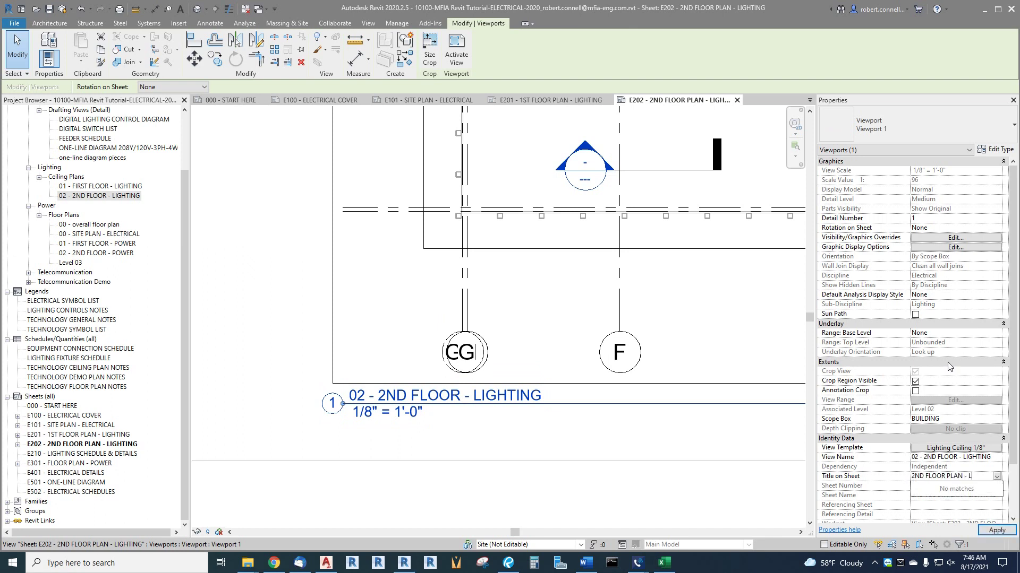
{"action": "key", "text": "Return"}
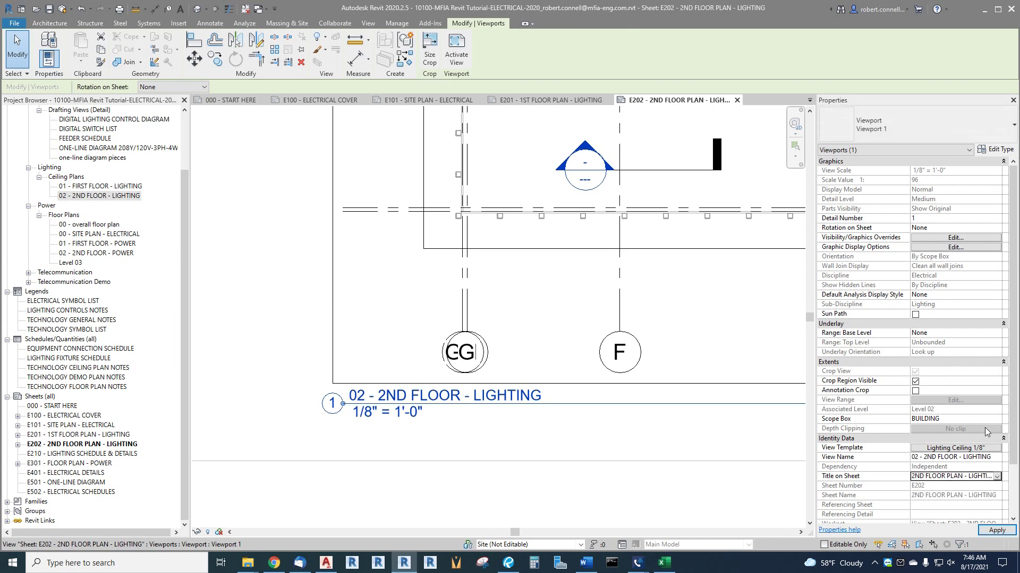
{"action": "left_click", "coordinate": [999, 530]}
{"action": "left_click", "coordinate": [473, 444]}
{"action": "scroll", "coordinate": [432, 378], "scroll_direction": "down", "scroll_amount": 2}
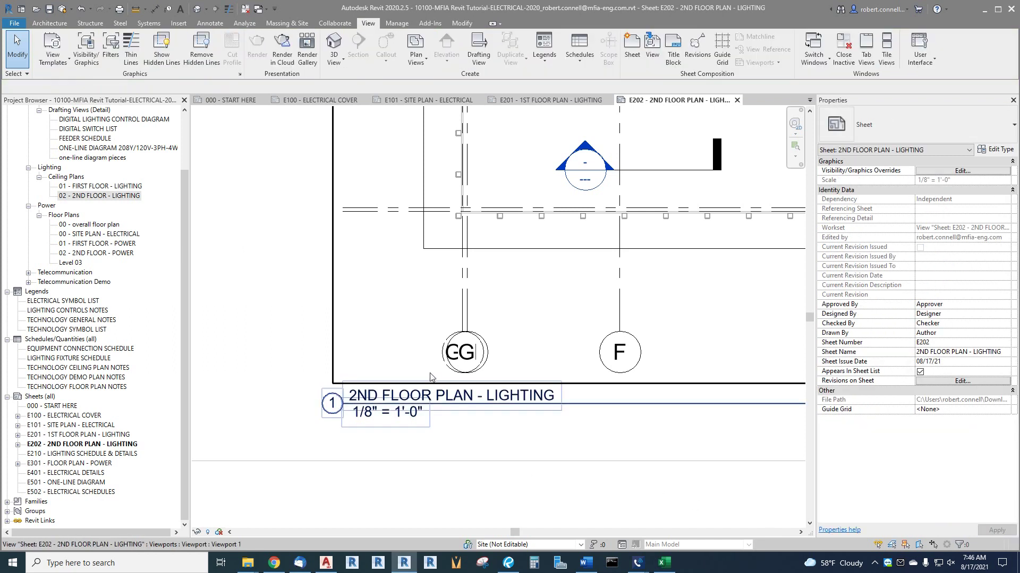
{"action": "scroll", "coordinate": [441, 385], "scroll_direction": "down", "scroll_amount": 3}
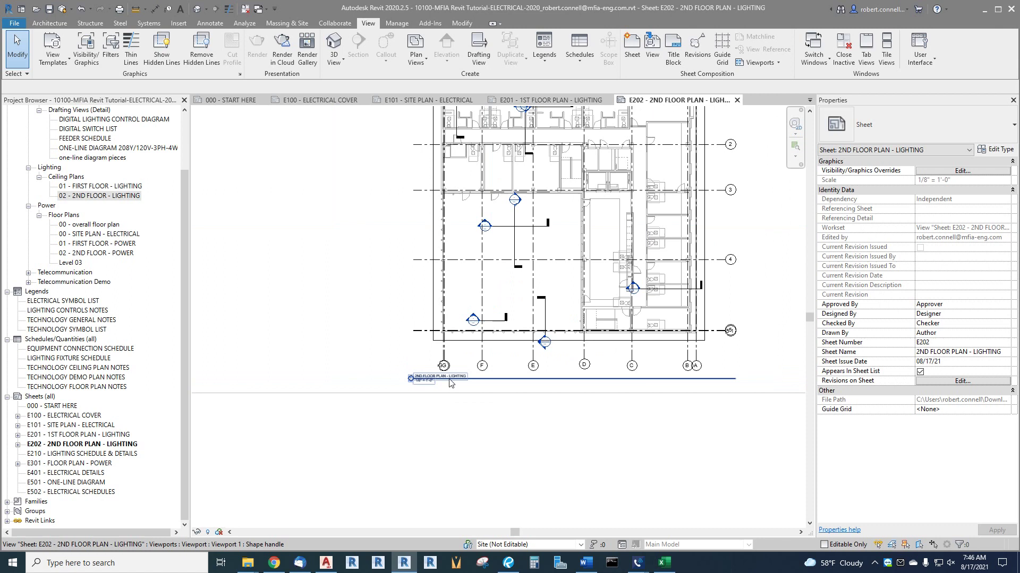
{"action": "scroll", "coordinate": [483, 373], "scroll_direction": "down", "scroll_amount": 2}
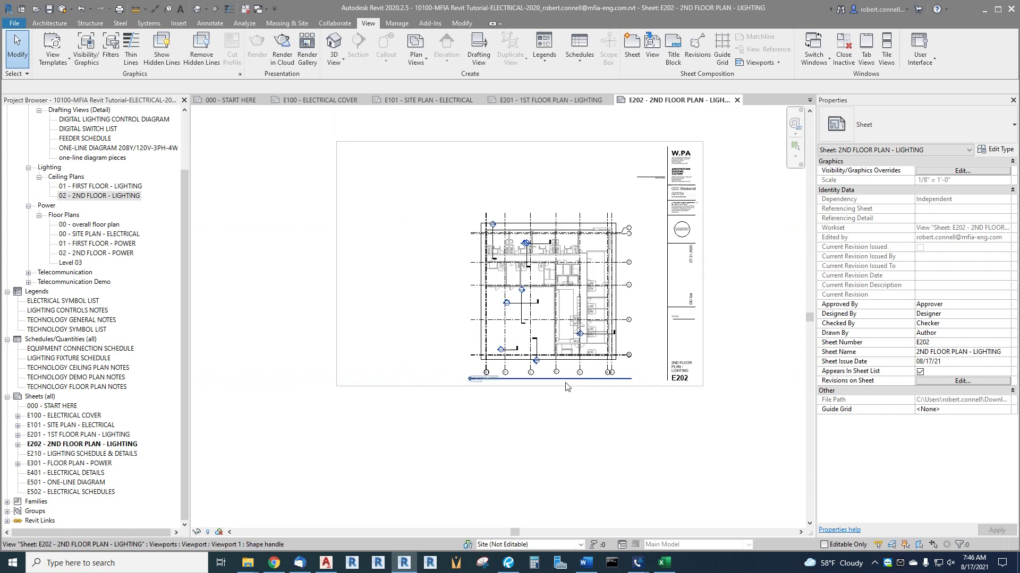
Open sheet E210 - LIGHTING SCHEDULE & DETAILS and place the LIGHTING FIXTURE SCHEDULE on it.
{"action": "double_click", "coordinate": [71, 454]}
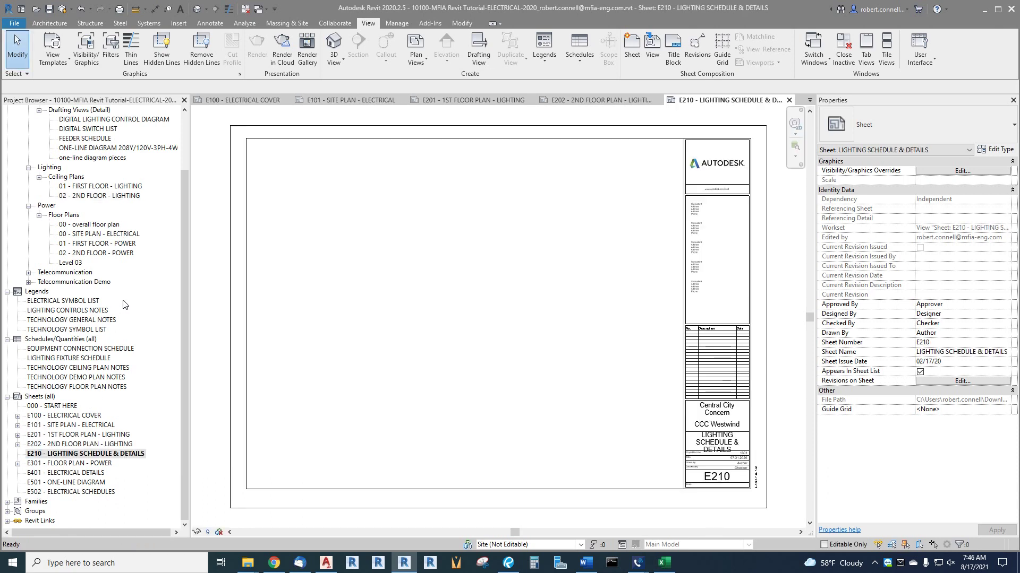
{"action": "scroll", "coordinate": [127, 305], "scroll_direction": "up", "scroll_amount": 3}
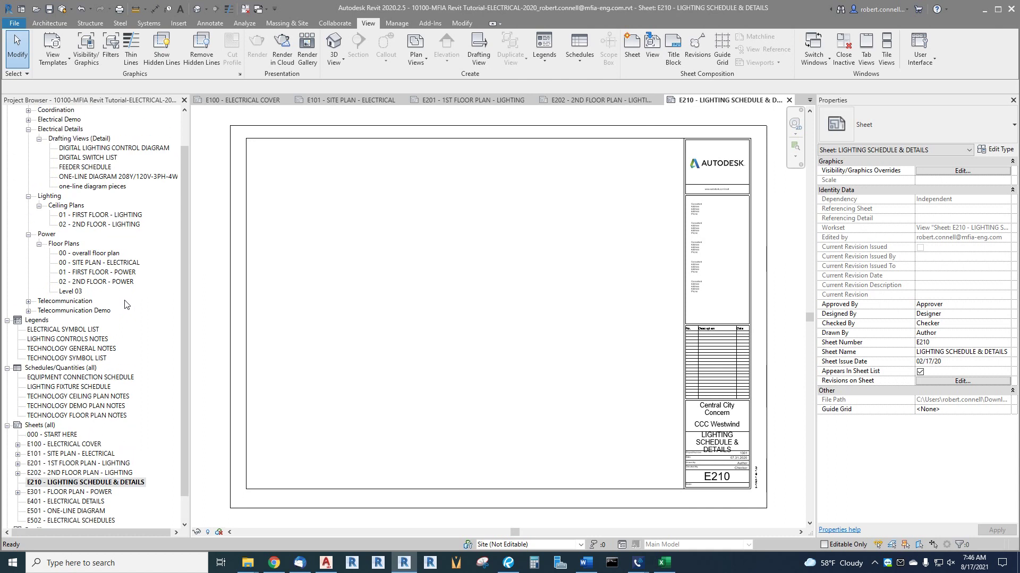
{"action": "scroll", "coordinate": [126, 316], "scroll_direction": "down", "scroll_amount": 2}
{"action": "left_click_drag", "start_coordinate": [69, 373], "coordinate": [469, 359]}
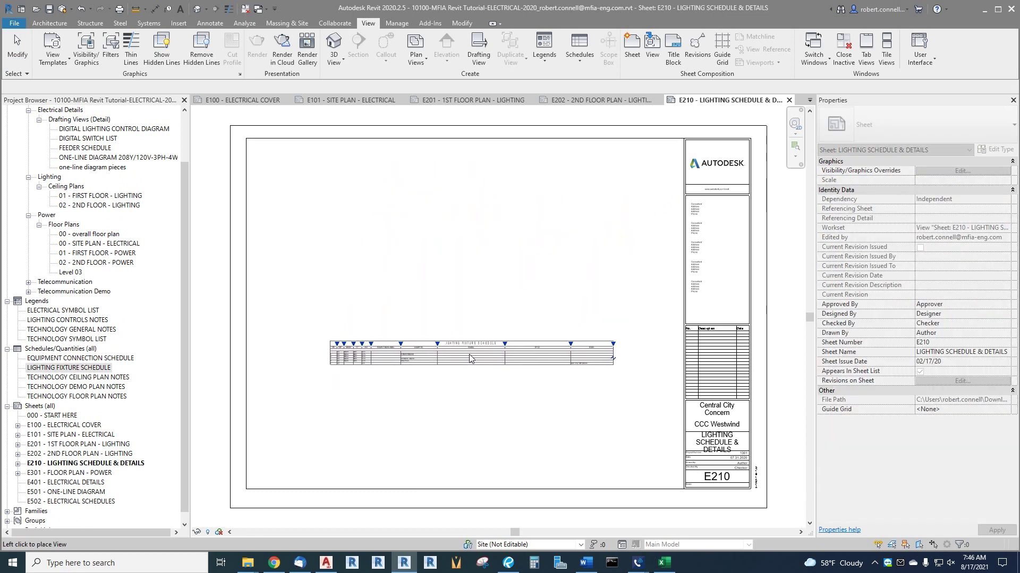
{"action": "left_click", "coordinate": [470, 358]}
{"action": "left_click", "coordinate": [475, 310]}
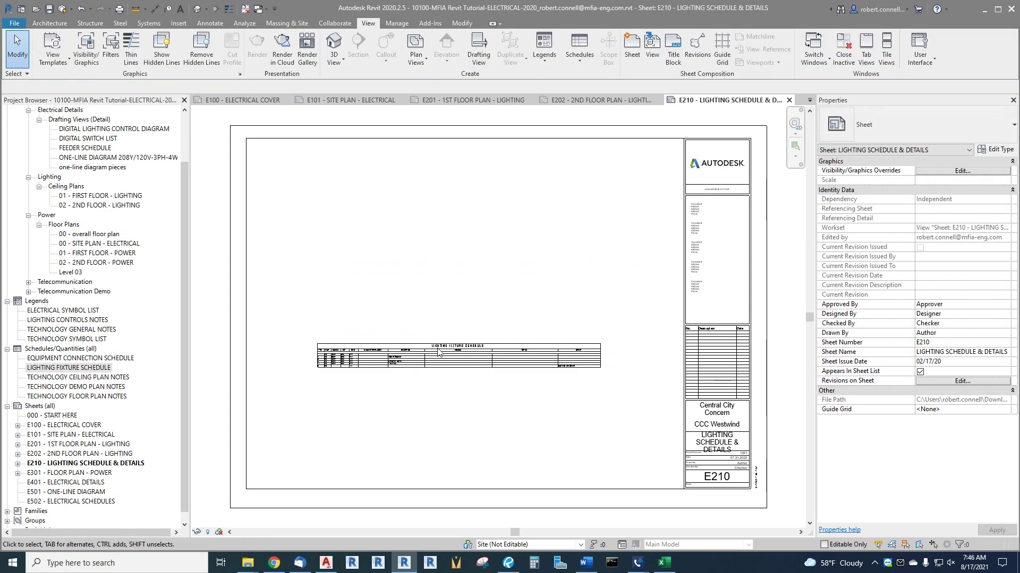
Change E210's title block from E1 30x42 Horizontal to WPA_I_Tblock_D Size.
{"action": "left_click", "coordinate": [765, 202]}
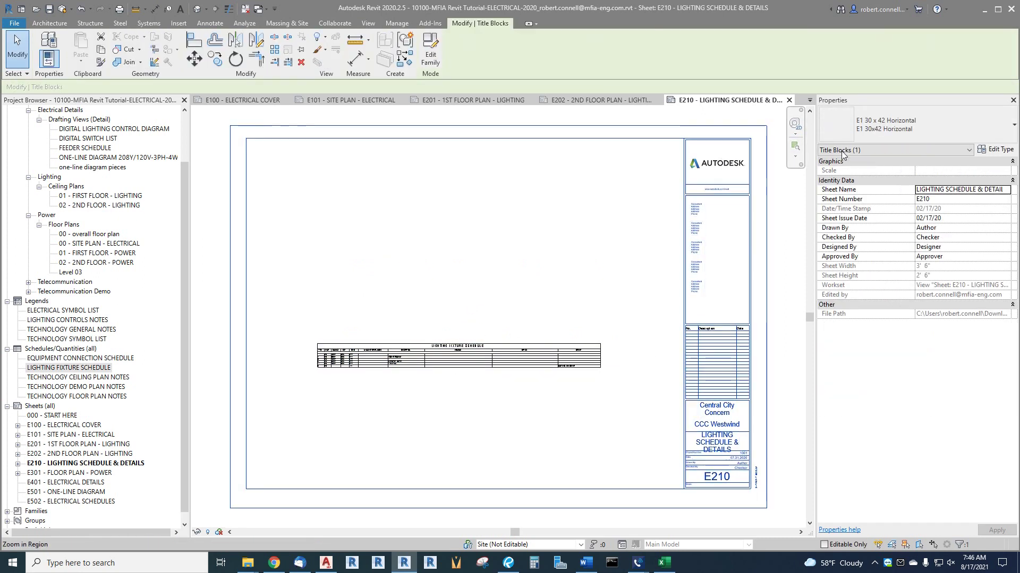
{"action": "left_click", "coordinate": [904, 128]}
{"action": "left_click", "coordinate": [878, 204]}
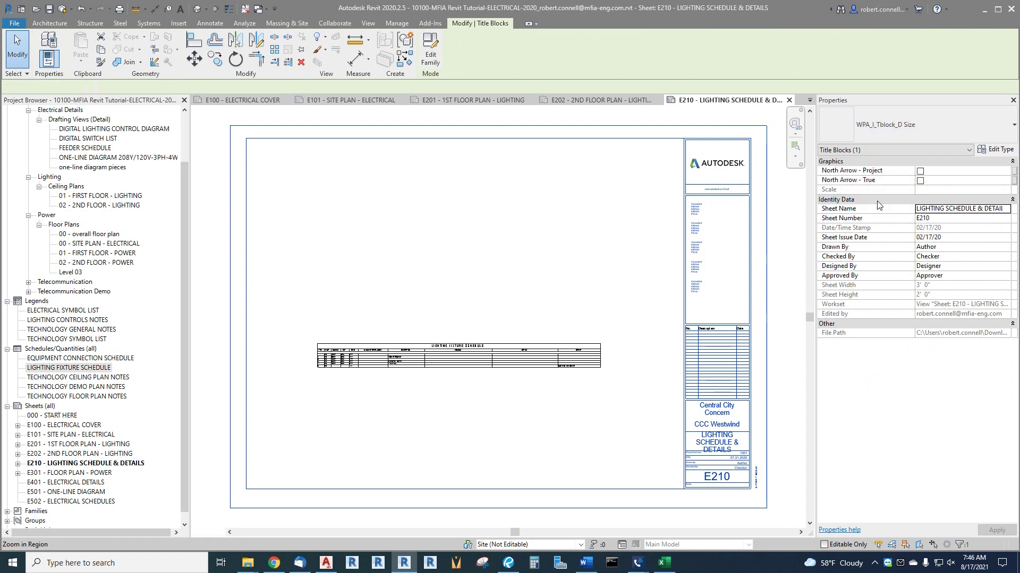
{"action": "left_click", "coordinate": [579, 318]}
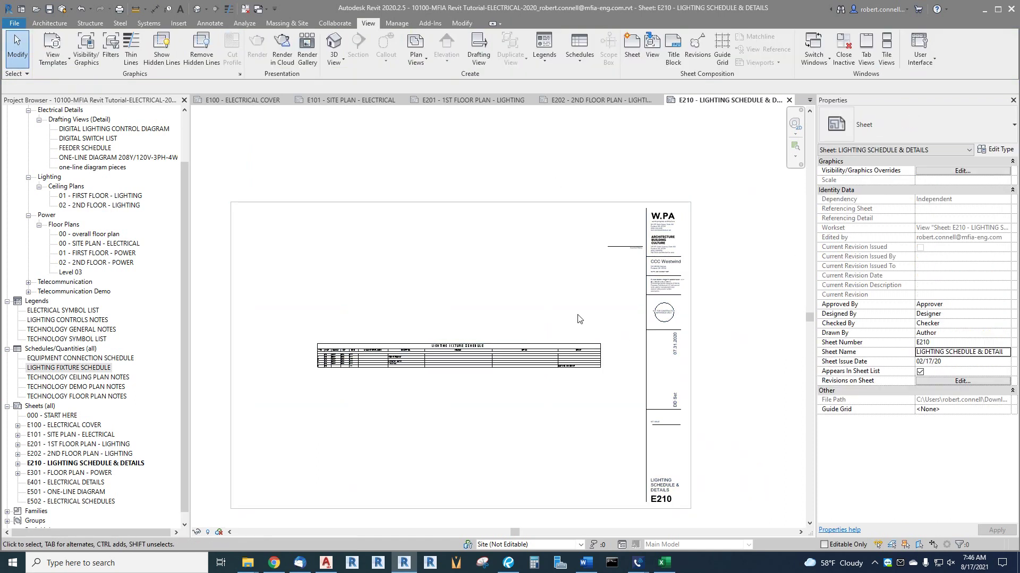
Move the Lighting Fixture Schedule up to the top of sheet E210.
{"action": "scroll", "coordinate": [287, 370], "scroll_direction": "up", "scroll_amount": 5}
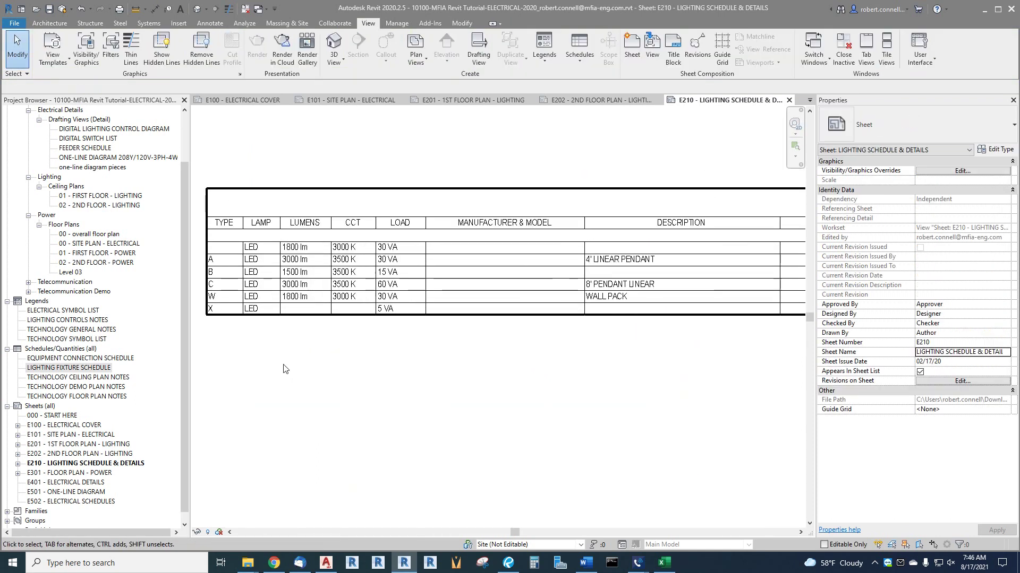
{"action": "scroll", "coordinate": [403, 271], "scroll_direction": "down", "scroll_amount": 2}
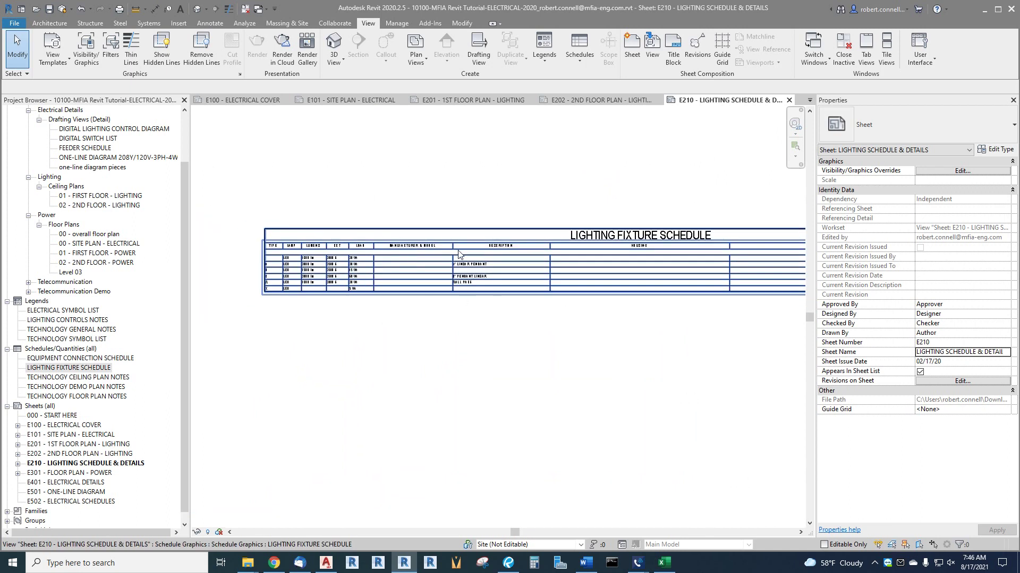
{"action": "scroll", "coordinate": [353, 274], "scroll_direction": "up", "scroll_amount": 4}
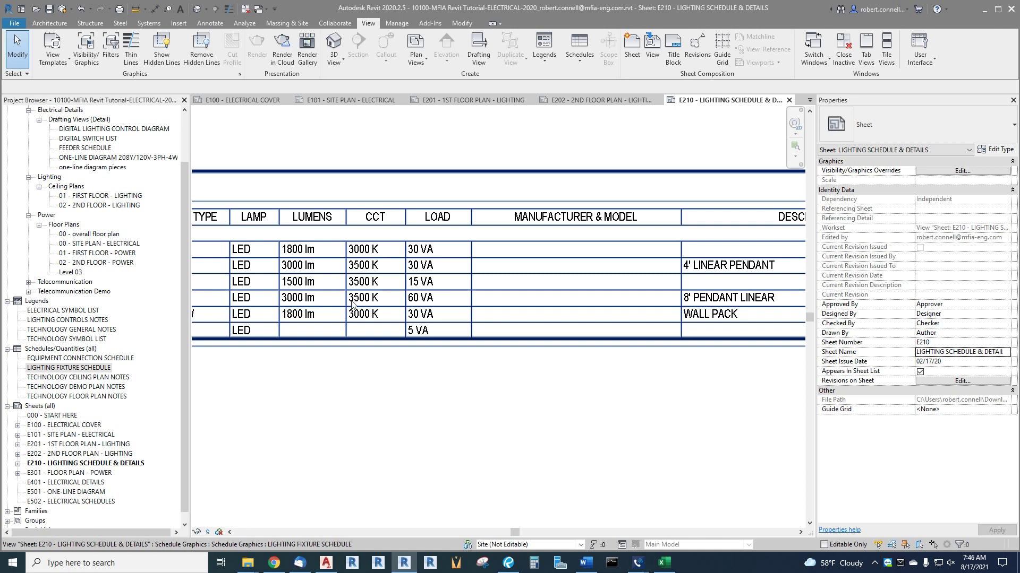
{"action": "scroll", "coordinate": [350, 290], "scroll_direction": "down", "scroll_amount": 2}
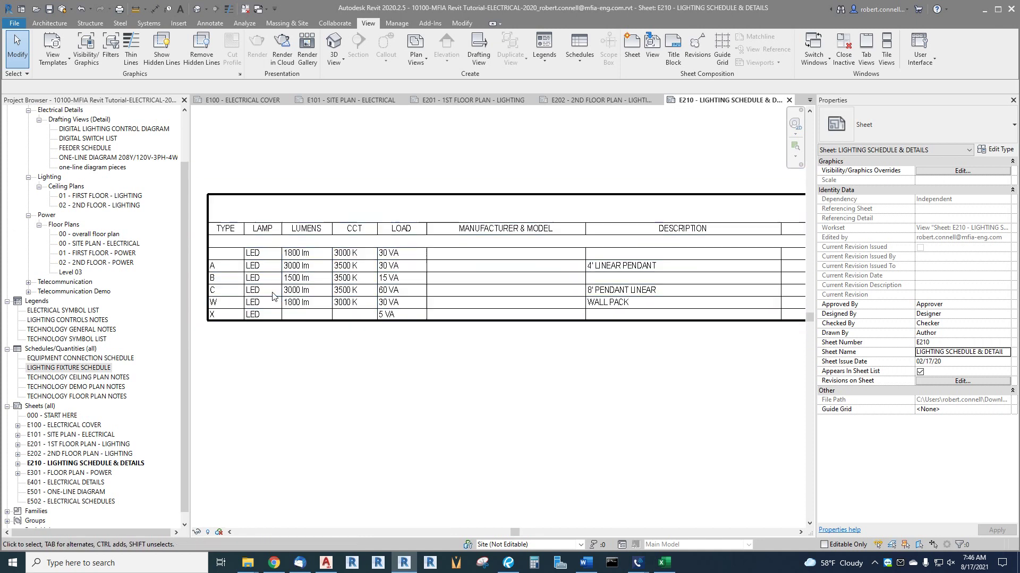
{"action": "scroll", "coordinate": [532, 260], "scroll_direction": "down", "scroll_amount": 1}
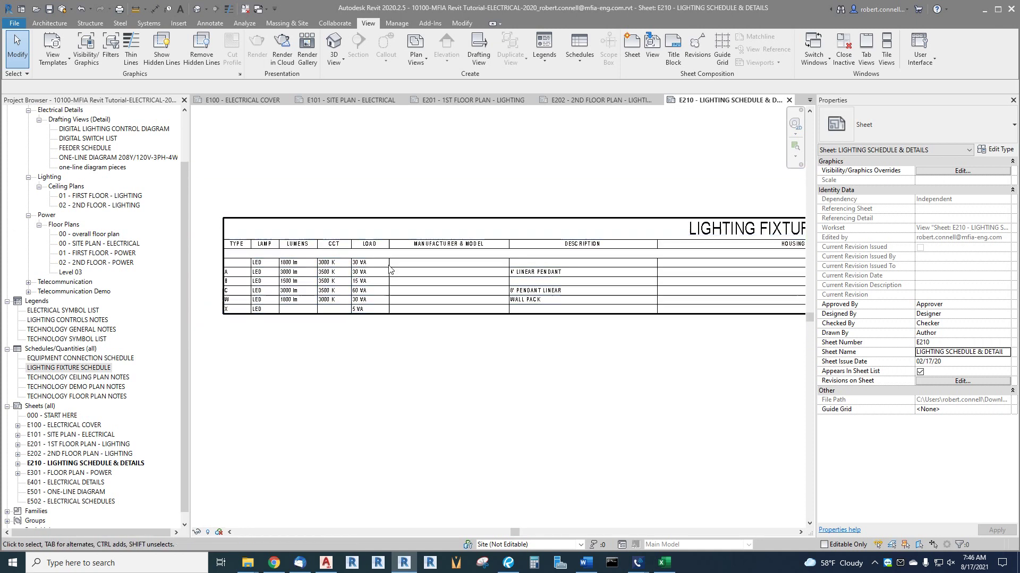
{"action": "scroll", "coordinate": [438, 296], "scroll_direction": "down", "scroll_amount": 2}
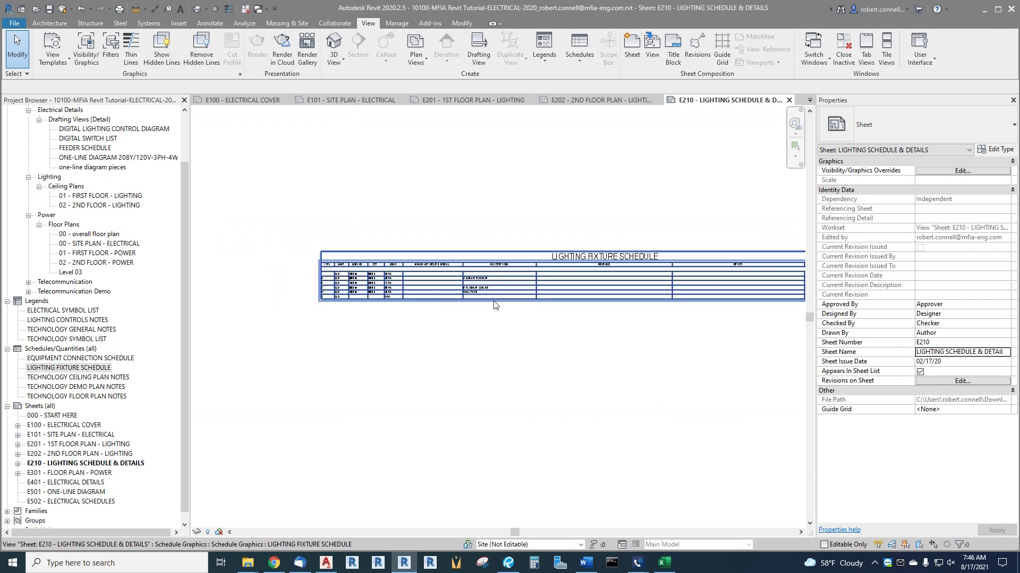
{"action": "scroll", "coordinate": [495, 287], "scroll_direction": "up", "scroll_amount": 2}
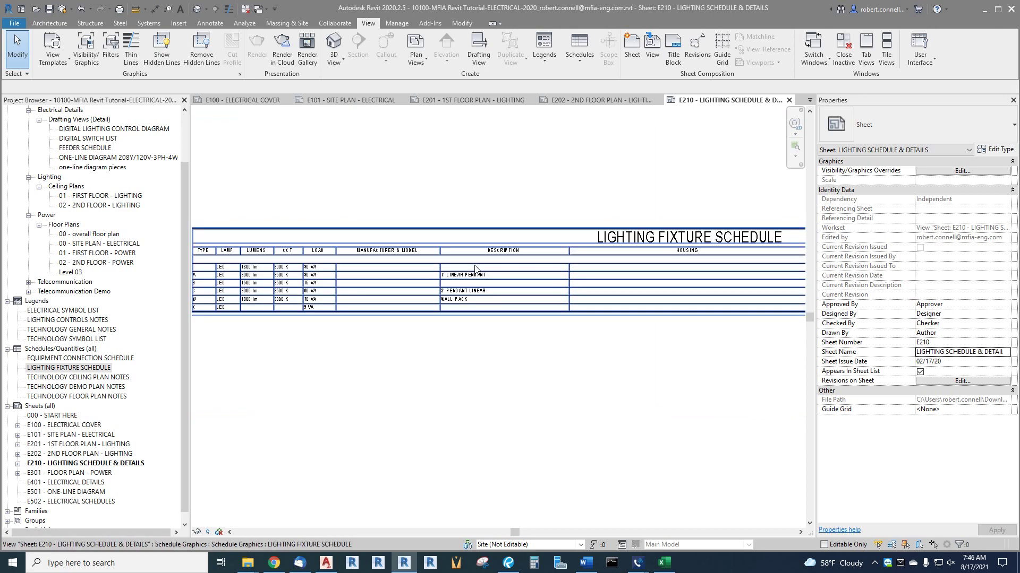
{"action": "scroll", "coordinate": [456, 284], "scroll_direction": "down", "scroll_amount": 2}
{"action": "scroll", "coordinate": [486, 266], "scroll_direction": "down", "scroll_amount": 3}
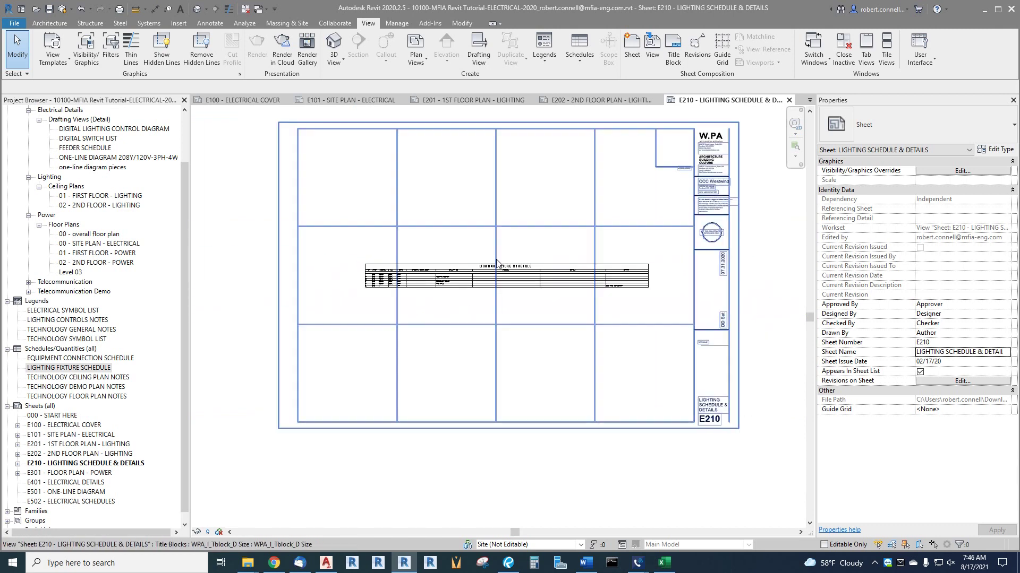
{"action": "left_click_drag", "start_coordinate": [510, 268], "coordinate": [505, 155]}
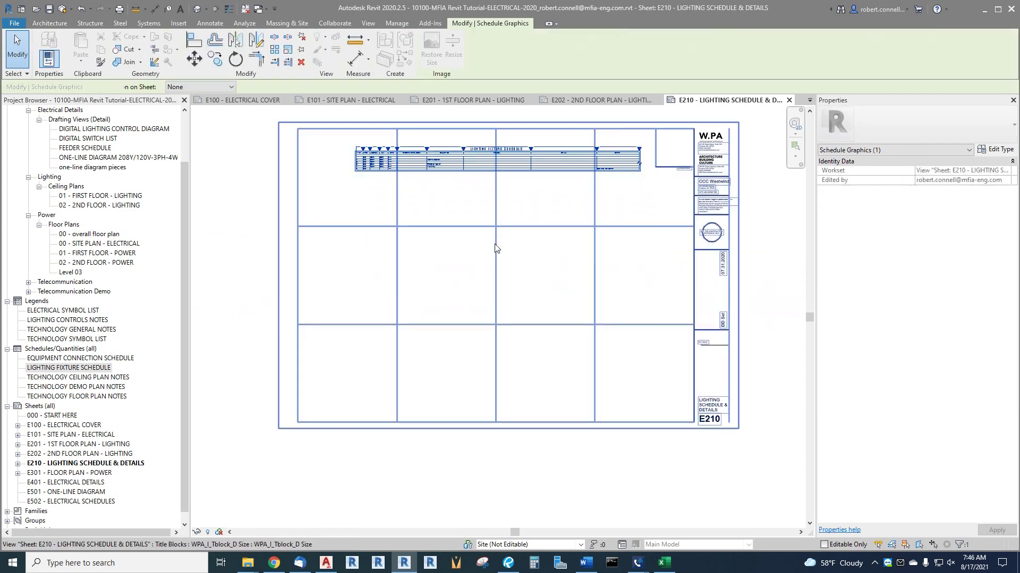
{"action": "left_click", "coordinate": [499, 266]}
Narrow the schedule's Optics column, then deselect the schedule.
{"action": "scroll", "coordinate": [520, 181], "scroll_direction": "up", "scroll_amount": 2}
{"action": "scroll", "coordinate": [520, 180], "scroll_direction": "down", "scroll_amount": 3}
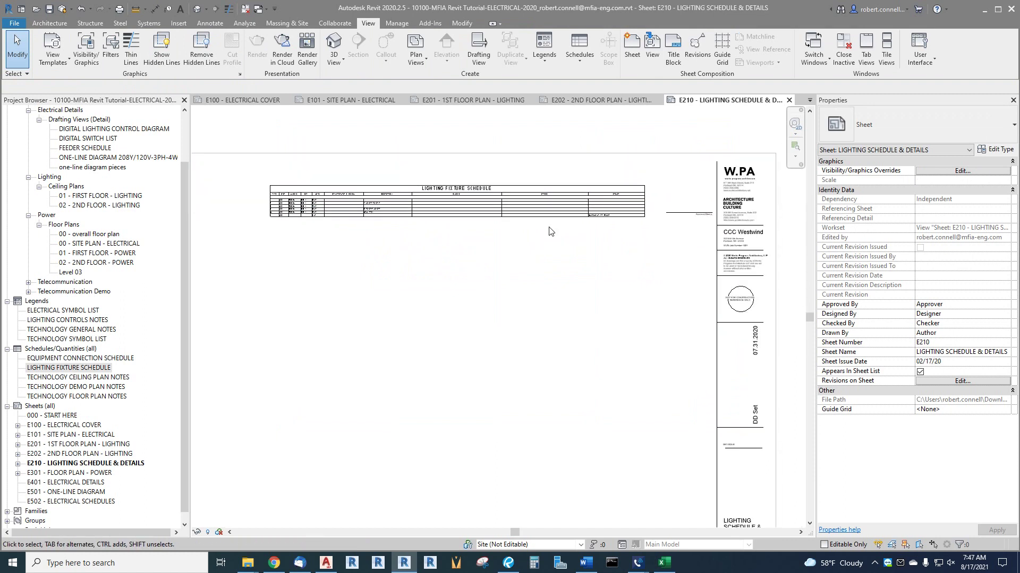
{"action": "scroll", "coordinate": [555, 198], "scroll_direction": "up", "scroll_amount": 5}
{"action": "left_click", "coordinate": [556, 199]}
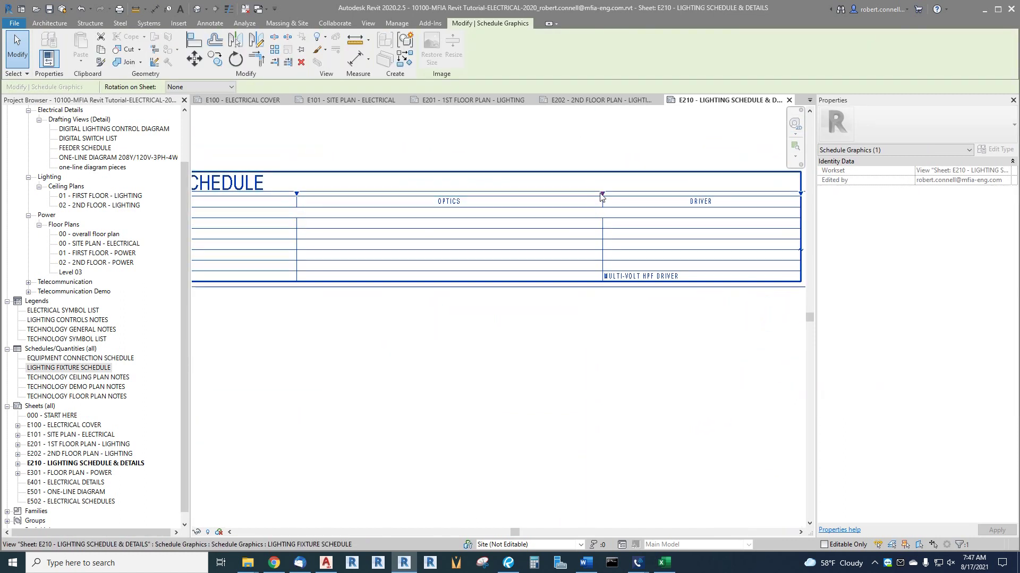
{"action": "left_click_drag", "start_coordinate": [603, 198], "coordinate": [538, 206]}
{"action": "scroll", "coordinate": [654, 243], "scroll_direction": "down", "scroll_amount": 3}
{"action": "scroll", "coordinate": [653, 243], "scroll_direction": "up", "scroll_amount": 3}
{"action": "scroll", "coordinate": [721, 265], "scroll_direction": "down", "scroll_amount": 1}
{"action": "scroll", "coordinate": [478, 250], "scroll_direction": "down", "scroll_amount": 2}
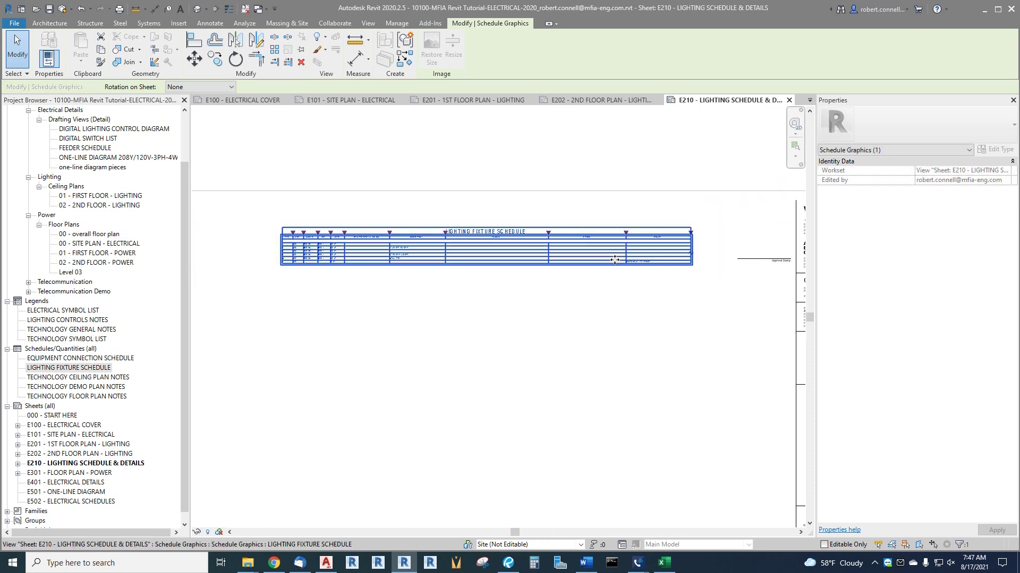
{"action": "scroll", "coordinate": [384, 244], "scroll_direction": "up", "scroll_amount": 3}
{"action": "scroll", "coordinate": [400, 253], "scroll_direction": "up", "scroll_amount": 2}
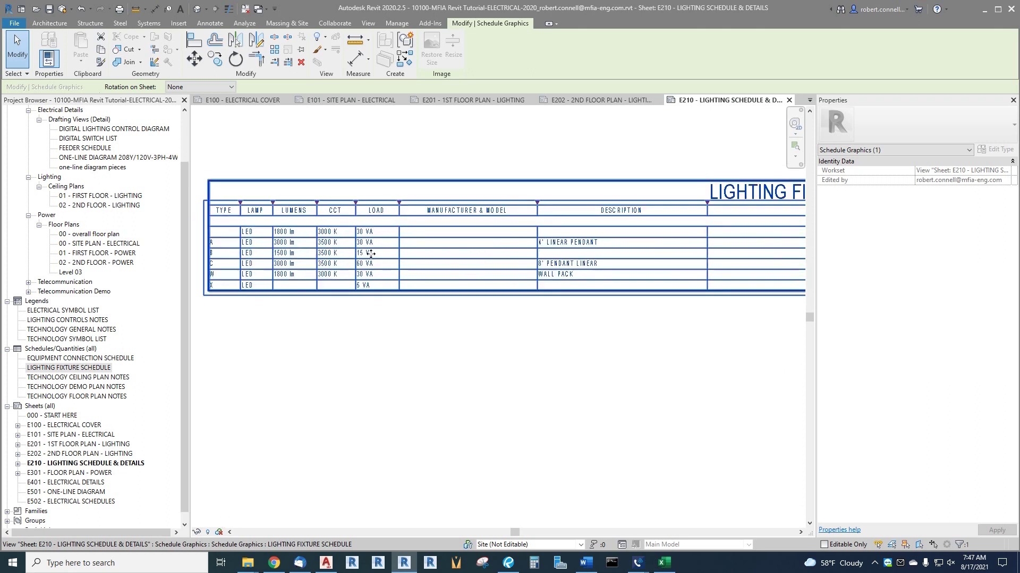
{"action": "scroll", "coordinate": [373, 248], "scroll_direction": "down", "scroll_amount": 2}
{"action": "key", "text": "Escape"}
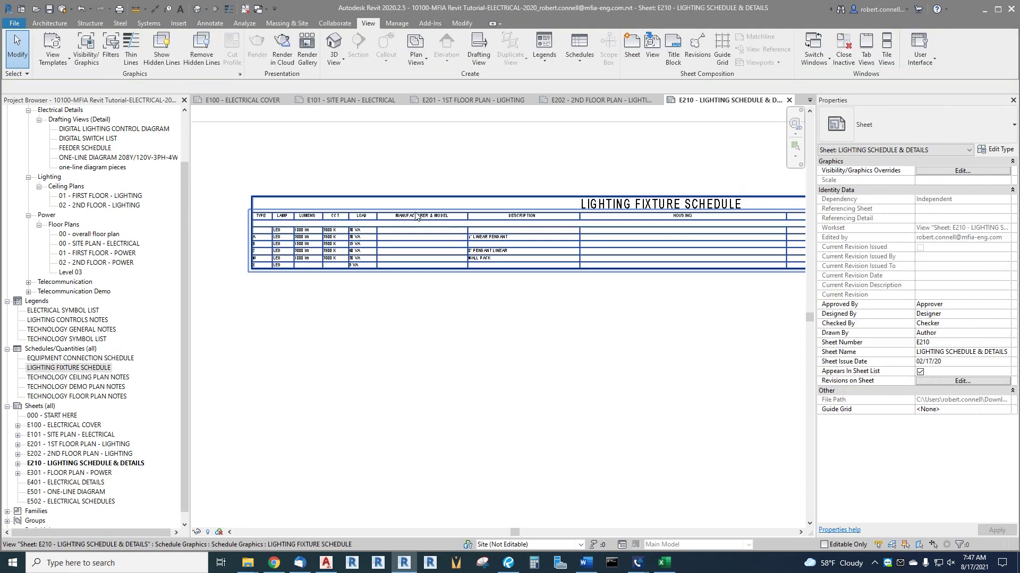
{"action": "scroll", "coordinate": [439, 225], "scroll_direction": "up", "scroll_amount": 3}
{"action": "scroll", "coordinate": [392, 235], "scroll_direction": "down", "scroll_amount": 4}
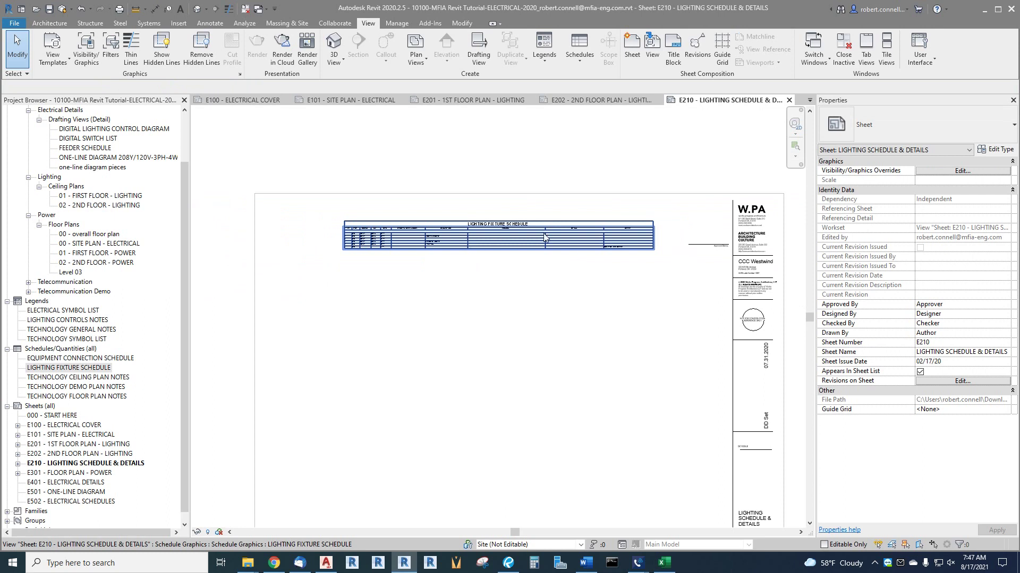
{"action": "scroll", "coordinate": [481, 268], "scroll_direction": "down", "scroll_amount": 1}
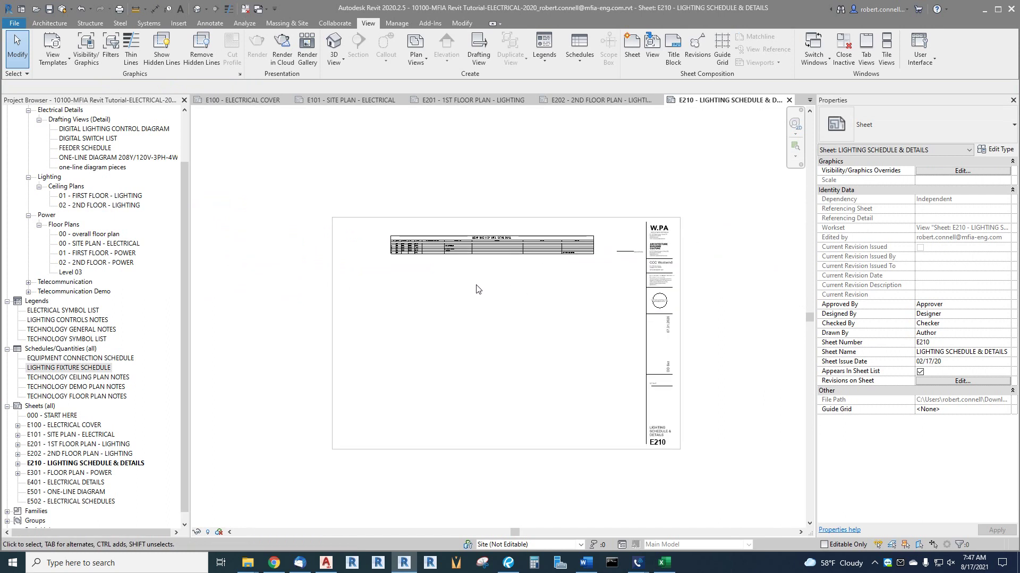
{"action": "scroll", "coordinate": [281, 245], "scroll_direction": "up", "scroll_amount": 1}
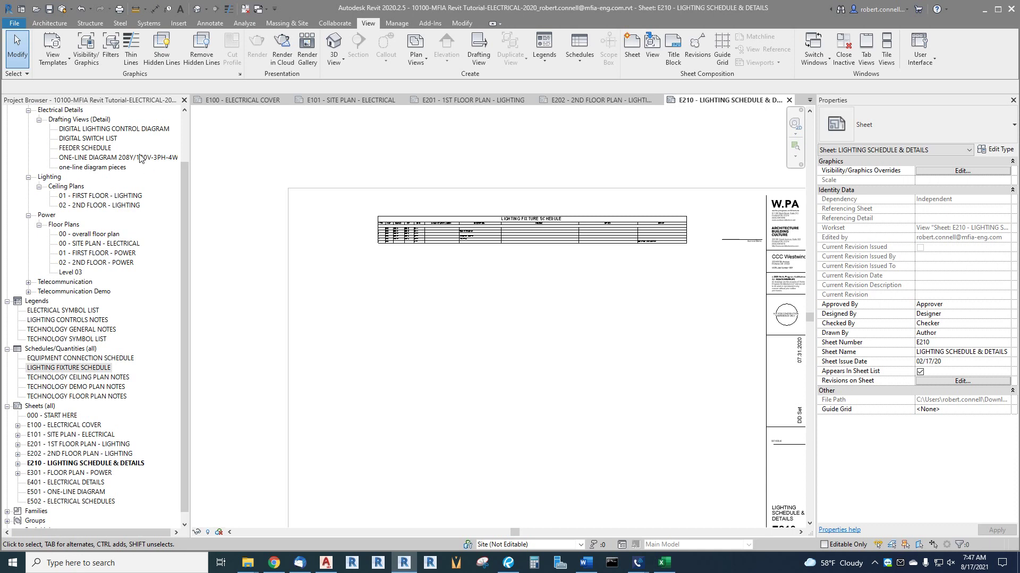
Drop the DIGITAL LIGHTING CONTROL DIAGRAM view at 12" = 1'-0" below E210's schedule.
{"action": "left_click_drag", "start_coordinate": [103, 132], "coordinate": [544, 343]}
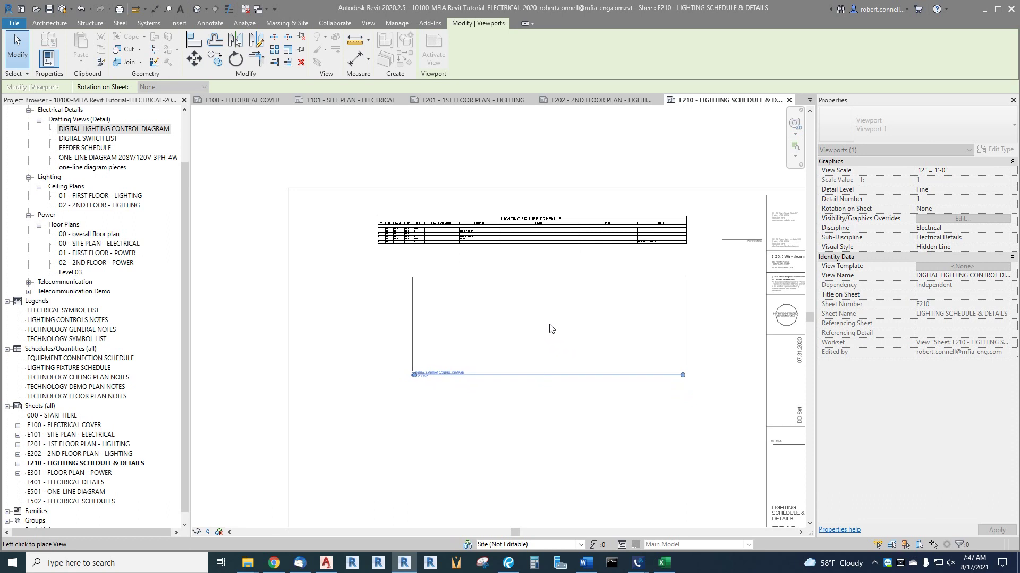
{"action": "left_click", "coordinate": [550, 327]}
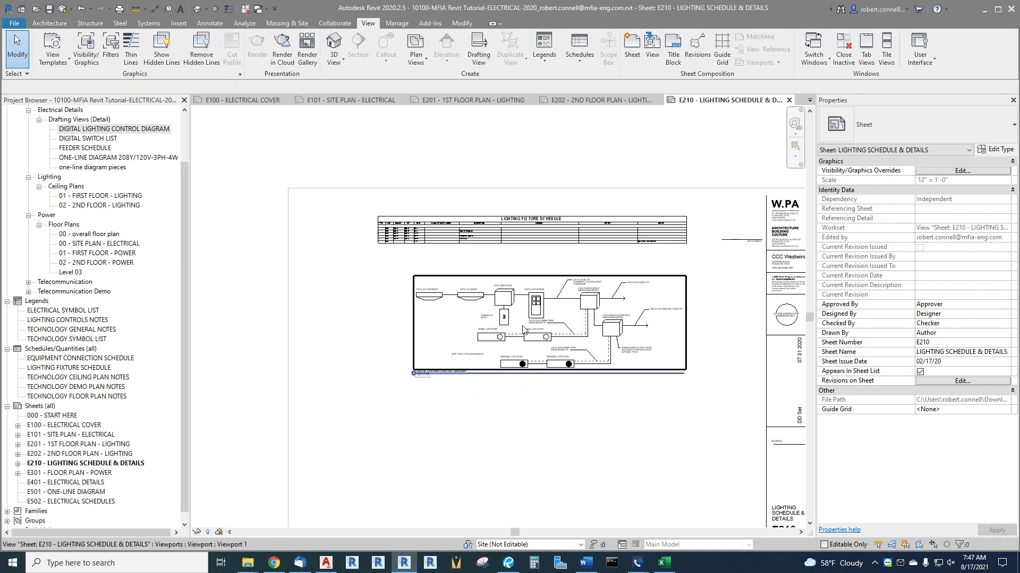
{"action": "scroll", "coordinate": [523, 329], "scroll_direction": "up", "scroll_amount": 2}
{"action": "scroll", "coordinate": [489, 299], "scroll_direction": "up", "scroll_amount": 2}
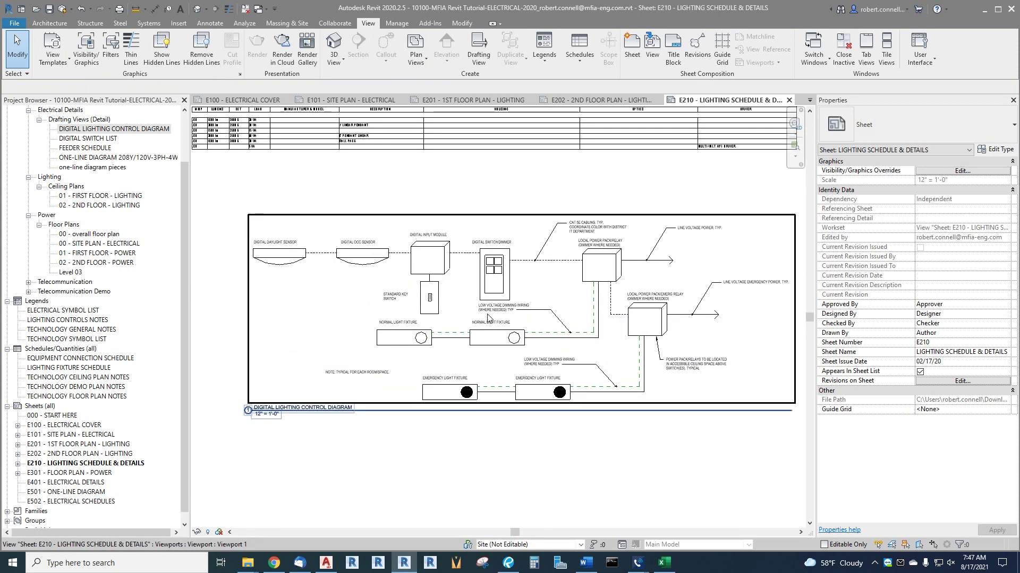
{"action": "middle_click_drag", "start_coordinate": [488, 318], "coordinate": [518, 320]}
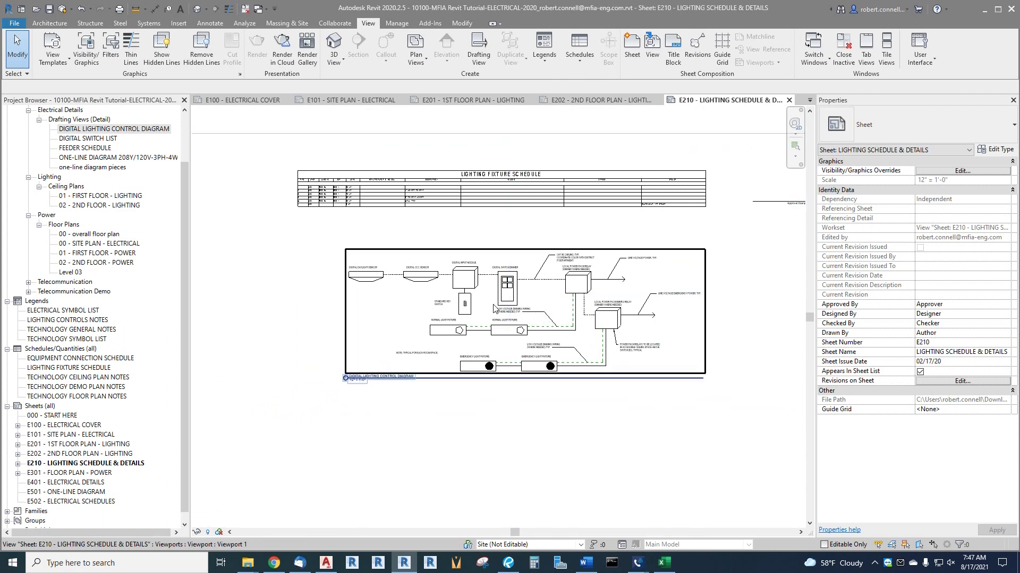
{"action": "scroll", "coordinate": [483, 318], "scroll_direction": "up", "scroll_amount": 1}
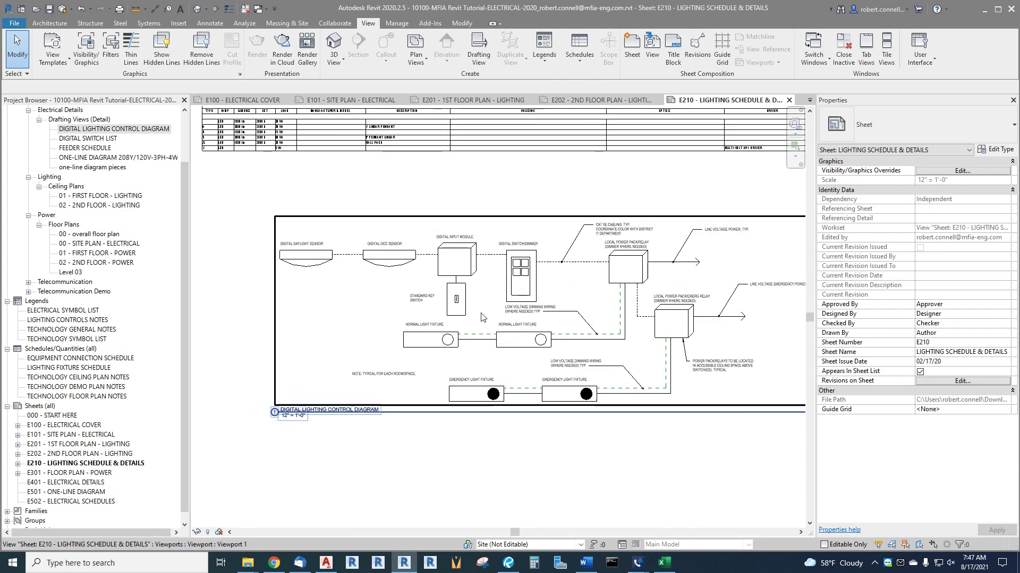
{"action": "scroll", "coordinate": [340, 393], "scroll_direction": "up", "scroll_amount": 1}
{"action": "scroll", "coordinate": [296, 418], "scroll_direction": "down", "scroll_amount": 2}
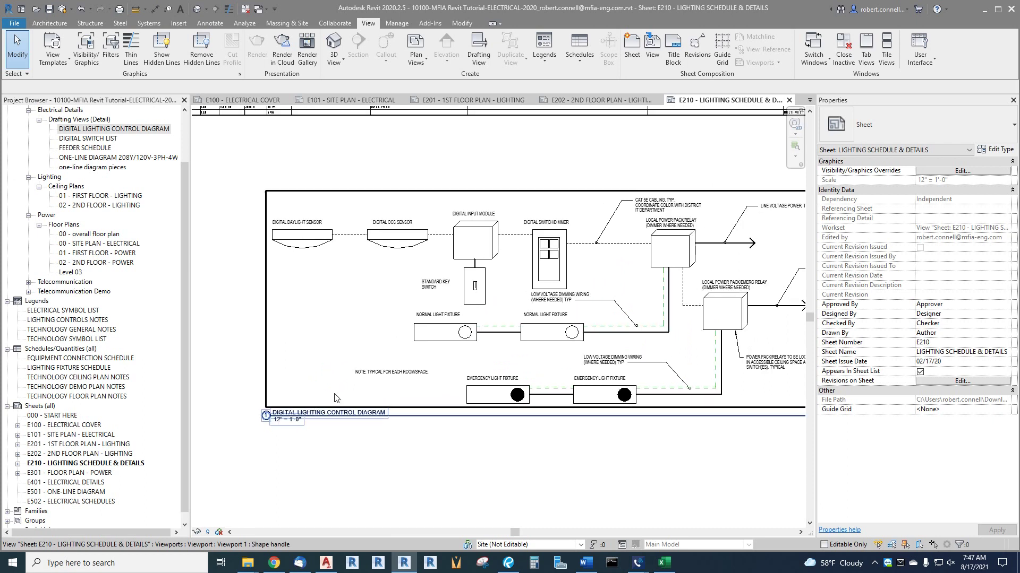
{"action": "scroll", "coordinate": [494, 324], "scroll_direction": "down", "scroll_amount": 1}
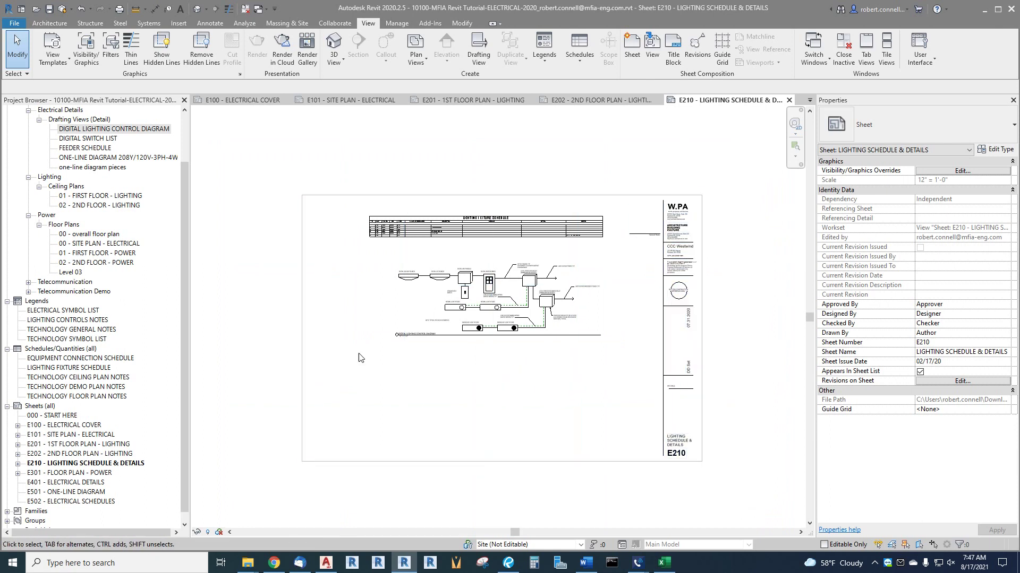
{"action": "scroll", "coordinate": [97, 367], "scroll_direction": "down", "scroll_amount": 1}
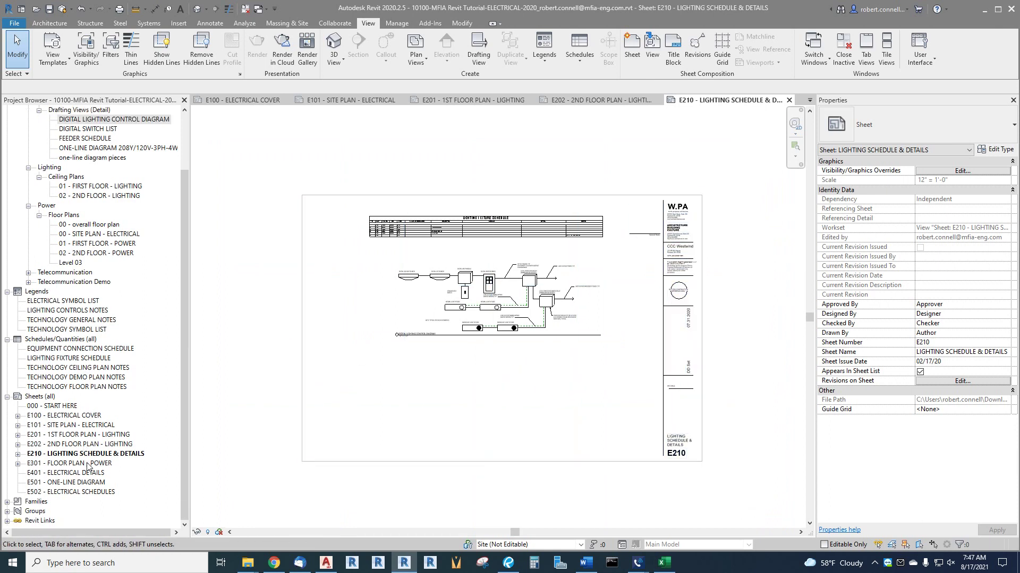
Open sheet E301 - FLOOR PLAN - POWER and switch its title block to WPA_I_Tblock_D Size.
{"action": "left_click", "coordinate": [76, 465]}
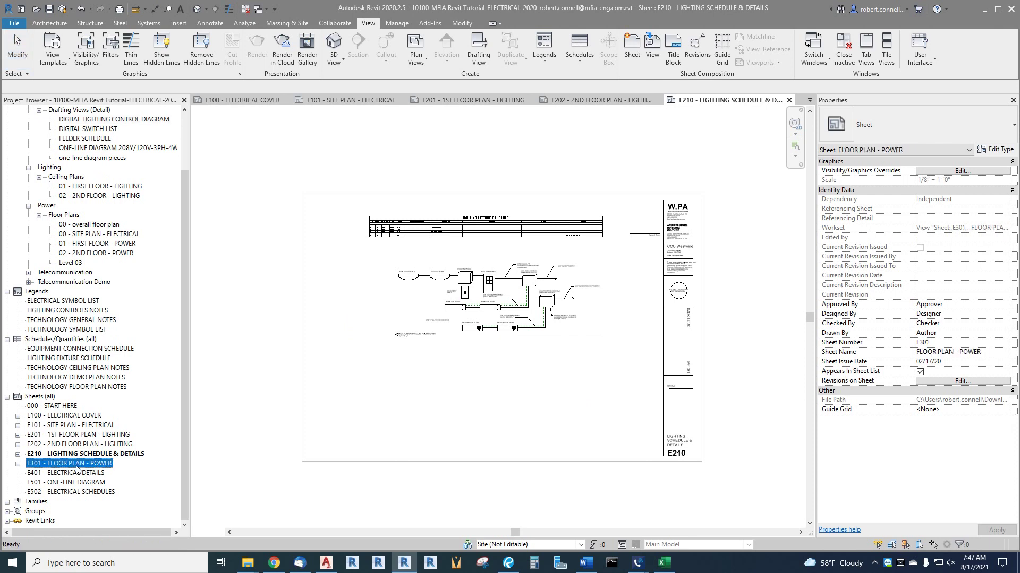
{"action": "double_click", "coordinate": [77, 465]}
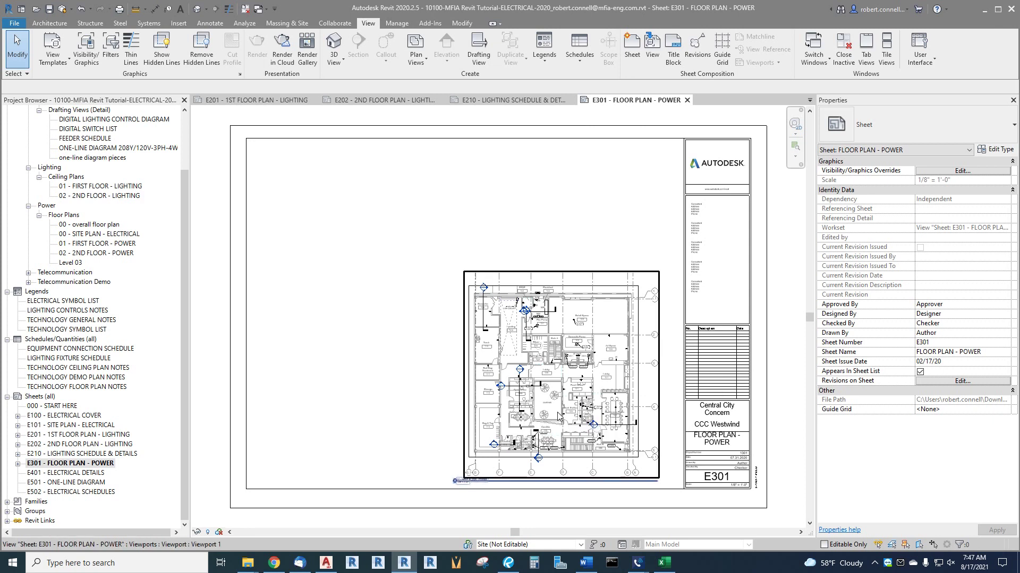
{"action": "left_click", "coordinate": [713, 166]}
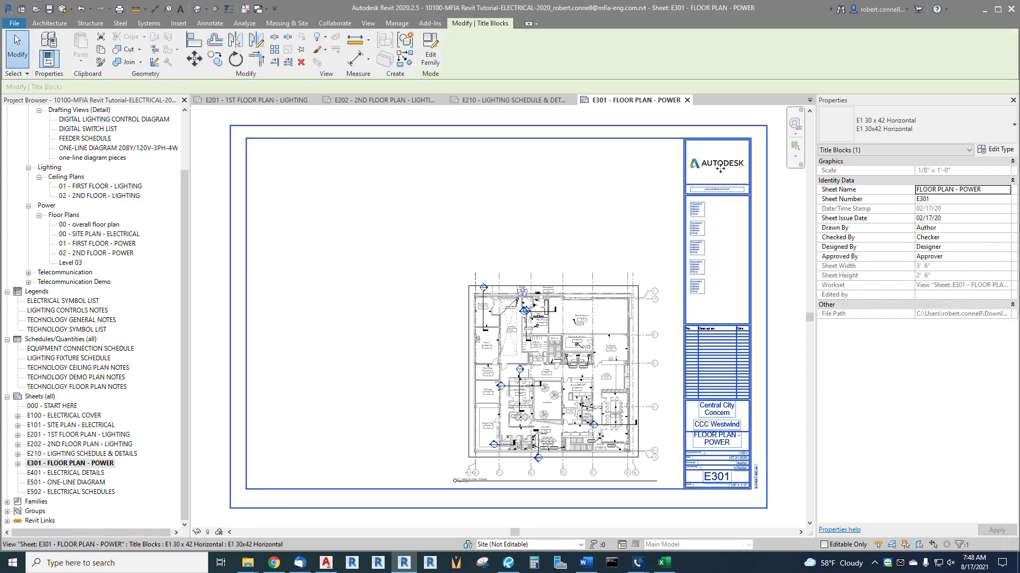
{"action": "left_click", "coordinate": [909, 125]}
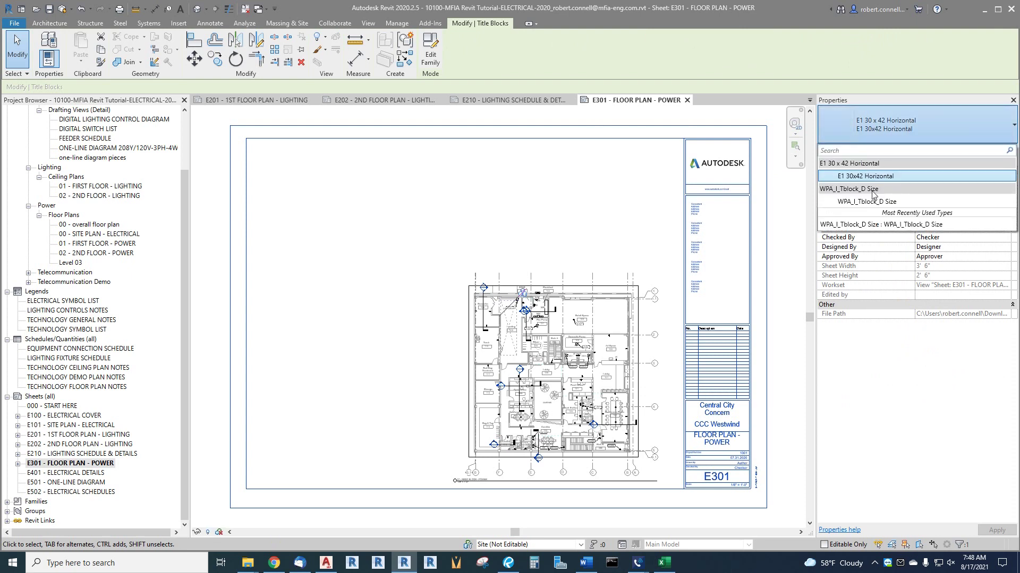
{"action": "left_click", "coordinate": [869, 207]}
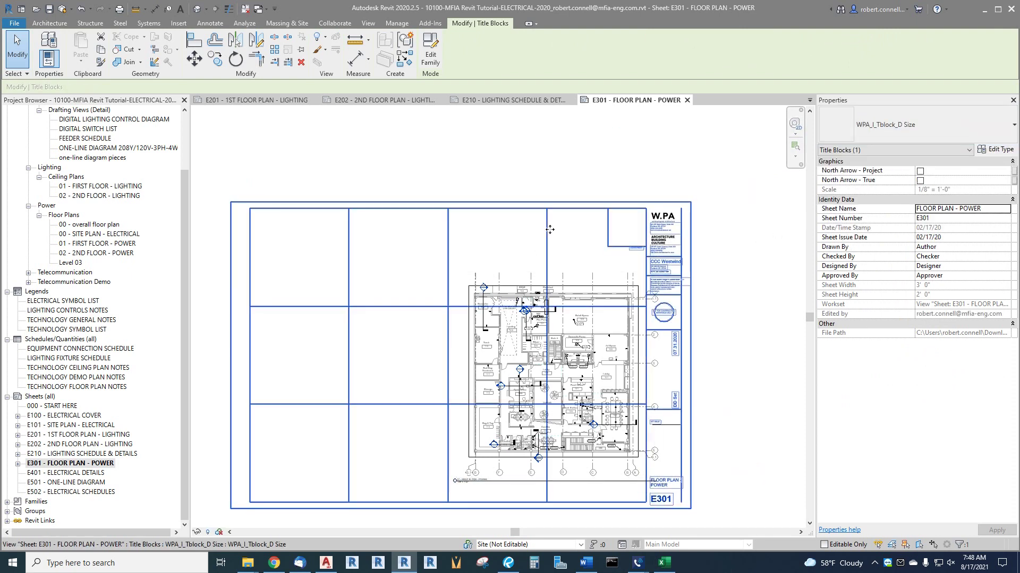
Move the floor plan viewport to fit inside the new title block.
{"action": "scroll", "coordinate": [540, 376], "scroll_direction": "up", "scroll_amount": 2}
{"action": "left_click", "coordinate": [606, 313]}
{"action": "left_click_drag", "start_coordinate": [605, 314], "coordinate": [536, 327]}
Shift the E301 floor plan viewport's title to the right.
{"action": "key", "text": "Escape"}
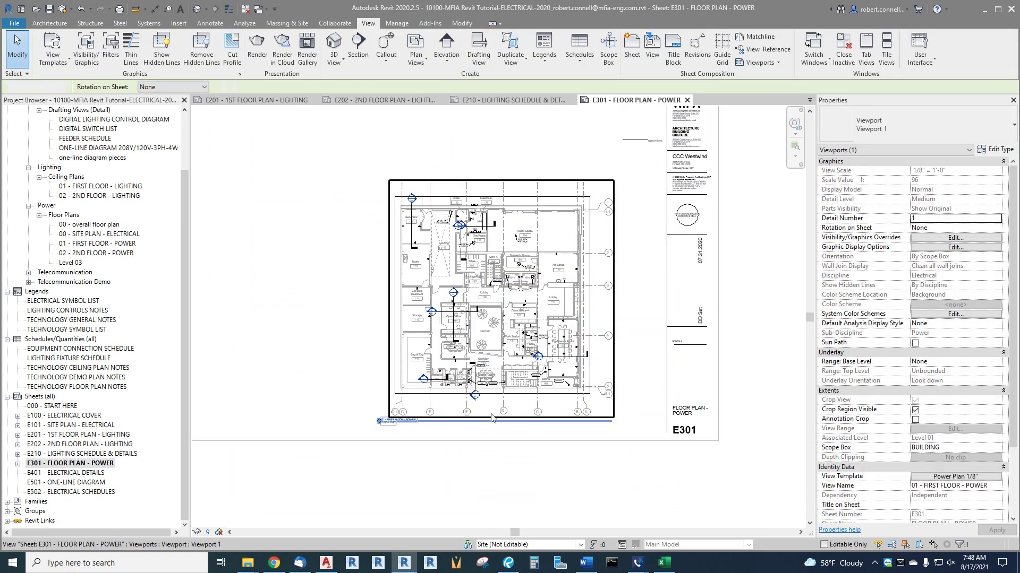
{"action": "scroll", "coordinate": [518, 428], "scroll_direction": "up", "scroll_amount": 5}
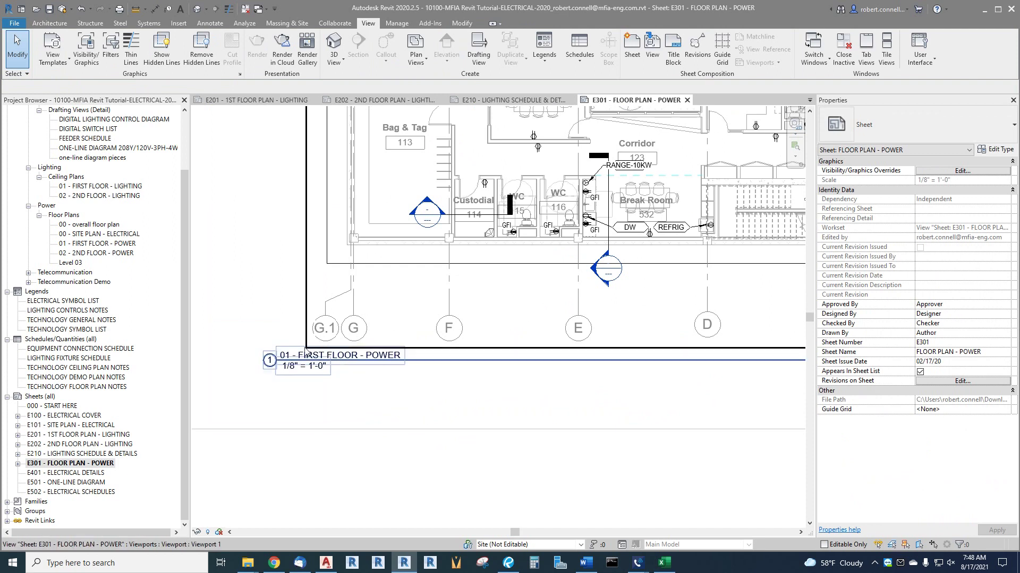
{"action": "left_click", "coordinate": [375, 275]}
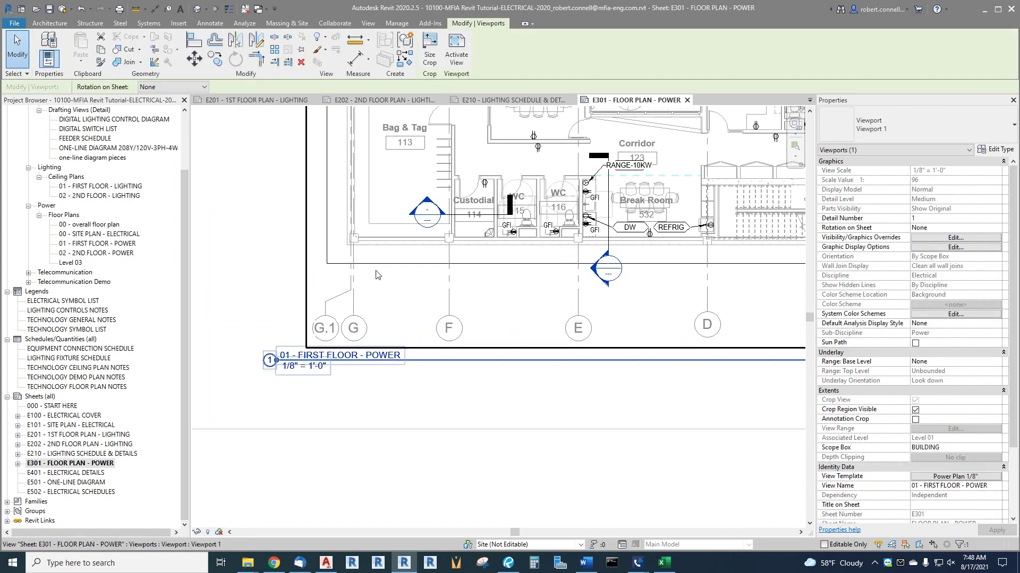
{"action": "left_click_drag", "start_coordinate": [285, 368], "coordinate": [325, 368]}
{"action": "key", "text": "Escape"}
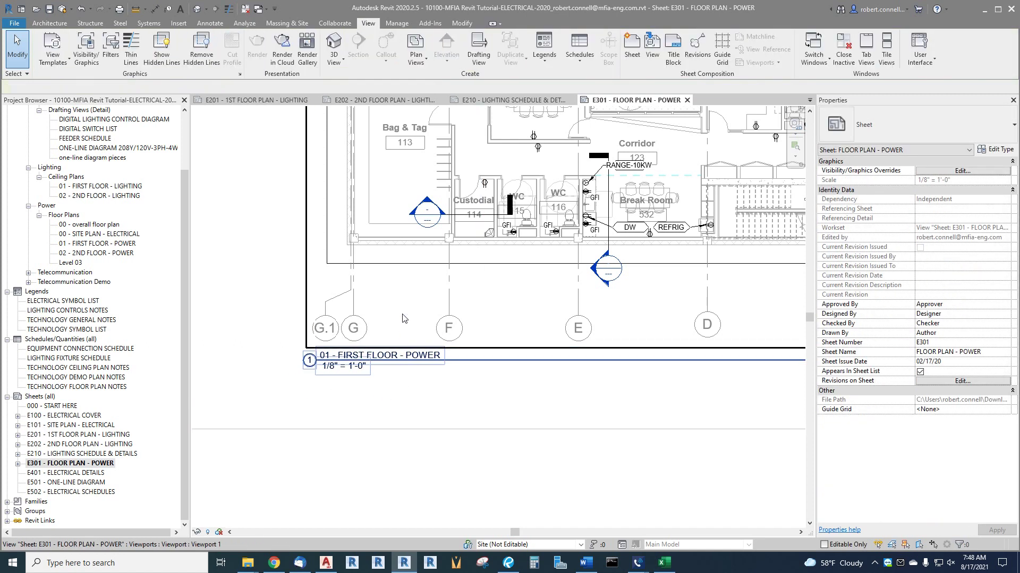
Set the viewport's Title on Sheet to '1ST FLOOR PLAN - POWER' and apply it.
{"action": "left_click", "coordinate": [402, 316]}
{"action": "left_click", "coordinate": [934, 506]}
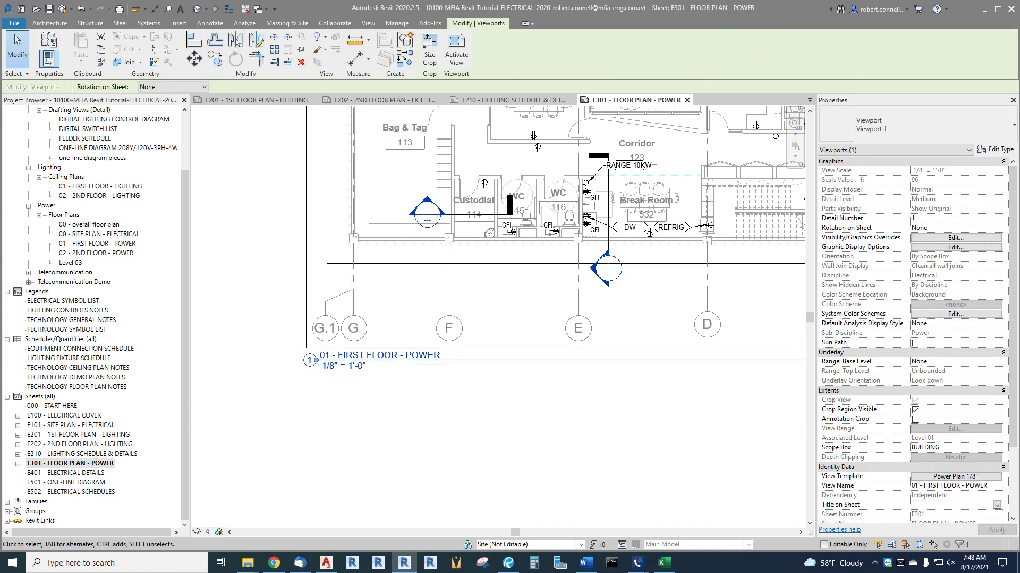
{"action": "type", "text": "1ST"}
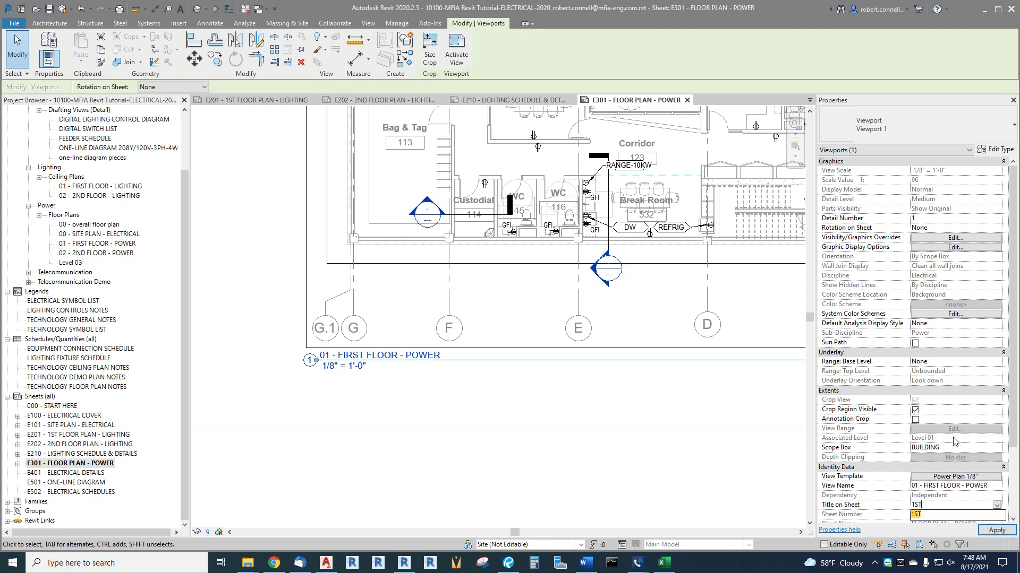
{"action": "type", "text": " FLOOR PLAN - P"}
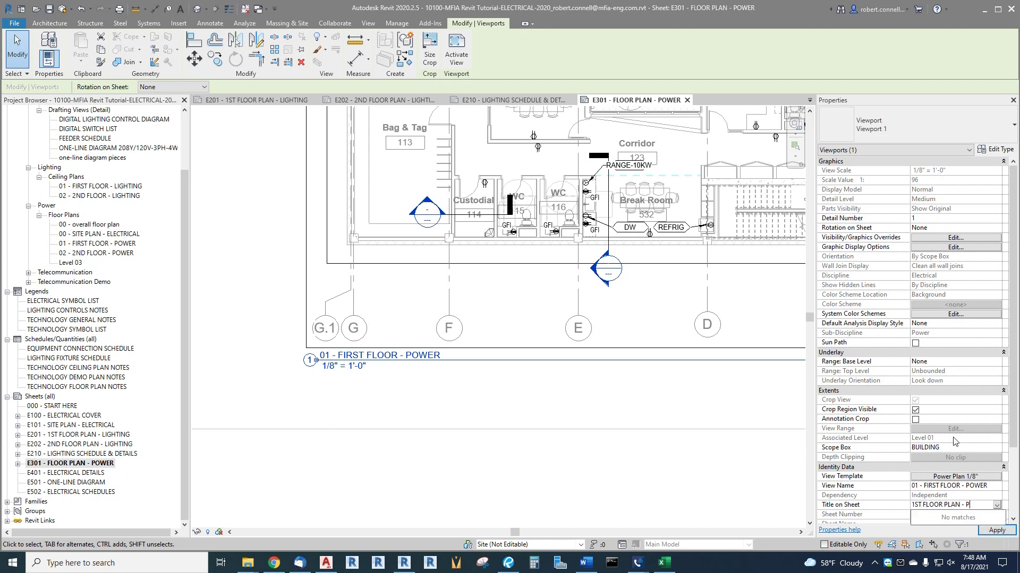
{"action": "type", "text": "OWER"}
{"action": "key", "text": "Return"}
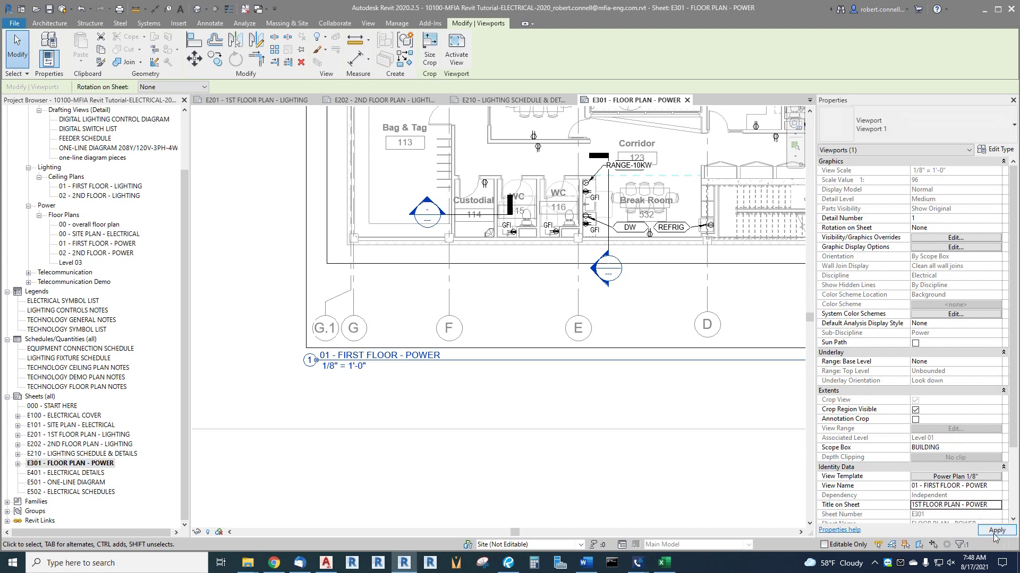
{"action": "left_click", "coordinate": [454, 382]}
Open sheet E501 - ONE-LINE DIAGRAM.
{"action": "scroll", "coordinate": [454, 383], "scroll_direction": "down", "scroll_amount": 5}
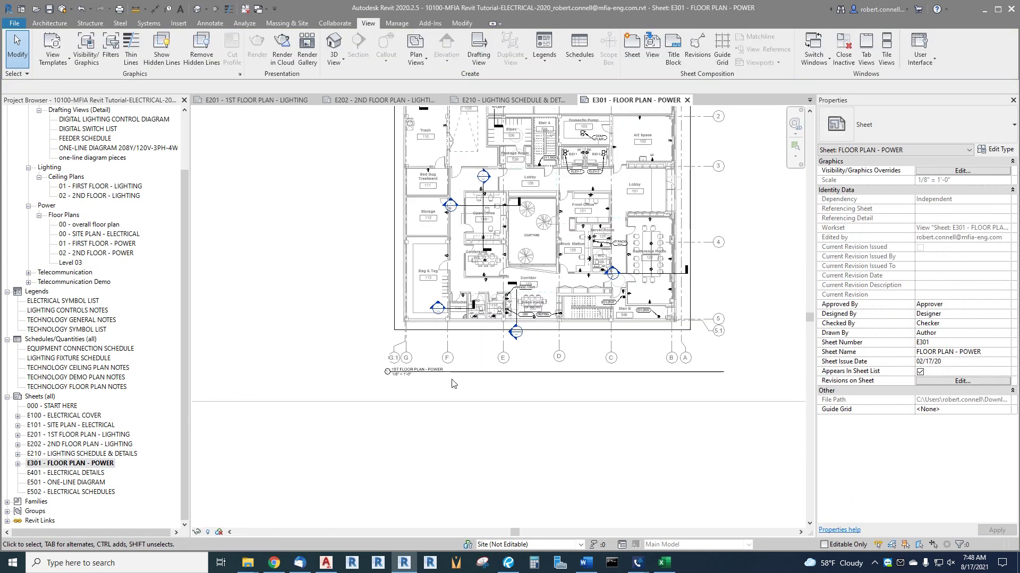
{"action": "scroll", "coordinate": [454, 382], "scroll_direction": "down", "scroll_amount": 2}
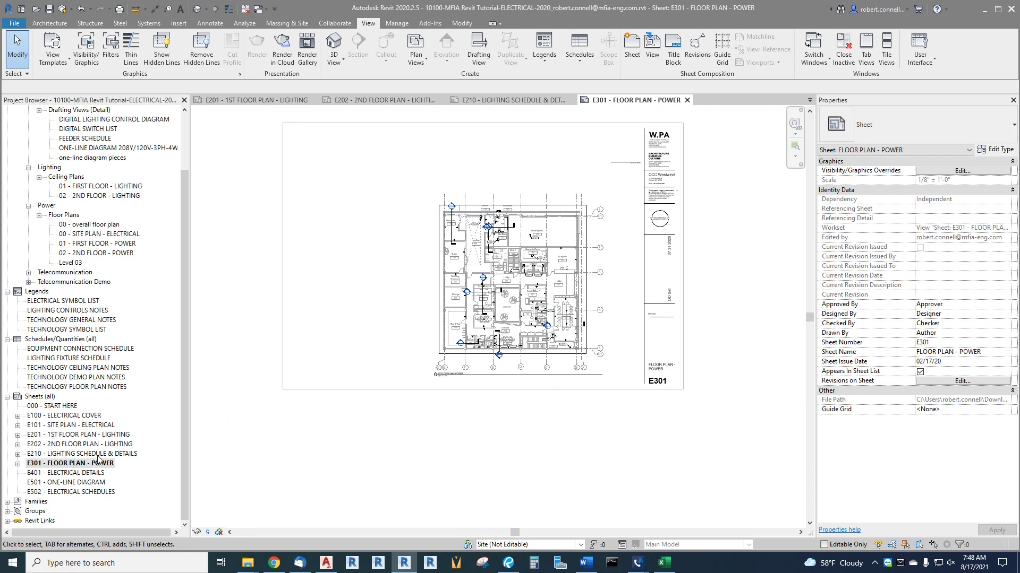
{"action": "double_click", "coordinate": [73, 484]}
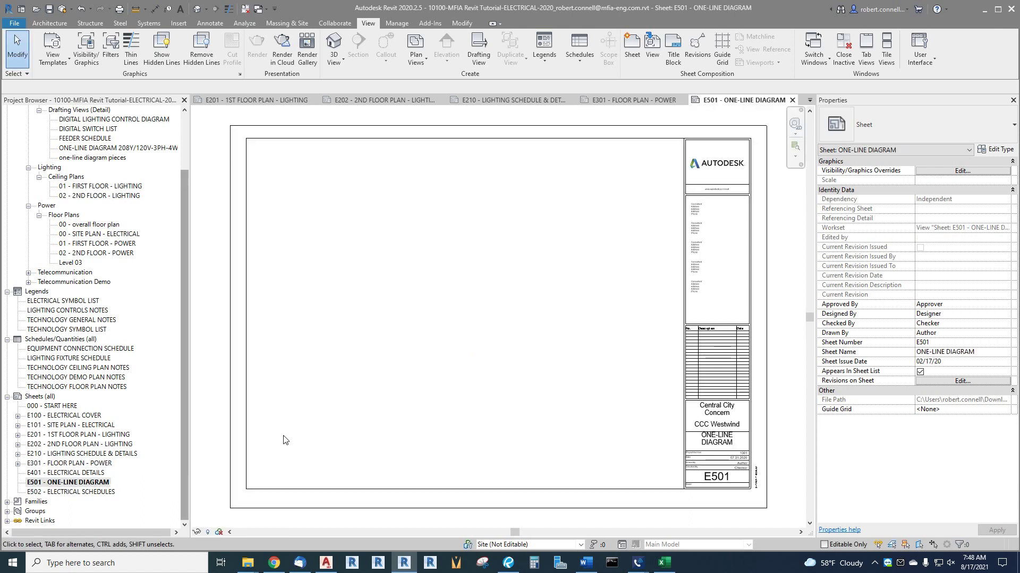
Swap E501's E1 30x42 Horizontal title block for WPA_I_Tblock_D Size.
{"action": "left_click", "coordinate": [684, 258]}
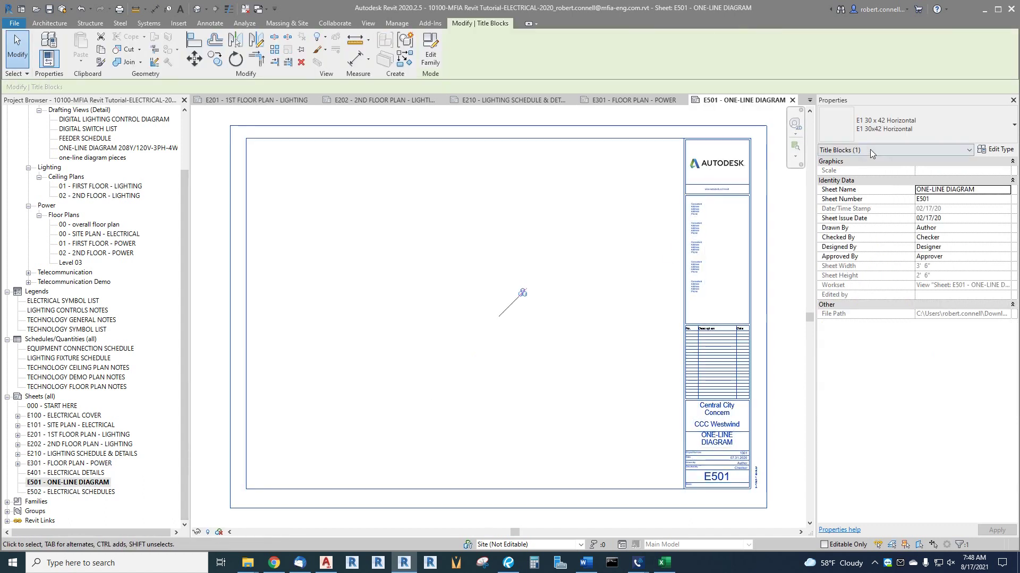
{"action": "left_click", "coordinate": [930, 133]}
{"action": "left_click", "coordinate": [889, 201]}
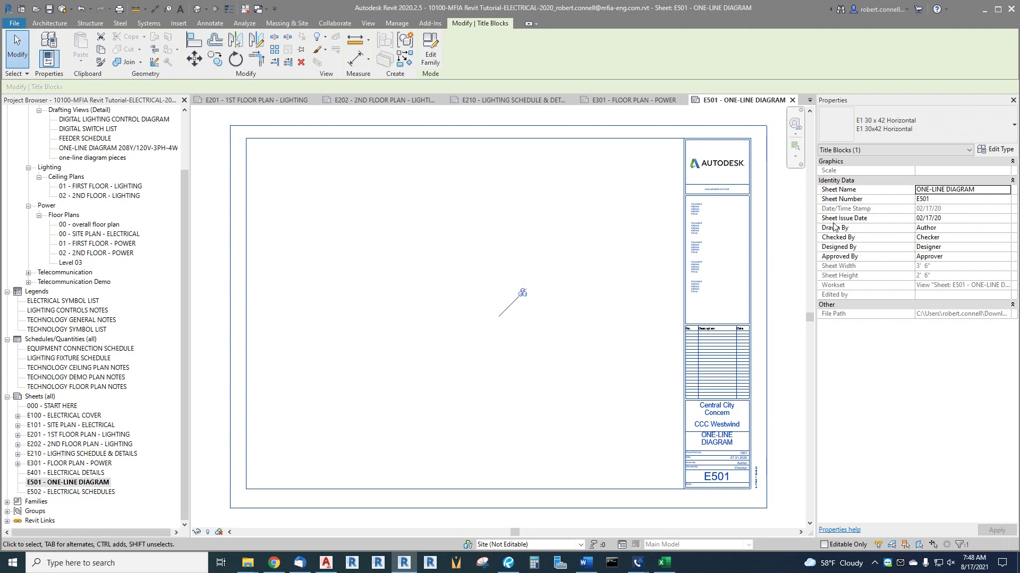
{"action": "left_click", "coordinate": [617, 364]}
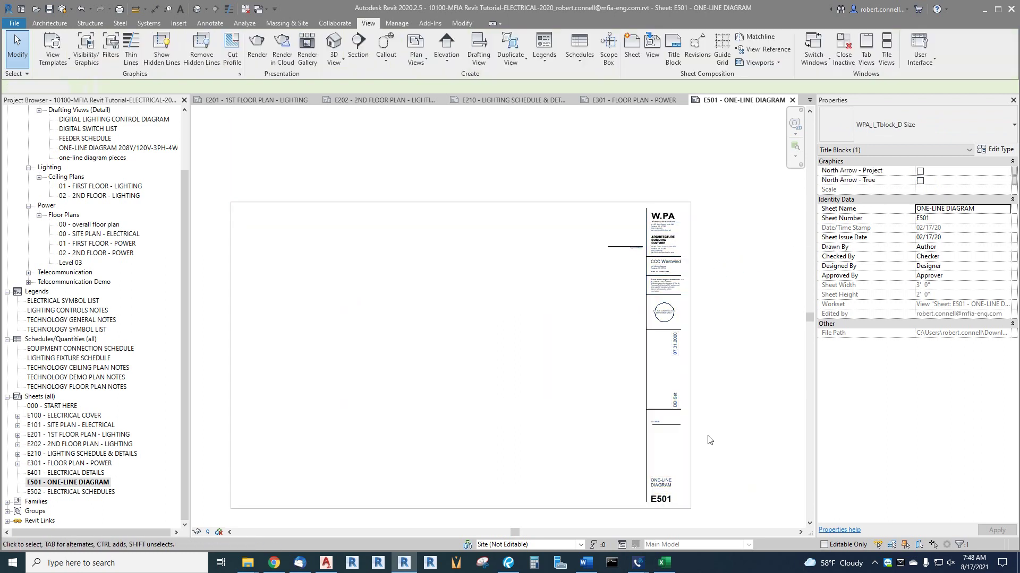
{"action": "scroll", "coordinate": [105, 271], "scroll_direction": "up", "scroll_amount": 2}
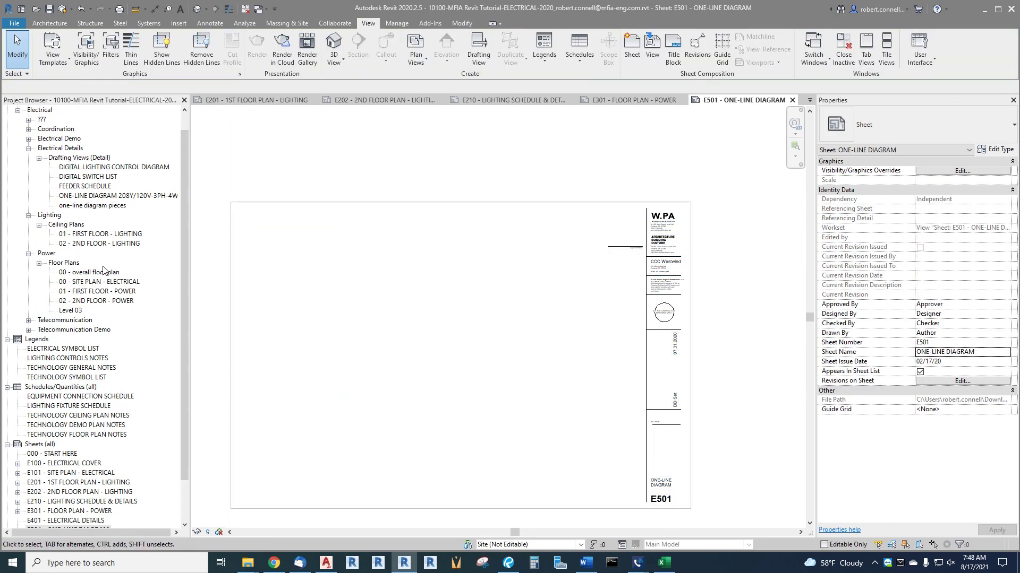
Place the ONE-LINE DIAGRAM 208Y/120V-3PH-4W view near the bottom of sheet E501.
{"action": "left_click", "coordinate": [115, 206]}
{"action": "left_click_drag", "start_coordinate": [115, 210], "coordinate": [440, 375]}
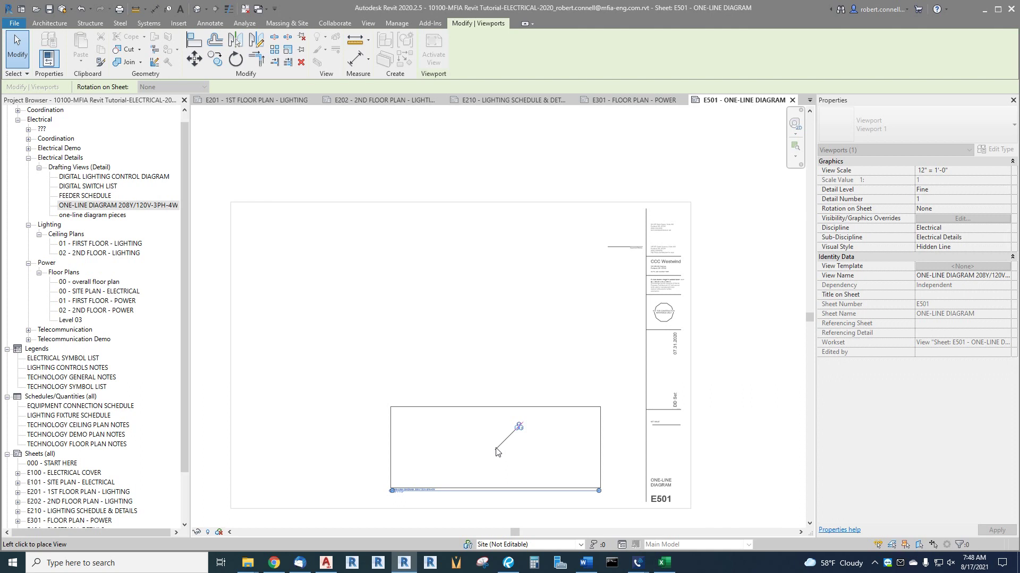
{"action": "left_click", "coordinate": [499, 457]}
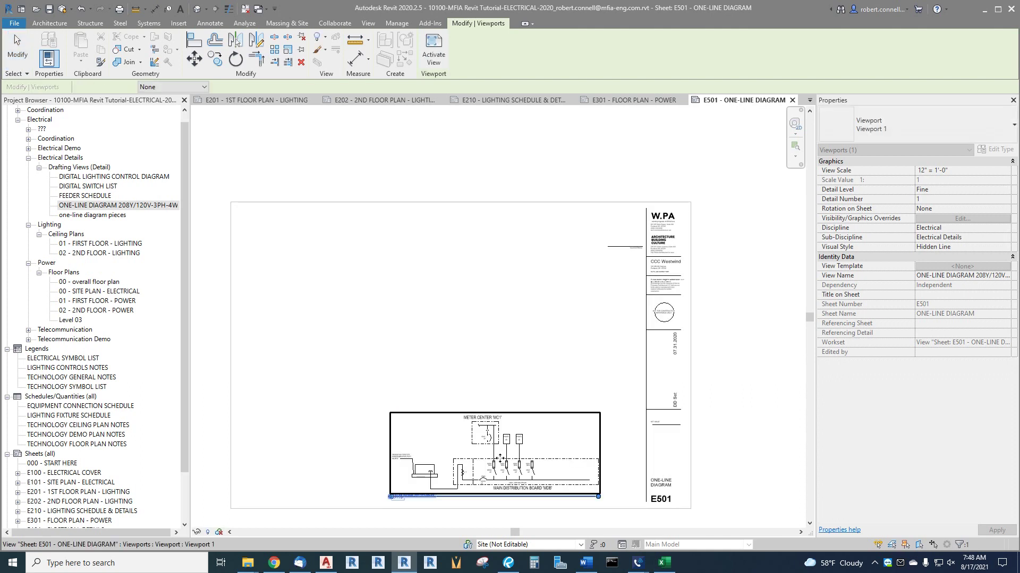
{"action": "key", "text": "Escape"}
{"action": "scroll", "coordinate": [437, 485], "scroll_direction": "up", "scroll_amount": 5}
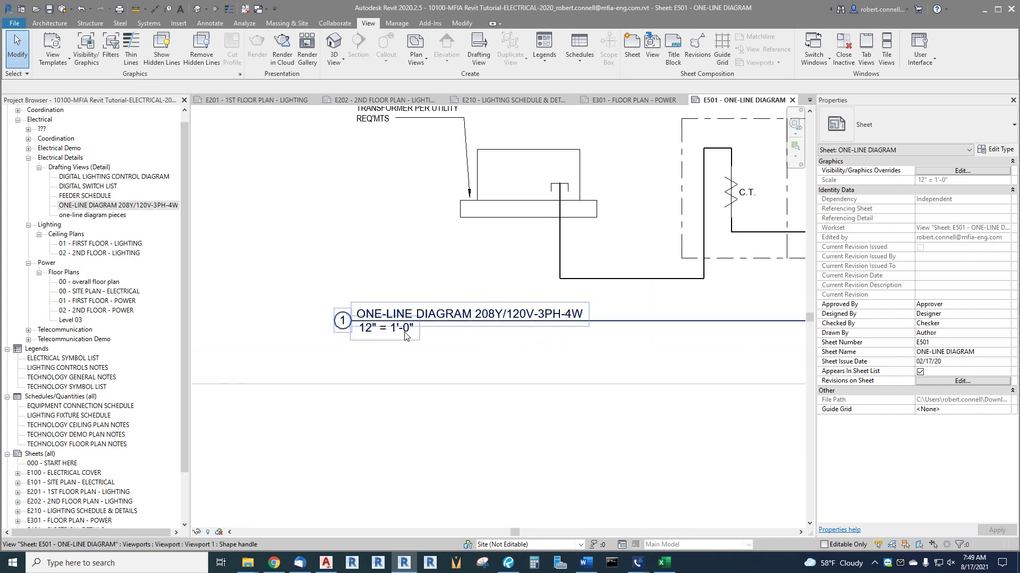
{"action": "scroll", "coordinate": [387, 332], "scroll_direction": "down", "scroll_amount": 5}
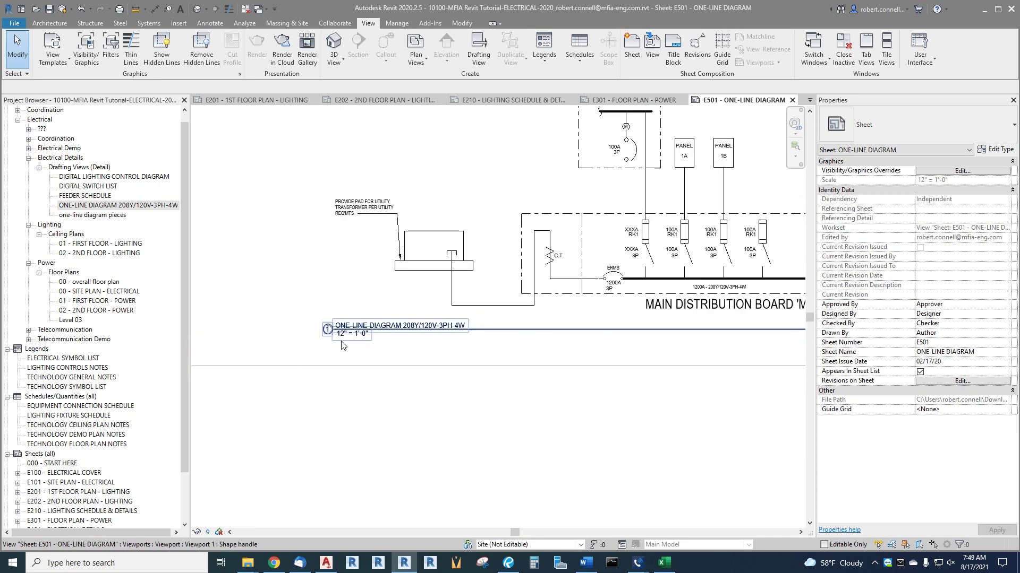
{"action": "scroll", "coordinate": [400, 359], "scroll_direction": "up", "scroll_amount": 5}
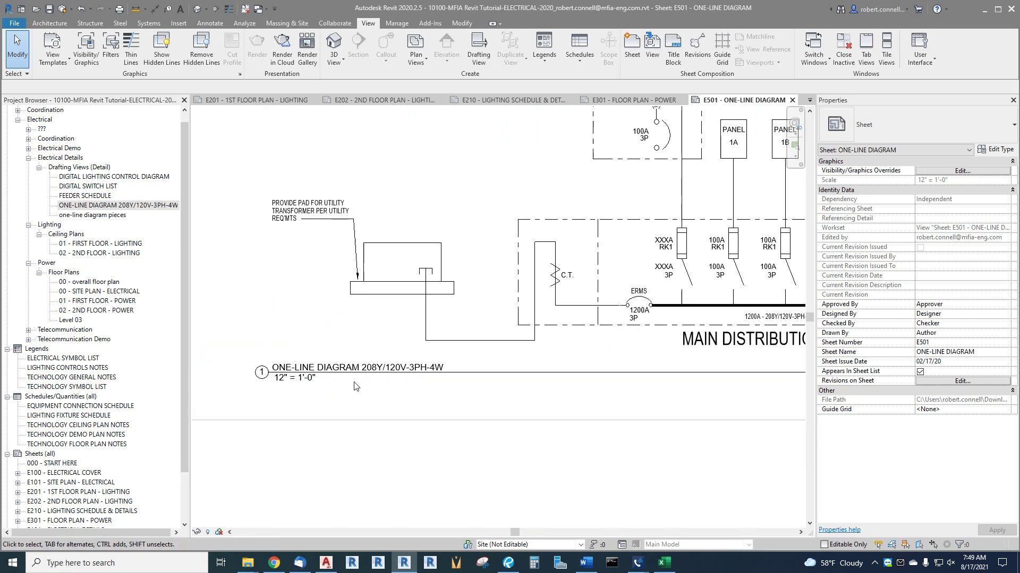
{"action": "scroll", "coordinate": [309, 370], "scroll_direction": "down", "scroll_amount": 2}
{"action": "left_click", "coordinate": [381, 301]}
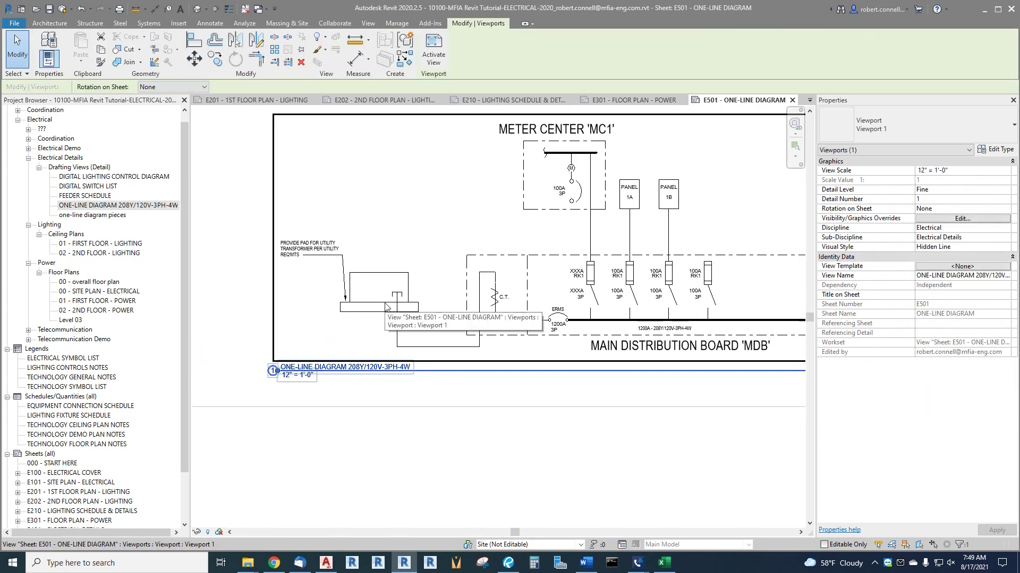
{"action": "left_click", "coordinate": [936, 126]}
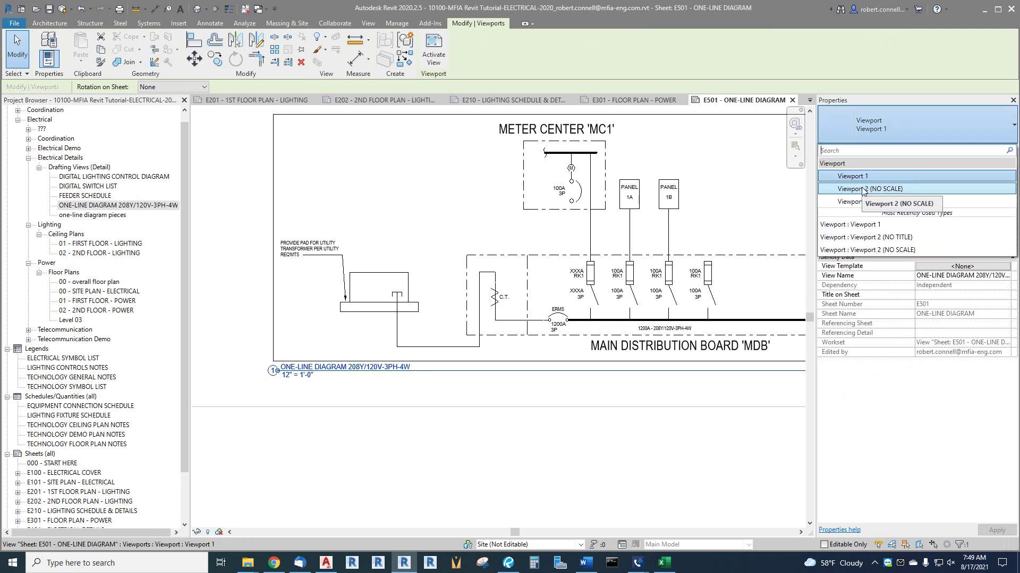
{"action": "left_click", "coordinate": [861, 189]}
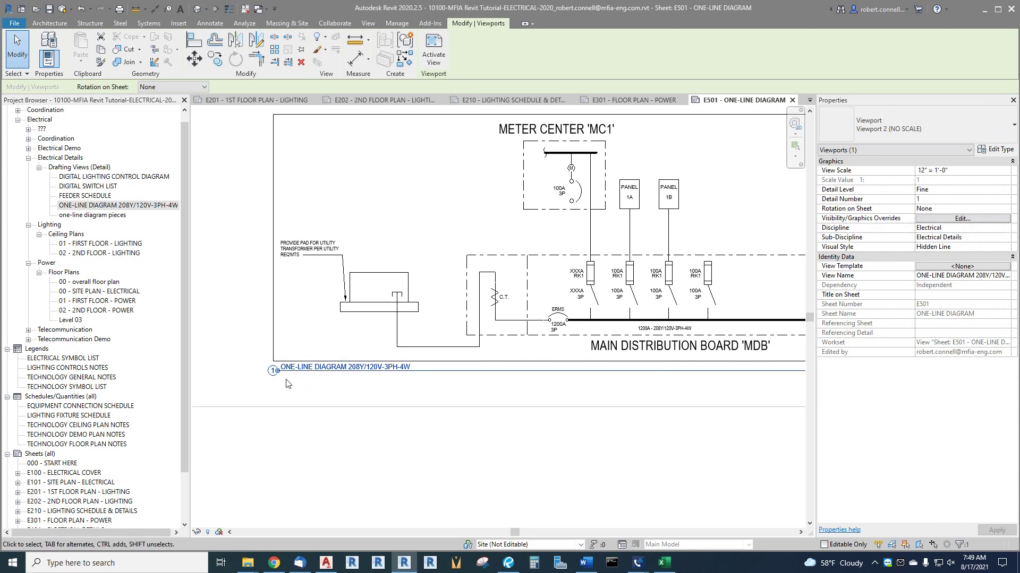
{"action": "left_click", "coordinate": [307, 383]}
{"action": "scroll", "coordinate": [294, 370], "scroll_direction": "down", "scroll_amount": 2}
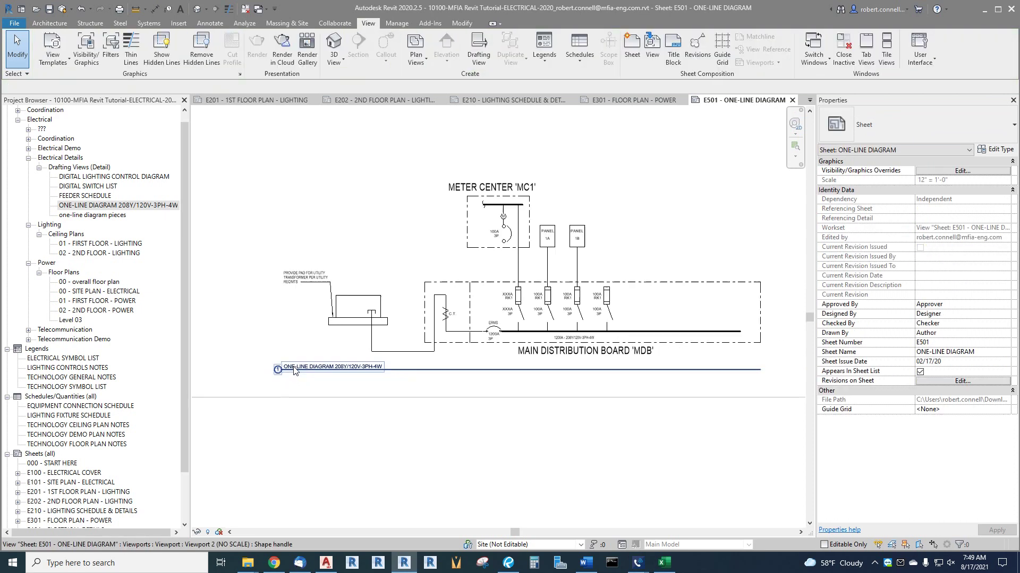
{"action": "scroll", "coordinate": [470, 414], "scroll_direction": "down", "scroll_amount": 2}
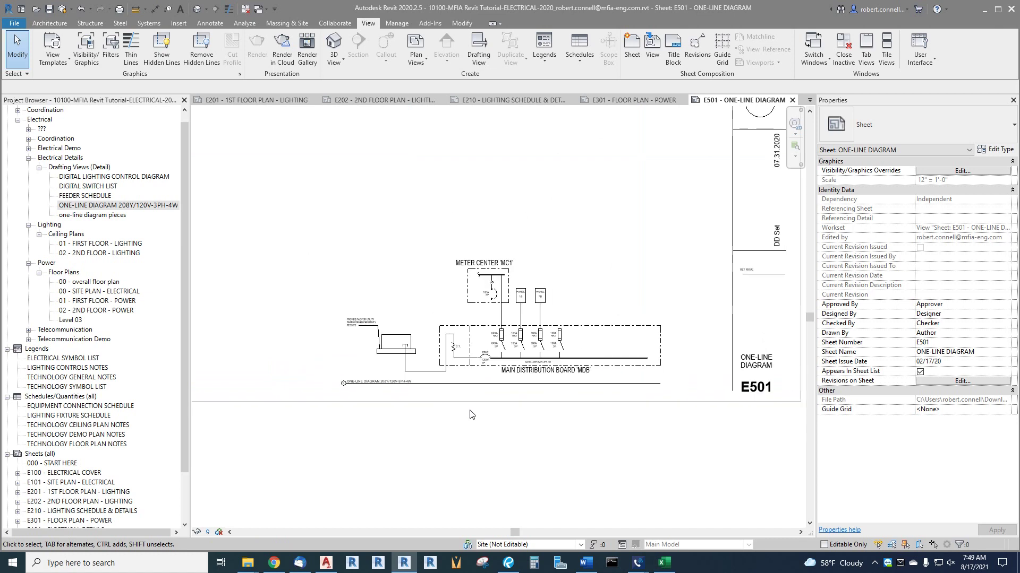
{"action": "scroll", "coordinate": [491, 439], "scroll_direction": "down", "scroll_amount": 2}
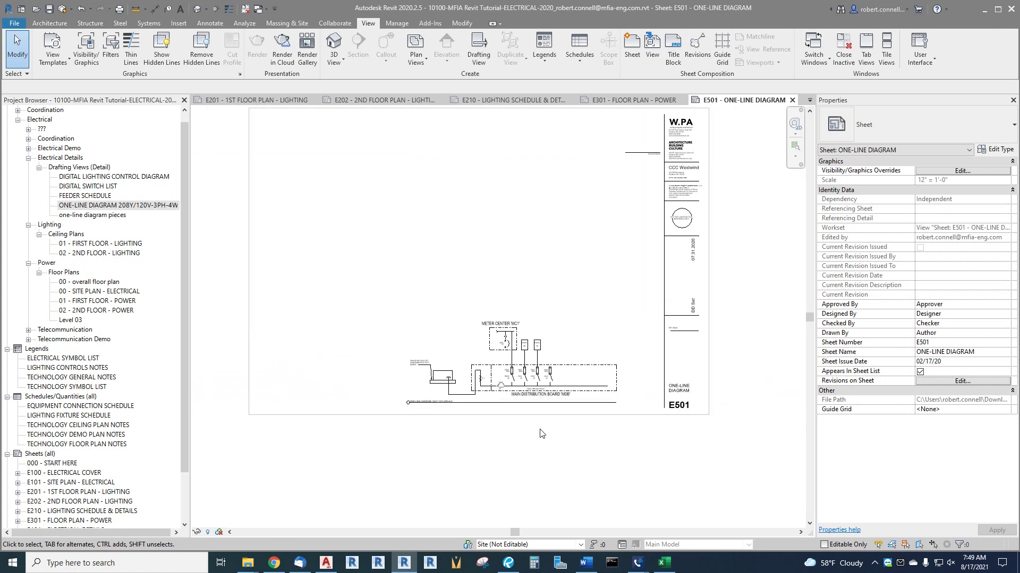
{"action": "scroll", "coordinate": [104, 431], "scroll_direction": "down", "scroll_amount": 2}
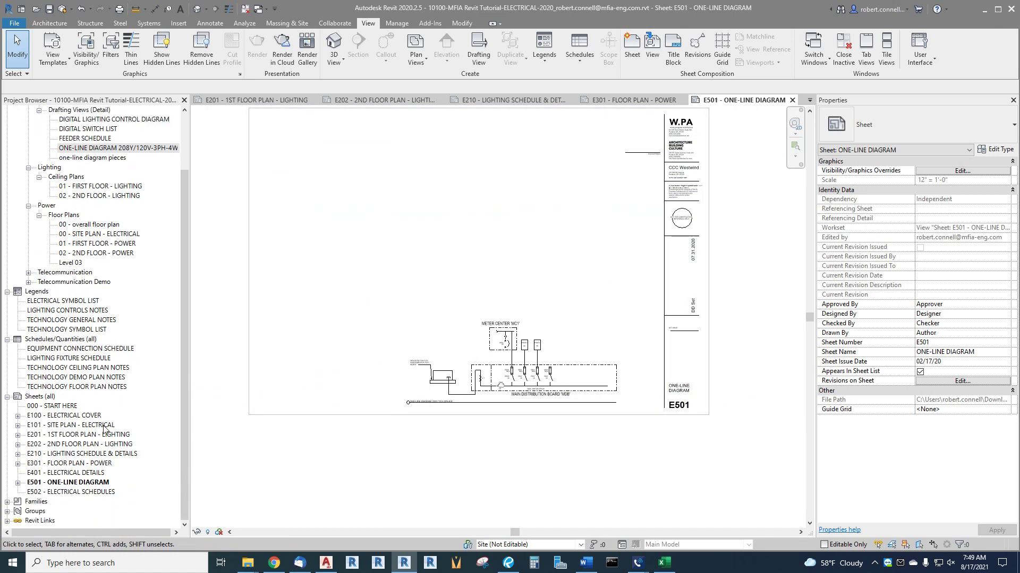
{"action": "scroll", "coordinate": [522, 469], "scroll_direction": "up", "scroll_amount": 1}
{"action": "scroll", "coordinate": [475, 323], "scroll_direction": "down", "scroll_amount": 1}
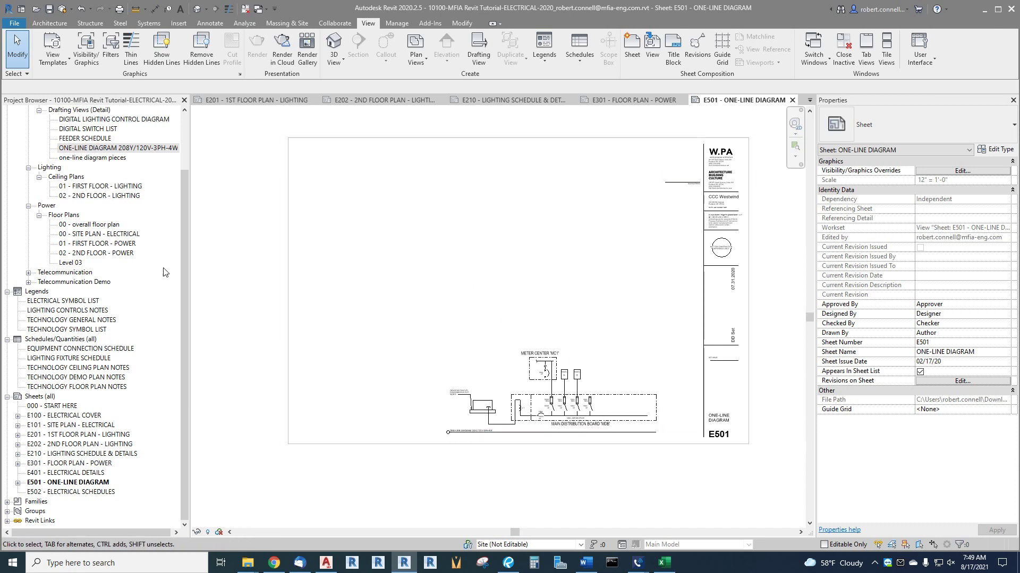
{"action": "scroll", "coordinate": [183, 252], "scroll_direction": "up", "scroll_amount": 2}
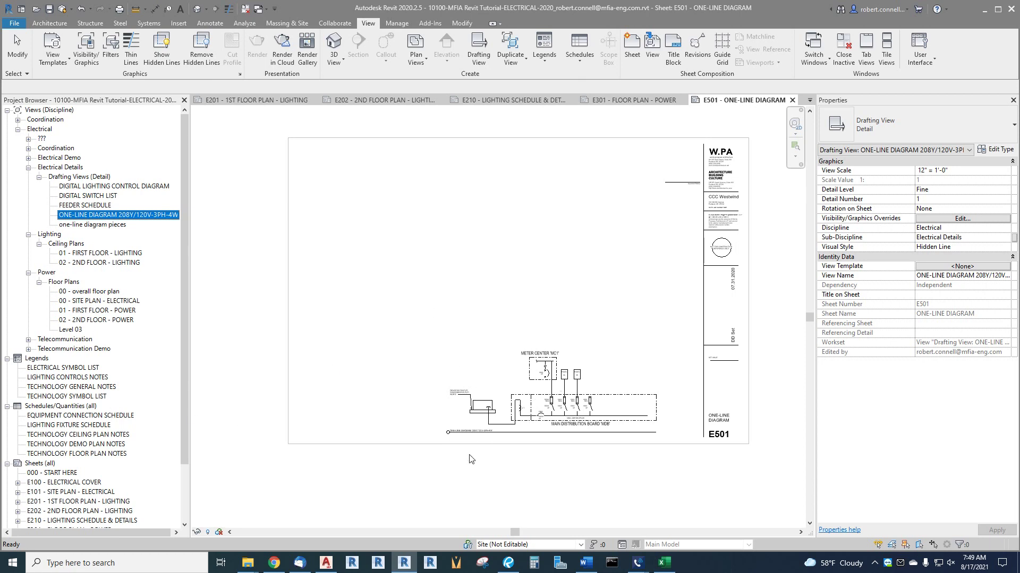
{"action": "left_click", "coordinate": [472, 393]}
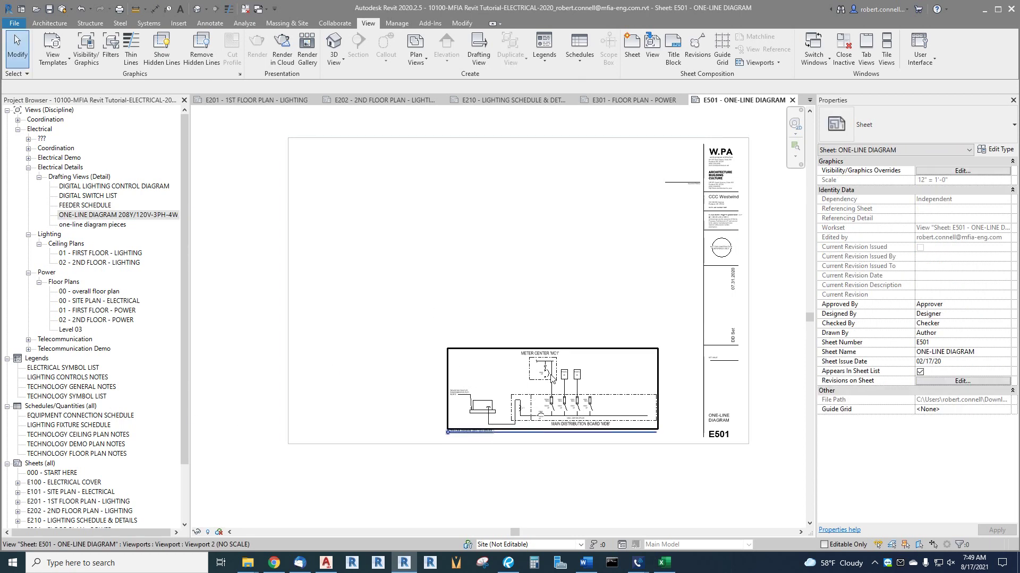
{"action": "left_click", "coordinate": [517, 380]}
{"action": "double_click", "coordinate": [515, 380]}
{"action": "scroll", "coordinate": [535, 376], "scroll_direction": "up", "scroll_amount": 5}
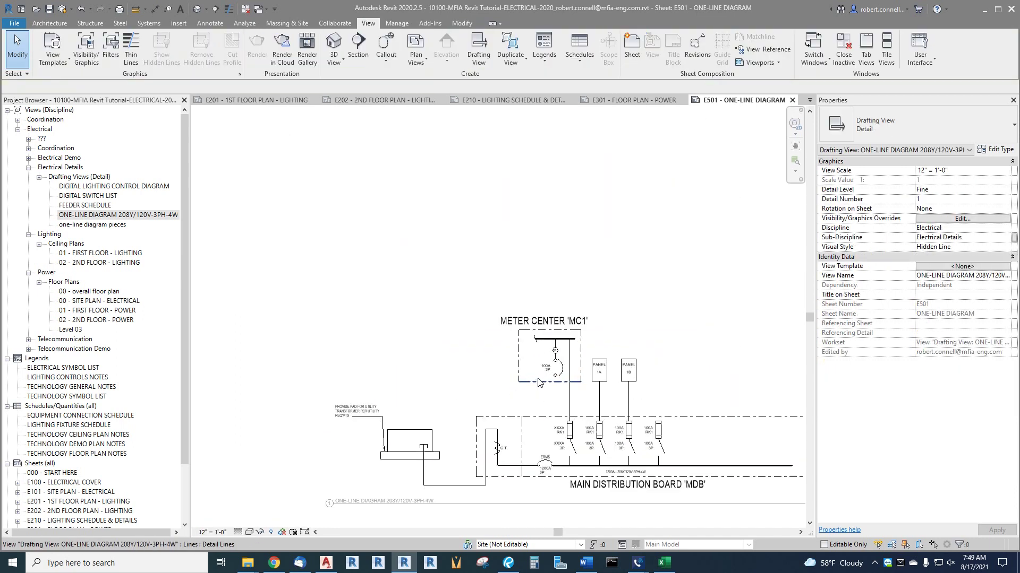
{"action": "scroll", "coordinate": [584, 329], "scroll_direction": "down", "scroll_amount": 4}
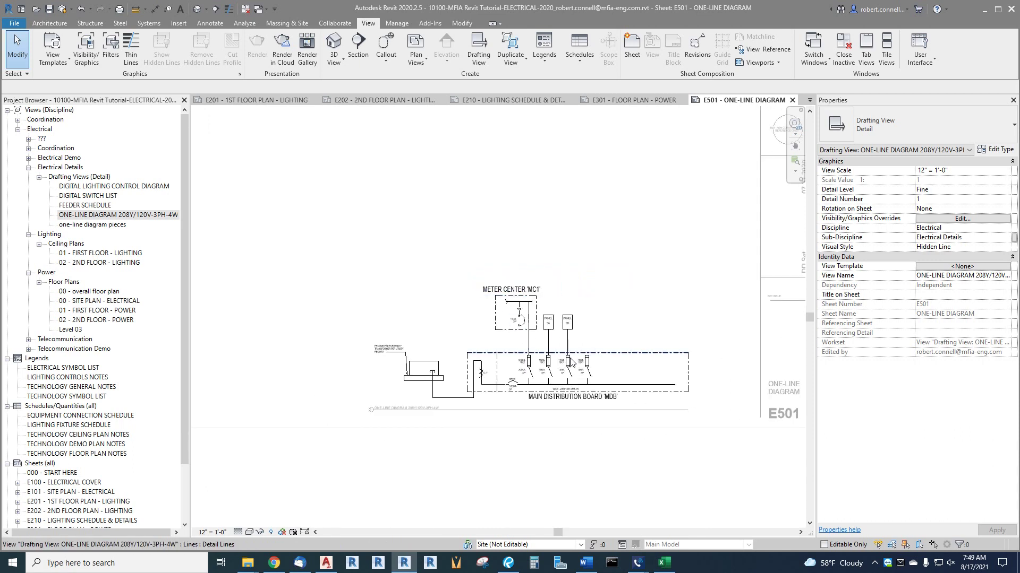
{"action": "scroll", "coordinate": [603, 346], "scroll_direction": "down", "scroll_amount": 2}
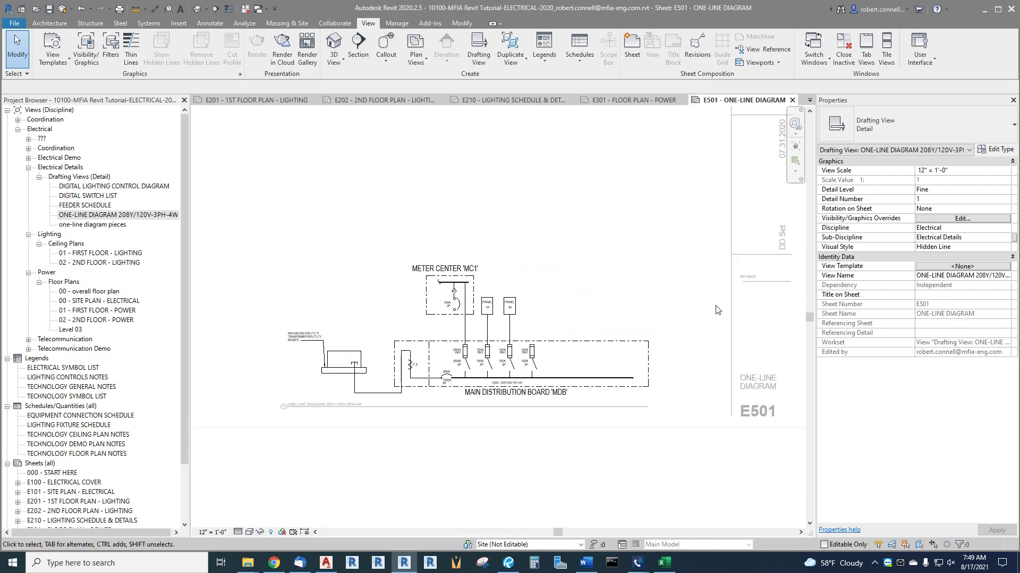
{"action": "scroll", "coordinate": [494, 353], "scroll_direction": "up", "scroll_amount": 3}
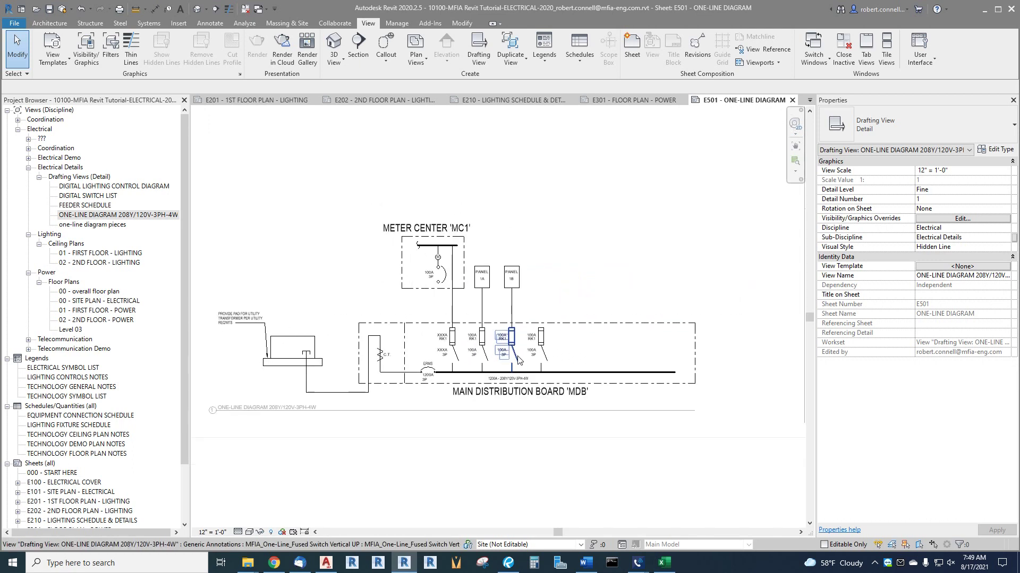
{"action": "scroll", "coordinate": [485, 355], "scroll_direction": "down", "scroll_amount": 1}
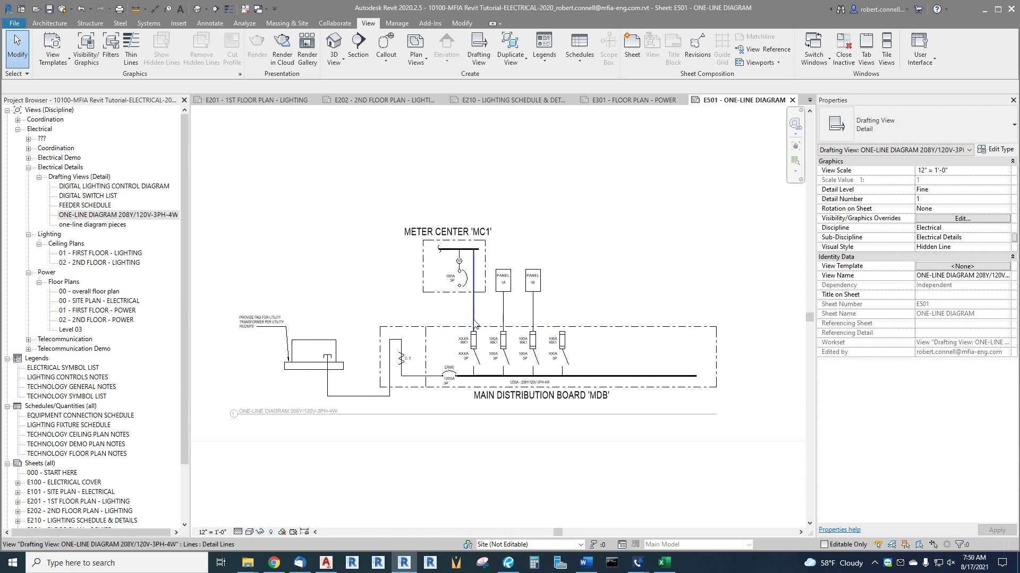
{"action": "left_click_drag", "start_coordinate": [184, 365], "coordinate": [184, 422]}
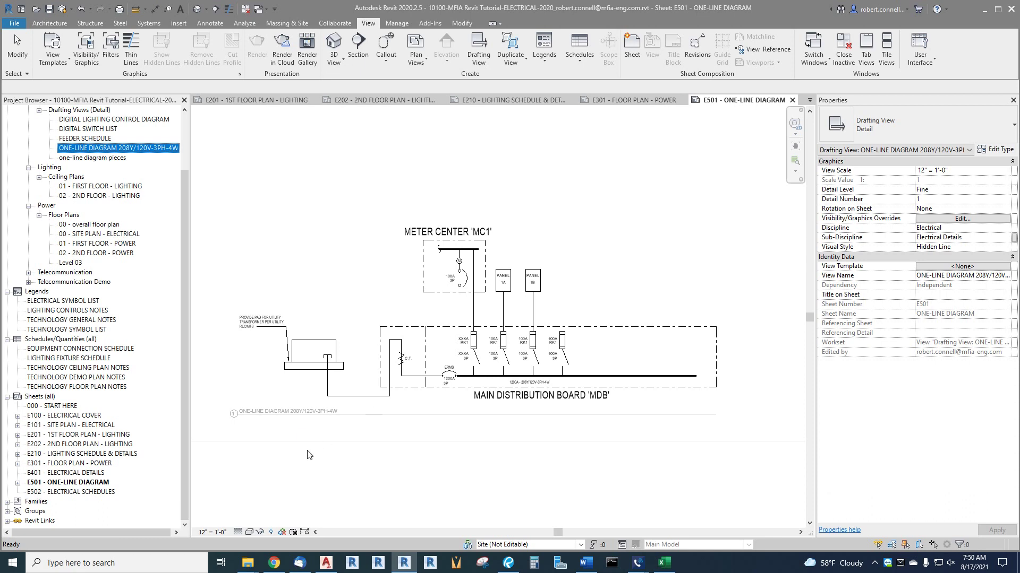
{"action": "left_click", "coordinate": [275, 474]}
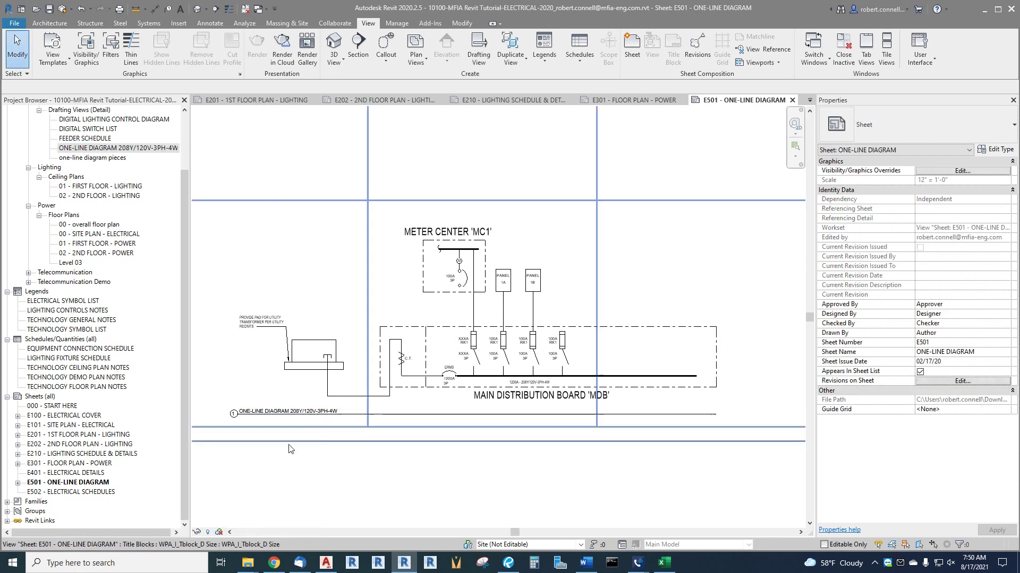
Expand sheets E501, E202, E201, E101, E100, E301 and E210 to list their placed views.
{"action": "left_click", "coordinate": [18, 483]}
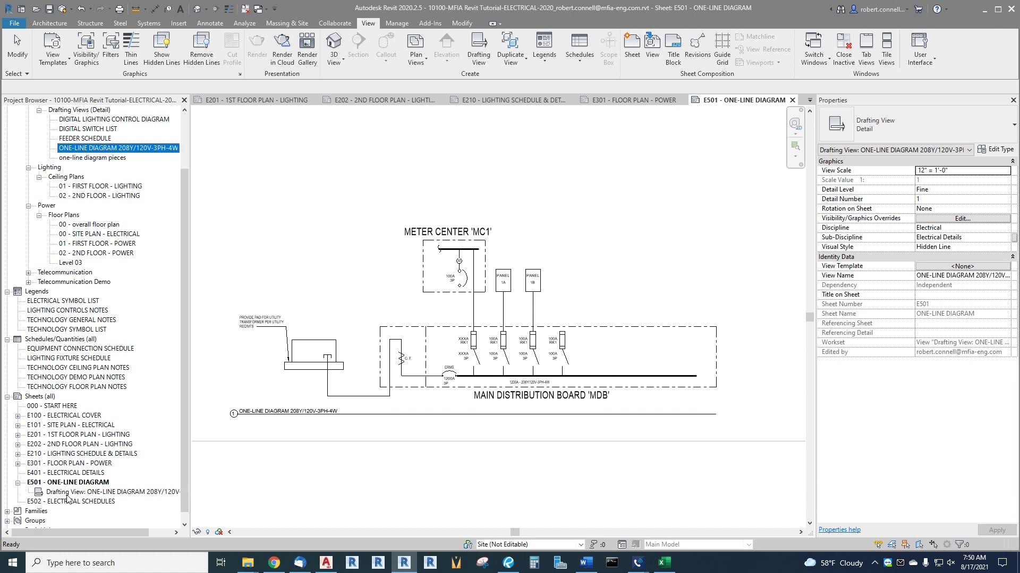
{"action": "left_click", "coordinate": [18, 444]}
{"action": "left_click", "coordinate": [17, 435]}
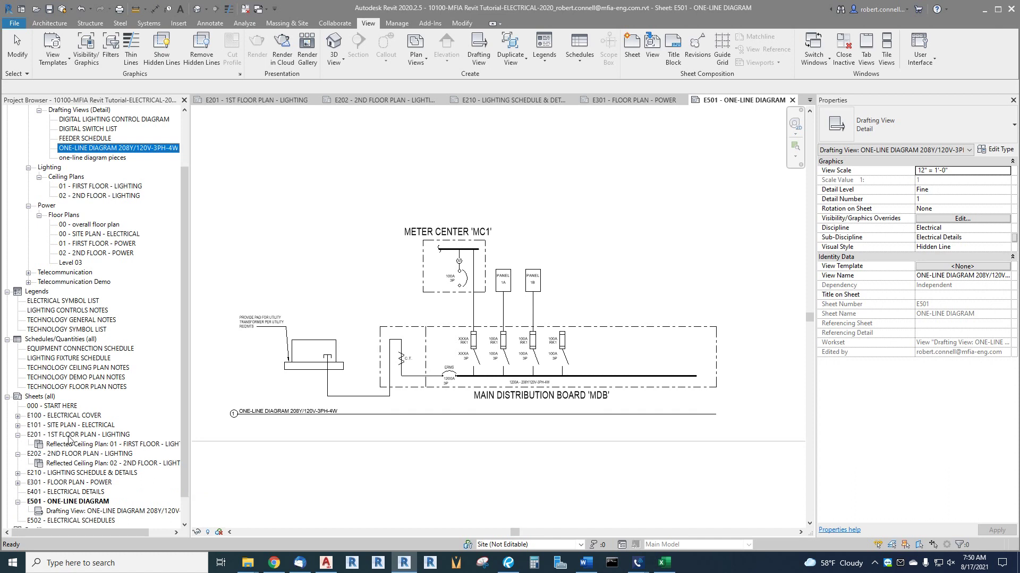
{"action": "scroll", "coordinate": [68, 440], "scroll_direction": "down", "scroll_amount": 1}
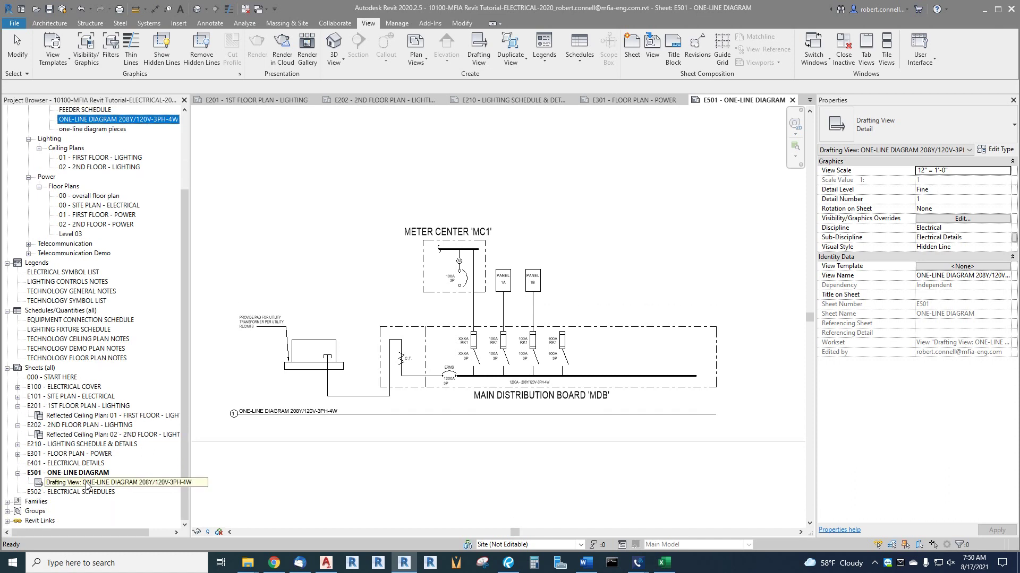
{"action": "scroll", "coordinate": [86, 484], "scroll_direction": "up", "scroll_amount": 3}
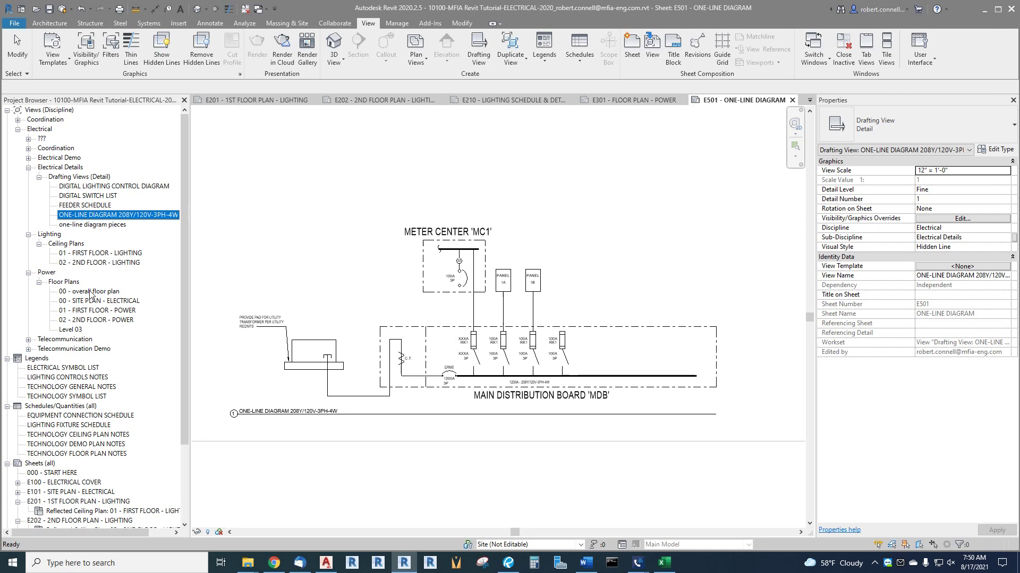
{"action": "scroll", "coordinate": [94, 284], "scroll_direction": "down", "scroll_amount": 3}
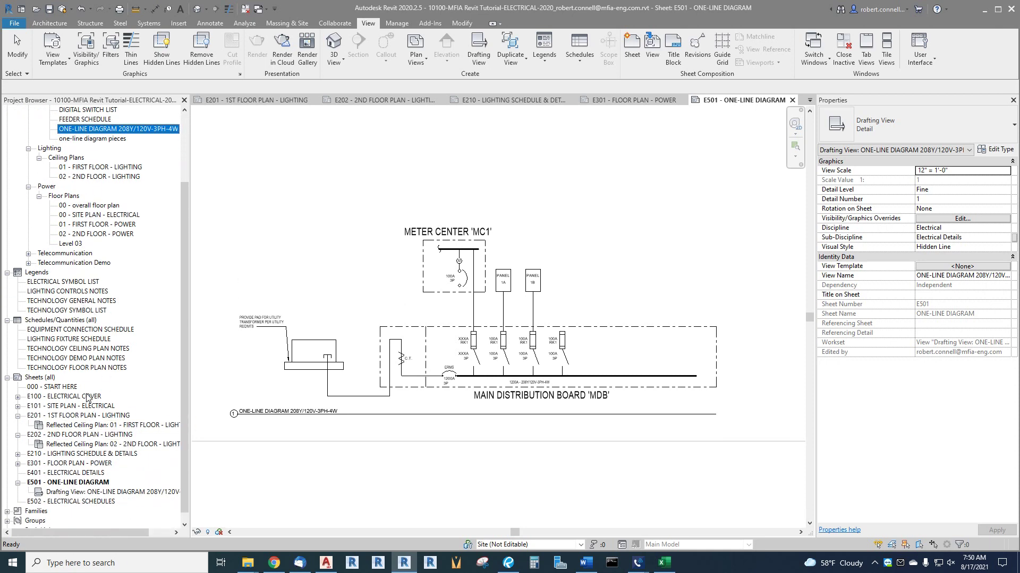
{"action": "scroll", "coordinate": [88, 396], "scroll_direction": "down", "scroll_amount": 1}
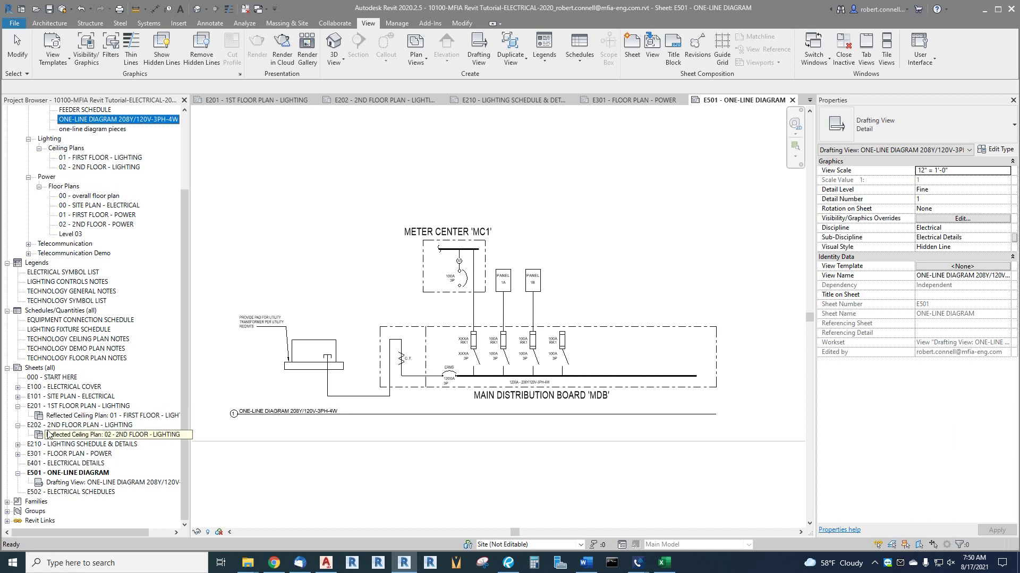
{"action": "left_click", "coordinate": [18, 397]}
{"action": "left_click", "coordinate": [18, 387]}
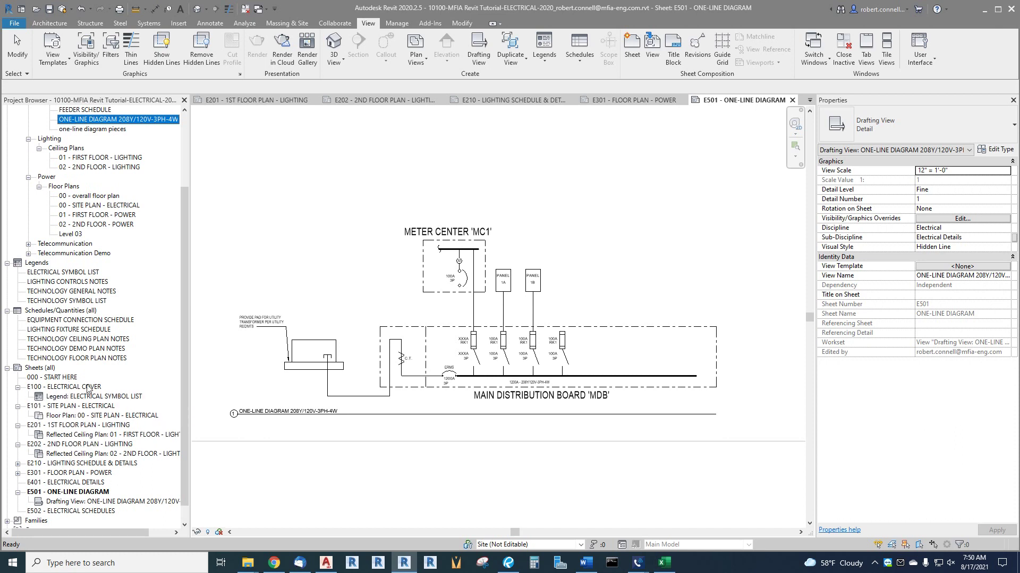
{"action": "scroll", "coordinate": [87, 403], "scroll_direction": "down", "scroll_amount": 2}
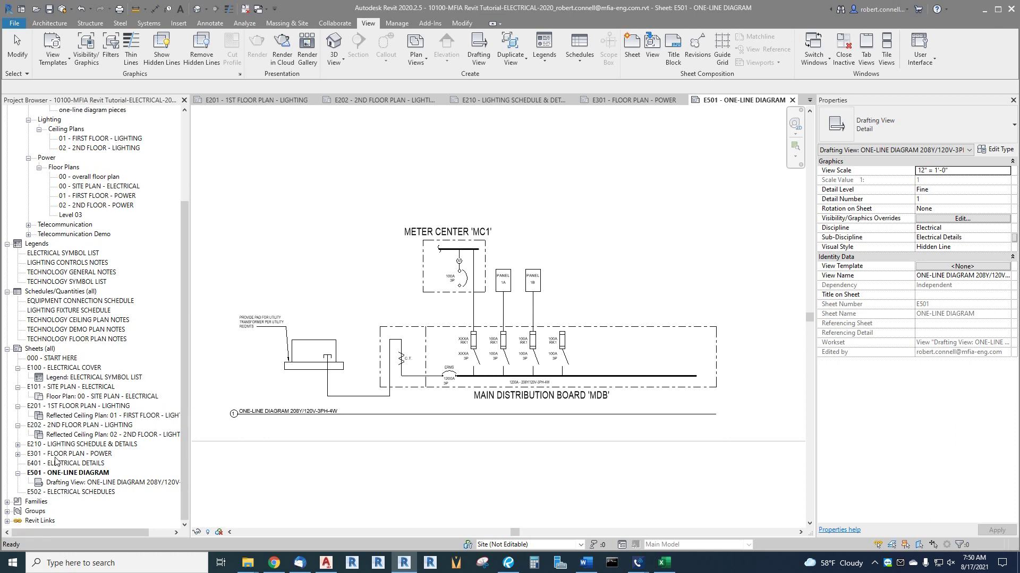
{"action": "left_click", "coordinate": [18, 454]}
{"action": "left_click", "coordinate": [17, 445]}
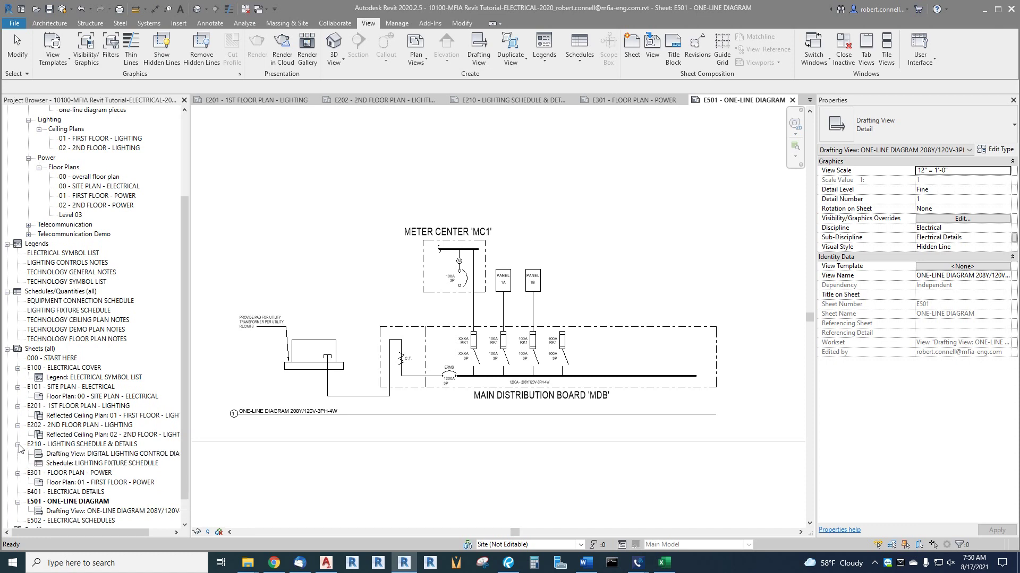
{"action": "scroll", "coordinate": [83, 477], "scroll_direction": "down", "scroll_amount": 3}
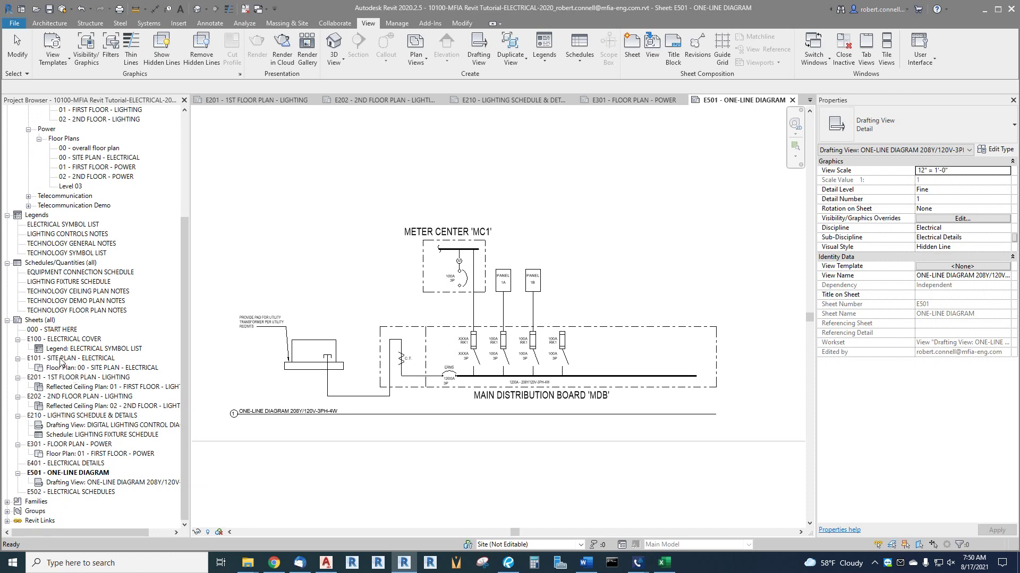
Open E101's 00 - SITE PLAN - ELECTRICAL floor plan and zoom to the secondary vault.
{"action": "double_click", "coordinate": [80, 369]}
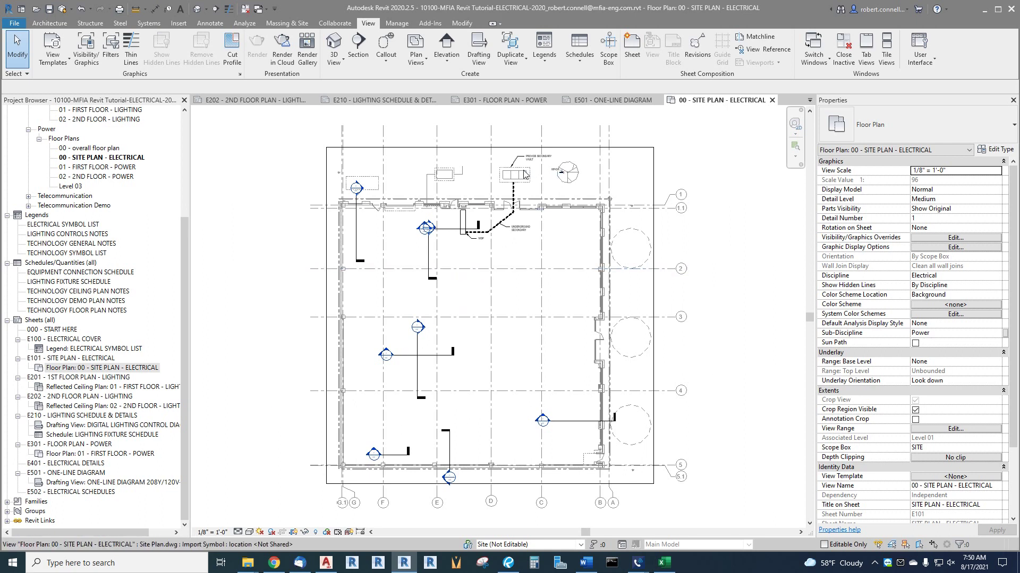
{"action": "scroll", "coordinate": [524, 175], "scroll_direction": "up", "scroll_amount": 4}
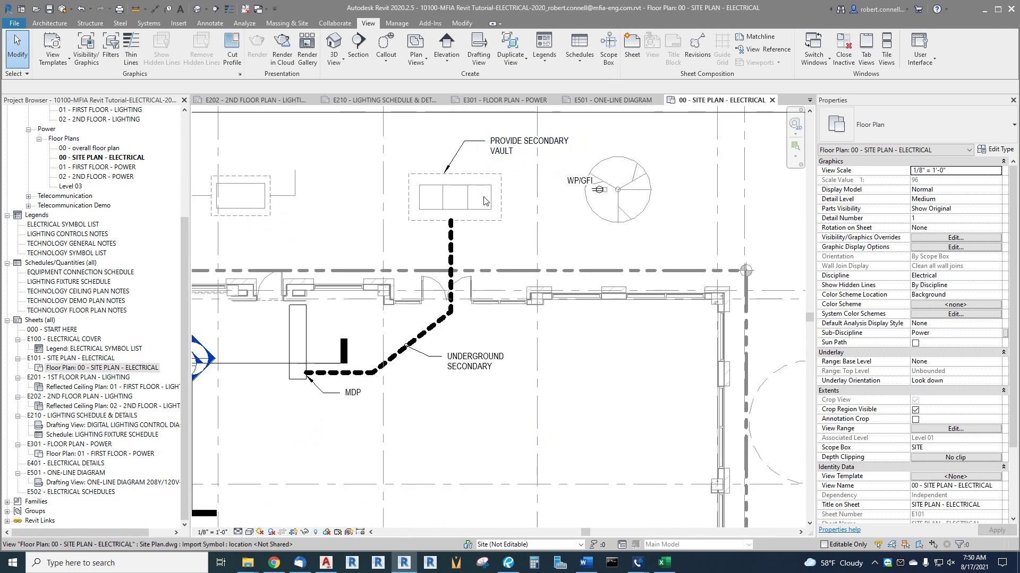
{"action": "scroll", "coordinate": [599, 191], "scroll_direction": "up", "scroll_amount": 1}
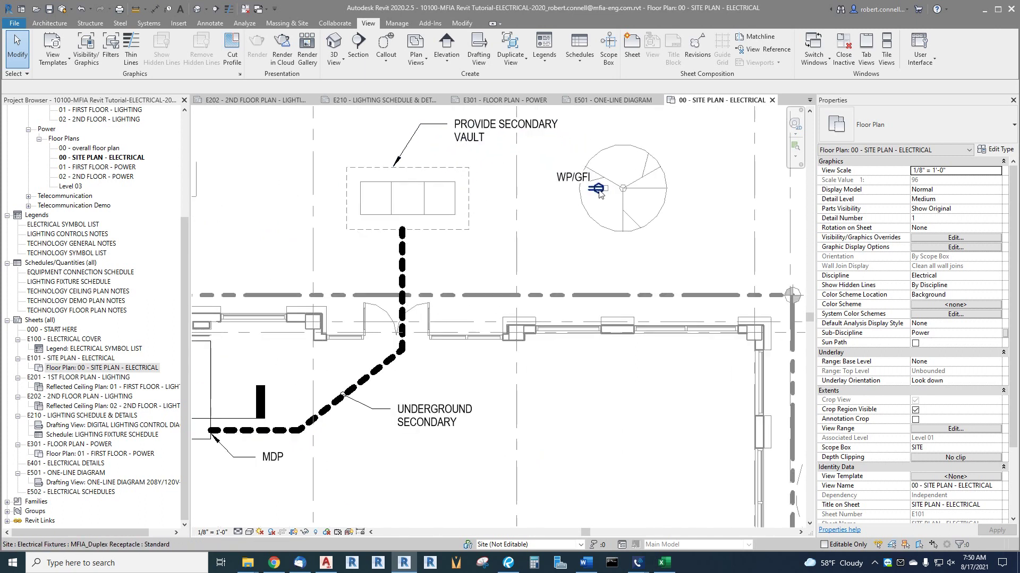
{"action": "scroll", "coordinate": [599, 192], "scroll_direction": "down", "scroll_amount": 1}
{"action": "scroll", "coordinate": [578, 210], "scroll_direction": "up", "scroll_amount": 1}
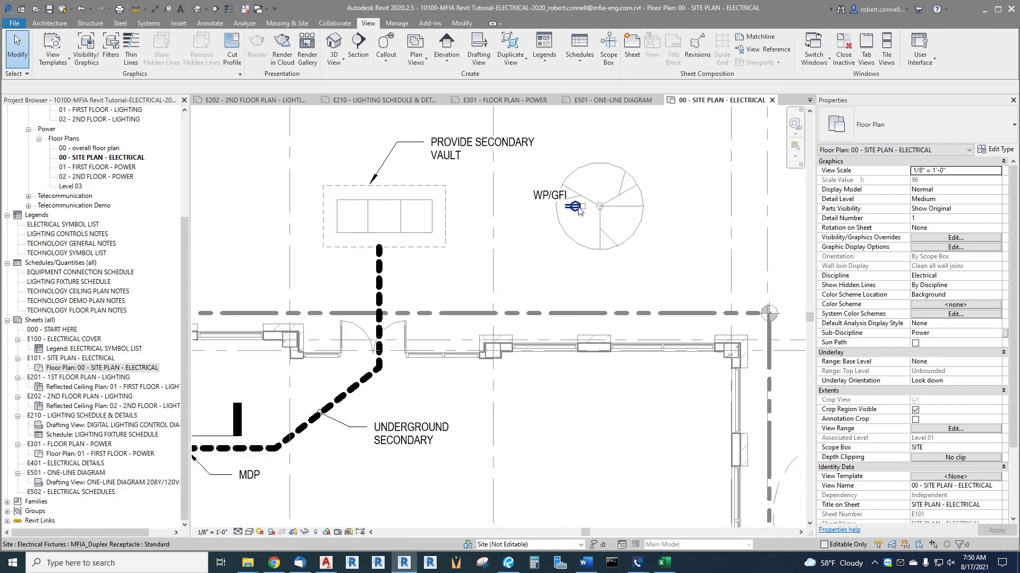
{"action": "scroll", "coordinate": [531, 191], "scroll_direction": "down", "scroll_amount": 1}
{"action": "scroll", "coordinate": [463, 160], "scroll_direction": "up", "scroll_amount": 1}
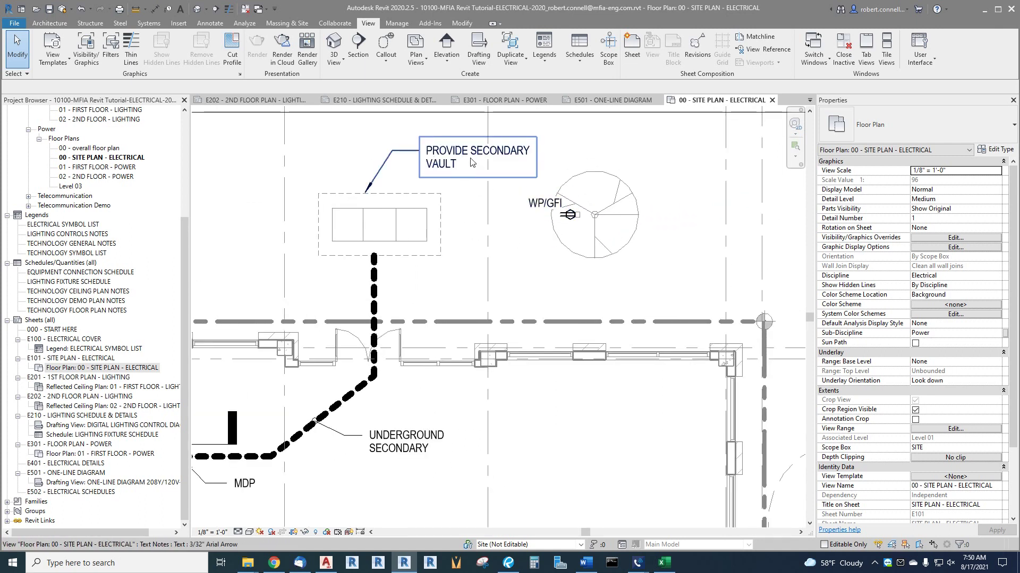
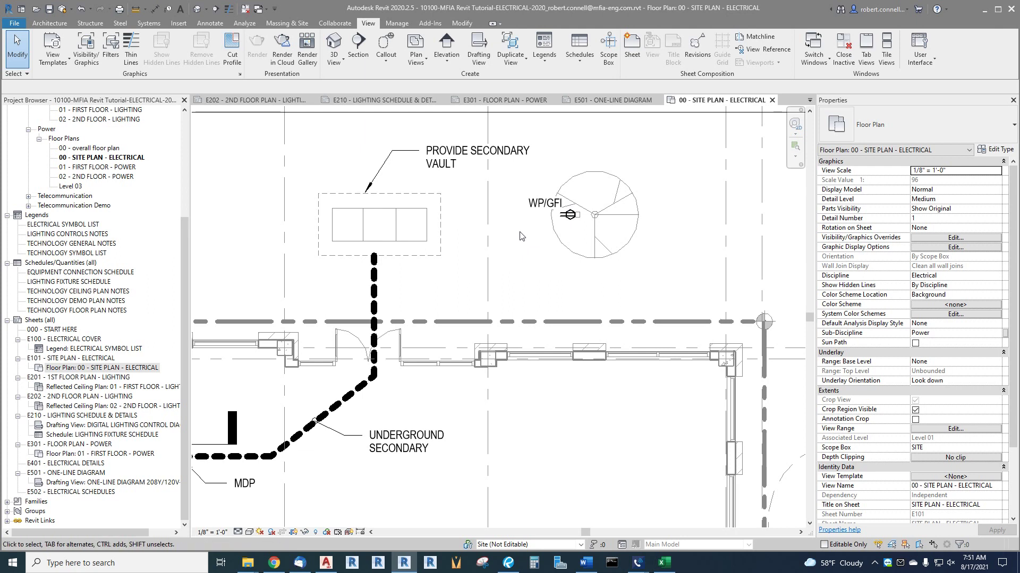
Expand Families > Annotation Symbols in the Project Browser down to the MFIA_Symbol note families.
{"action": "left_click", "coordinate": [186, 282]}
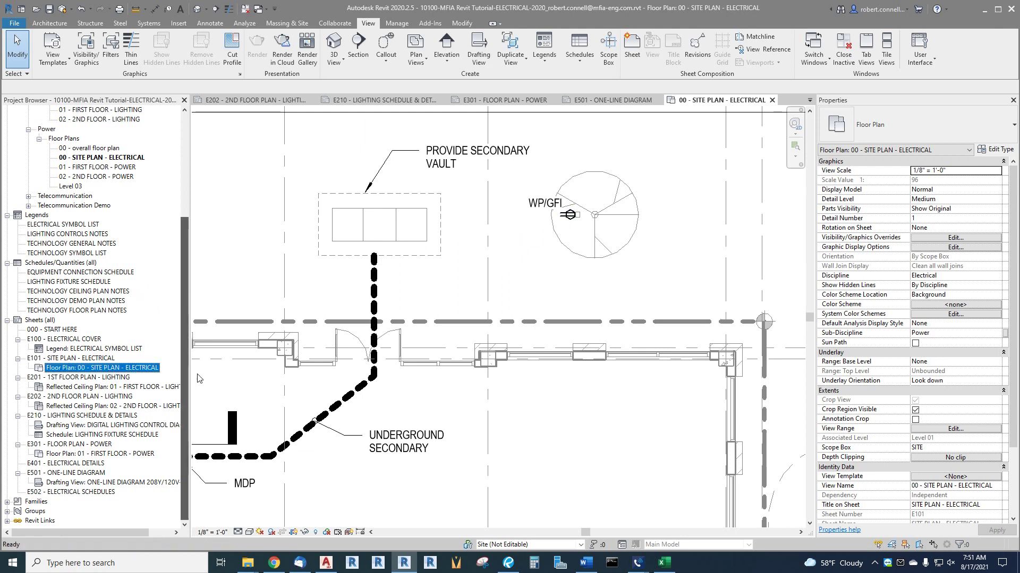
{"action": "left_click", "coordinate": [7, 501]}
{"action": "scroll", "coordinate": [76, 361], "scroll_direction": "down", "scroll_amount": 1}
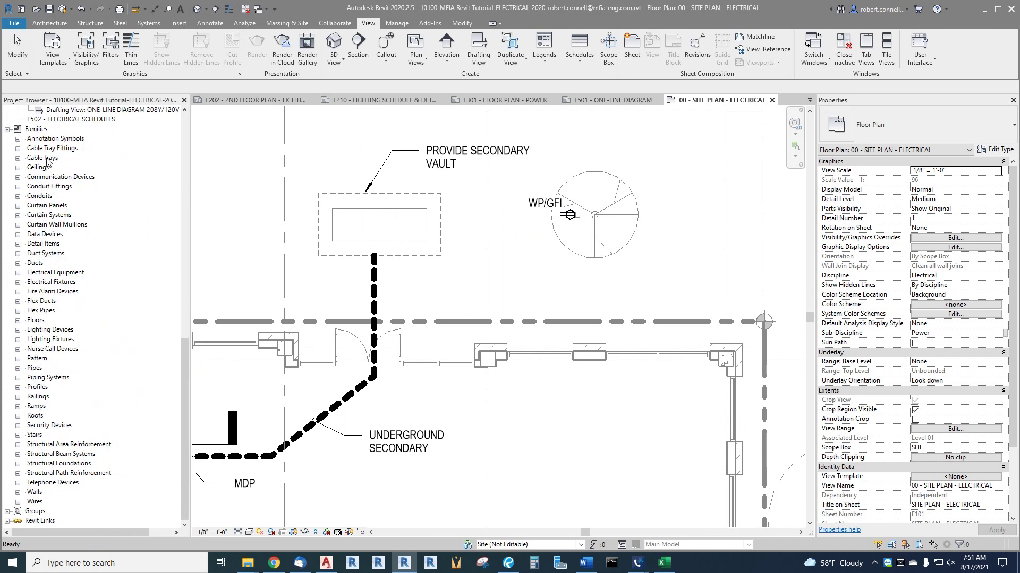
{"action": "left_click", "coordinate": [18, 139]}
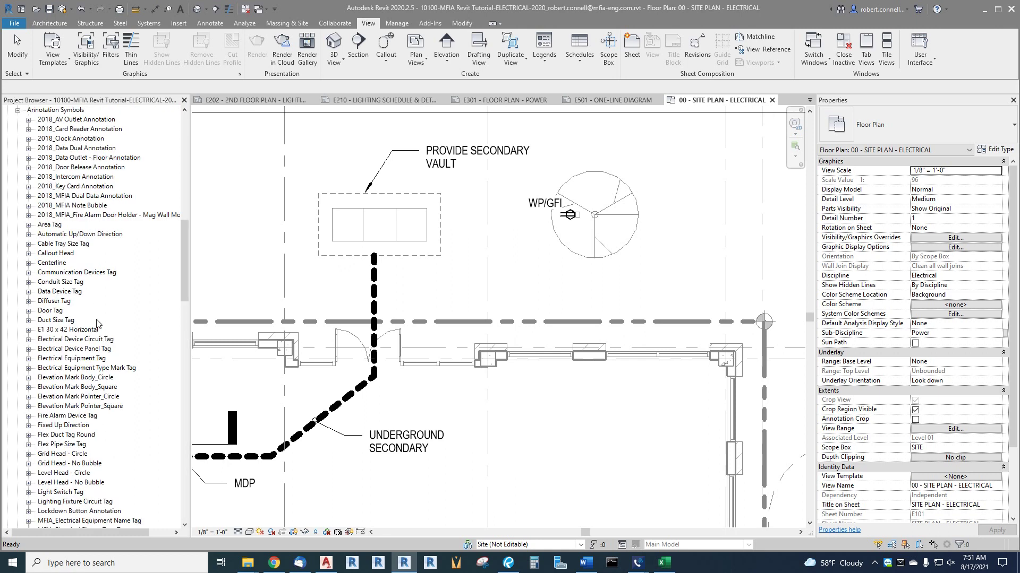
{"action": "left_click_drag", "start_coordinate": [183, 248], "coordinate": [185, 316]}
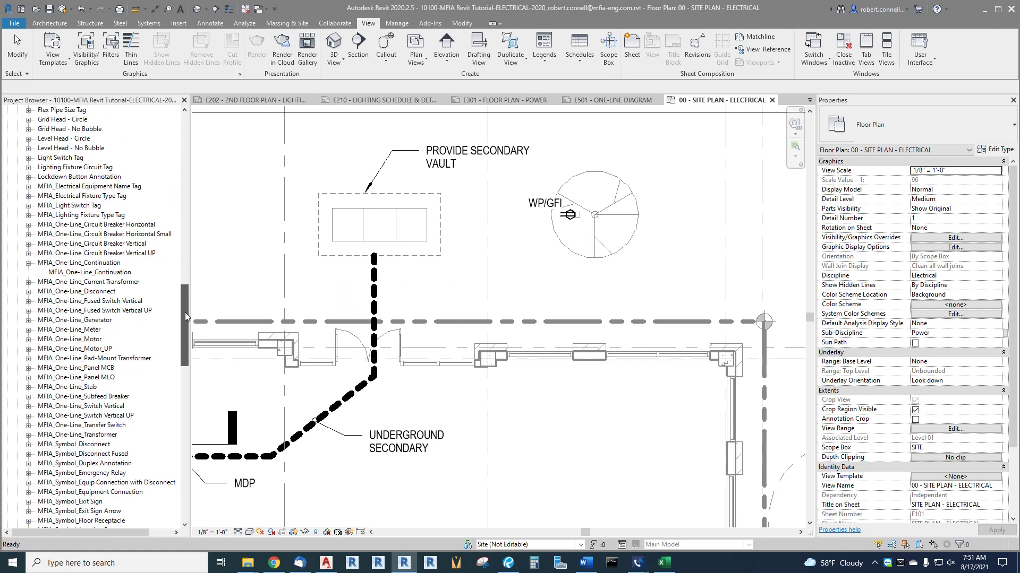
{"action": "left_click", "coordinate": [29, 263]}
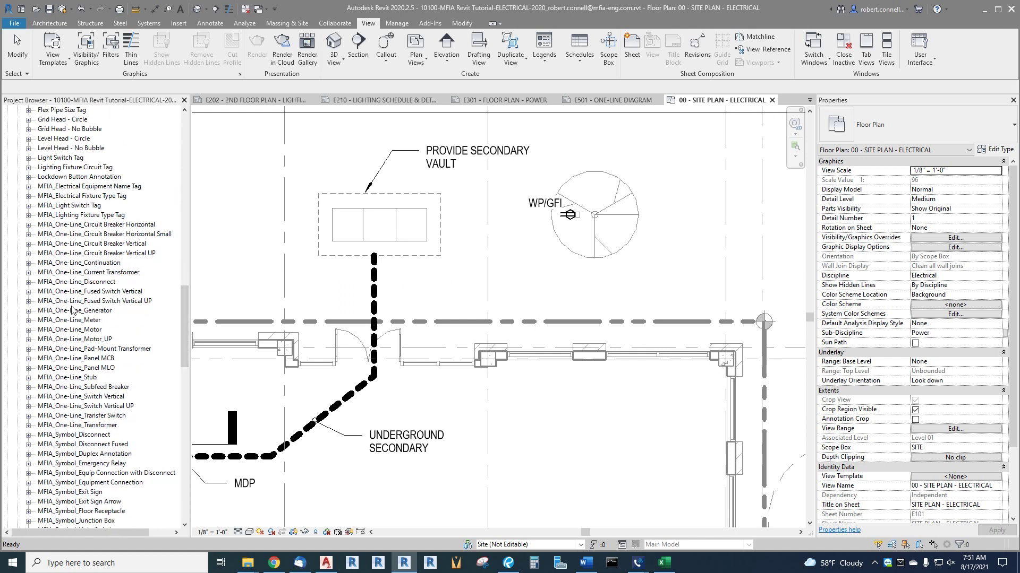
{"action": "mouse_move", "coordinate": [180, 320]}
{"action": "left_mouse_down"}
{"action": "mouse_move", "coordinate": [180, 409]}
{"action": "mouse_move", "coordinate": [180, 381]}
{"action": "left_mouse_up"}
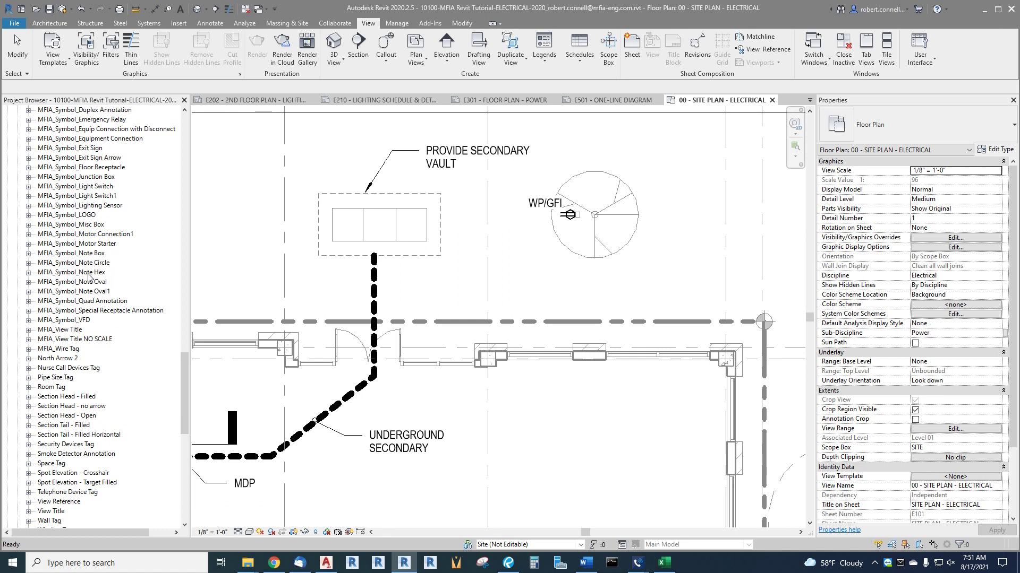
Place an MFIA_Symbol_Note Hex note marked X just left of the WP/GFI receptacle.
{"action": "left_click", "coordinate": [28, 272]}
{"action": "left_click_drag", "start_coordinate": [73, 285], "coordinate": [524, 216]}
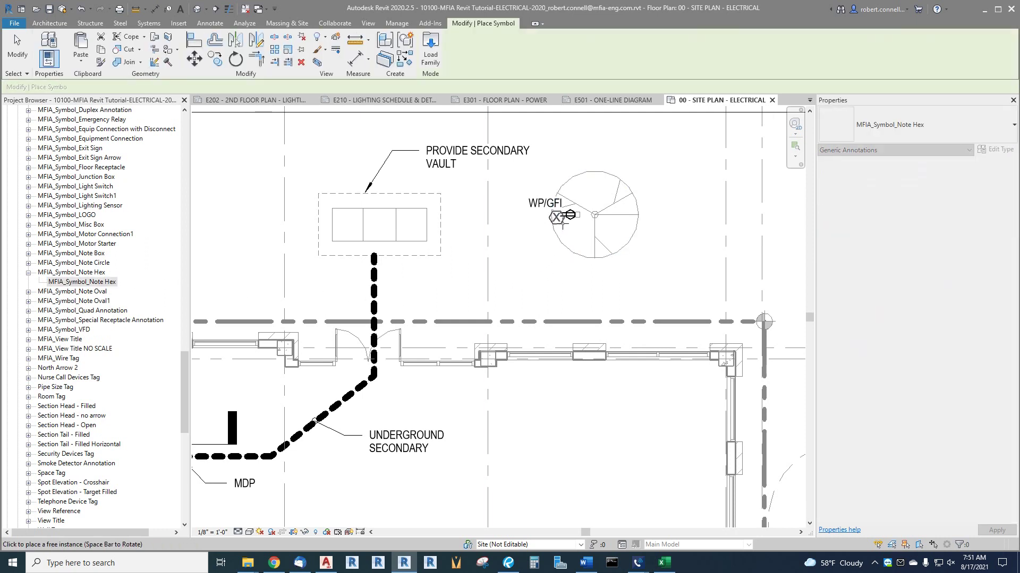
{"action": "scroll", "coordinate": [563, 222], "scroll_direction": "up", "scroll_amount": 4}
{"action": "left_click", "coordinate": [499, 302]}
{"action": "key", "text": "Escape"}
{"action": "key", "text": "Escape"}
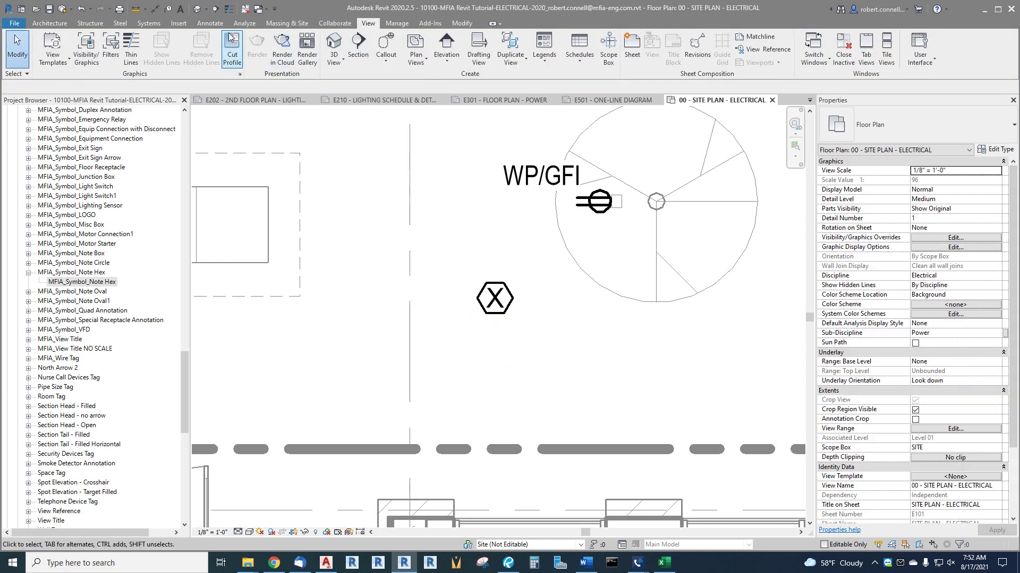
Pick the MFIA_Symbol_Note Hex type in the Annotate Symbol tool, then cancel placement.
{"action": "left_click", "coordinate": [210, 24]}
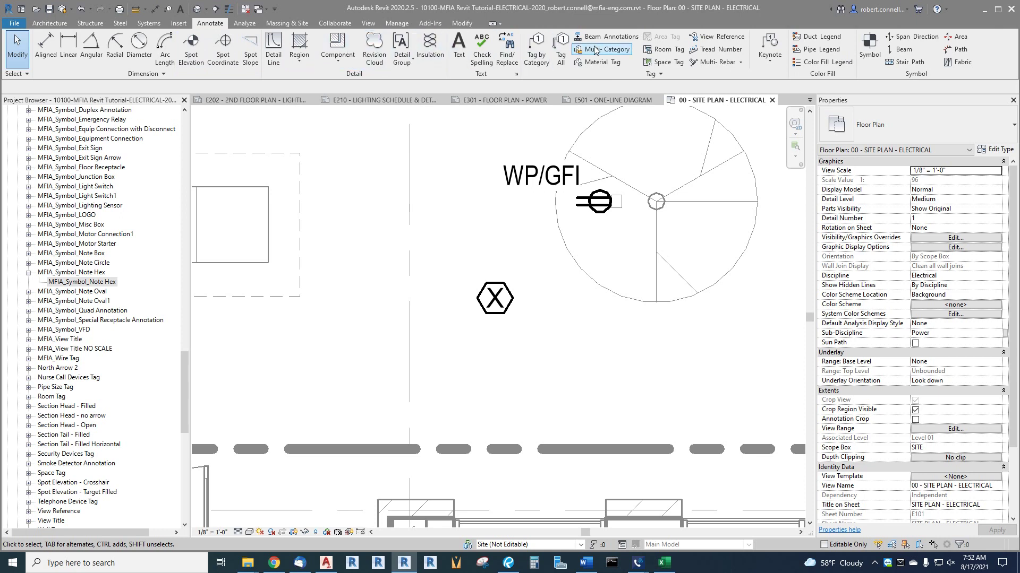
{"action": "left_click", "coordinate": [867, 48]}
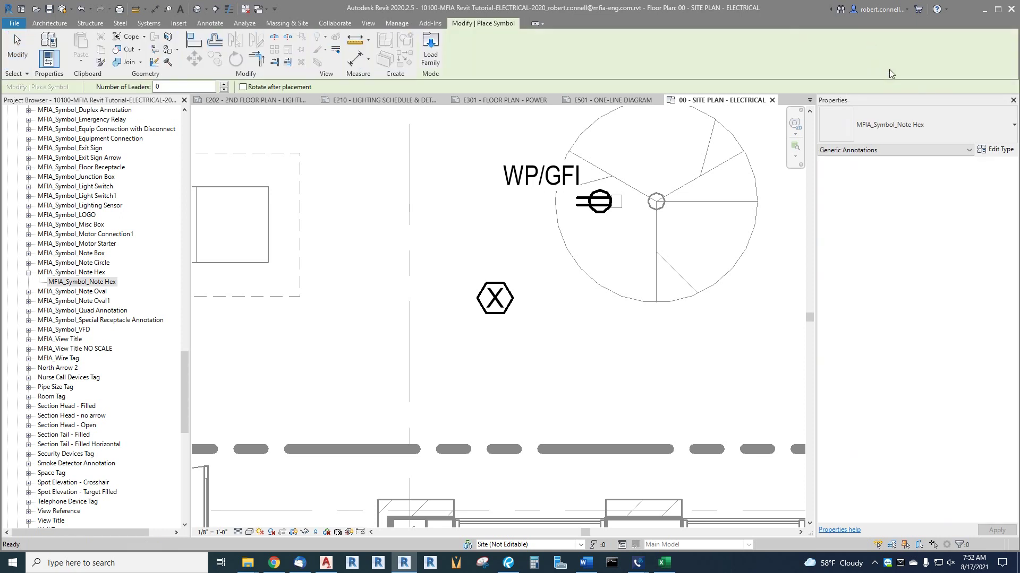
{"action": "left_click", "coordinate": [918, 127]}
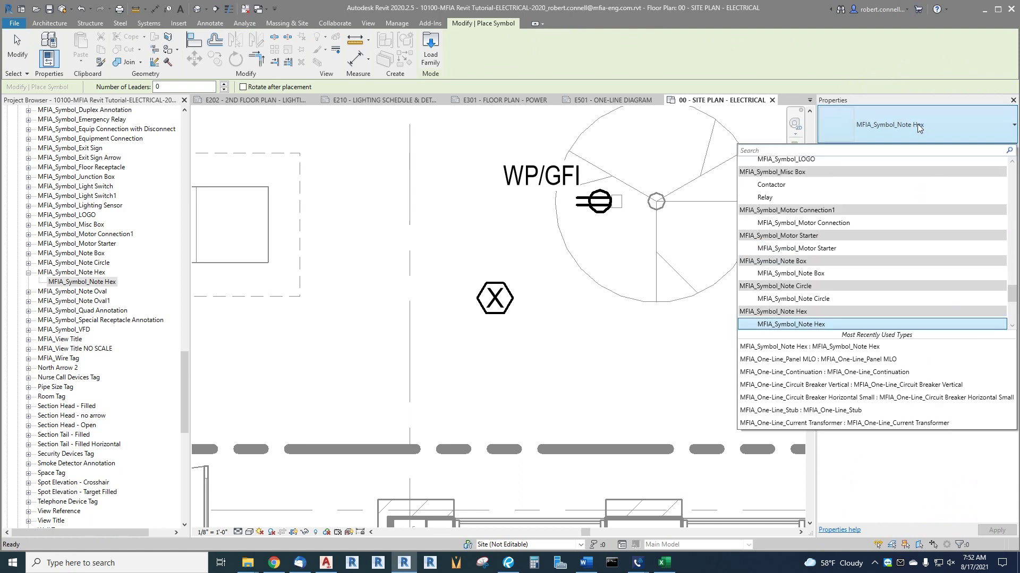
{"action": "scroll", "coordinate": [866, 260], "scroll_direction": "up", "scroll_amount": 10}
{"action": "scroll", "coordinate": [811, 229], "scroll_direction": "down", "scroll_amount": 7}
{"action": "scroll", "coordinate": [811, 229], "scroll_direction": "down", "scroll_amount": 8}
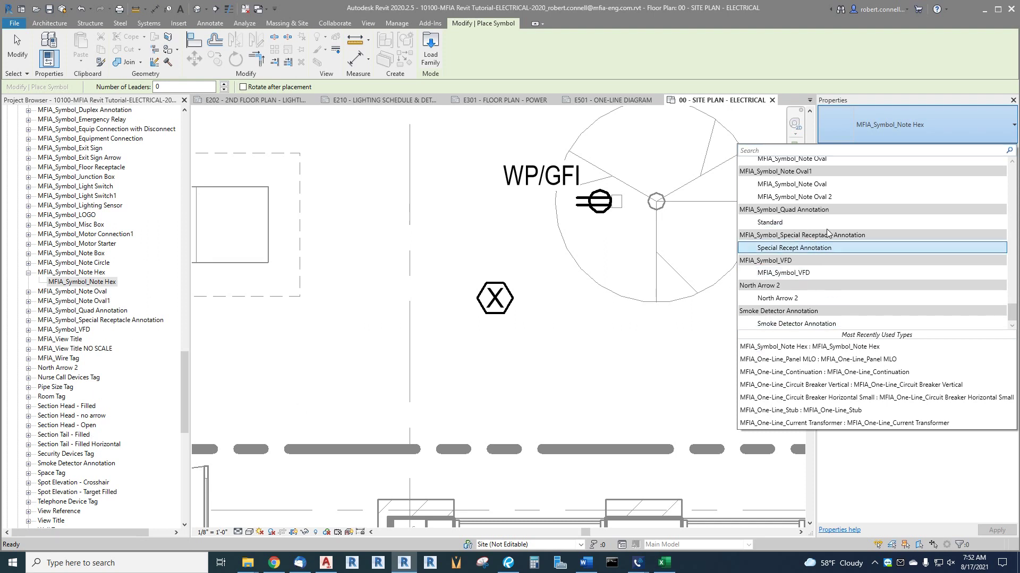
{"action": "scroll", "coordinate": [852, 259], "scroll_direction": "up", "scroll_amount": 5}
{"action": "scroll", "coordinate": [809, 278], "scroll_direction": "down", "scroll_amount": 3}
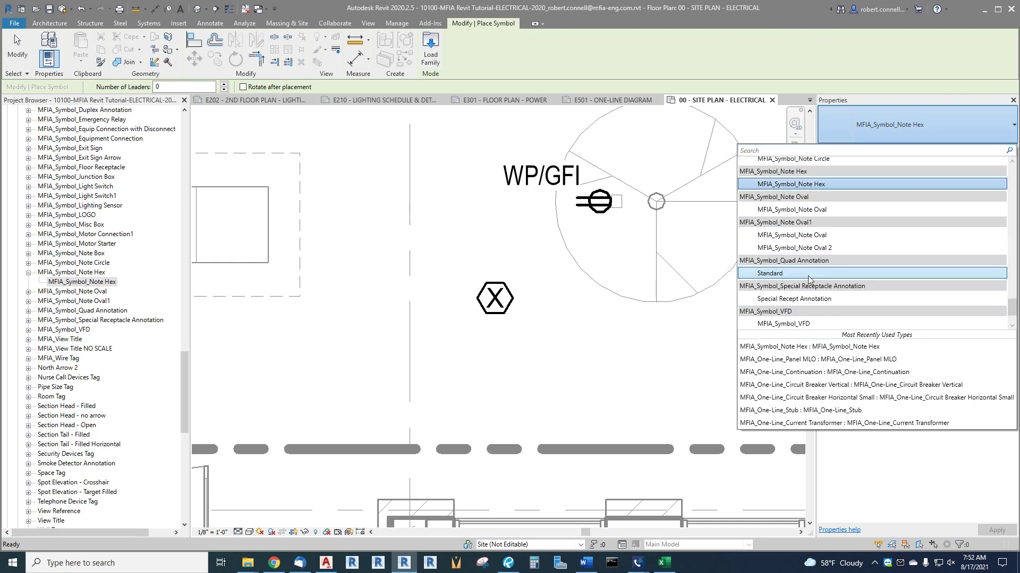
{"action": "scroll", "coordinate": [809, 279], "scroll_direction": "down", "scroll_amount": 1}
{"action": "scroll", "coordinate": [808, 245], "scroll_direction": "up", "scroll_amount": 3}
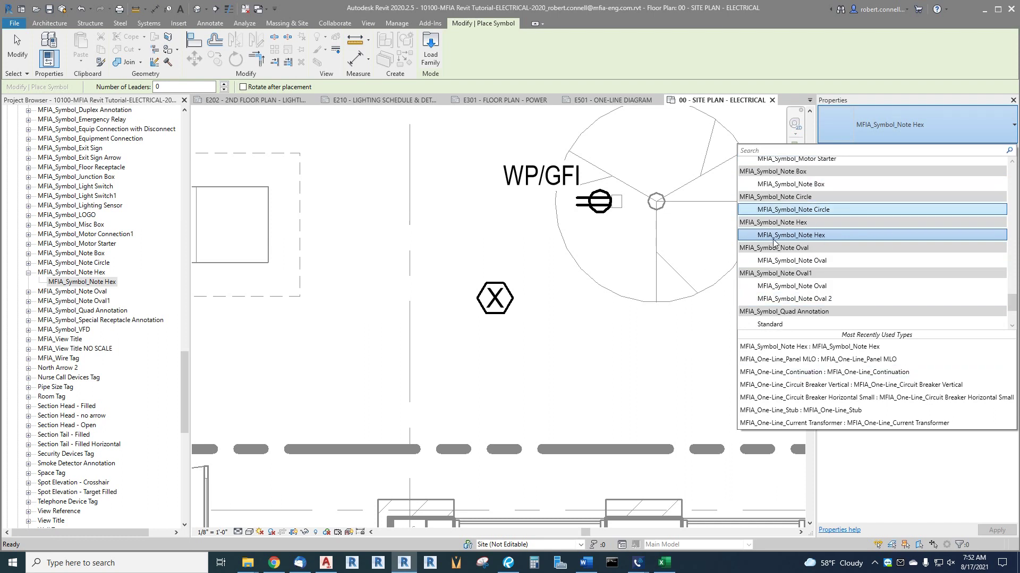
{"action": "left_click", "coordinate": [796, 240]}
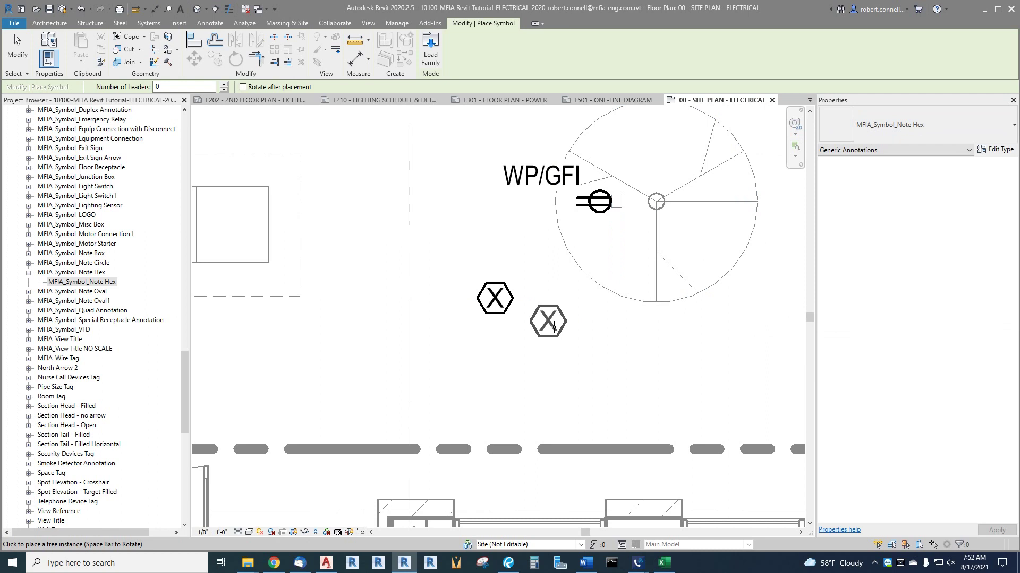
{"action": "key", "text": "Escape"}
Change the hex note's label from X to 1.
{"action": "left_click", "coordinate": [499, 304]}
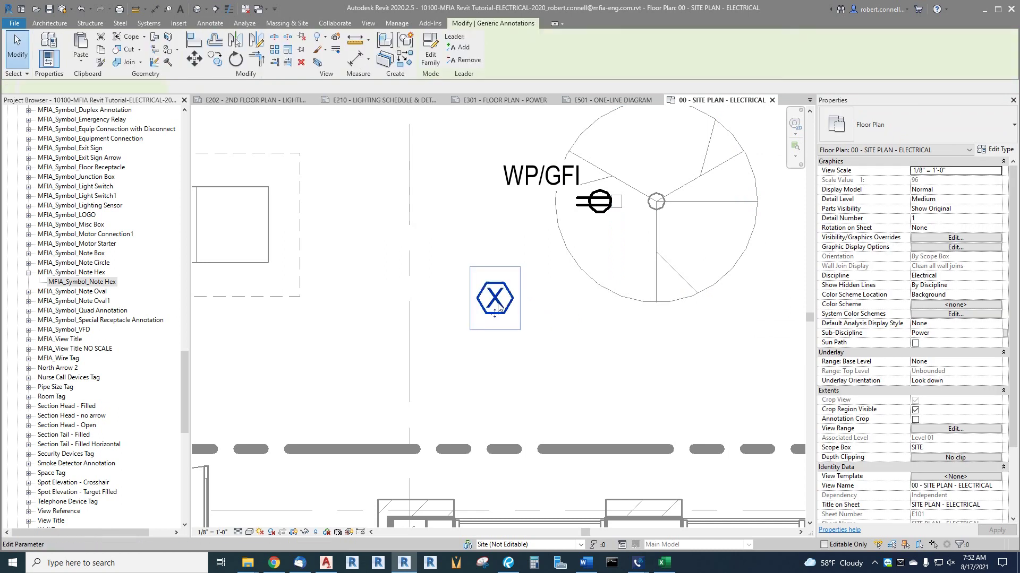
{"action": "left_click", "coordinate": [503, 307]}
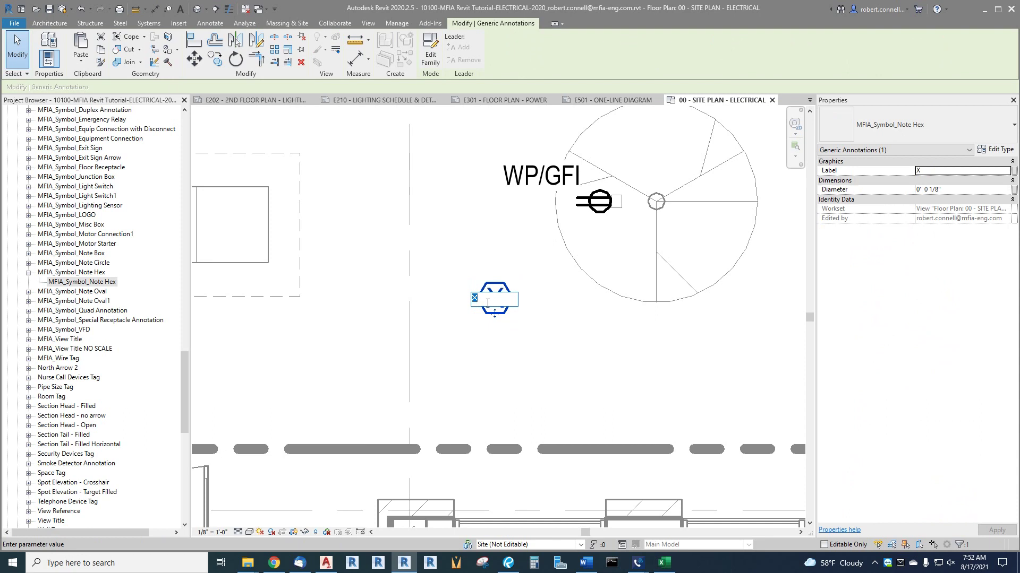
{"action": "type", "text": "1"}
{"action": "key", "text": "Return"}
{"action": "left_click", "coordinate": [560, 372]}
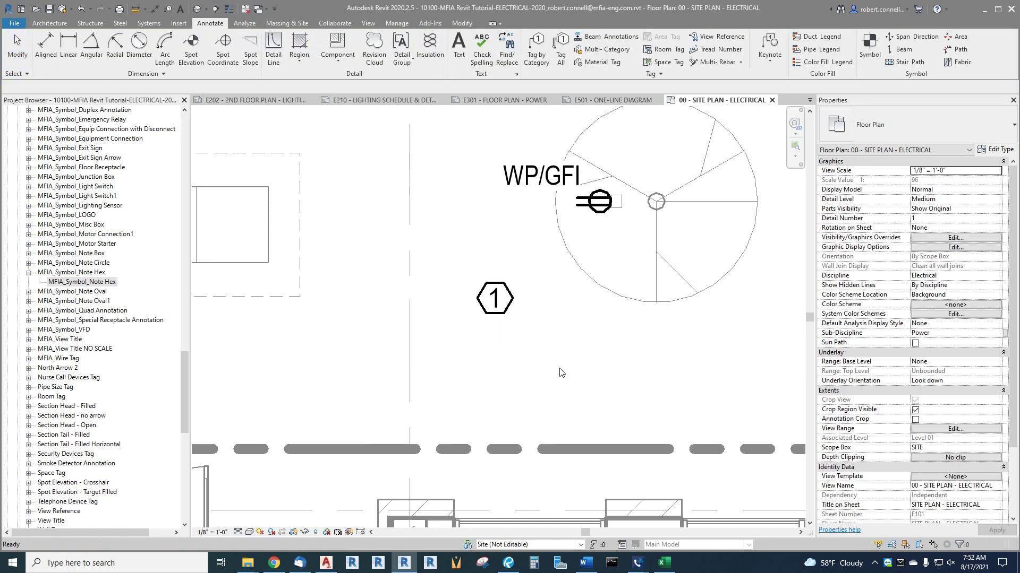
Move the hex note up and add a leader pointing to the WP/GFI receptacle.
{"action": "left_click_drag", "start_coordinate": [508, 305], "coordinate": [509, 282], "text": "ctrl"}
{"action": "left_click", "coordinate": [531, 278]}
{"action": "left_click", "coordinate": [506, 278]}
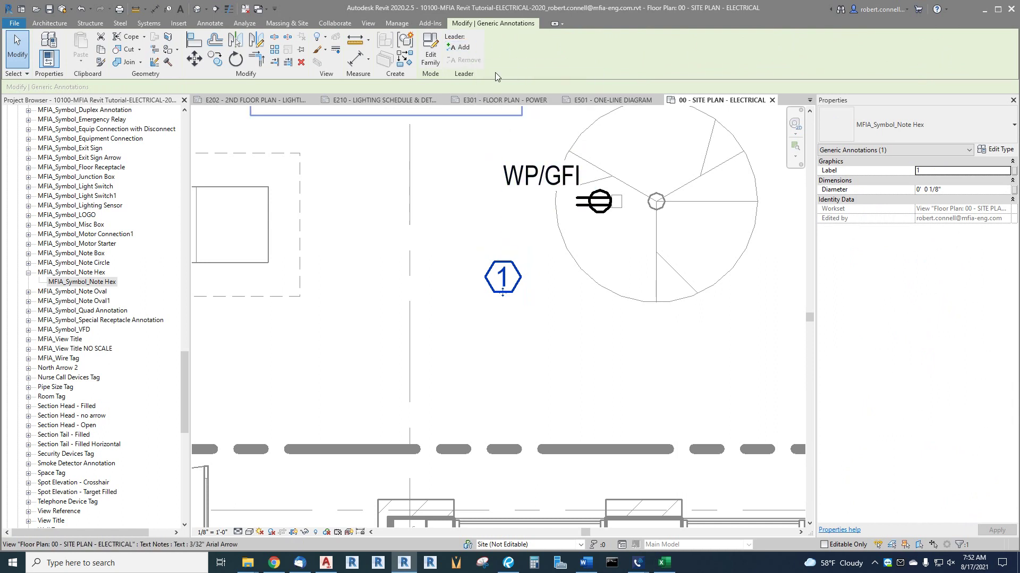
{"action": "left_click", "coordinate": [459, 49]}
{"action": "scroll", "coordinate": [425, 276], "scroll_direction": "down", "scroll_amount": 2}
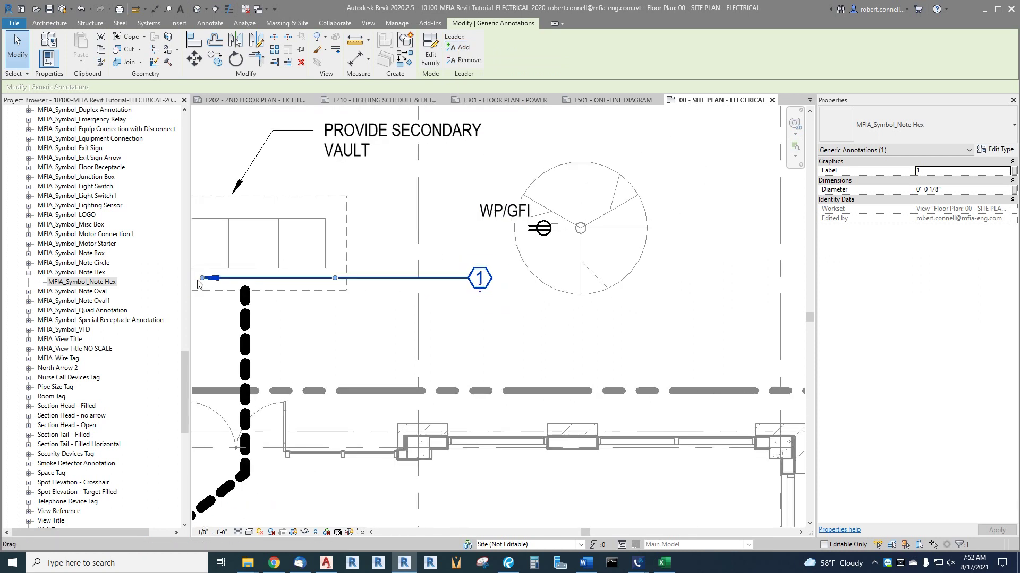
{"action": "left_click_drag", "start_coordinate": [376, 278], "coordinate": [504, 287]}
{"action": "scroll", "coordinate": [505, 272], "scroll_direction": "up", "scroll_amount": 2}
{"action": "scroll", "coordinate": [505, 272], "scroll_direction": "up", "scroll_amount": 1}
{"action": "left_click", "coordinate": [528, 348]}
{"action": "scroll", "coordinate": [375, 341], "scroll_direction": "down", "scroll_amount": 2}
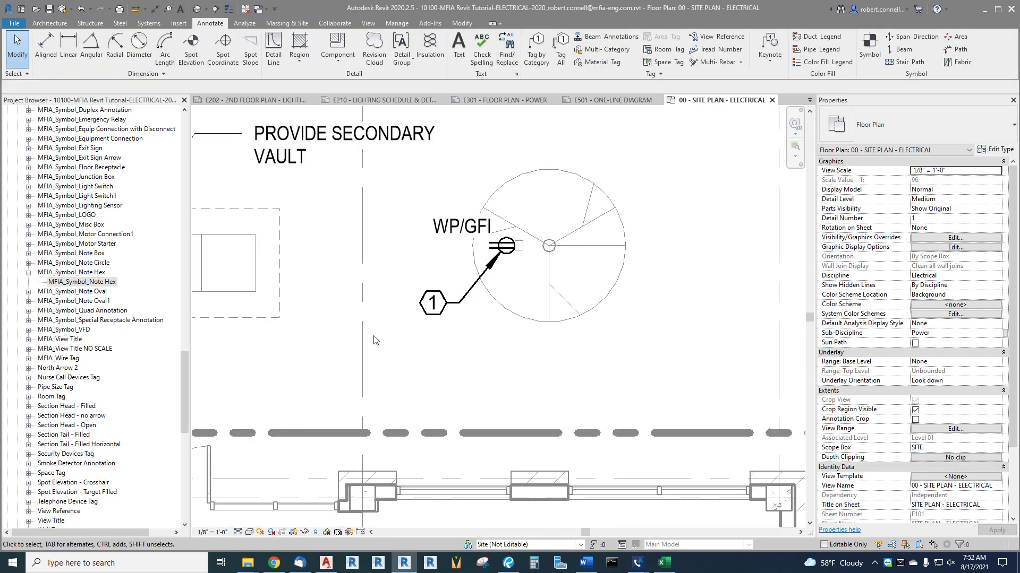
{"action": "scroll", "coordinate": [554, 282], "scroll_direction": "down", "scroll_amount": 1}
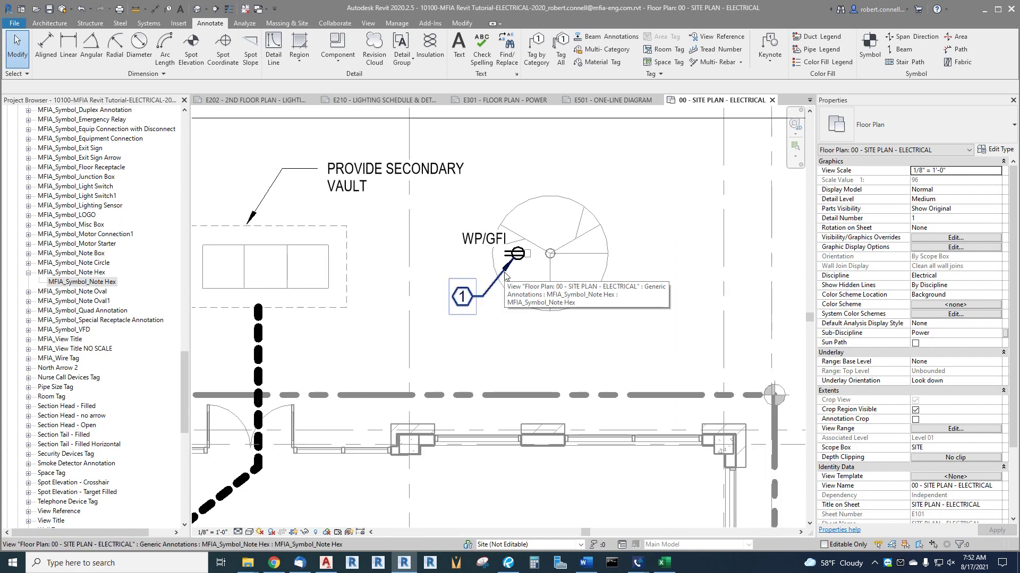
{"action": "scroll", "coordinate": [473, 327], "scroll_direction": "up", "scroll_amount": 2}
{"action": "scroll", "coordinate": [487, 294], "scroll_direction": "down", "scroll_amount": 1}
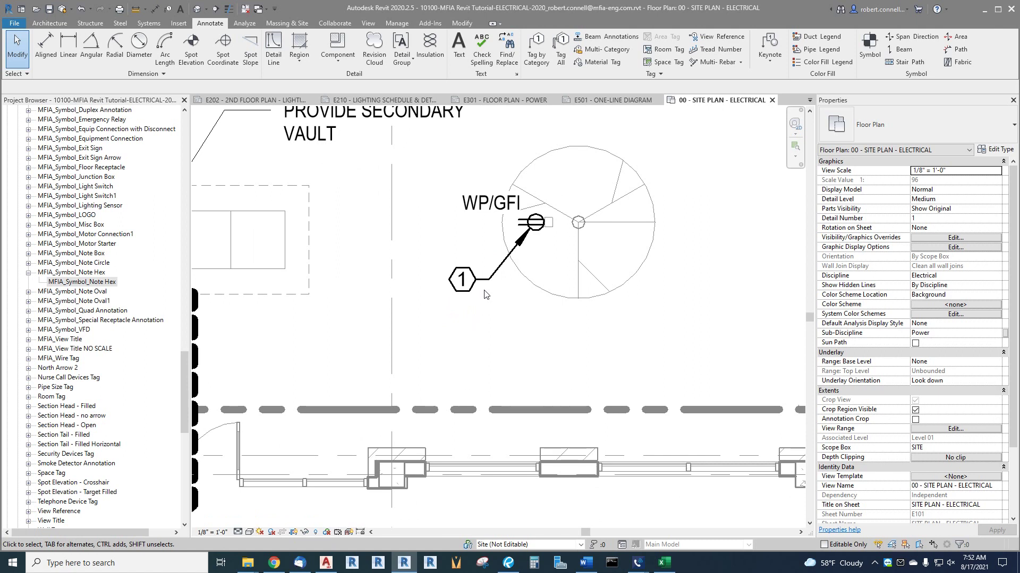
{"action": "scroll", "coordinate": [441, 266], "scroll_direction": "up", "scroll_amount": 1}
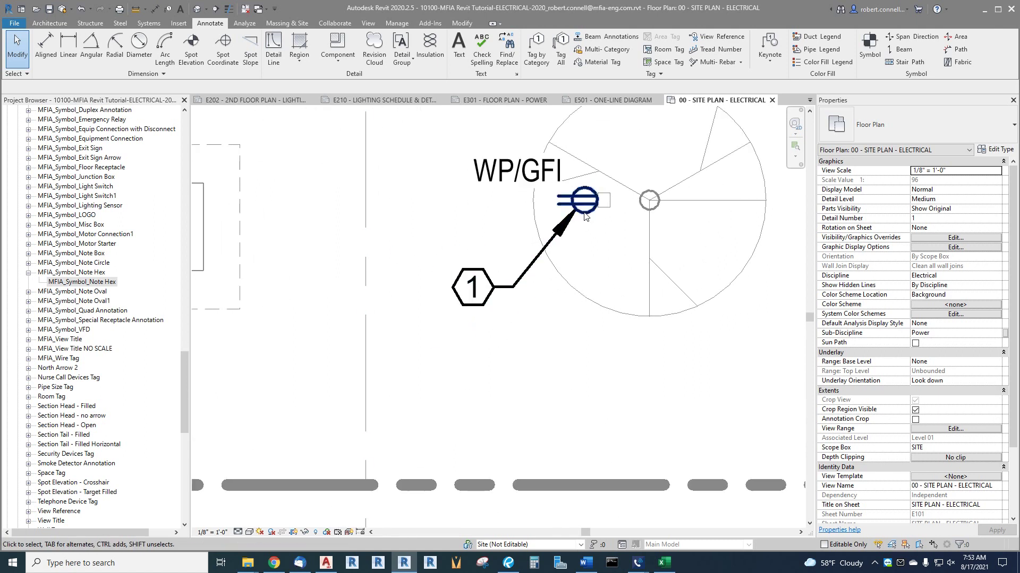
{"action": "scroll", "coordinate": [593, 299], "scroll_direction": "down", "scroll_amount": 1}
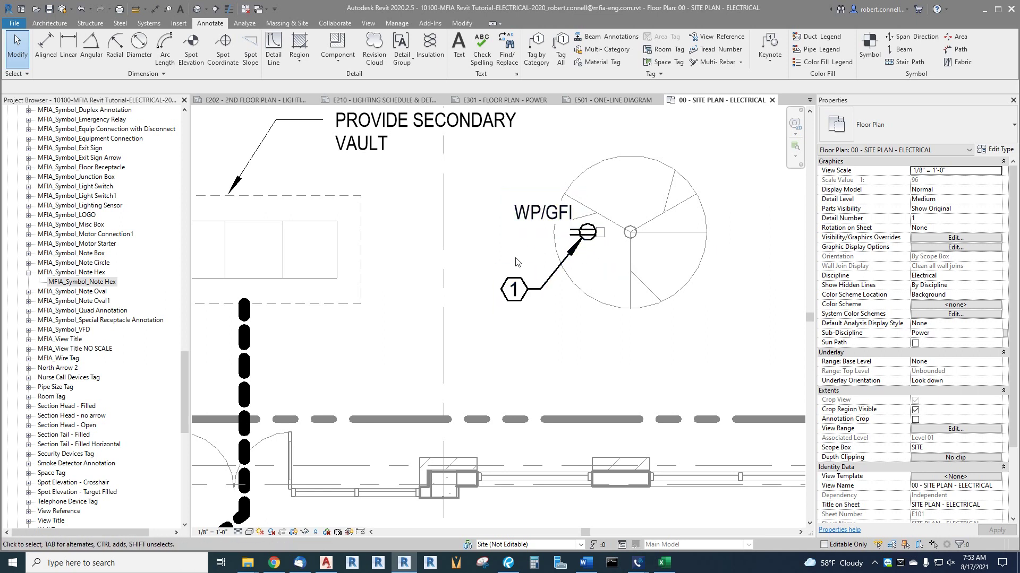
{"action": "scroll", "coordinate": [534, 271], "scroll_direction": "down", "scroll_amount": 4}
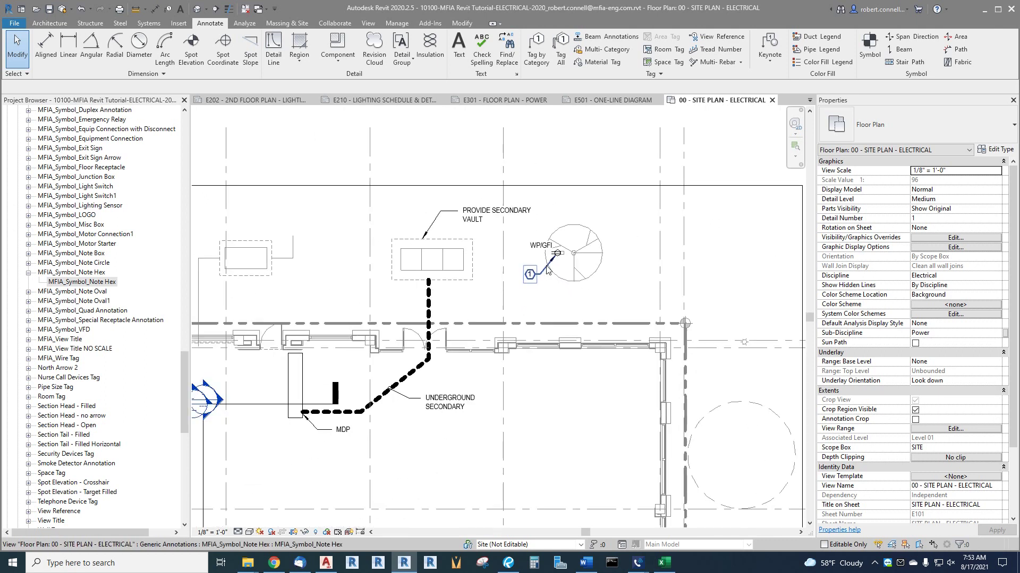
{"action": "scroll", "coordinate": [537, 279], "scroll_direction": "down", "scroll_amount": 2}
{"action": "scroll", "coordinate": [544, 278], "scroll_direction": "down", "scroll_amount": 4}
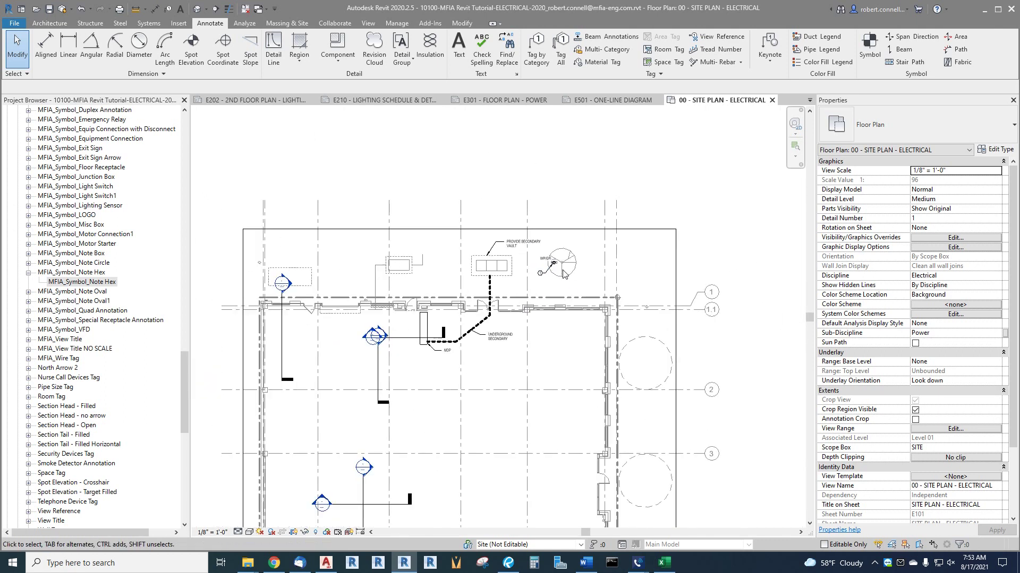
{"action": "scroll", "coordinate": [546, 277], "scroll_direction": "down", "scroll_amount": 2}
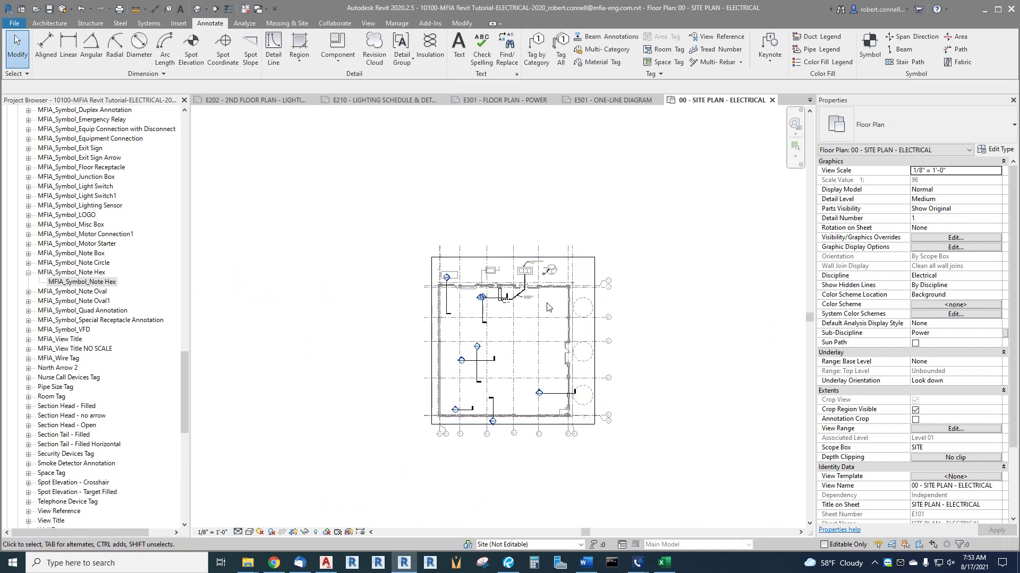
{"action": "scroll", "coordinate": [550, 310], "scroll_direction": "up", "scroll_amount": 2}
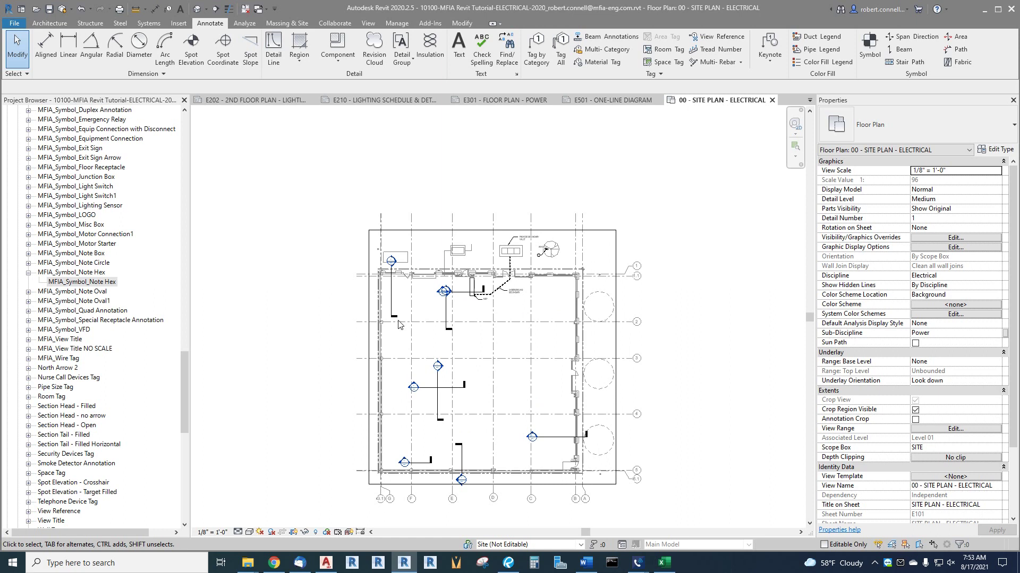
{"action": "left_click_drag", "start_coordinate": [184, 374], "coordinate": [210, 208]}
Open sheet E101 - SITE PLAN - ELECTRICAL from the Project Browser.
{"action": "left_click", "coordinate": [8, 285]}
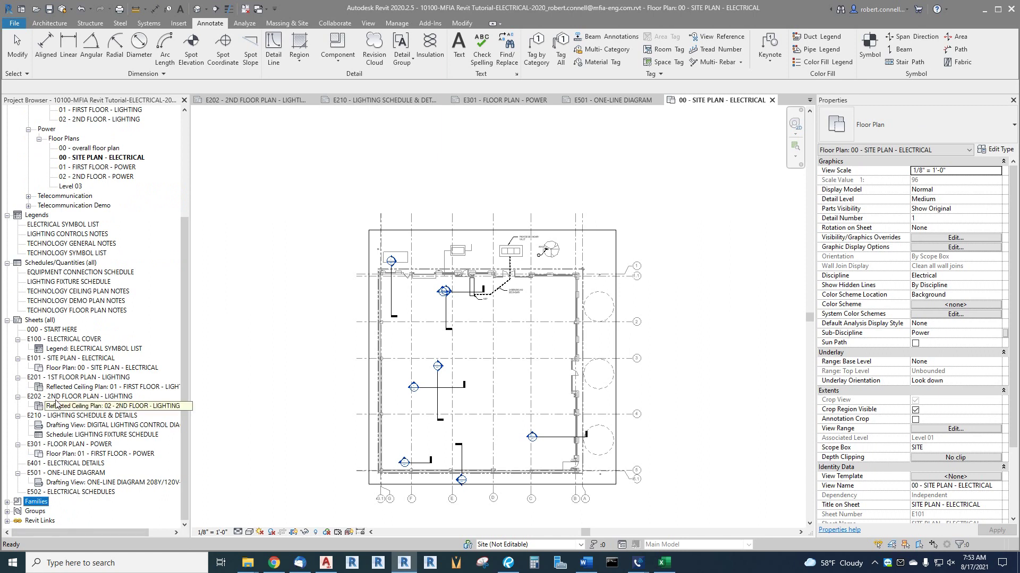
{"action": "double_click", "coordinate": [63, 360]}
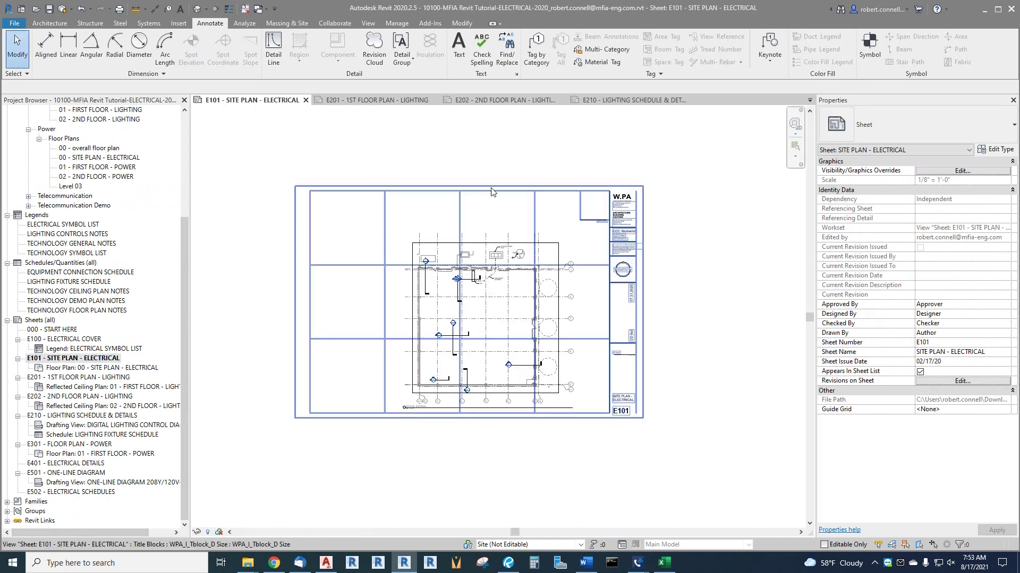
{"action": "scroll", "coordinate": [580, 257], "scroll_direction": "up", "scroll_amount": 3}
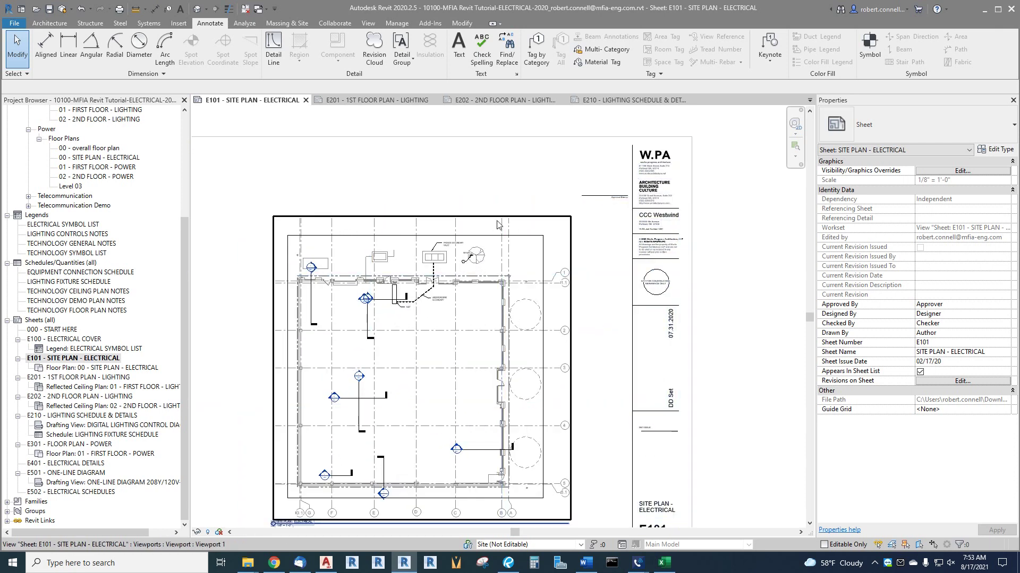
{"action": "scroll", "coordinate": [588, 228], "scroll_direction": "up", "scroll_amount": 2}
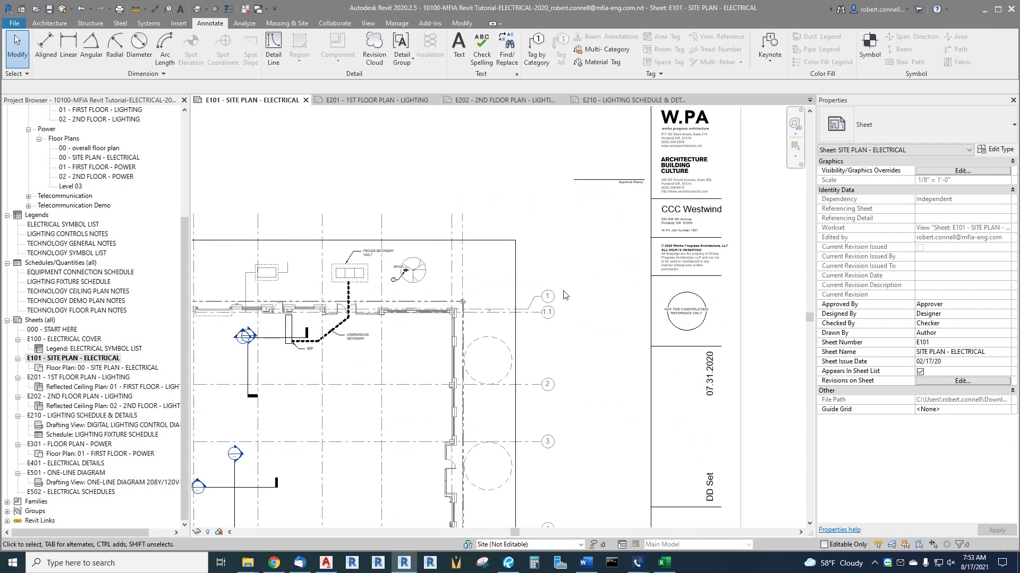
Add the text note PROVIDE RECEPTACLE IN VANDAL-RESISTANT BOX beside the title block, wrapped to two lines.
{"action": "left_click", "coordinate": [459, 47]}
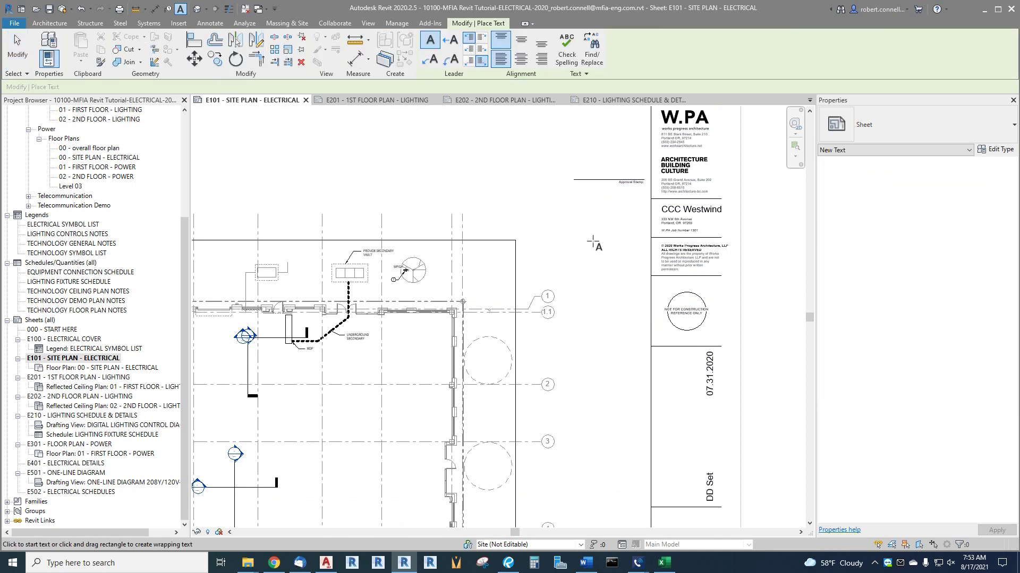
{"action": "left_click", "coordinate": [579, 253]}
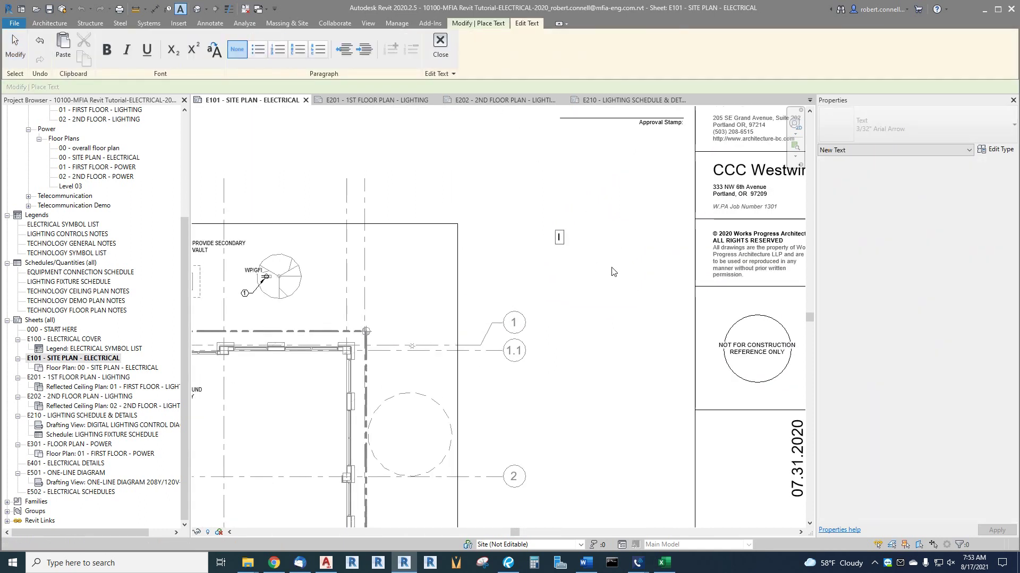
{"action": "type", "text": "PROVIDE RECEPTA"}
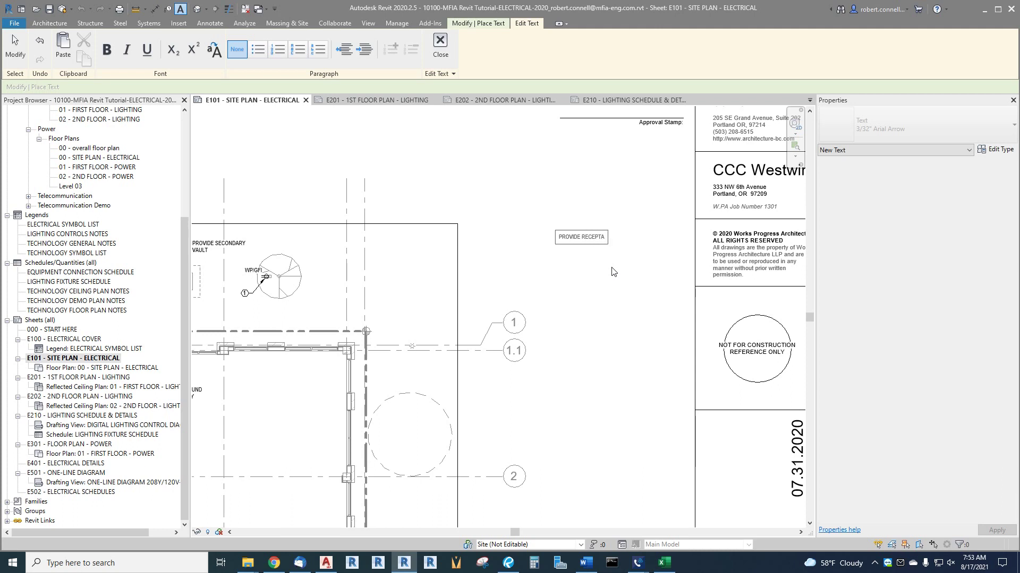
{"action": "type", "text": "CLE IN VANDAL-RESISTANT BOX"}
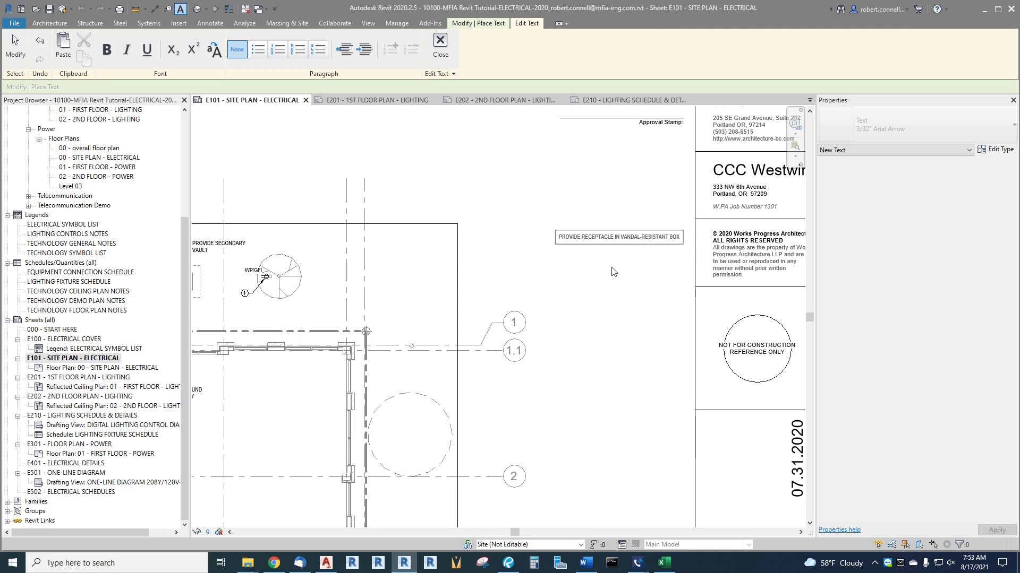
{"action": "left_click", "coordinate": [586, 208]}
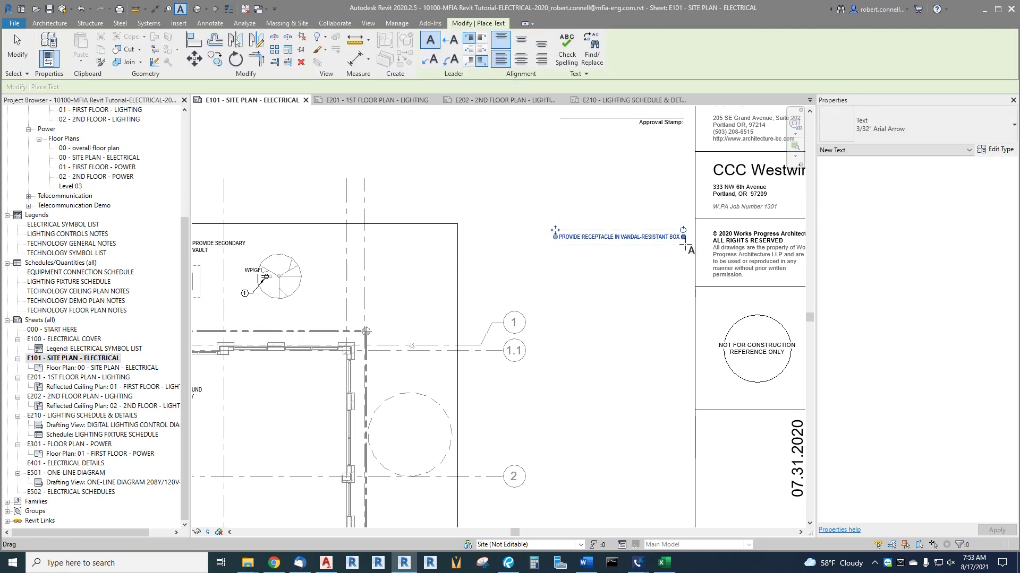
{"action": "left_click_drag", "start_coordinate": [684, 237], "coordinate": [651, 248]}
{"action": "left_click", "coordinate": [596, 266]}
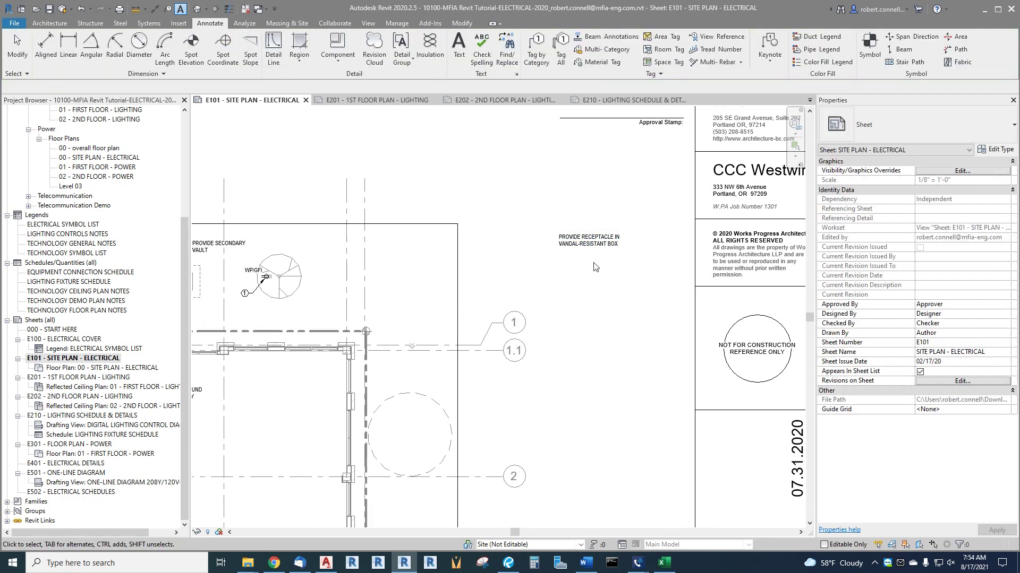
{"action": "scroll", "coordinate": [595, 202], "scroll_direction": "down", "scroll_amount": 2}
{"action": "scroll", "coordinate": [611, 279], "scroll_direction": "down", "scroll_amount": 3}
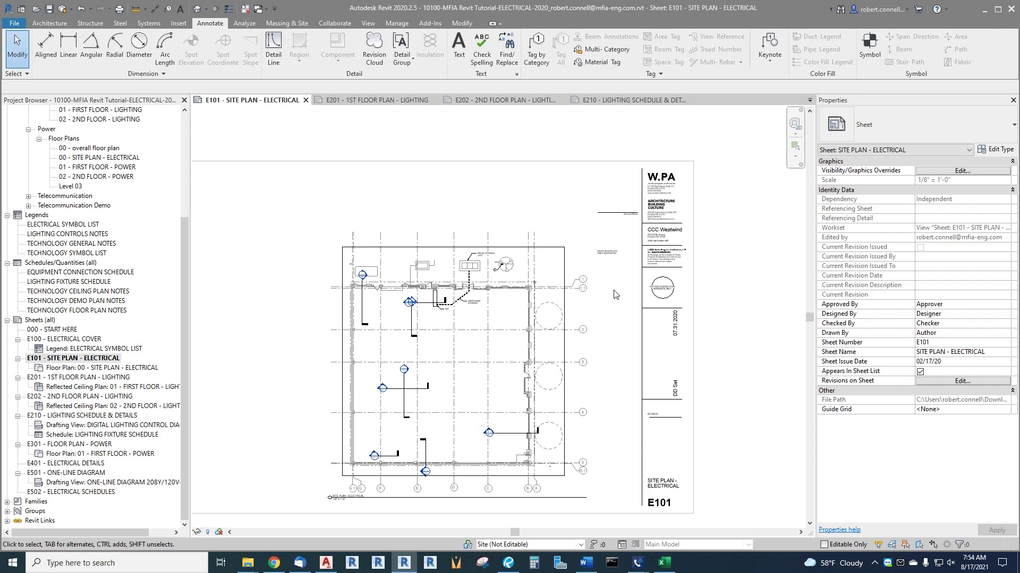
{"action": "scroll", "coordinate": [611, 265], "scroll_direction": "up", "scroll_amount": 3}
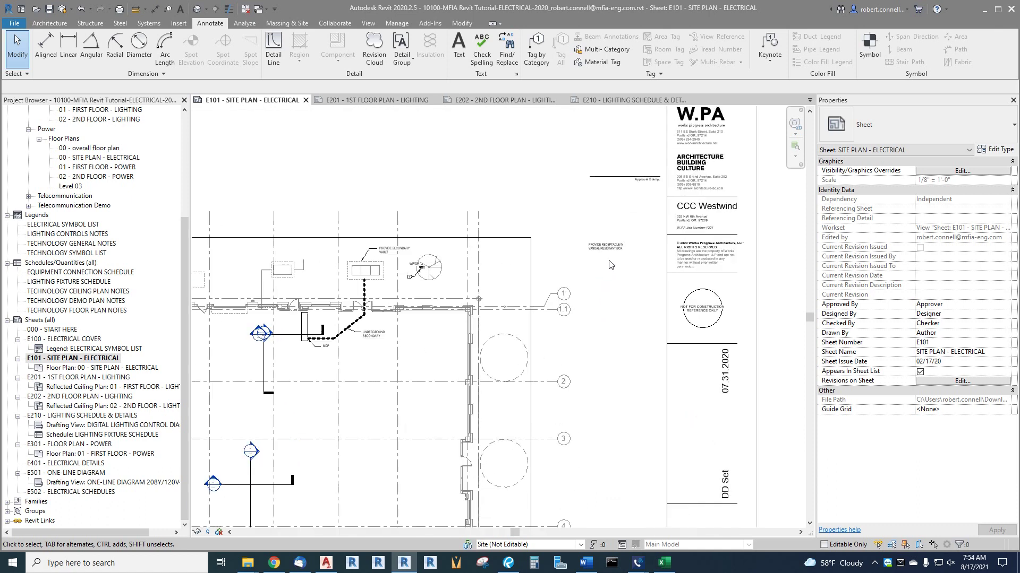
{"action": "scroll", "coordinate": [614, 267], "scroll_direction": "up", "scroll_amount": 3}
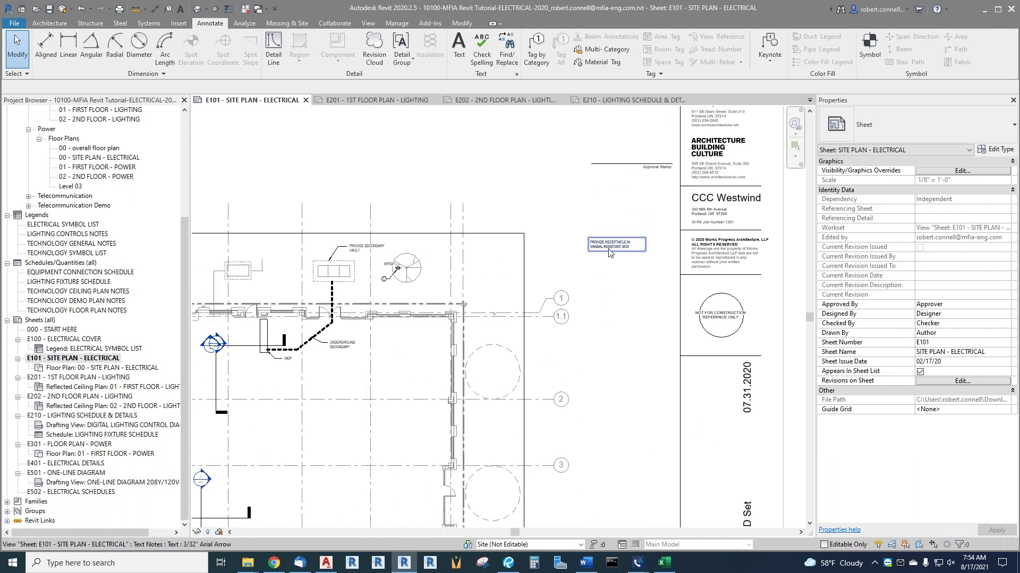
{"action": "left_click", "coordinate": [606, 253]}
{"action": "left_click", "coordinate": [620, 264]}
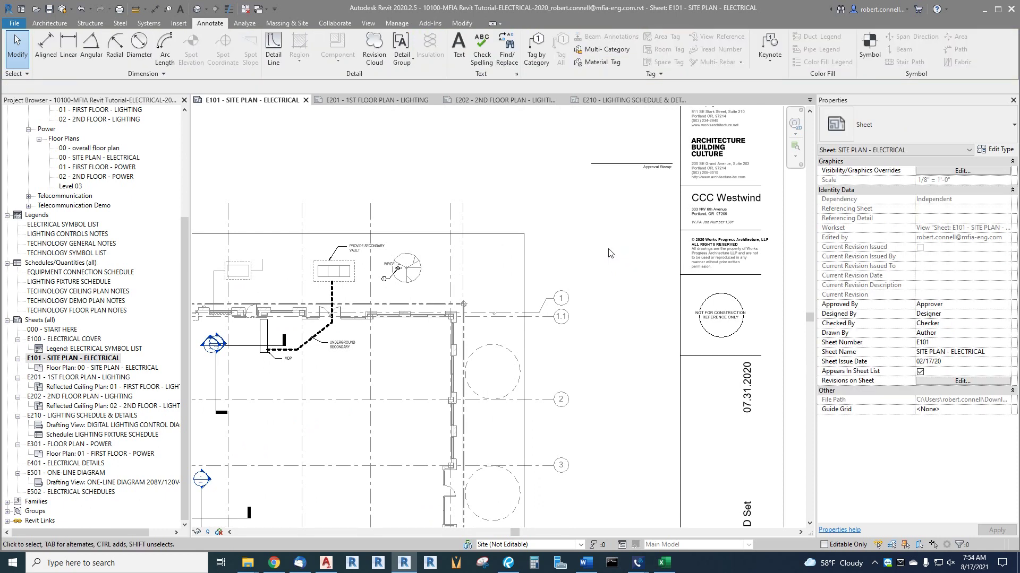
{"action": "scroll", "coordinate": [624, 266], "scroll_direction": "down", "scroll_amount": 3}
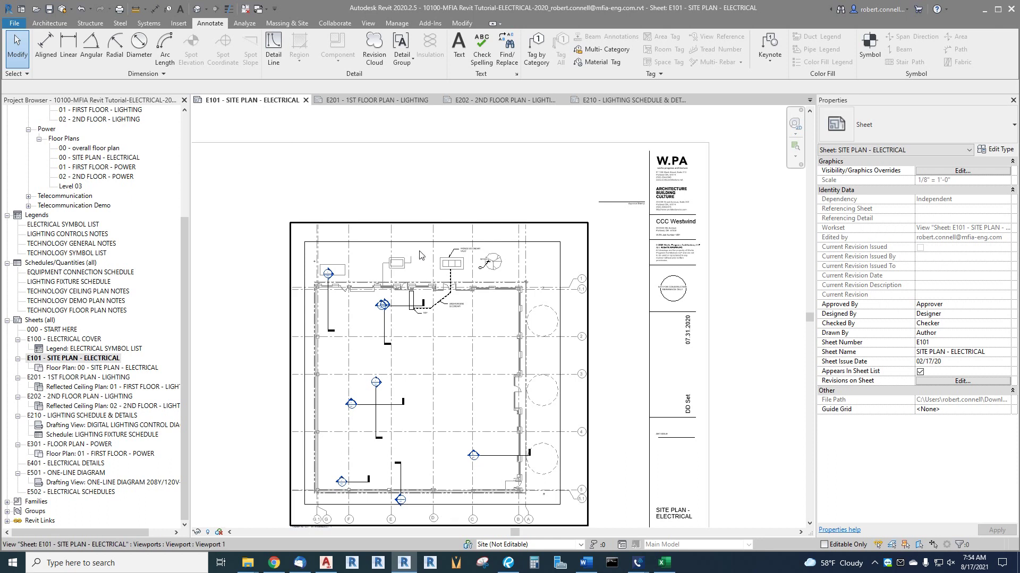
{"action": "left_click", "coordinate": [36, 215]}
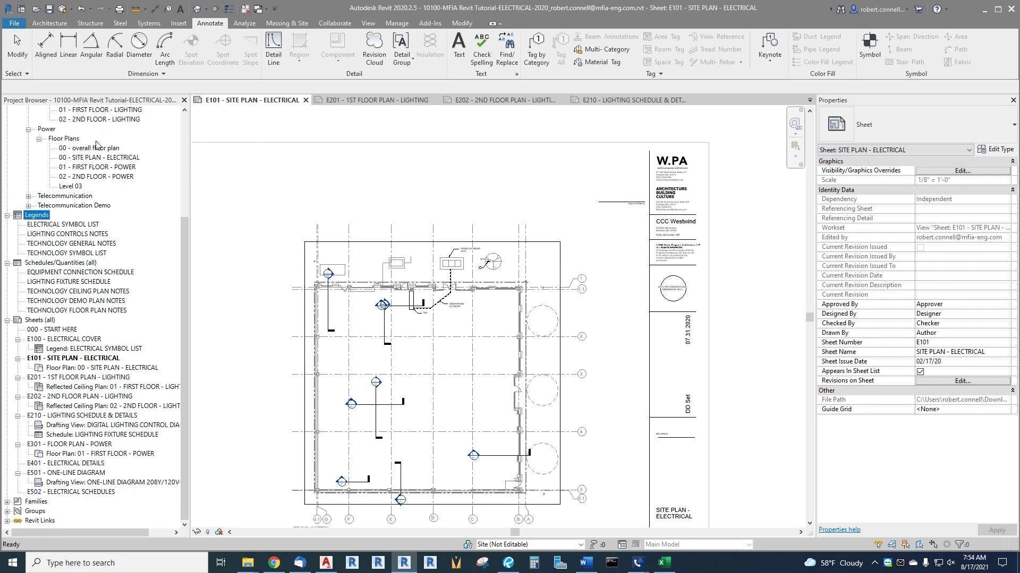
Create a new legend view named KEYED NOTES: SITE PLAN at 12" = 1'-0" scale.
{"action": "right_click", "coordinate": [40, 218]}
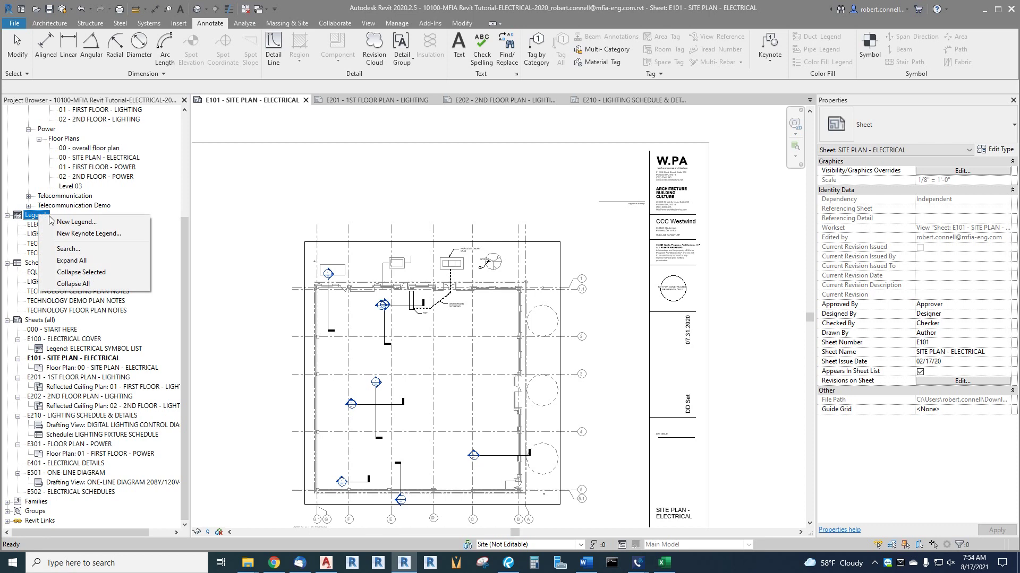
{"action": "left_click", "coordinate": [68, 227]}
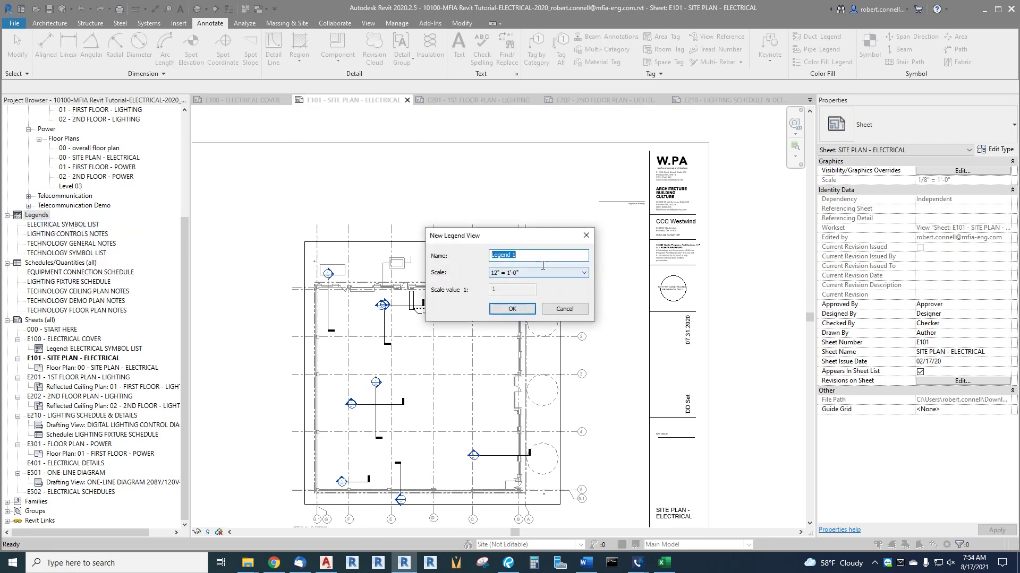
{"action": "type", "text": "ke"}
{"action": "key", "text": "BackSpace"}
{"action": "type", "text": "KEYED NOTES: SITE PLAN"}
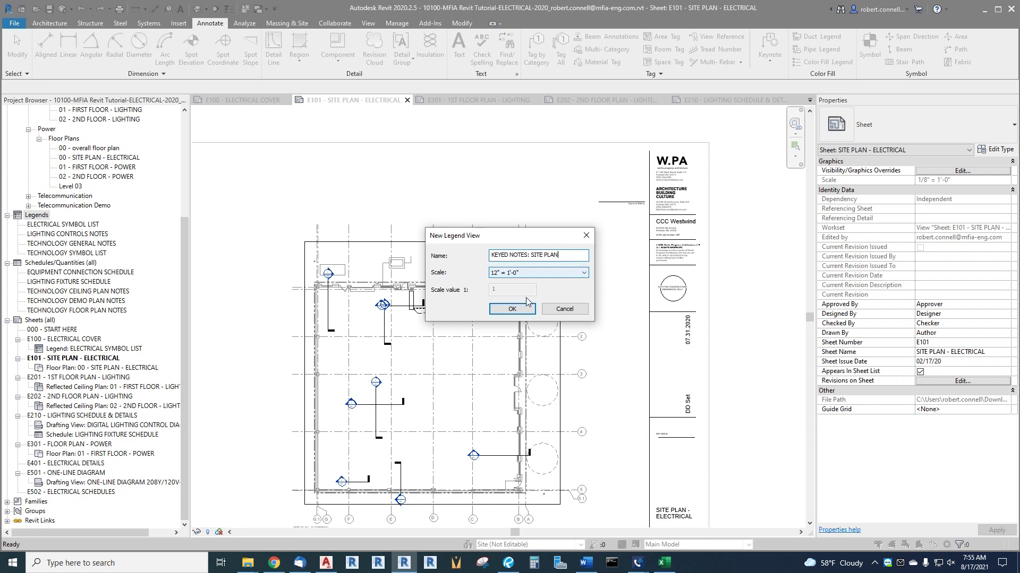
{"action": "left_click", "coordinate": [505, 310]}
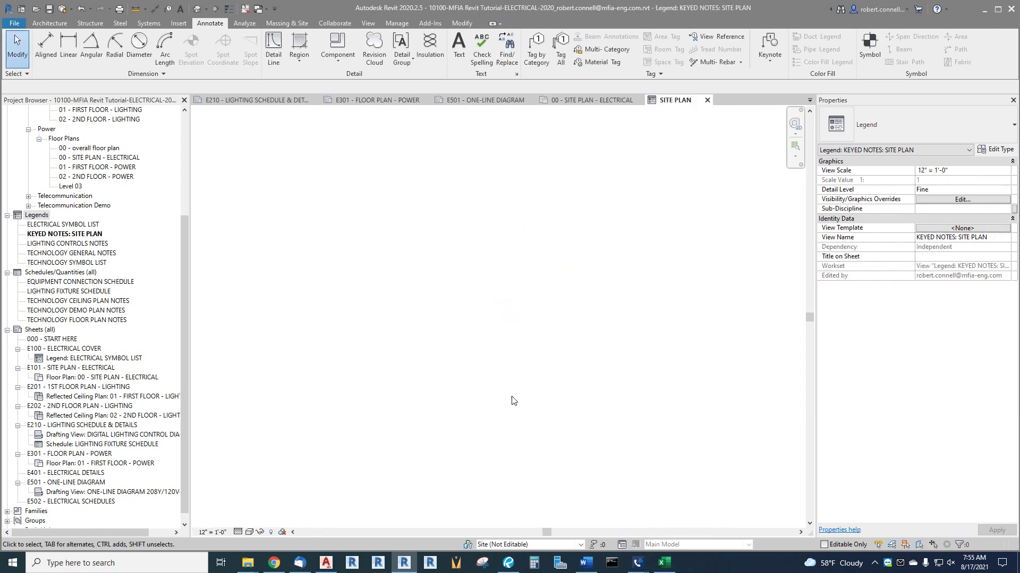
Write the legend note PROVIDE DUPLEX RECEPTACLE IN VANDAL-RESISTANT BOX. with its closing period.
{"action": "left_click", "coordinate": [459, 45]}
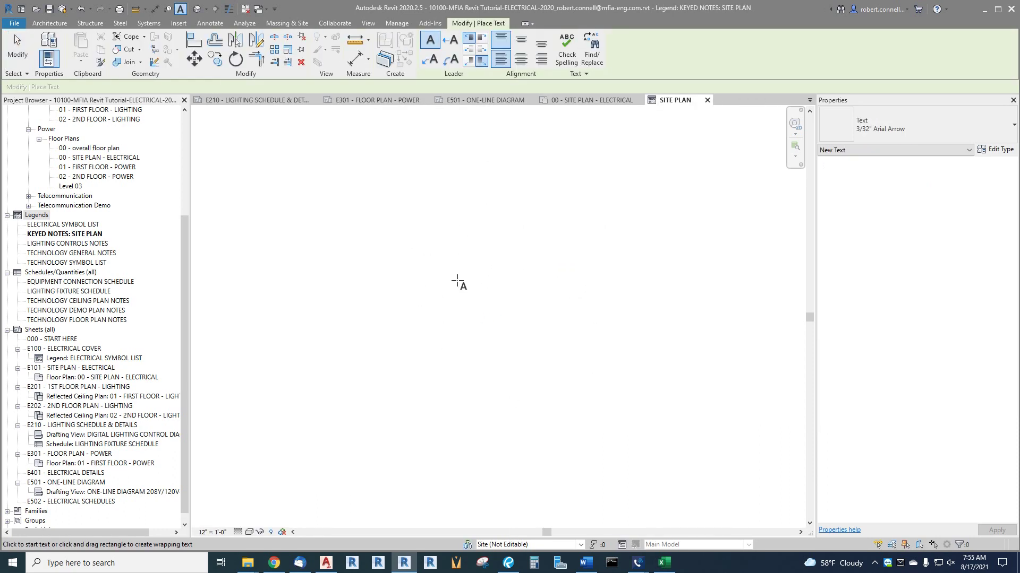
{"action": "left_click", "coordinate": [457, 290]}
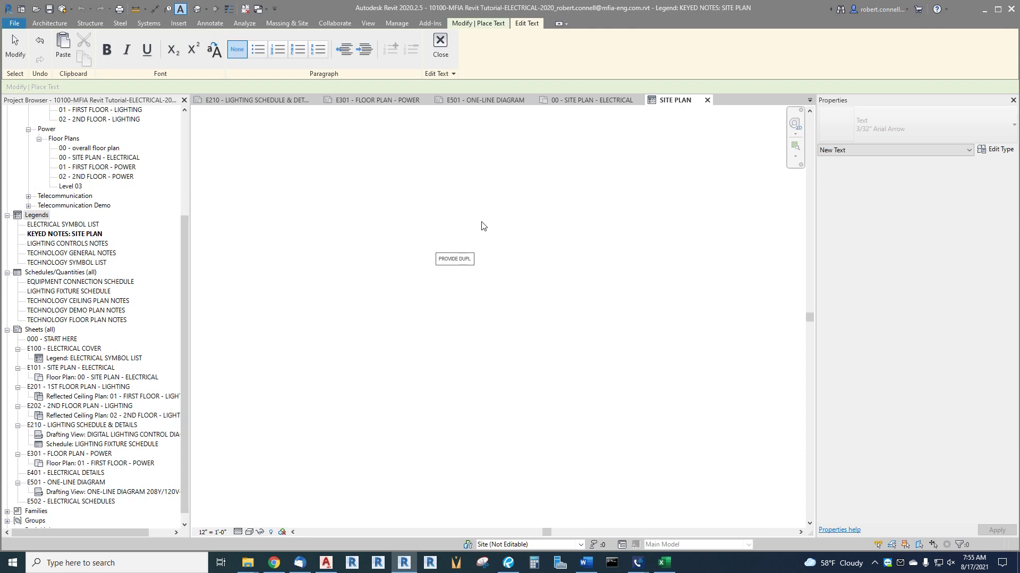
{"action": "type", "text": "REC"}
{"action": "type", "text": "DAL-RESISTANT BO"}
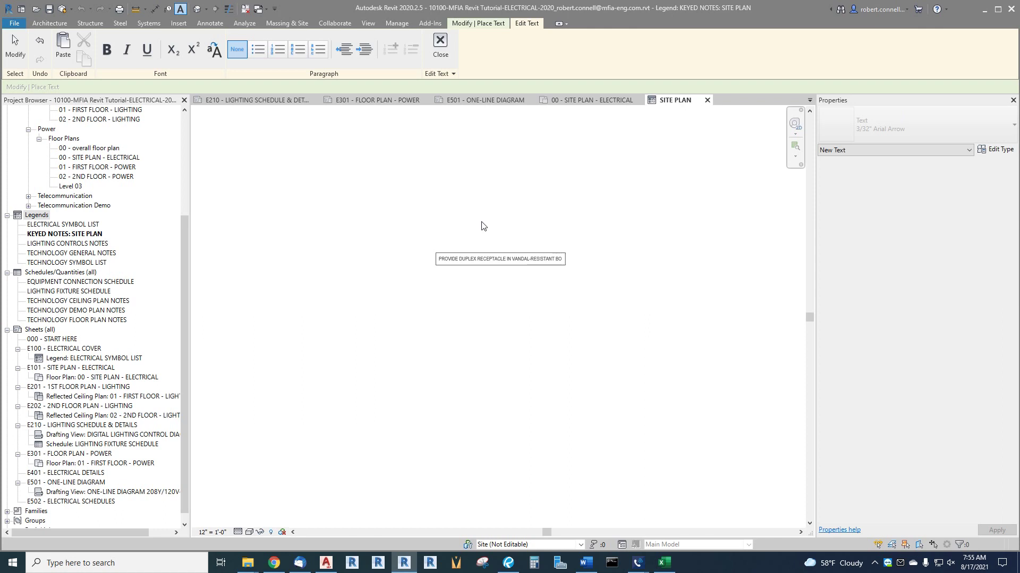
{"action": "type", "text": "."}
{"action": "left_click", "coordinate": [479, 258]}
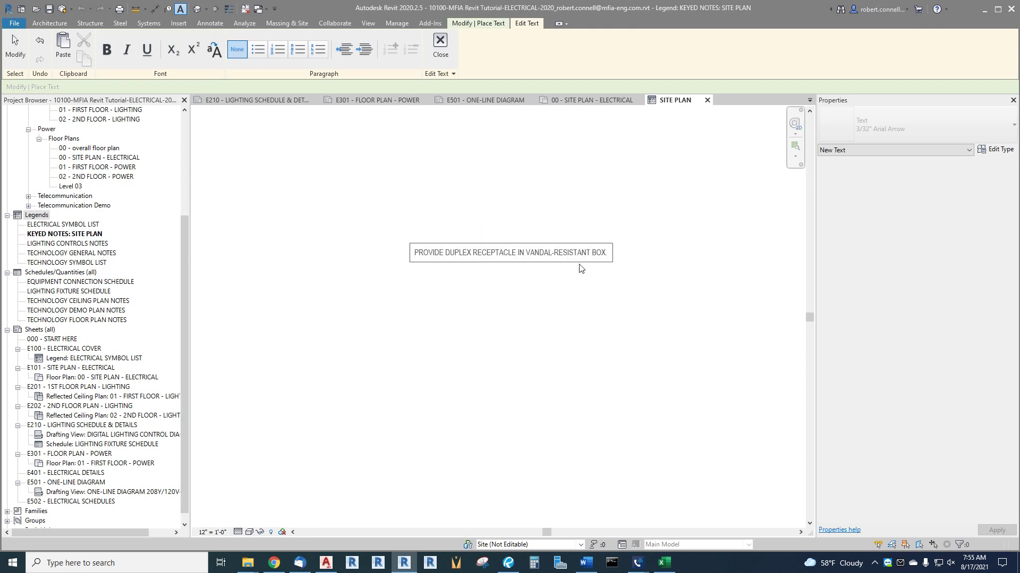
{"action": "left_click", "coordinate": [448, 53]}
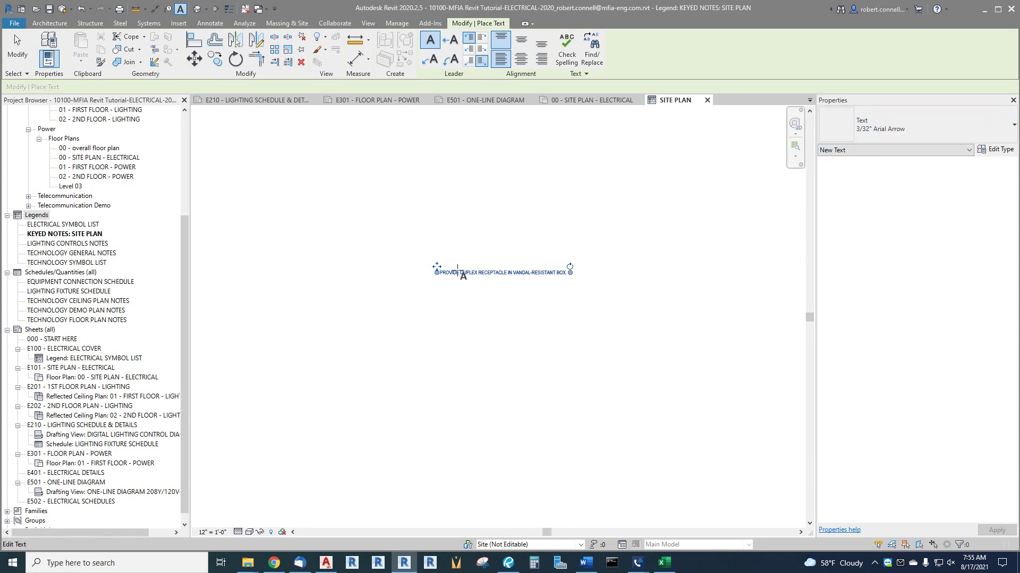
{"action": "scroll", "coordinate": [452, 264], "scroll_direction": "up", "scroll_amount": 2}
Add an underlined title KEYED NOTES: SITE PLAN above the receptacle note.
{"action": "left_click", "coordinate": [427, 242]}
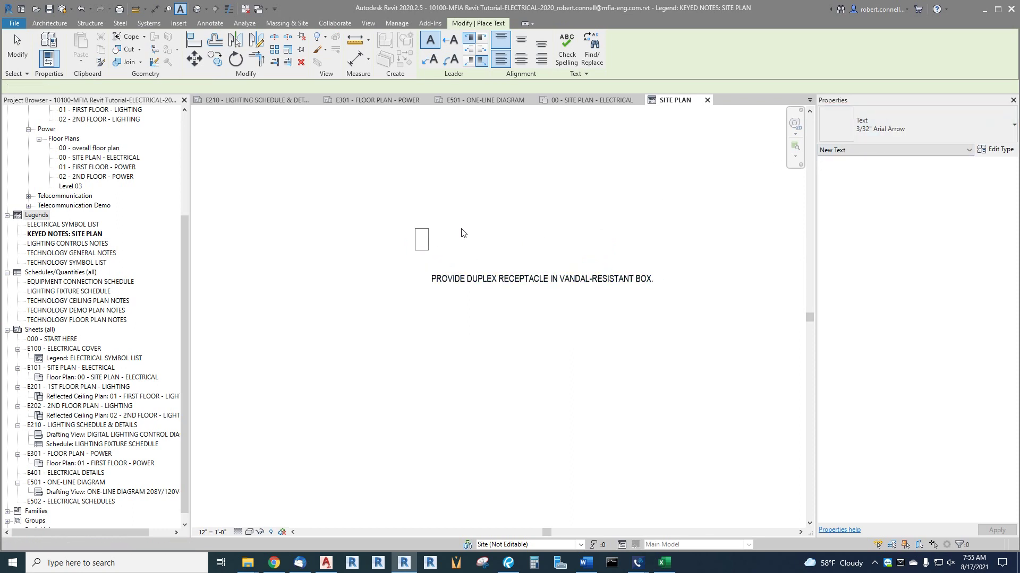
{"action": "left_click", "coordinate": [154, 52]}
{"action": "type", "text": "KEYED NOTES: SITE PLAN"}
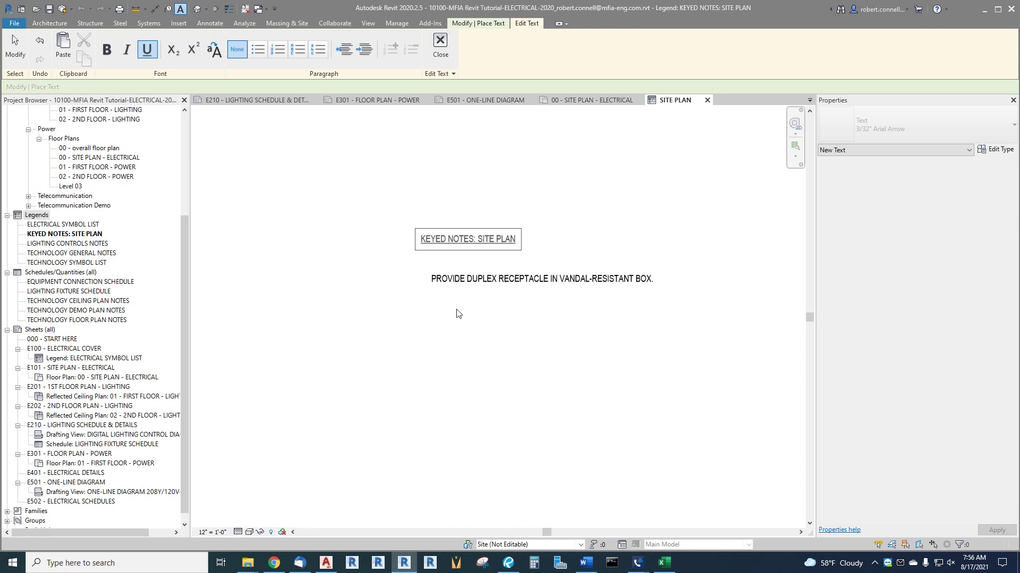
{"action": "left_click", "coordinate": [438, 341]}
Set the title's text type to 1/4" Arial and nudge it slightly left.
{"action": "left_click", "coordinate": [519, 241]}
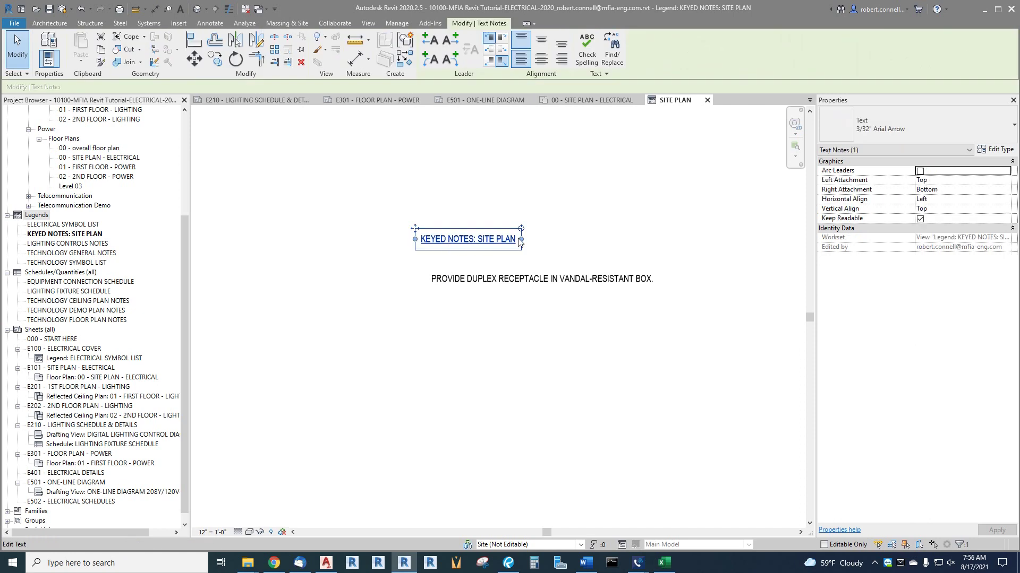
{"action": "left_click", "coordinate": [886, 129]}
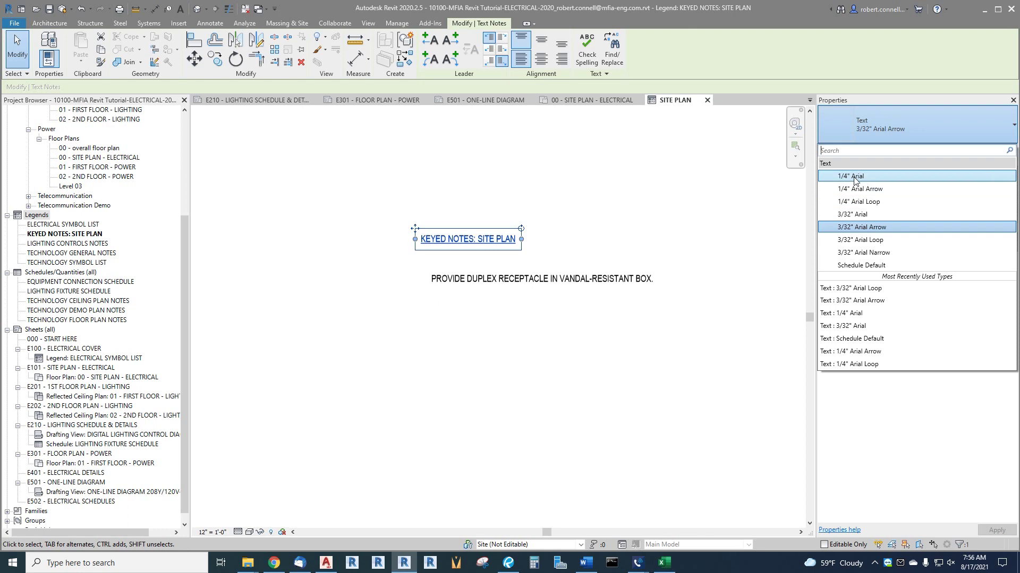
{"action": "left_click", "coordinate": [856, 177]}
{"action": "left_click_drag", "start_coordinate": [416, 229], "coordinate": [414, 230]}
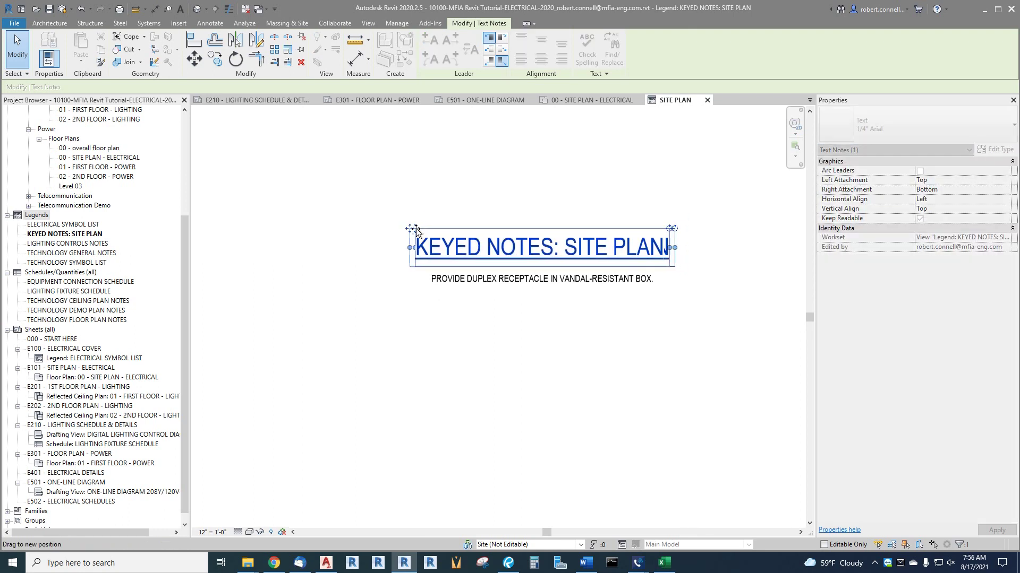
{"action": "key", "text": "Escape"}
{"action": "scroll", "coordinate": [436, 264], "scroll_direction": "up", "scroll_amount": 2}
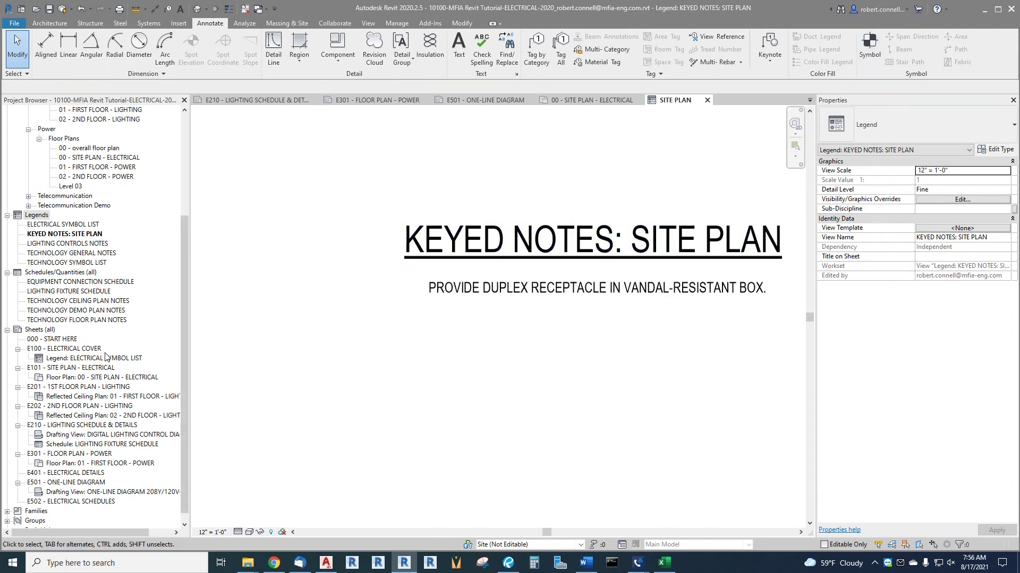
Place an MFIA_Symbol_Note Hex symbol beside the receptacle note in the legend.
{"action": "left_click", "coordinate": [870, 48]}
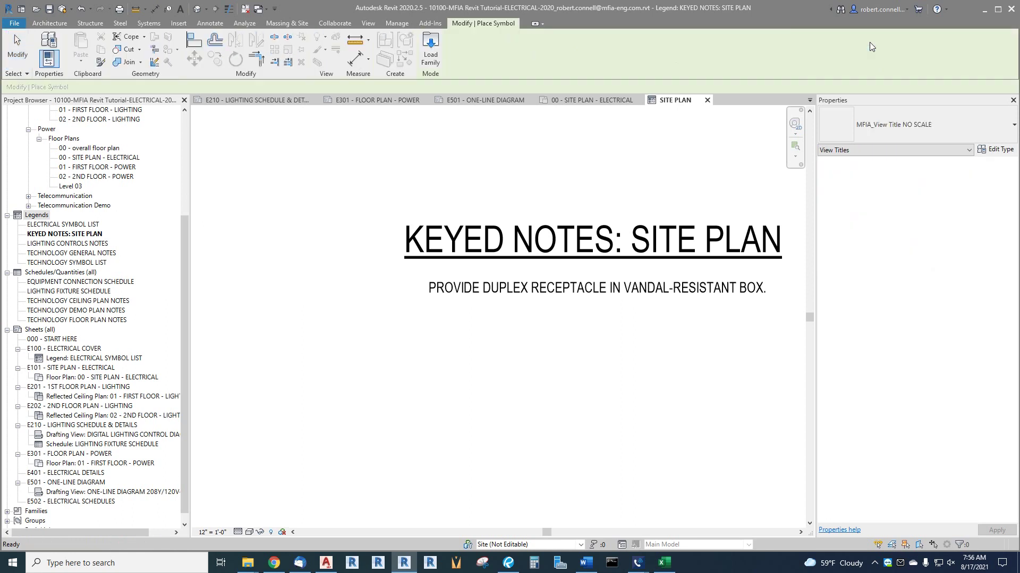
{"action": "left_click", "coordinate": [929, 126]}
{"action": "scroll", "coordinate": [865, 244], "scroll_direction": "down", "scroll_amount": 7}
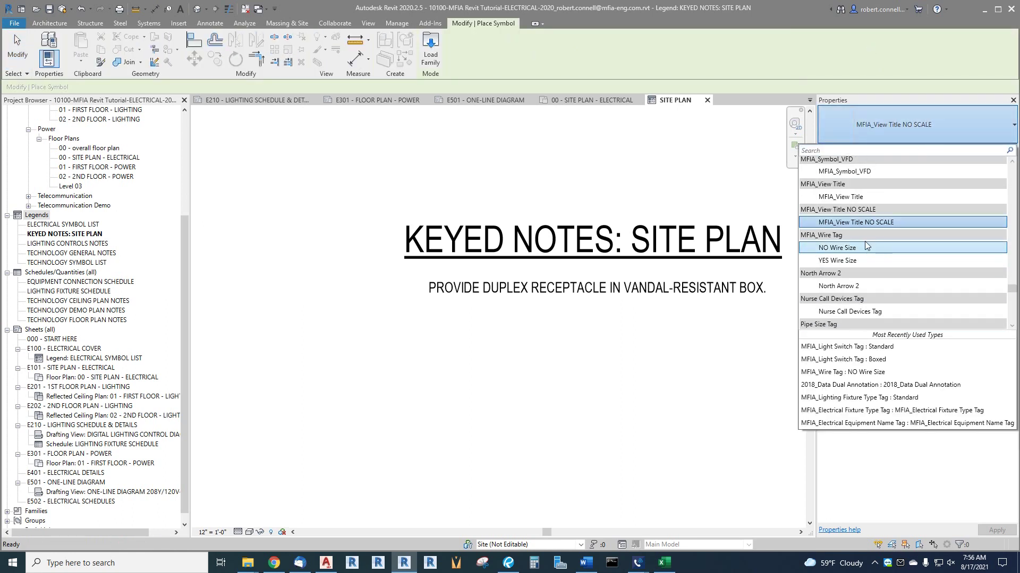
{"action": "scroll", "coordinate": [863, 228], "scroll_direction": "up", "scroll_amount": 4}
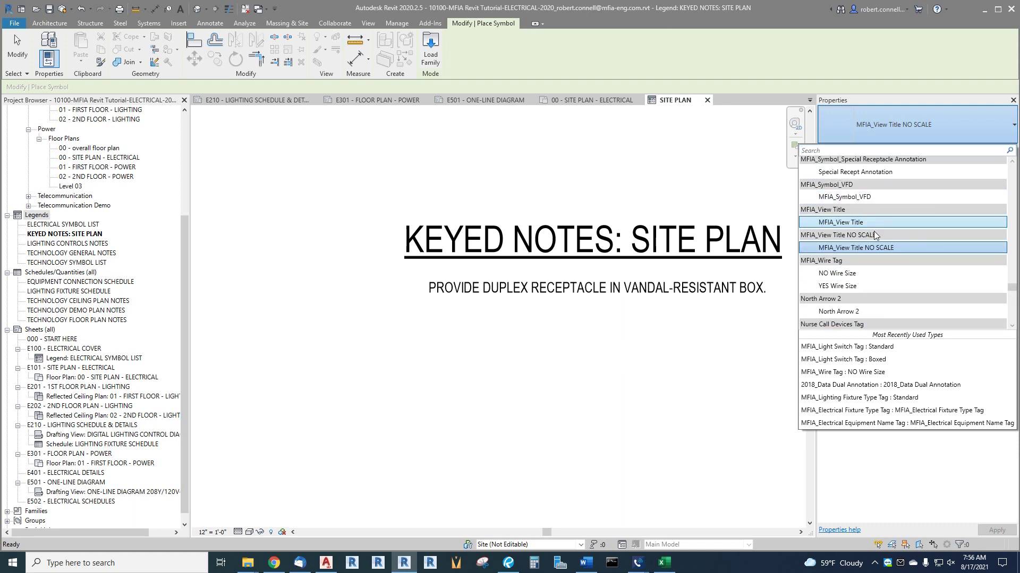
{"action": "scroll", "coordinate": [871, 207], "scroll_direction": "up", "scroll_amount": 4}
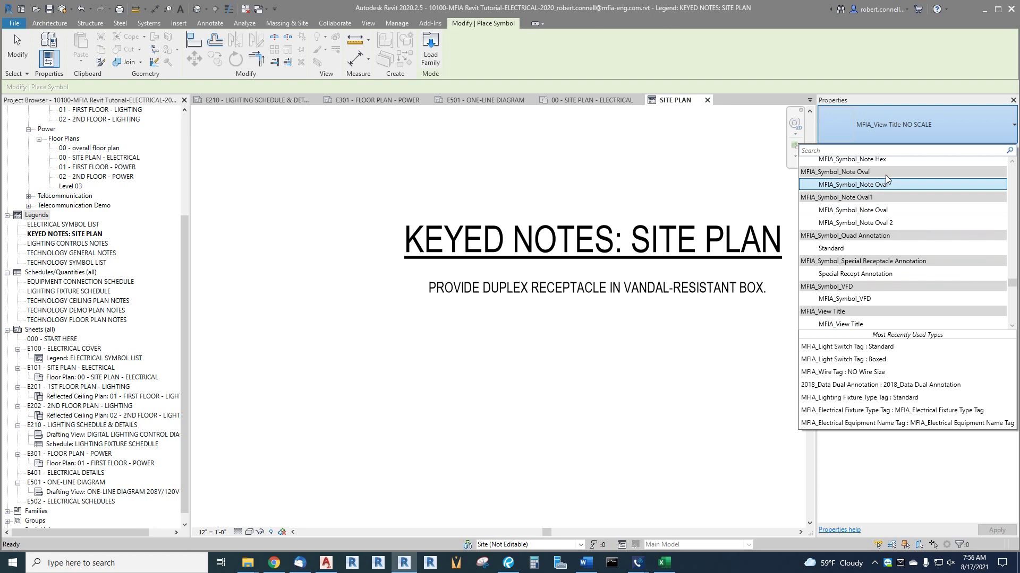
{"action": "left_click", "coordinate": [876, 161]}
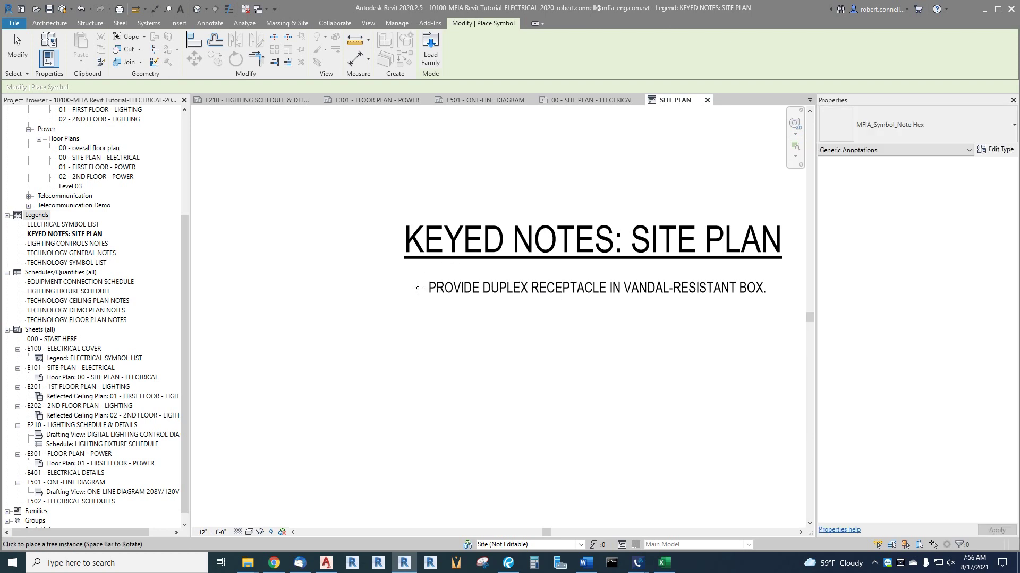
{"action": "scroll", "coordinate": [418, 287], "scroll_direction": "up", "scroll_amount": 2}
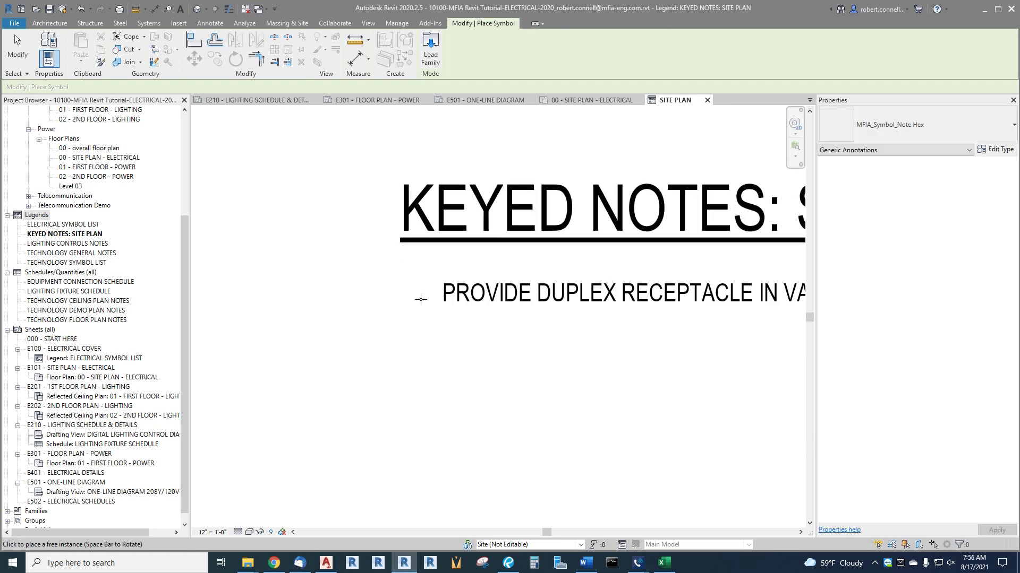
{"action": "scroll", "coordinate": [424, 297], "scroll_direction": "up", "scroll_amount": 2}
{"action": "left_click", "coordinate": [411, 295]}
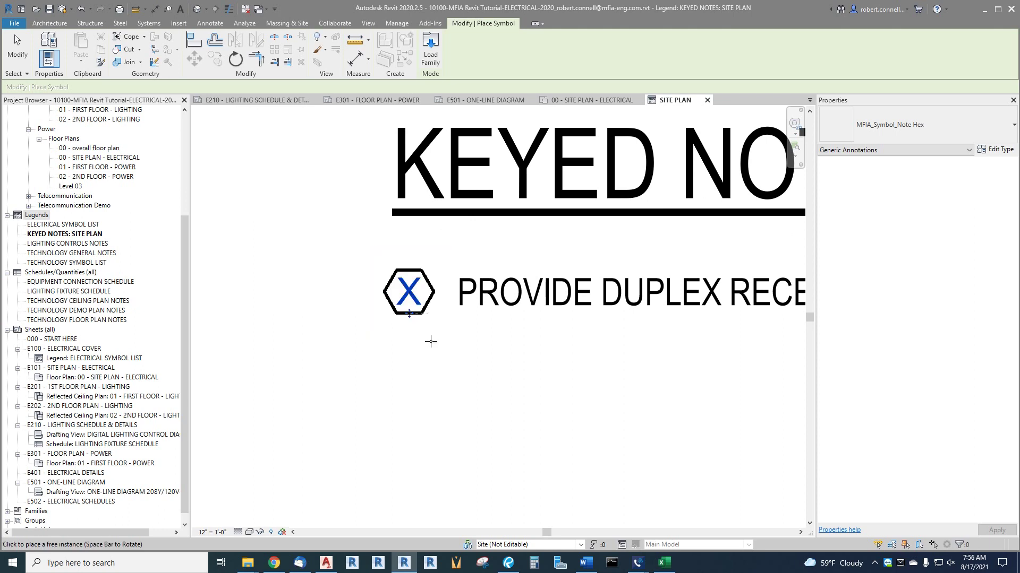
{"action": "key", "text": "Escape"}
Reposition the hex symbol left of the note and change its label to 1.
{"action": "left_click_drag", "start_coordinate": [443, 307], "coordinate": [423, 296]}
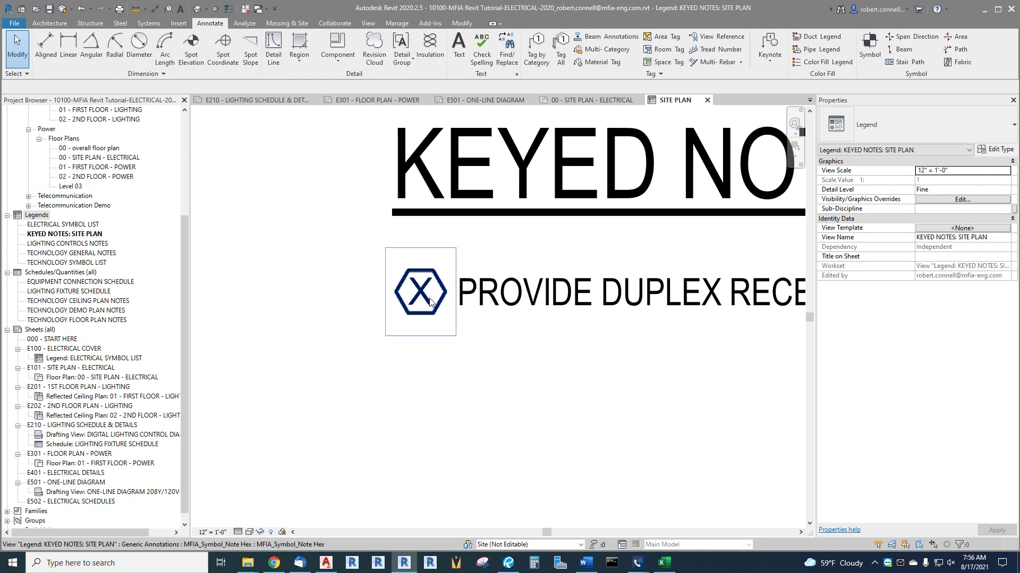
{"action": "left_click", "coordinate": [422, 295]}
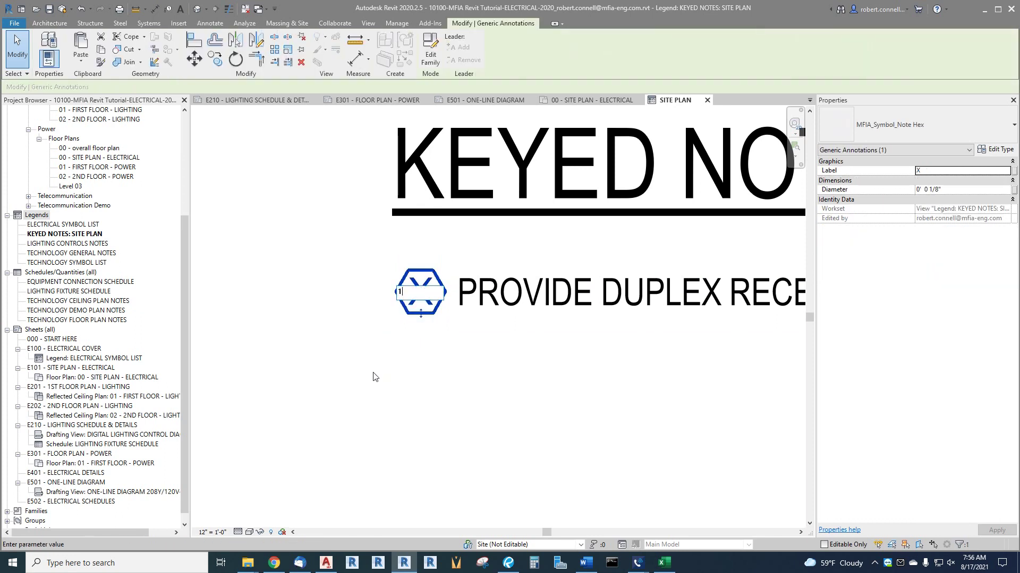
{"action": "type", "text": "1"}
{"action": "left_click", "coordinate": [370, 348]}
{"action": "scroll", "coordinate": [371, 348], "scroll_direction": "down", "scroll_amount": 5}
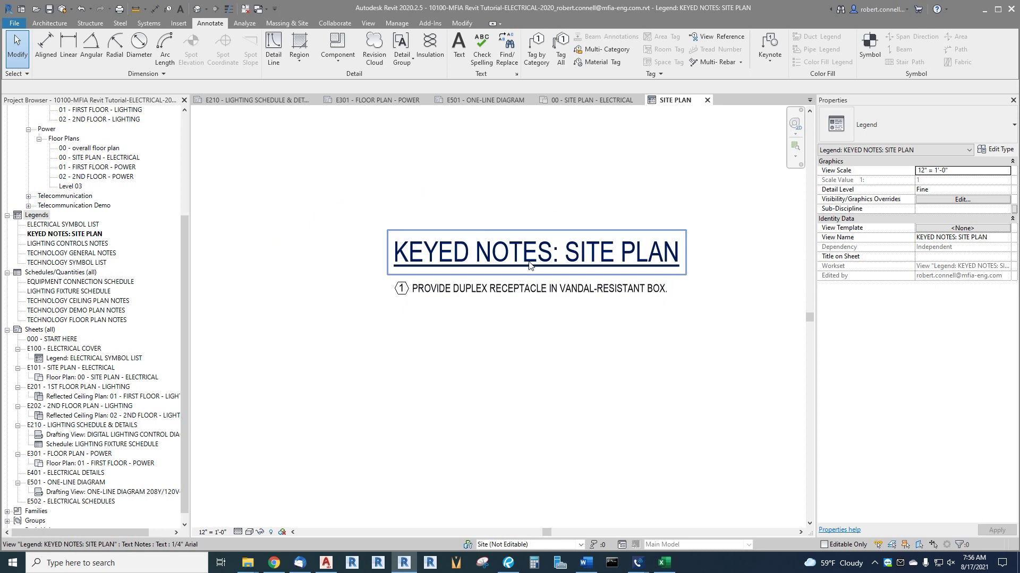
Open sheet E101 and place the KEYED NOTES: SITE PLAN legend near the title block.
{"action": "double_click", "coordinate": [77, 368]}
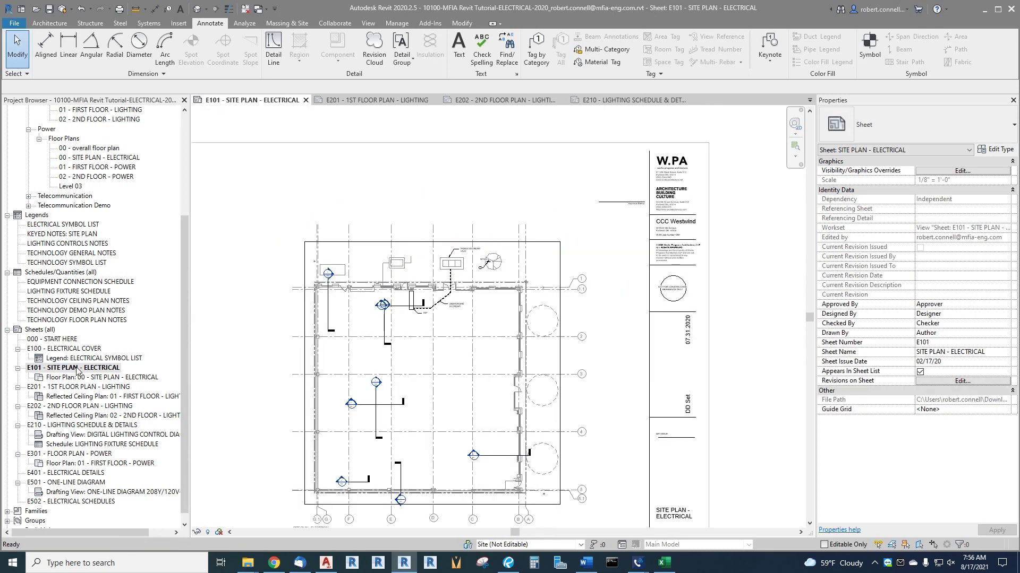
{"action": "left_click_drag", "start_coordinate": [55, 236], "coordinate": [606, 260]}
{"action": "scroll", "coordinate": [611, 255], "scroll_direction": "up", "scroll_amount": 2}
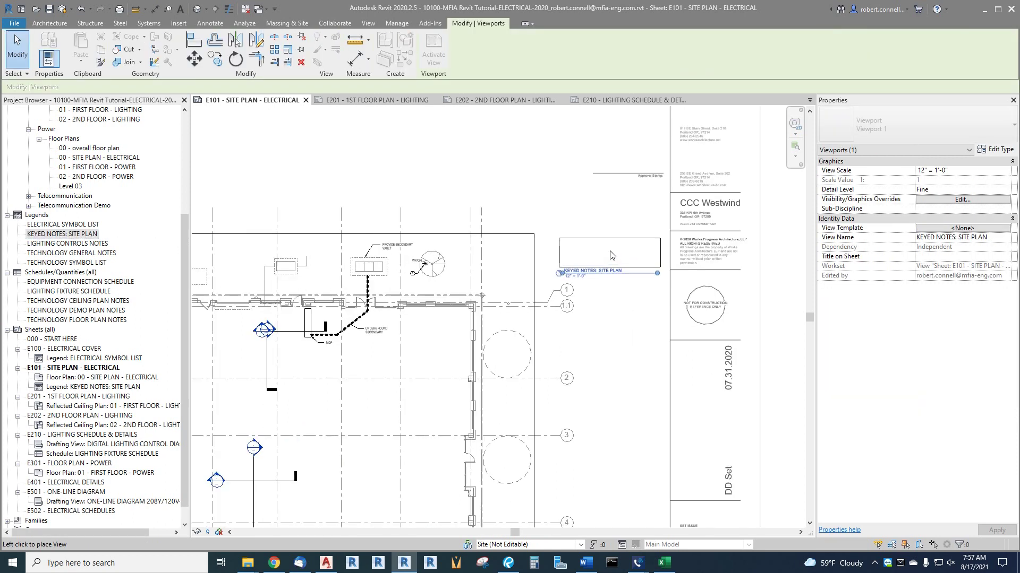
{"action": "scroll", "coordinate": [611, 256], "scroll_direction": "up", "scroll_amount": 1}
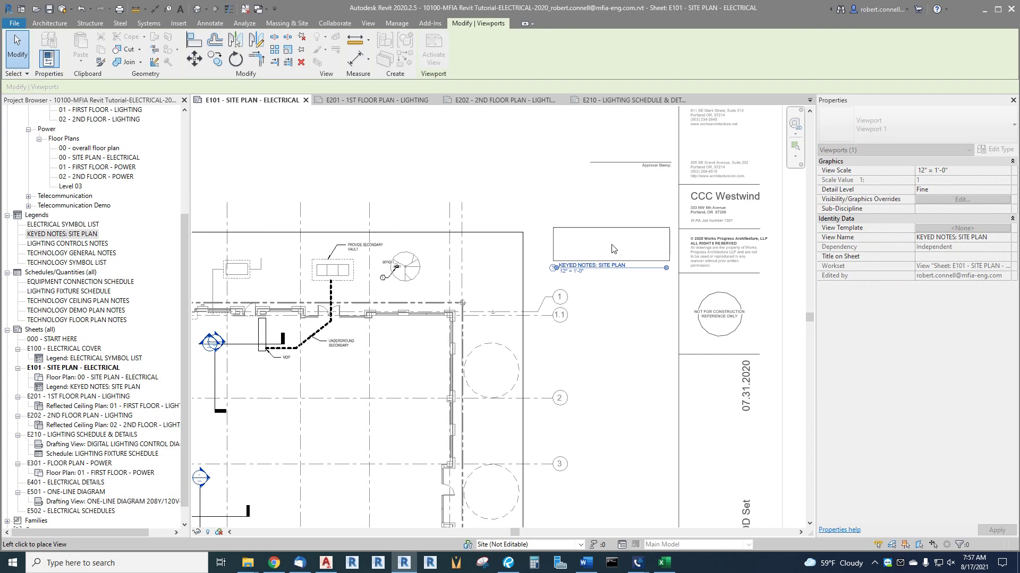
{"action": "left_click", "coordinate": [612, 249]}
{"action": "scroll", "coordinate": [647, 215], "scroll_direction": "down", "scroll_amount": 1}
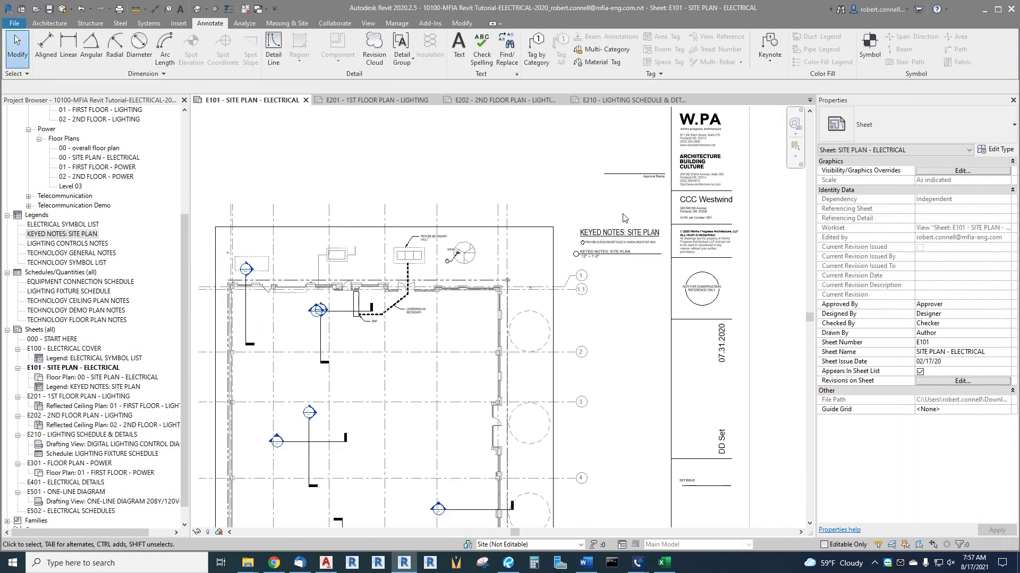
{"action": "scroll", "coordinate": [624, 252], "scroll_direction": "up", "scroll_amount": 2}
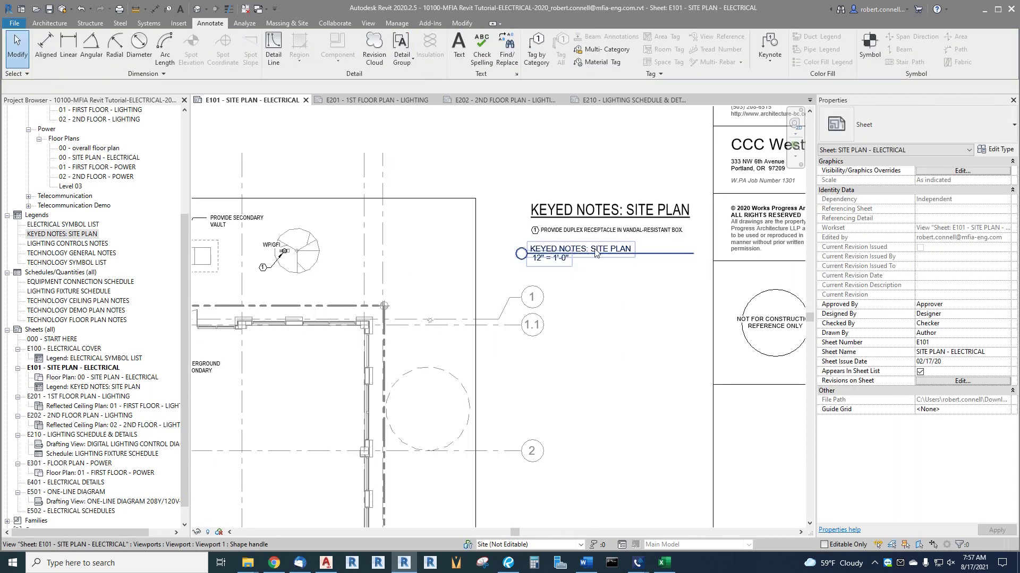
Set the legend viewport type to No Title.
{"action": "left_click", "coordinate": [586, 226]}
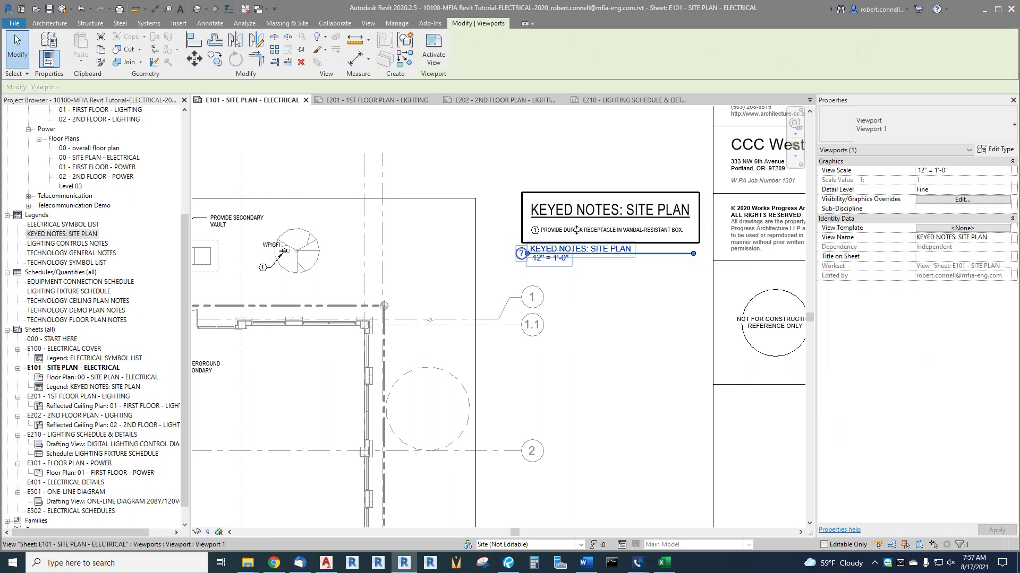
{"action": "left_click", "coordinate": [887, 139]}
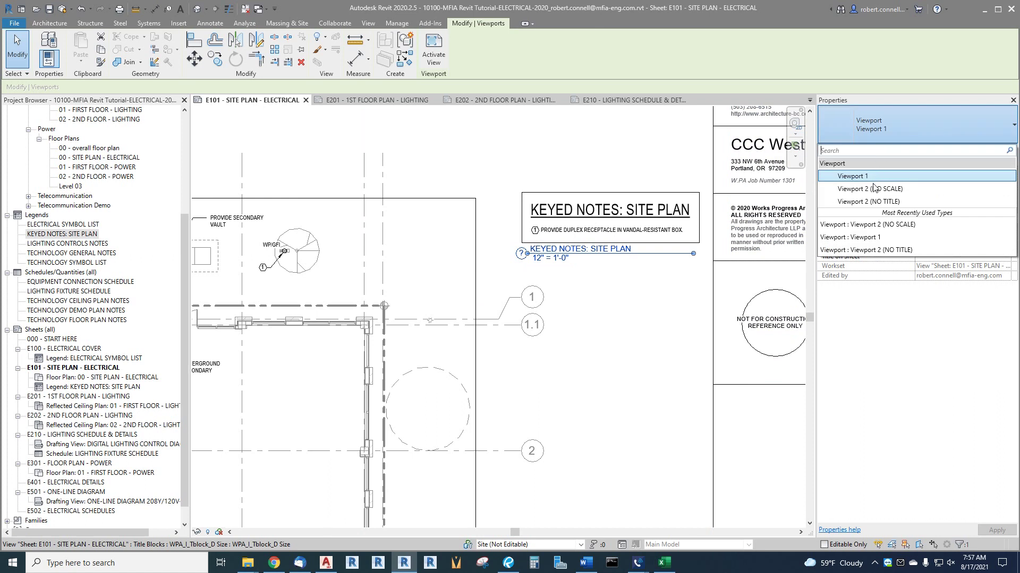
{"action": "left_click", "coordinate": [876, 202]}
{"action": "key", "text": "Escape"}
{"action": "scroll", "coordinate": [619, 230], "scroll_direction": "down", "scroll_amount": 4}
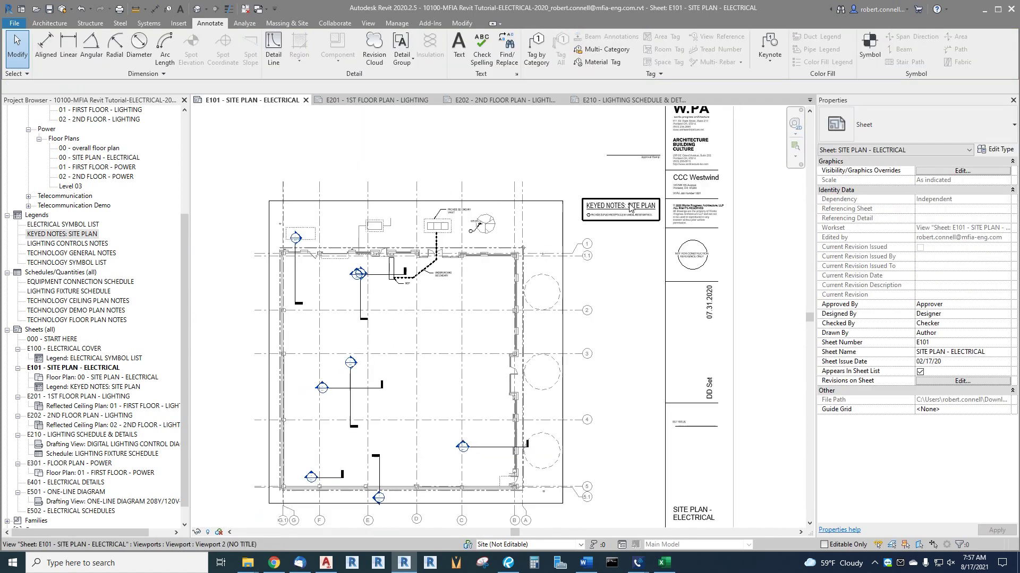
{"action": "scroll", "coordinate": [620, 229], "scroll_direction": "up", "scroll_amount": 2}
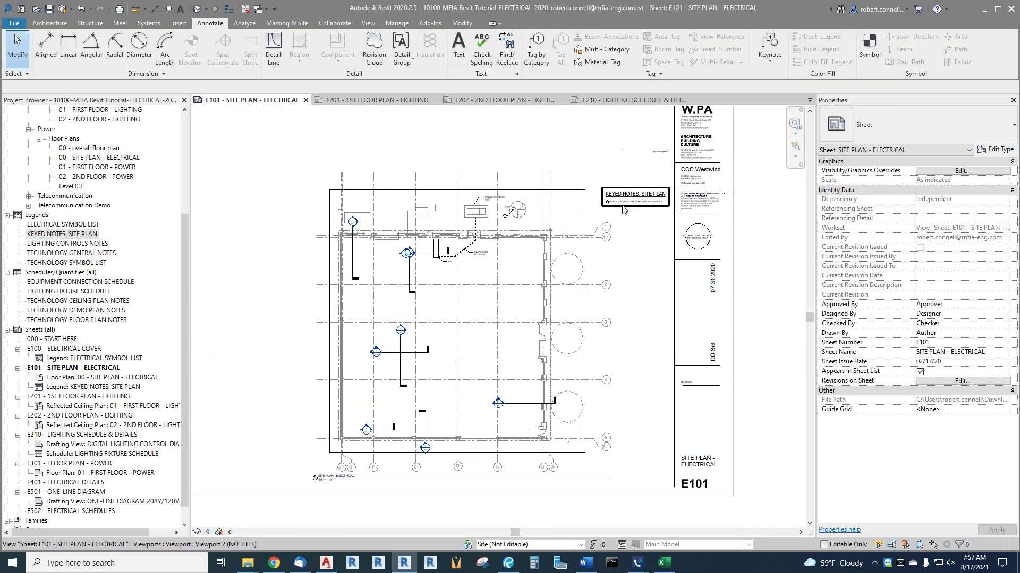
Shift the site plan viewport slightly left on the sheet.
{"action": "left_click", "coordinate": [586, 221]}
{"action": "left_click_drag", "start_coordinate": [579, 222], "coordinate": [563, 222]}
{"action": "left_click", "coordinate": [638, 309]}
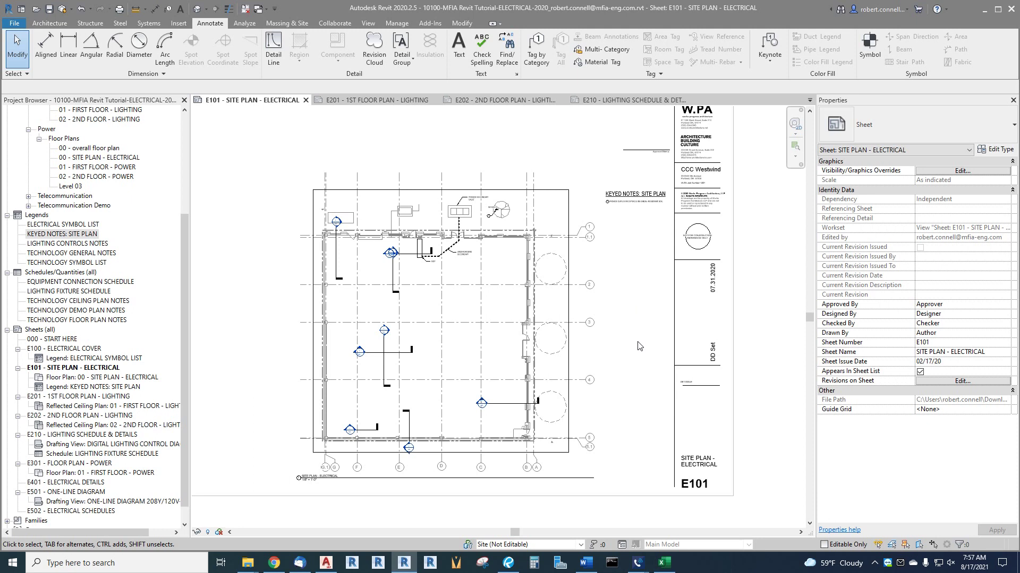
{"action": "scroll", "coordinate": [639, 346], "scroll_direction": "down", "scroll_amount": 2}
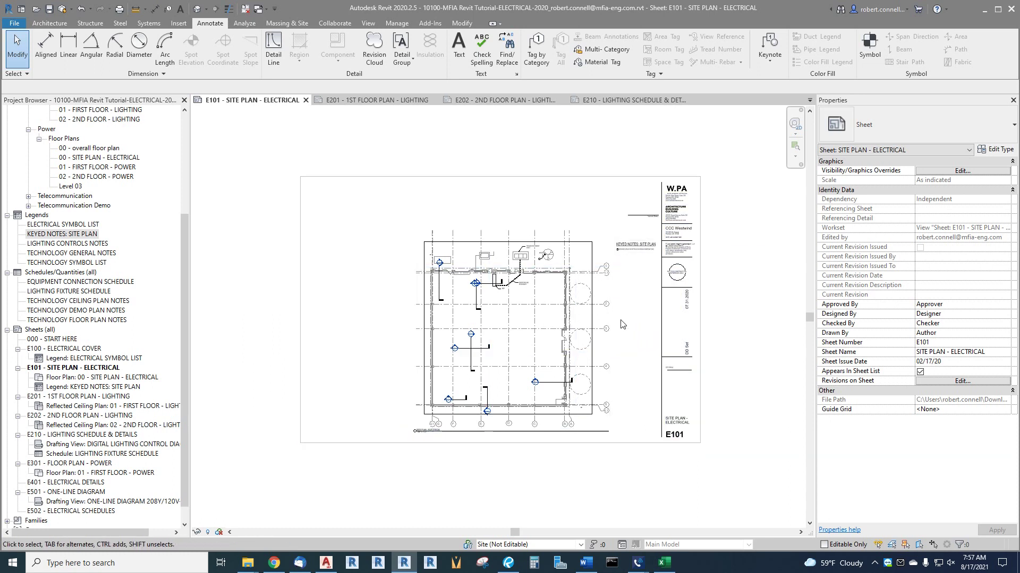
{"action": "scroll", "coordinate": [635, 287], "scroll_direction": "up", "scroll_amount": 2}
{"action": "scroll", "coordinate": [637, 284], "scroll_direction": "down", "scroll_amount": 1}
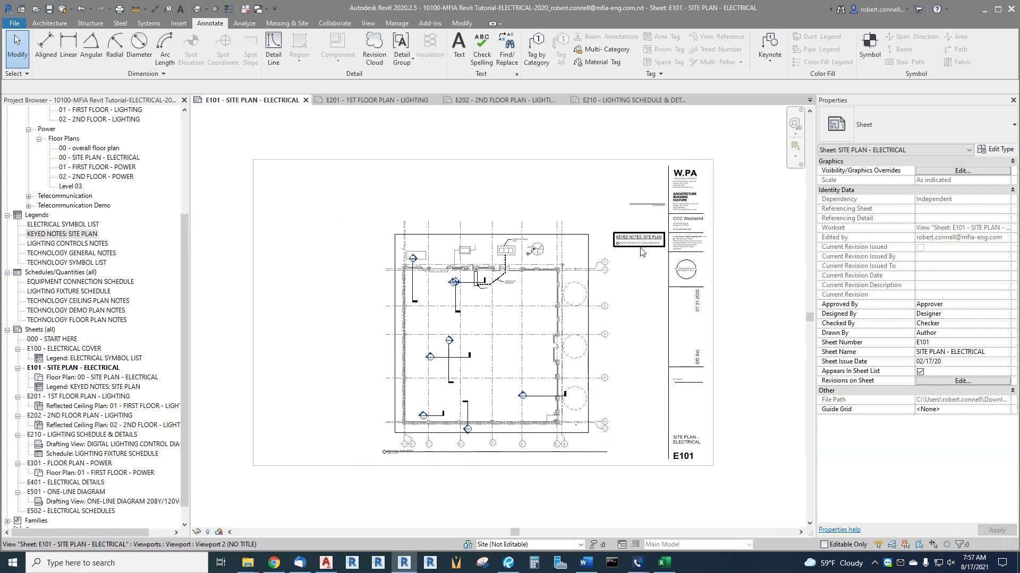
Duplicate the legend with detailing and change its heading to KEYED NOTES: ONE-LINE.
{"action": "right_click", "coordinate": [68, 235]}
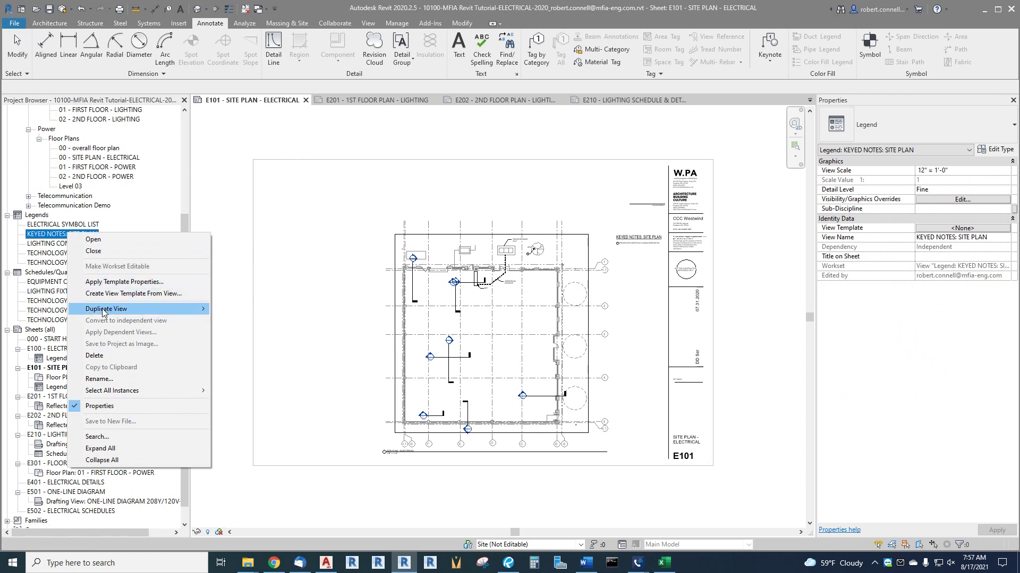
{"action": "mouse_move", "coordinate": [104, 313]}
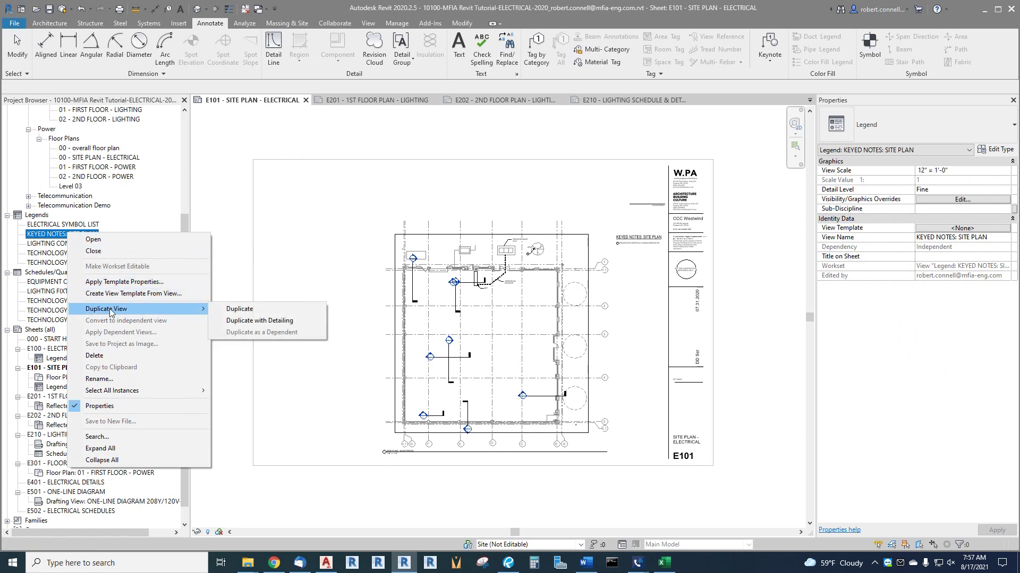
{"action": "left_click", "coordinate": [252, 326]}
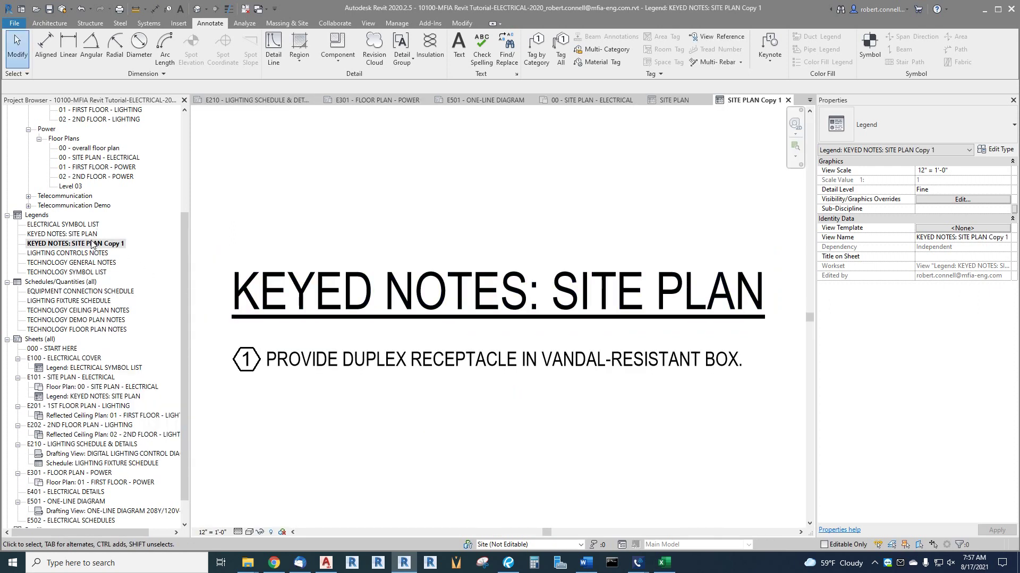
{"action": "double_click", "coordinate": [558, 293]}
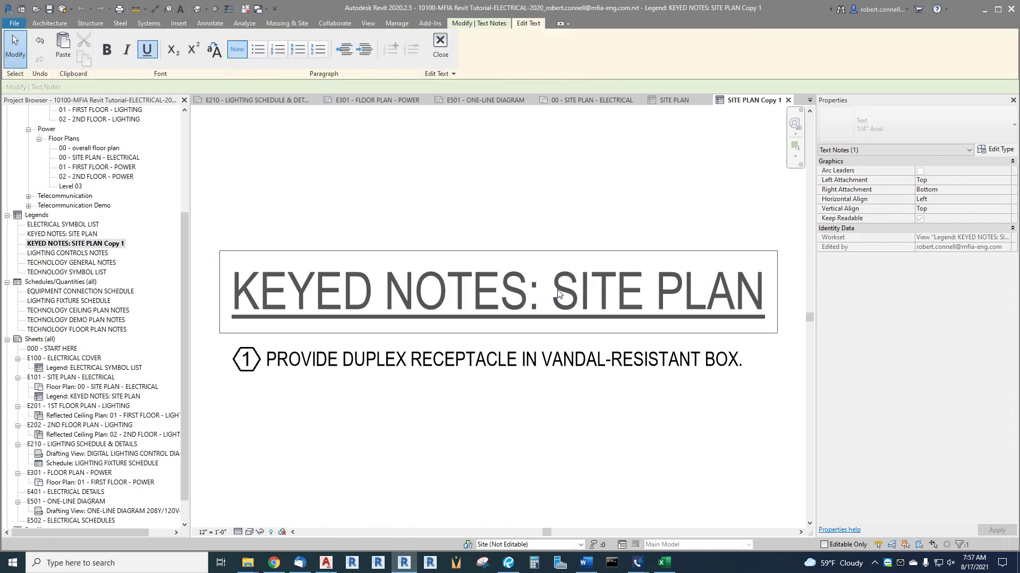
{"action": "left_click_drag", "start_coordinate": [557, 293], "coordinate": [762, 300]}
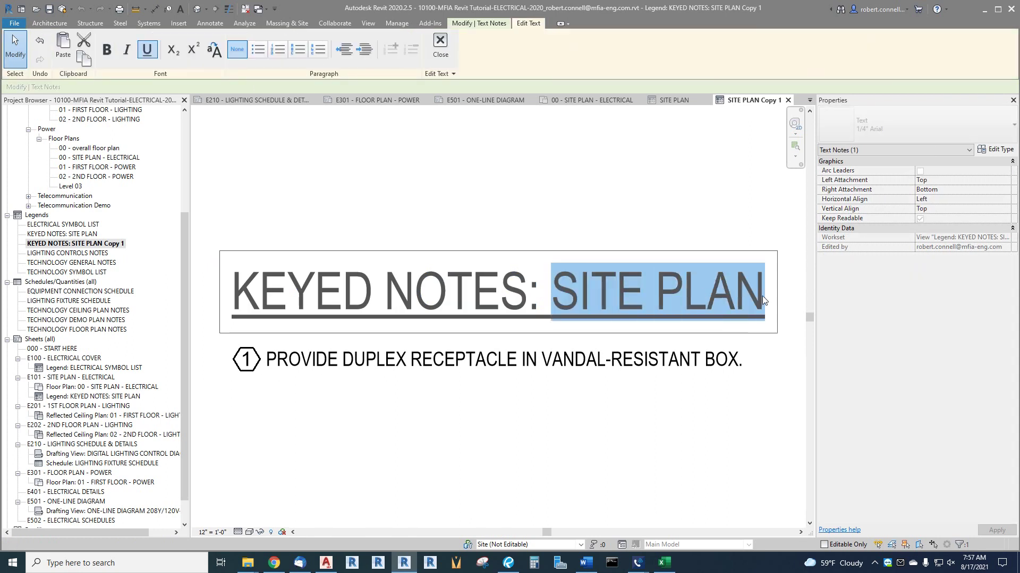
{"action": "type", "text": "ONE-LINE"}
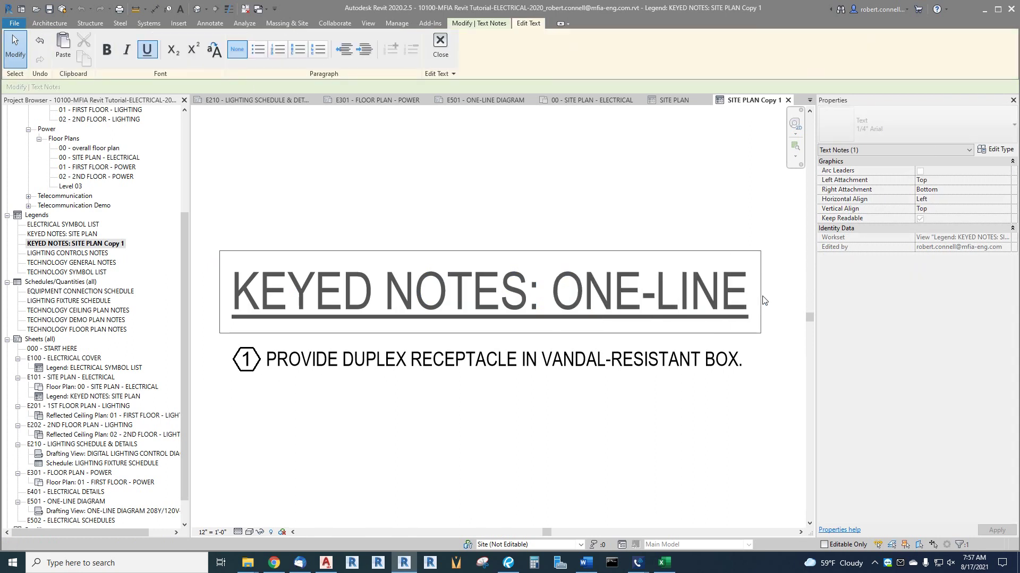
{"action": "left_click", "coordinate": [449, 217]}
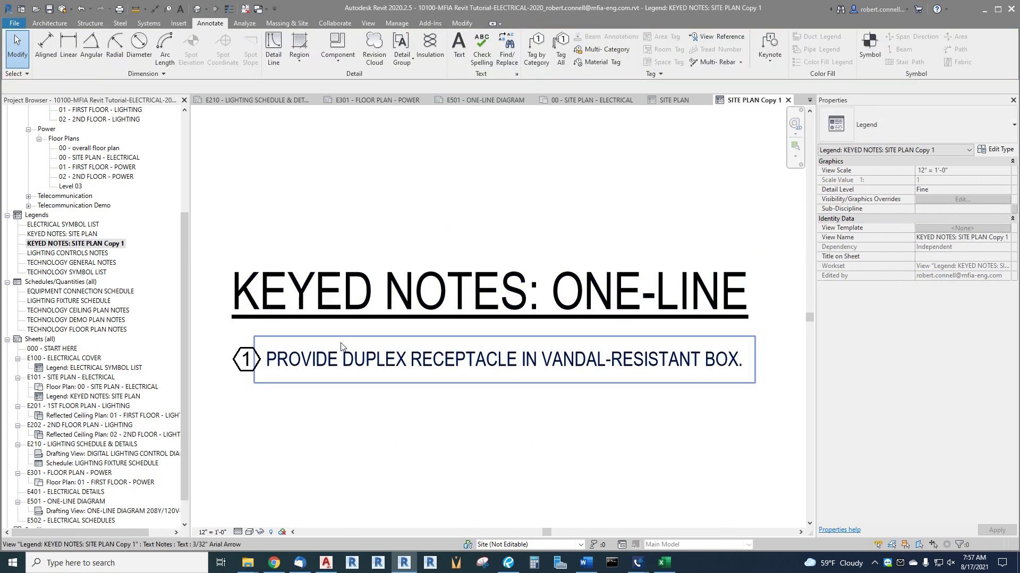
Replace the keyed note 1 text with the placeholder XXX.
{"action": "left_click", "coordinate": [312, 367]}
{"action": "double_click", "coordinate": [286, 363]}
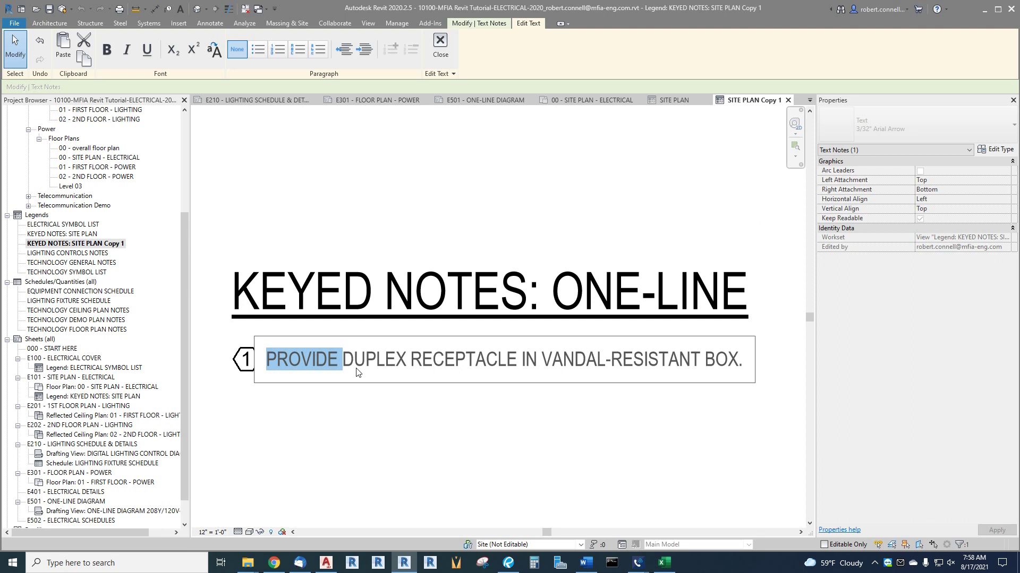
{"action": "left_click", "coordinate": [353, 450]}
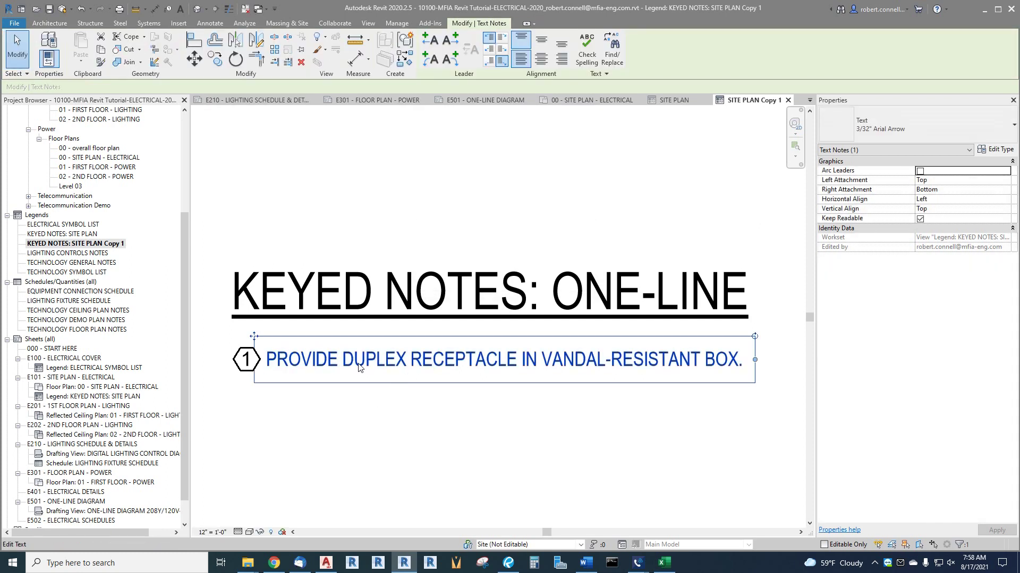
{"action": "left_click", "coordinate": [365, 400]}
{"action": "double_click", "coordinate": [325, 363]}
{"action": "left_click_drag", "start_coordinate": [325, 363], "coordinate": [782, 357]}
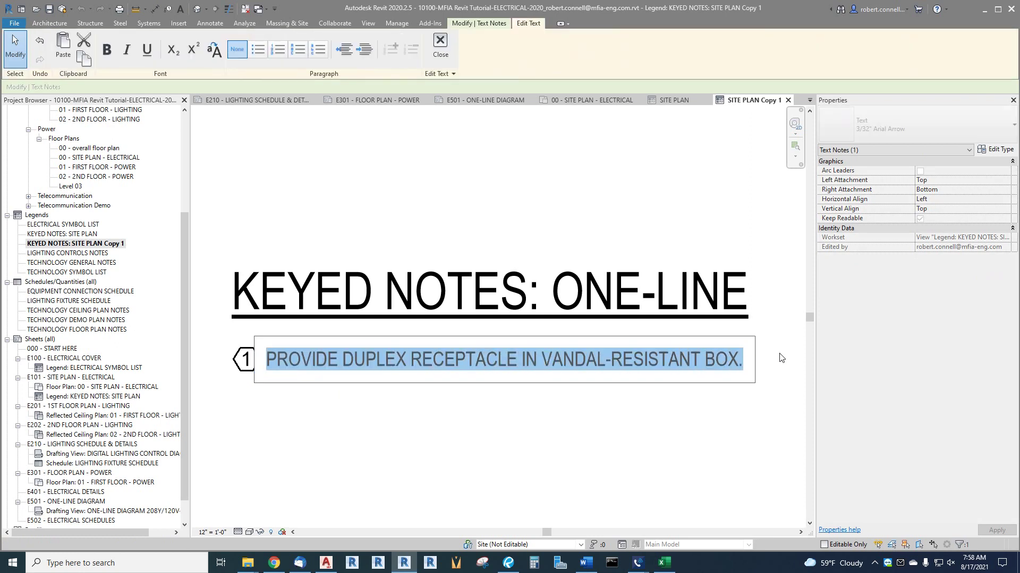
{"action": "type", "text": "XXX"}
{"action": "left_click", "coordinate": [563, 443]}
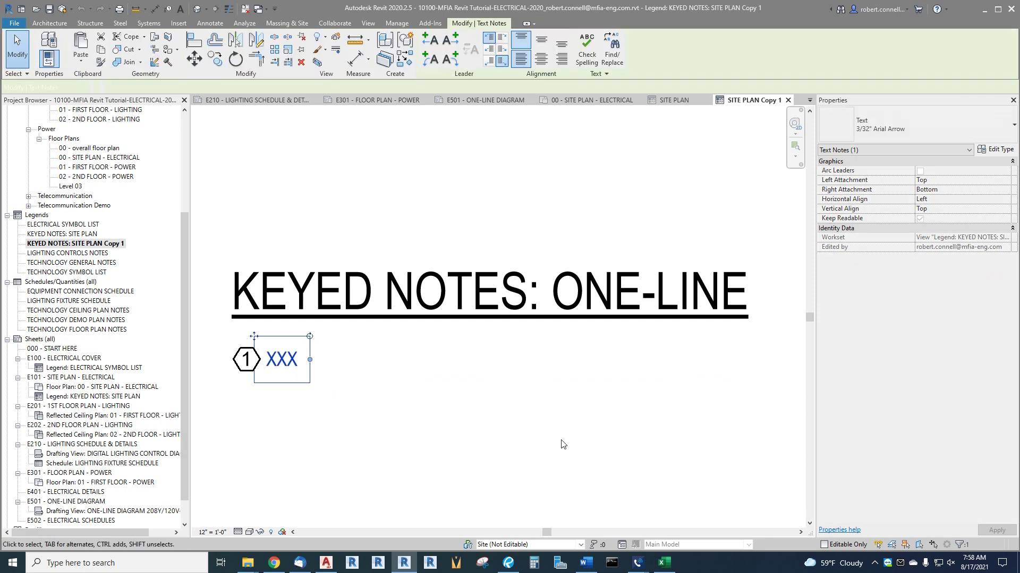
{"action": "left_click", "coordinate": [324, 350]}
Rename the duplicated legend view to KEYED NOTES ONELINE.
{"action": "left_click", "coordinate": [93, 244]}
{"action": "right_click", "coordinate": [93, 246]}
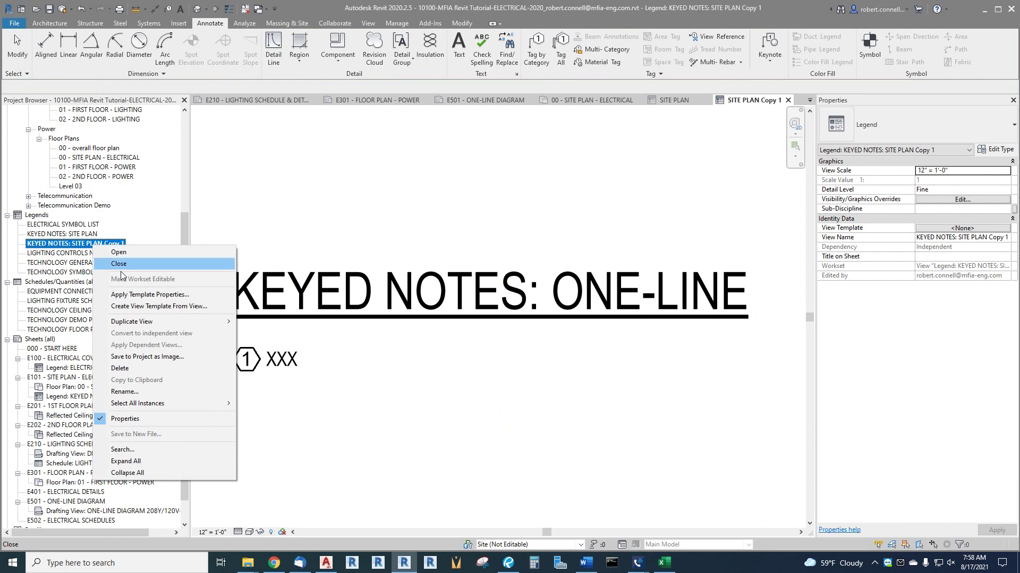
{"action": "left_click", "coordinate": [124, 392]}
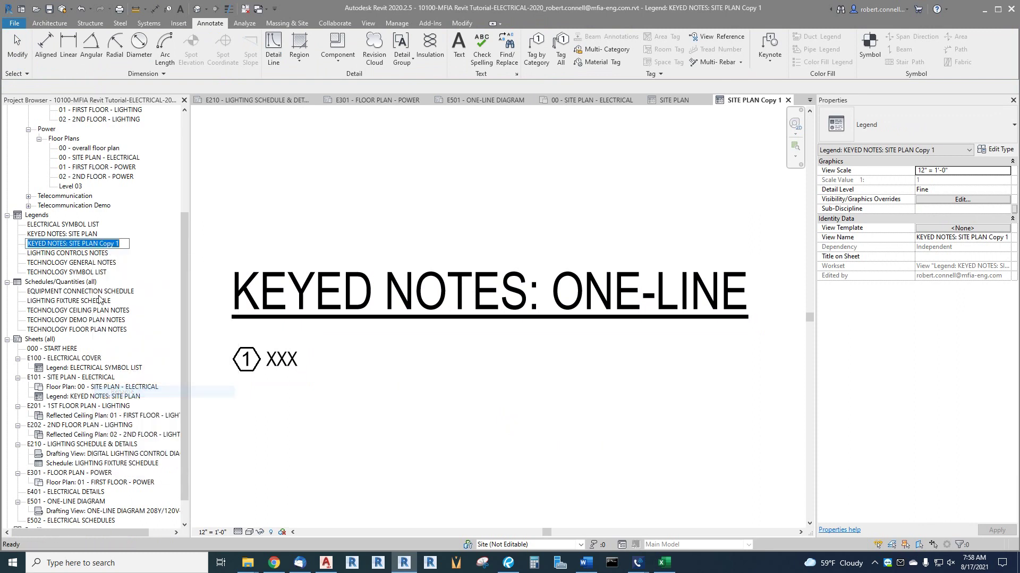
{"action": "type", "text": "KEYED NOTES ONELINE"}
{"action": "key", "text": "Return"}
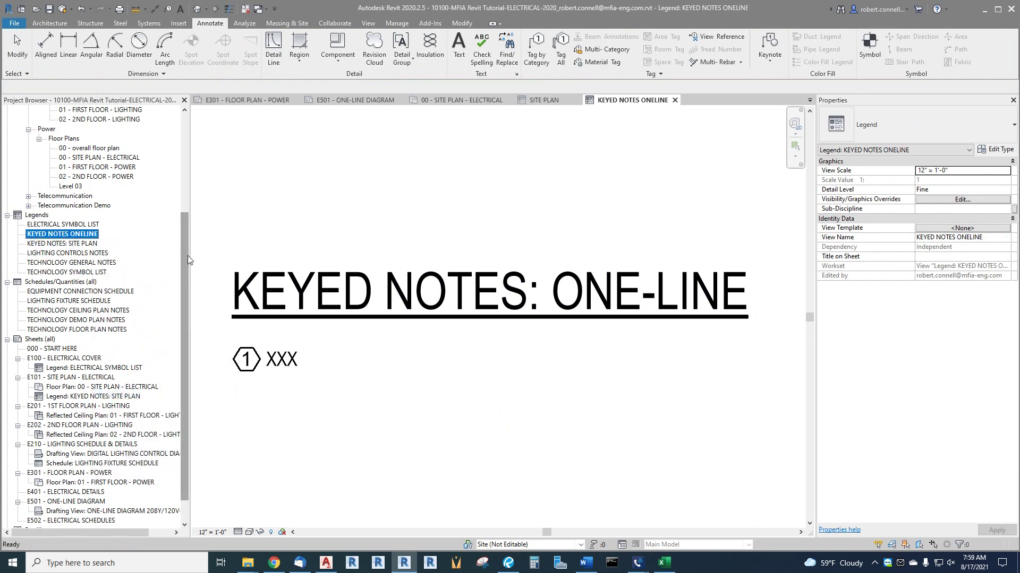
{"action": "scroll", "coordinate": [185, 261], "scroll_direction": "down", "scroll_amount": 3}
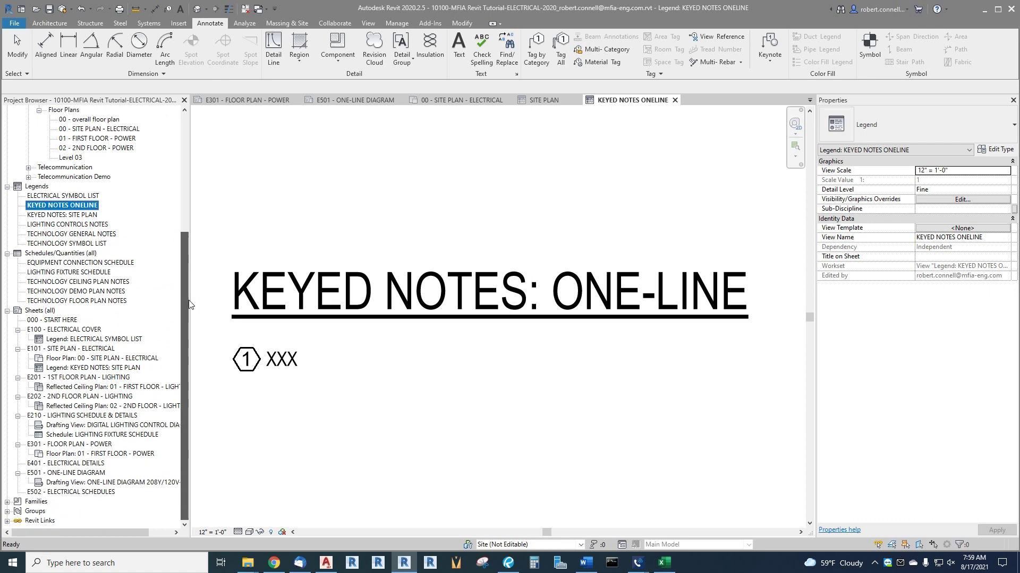
Open the 01 - FIRST FLOOR - POWER plan and sheet E301, then synchronize with central.
{"action": "double_click", "coordinate": [91, 455]}
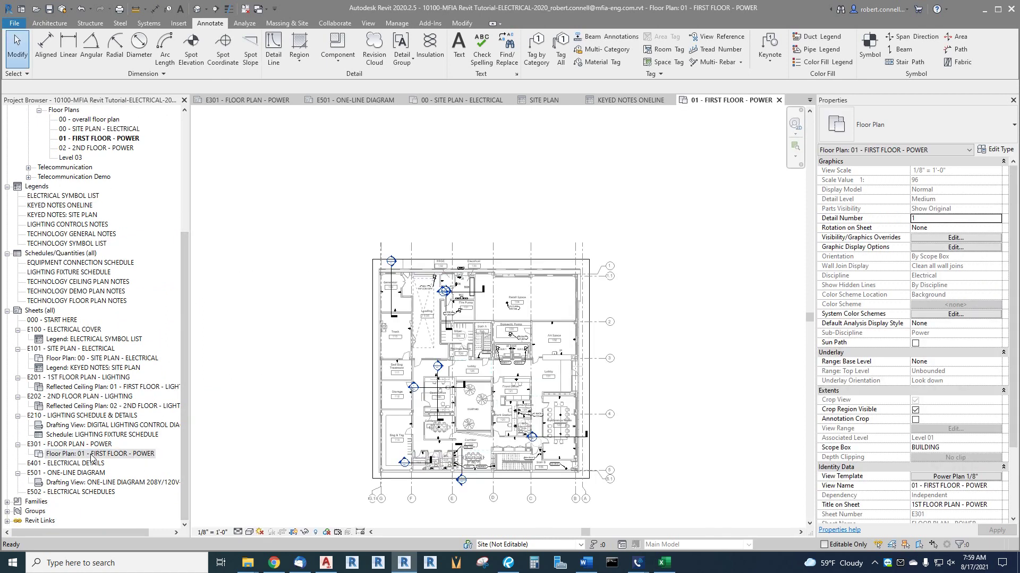
{"action": "double_click", "coordinate": [75, 445]}
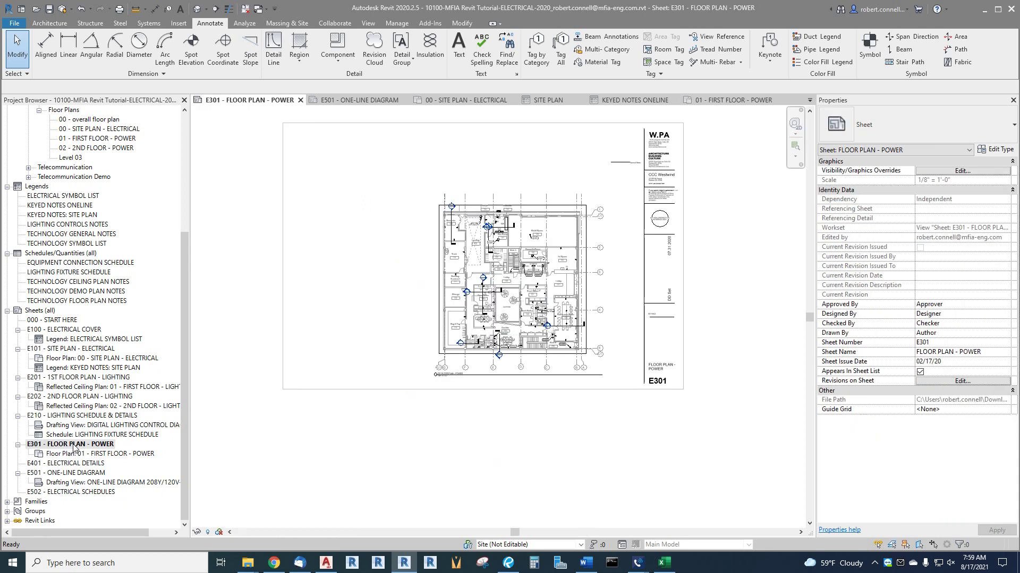
{"action": "scroll", "coordinate": [563, 296], "scroll_direction": "down", "scroll_amount": 3}
{"action": "scroll", "coordinate": [574, 253], "scroll_direction": "up", "scroll_amount": 2}
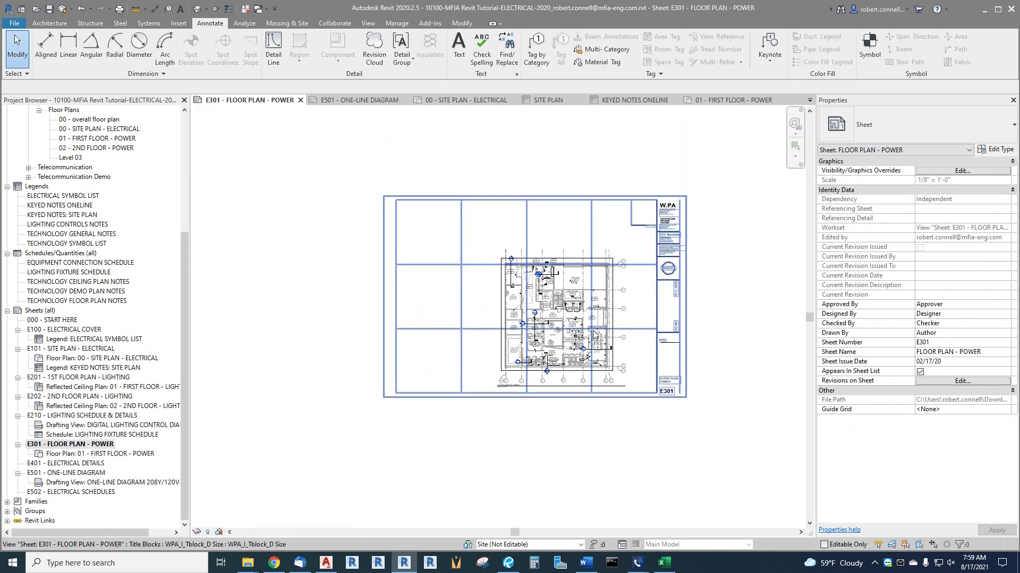
{"action": "scroll", "coordinate": [571, 250], "scroll_direction": "up", "scroll_amount": 3}
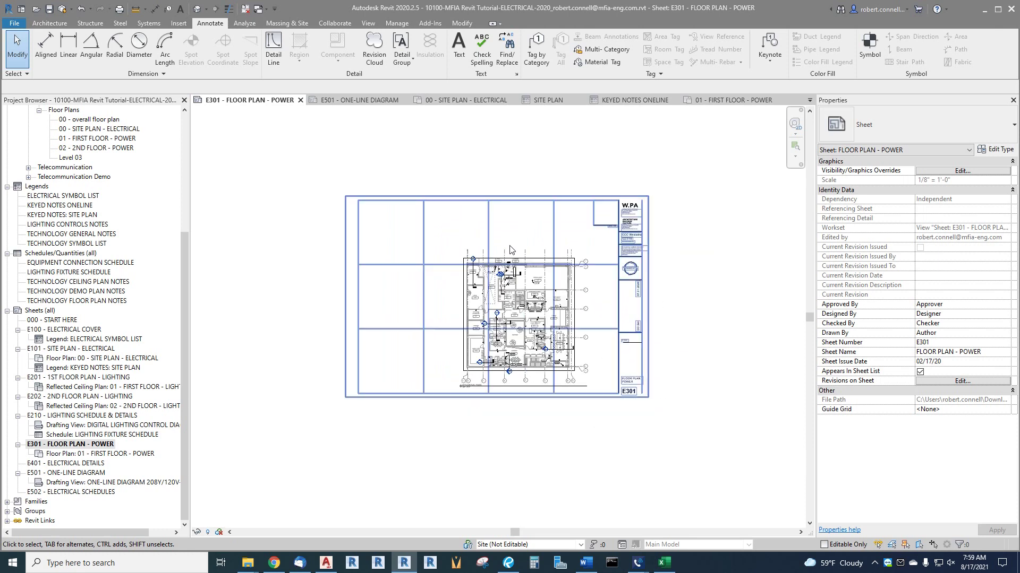
{"action": "scroll", "coordinate": [479, 221], "scroll_direction": "down", "scroll_amount": 1}
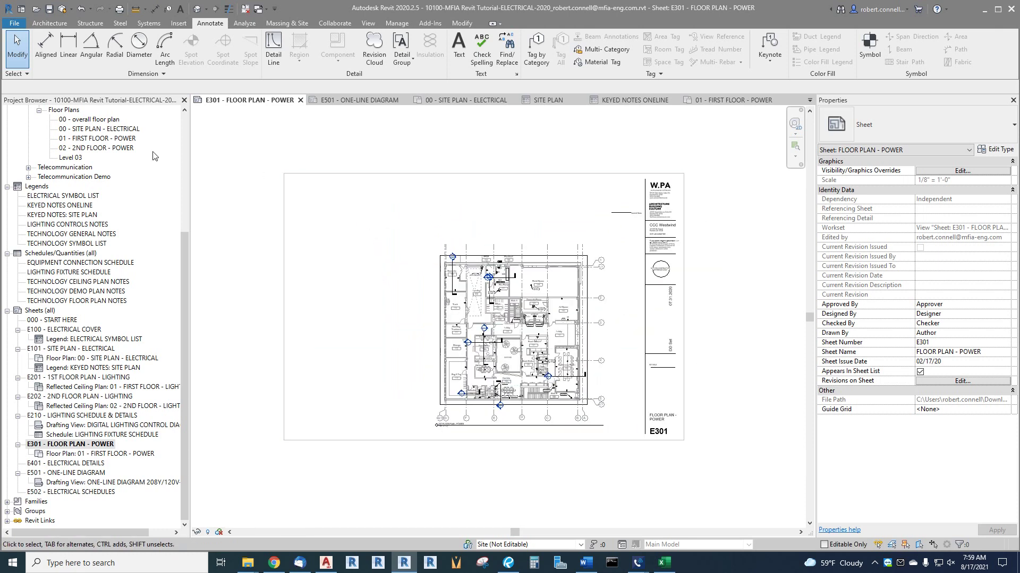
{"action": "left_click", "coordinate": [63, 9]}
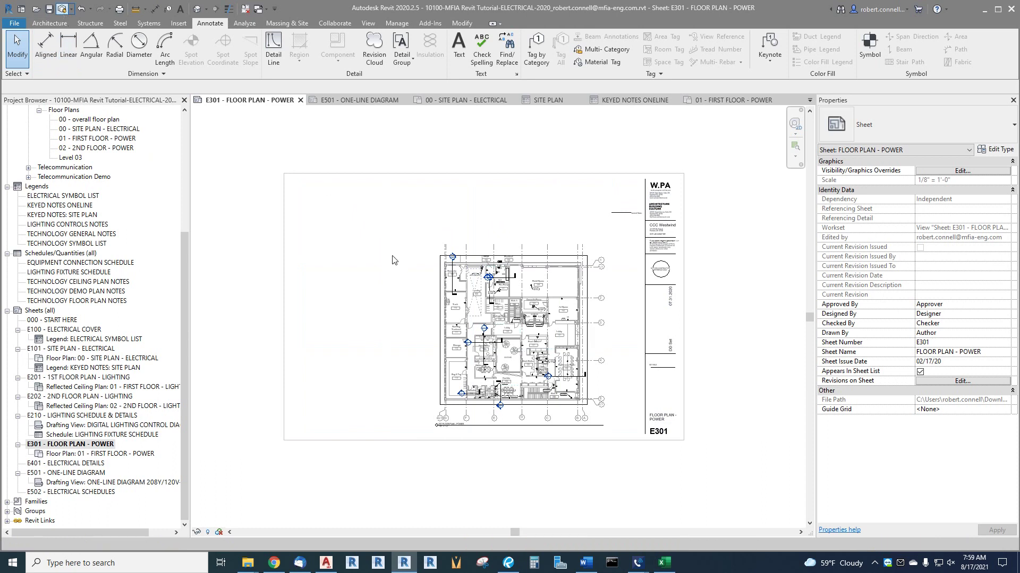